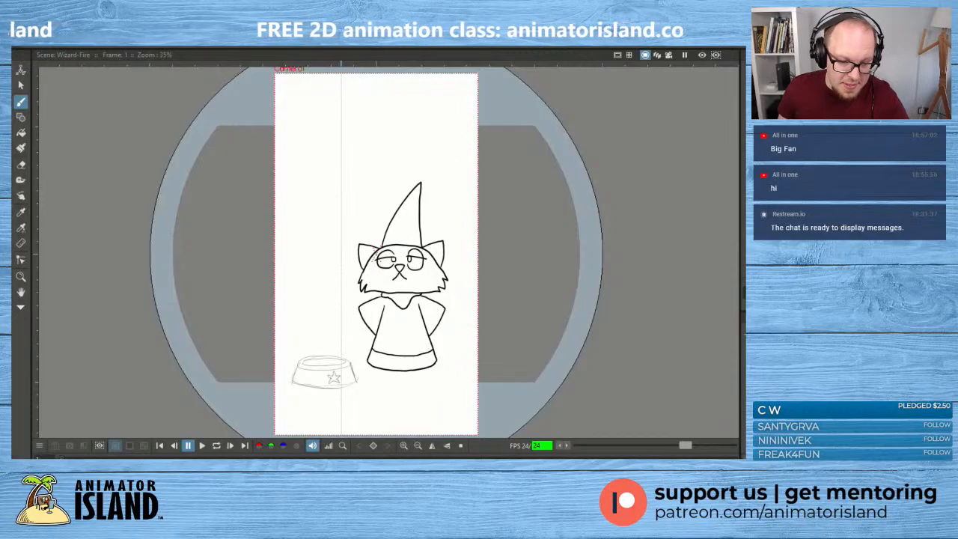
- Play the wizard cat animation, leave the enlarged viewer for the full workspace with the timeline, and magnify the screen
left_click(202, 445)
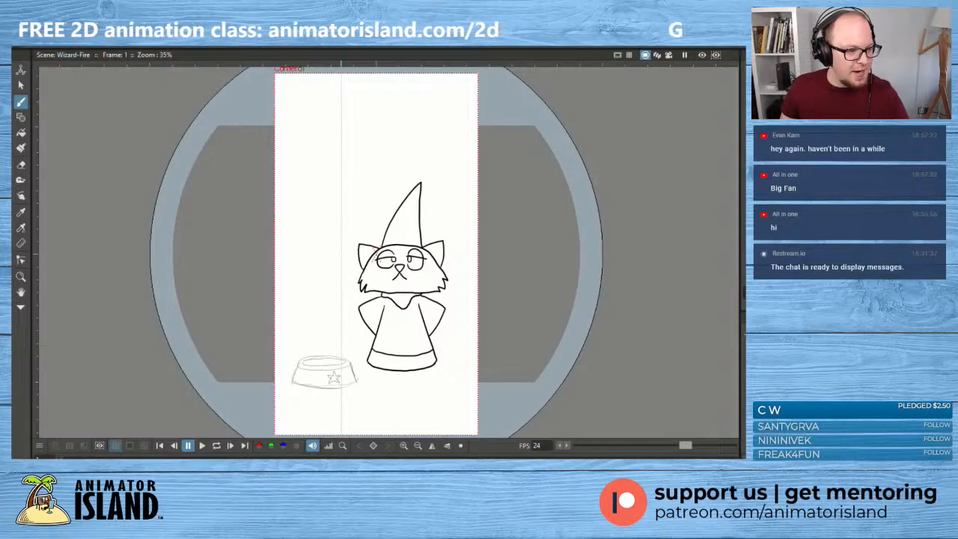
left_click(201, 445)
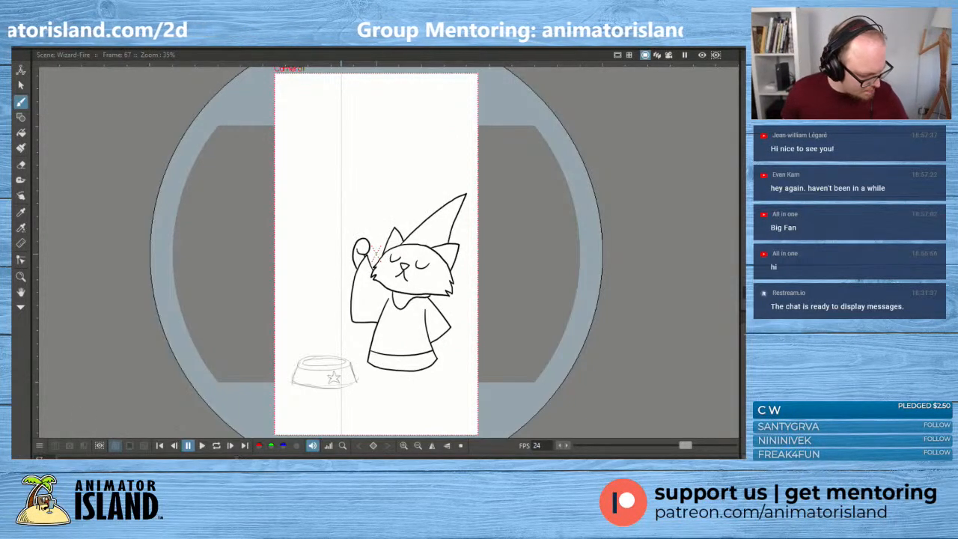
key("grave")
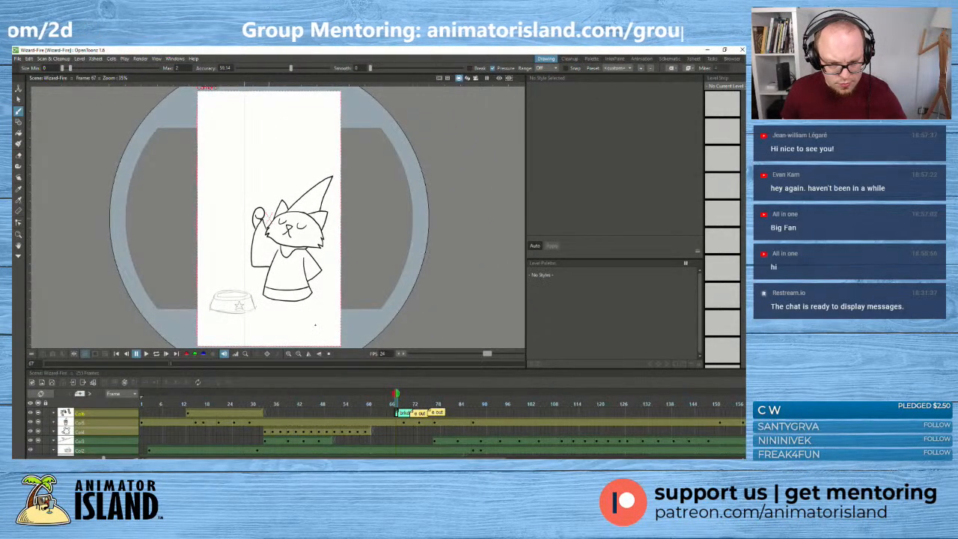
key("super+plus")
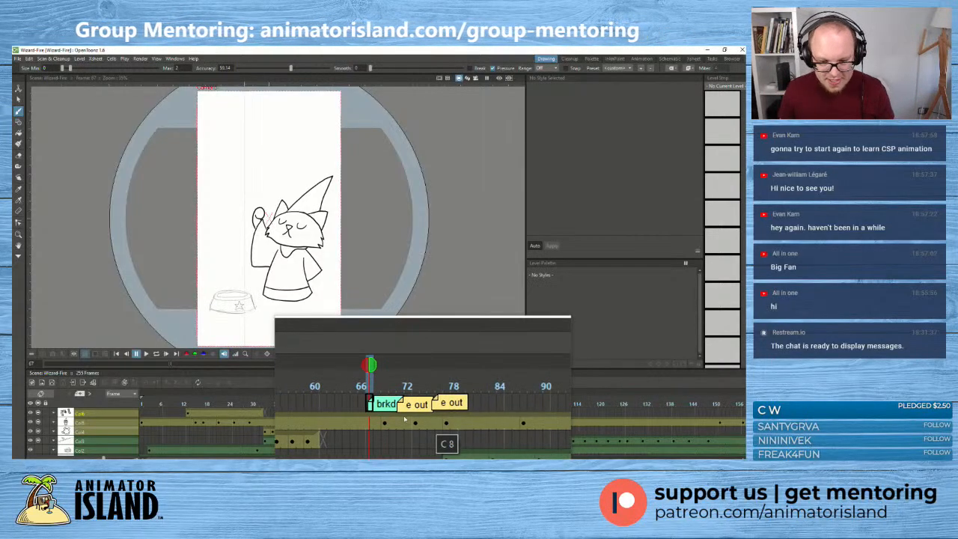
- Examine the cat's drawings in the timeline from frame 67 through frame 75
left_click(397, 425)
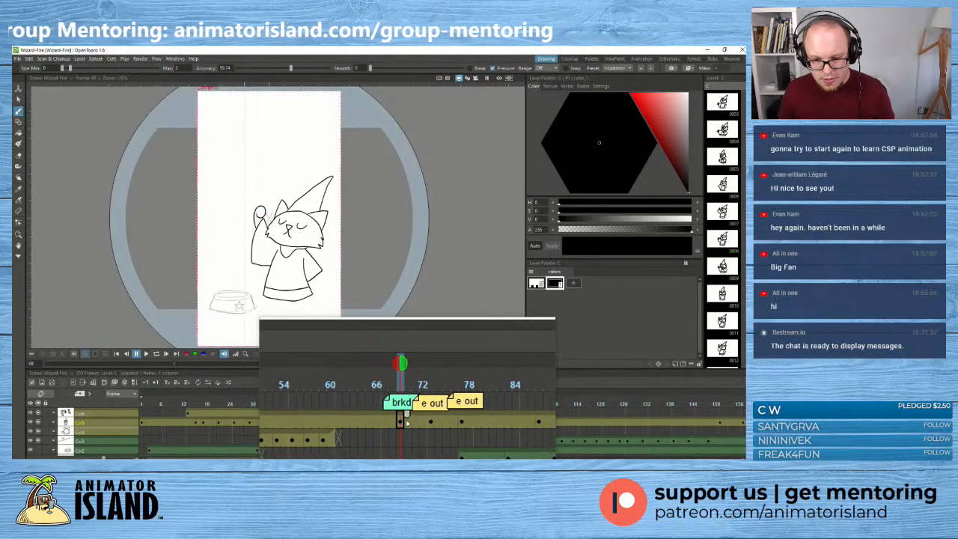
left_click(403, 423)
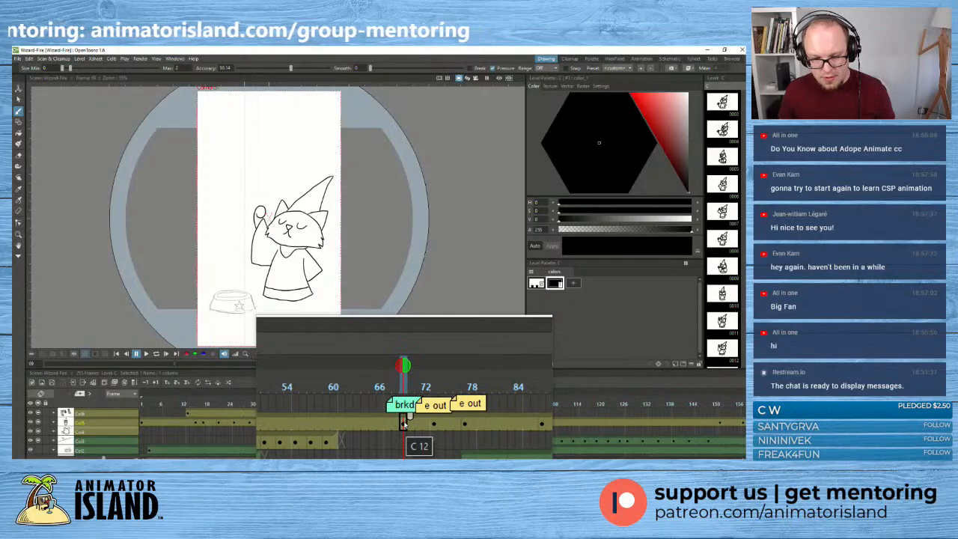
left_click(398, 423)
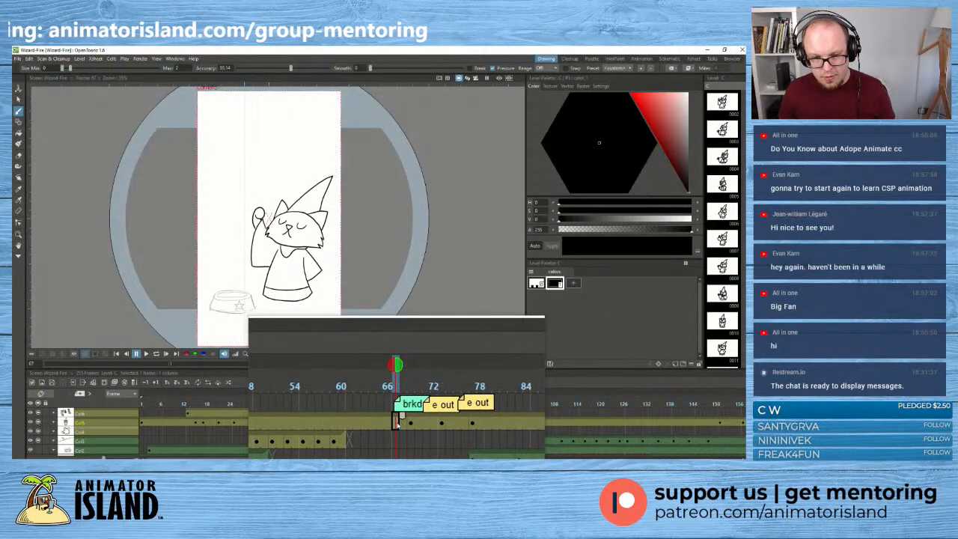
left_click(405, 425)
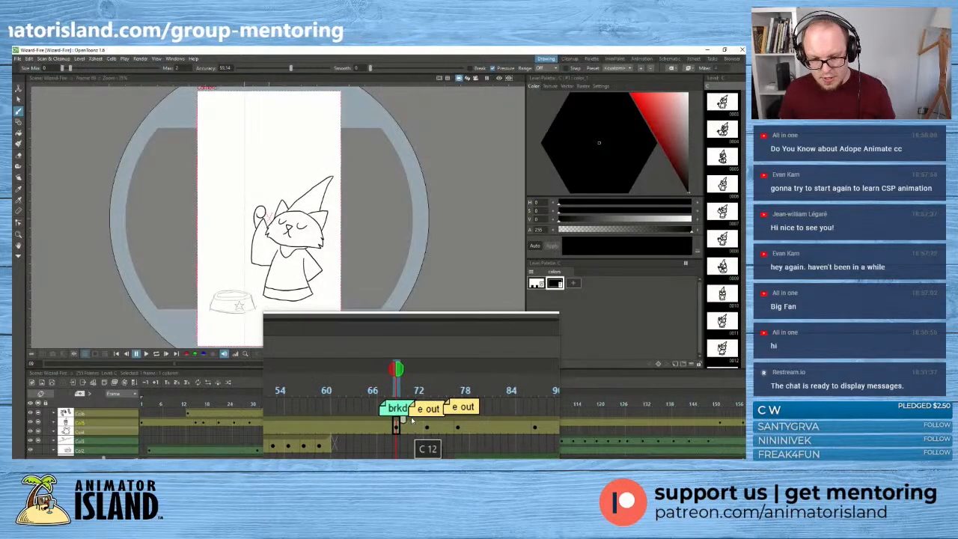
left_click(413, 424)
left_click(417, 424)
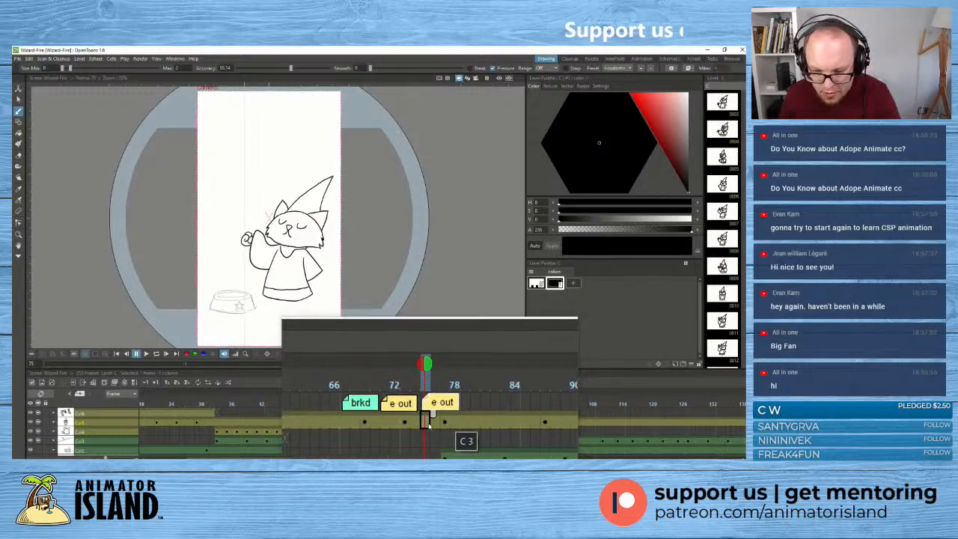
- Try to give the cat's cell at frame 75 a blue cell mark
right_click(429, 424)
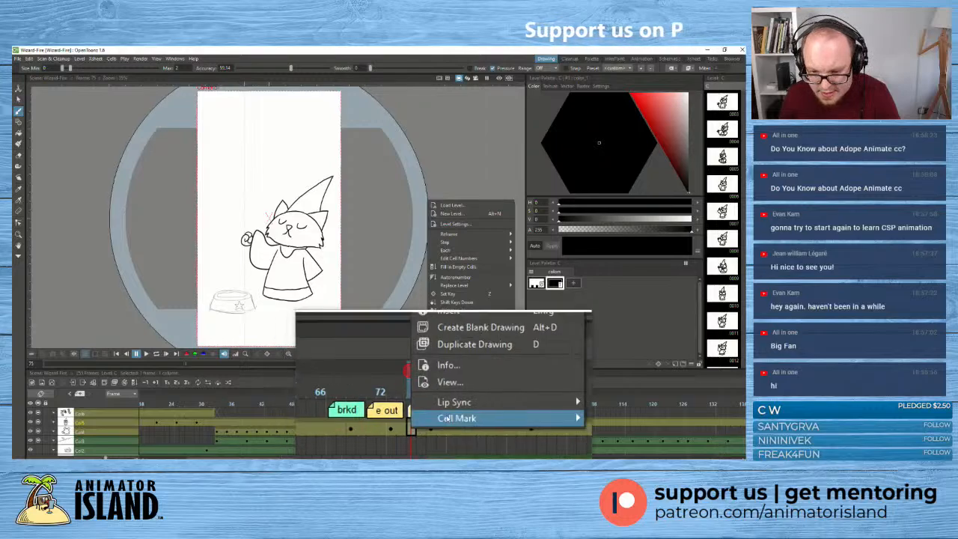
mouse_move(493, 416)
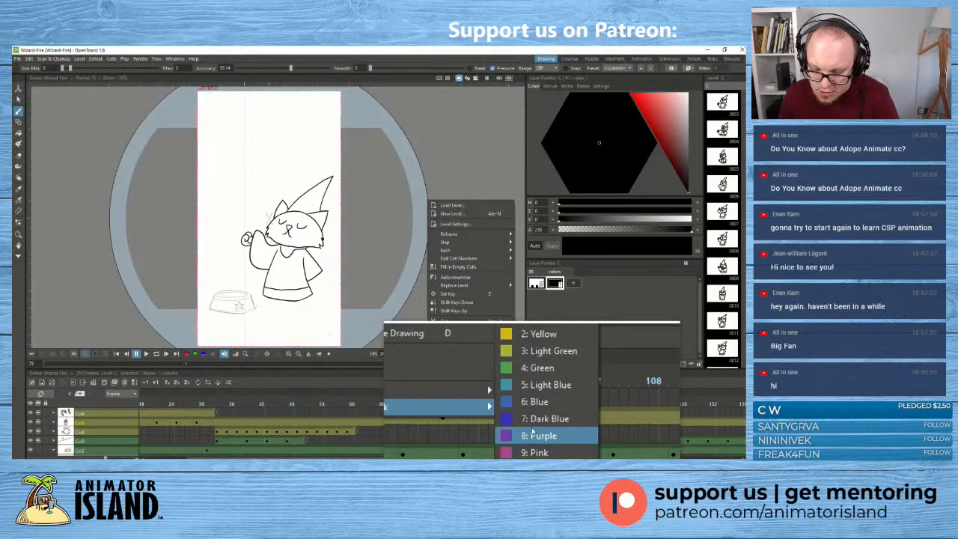
left_click(528, 414)
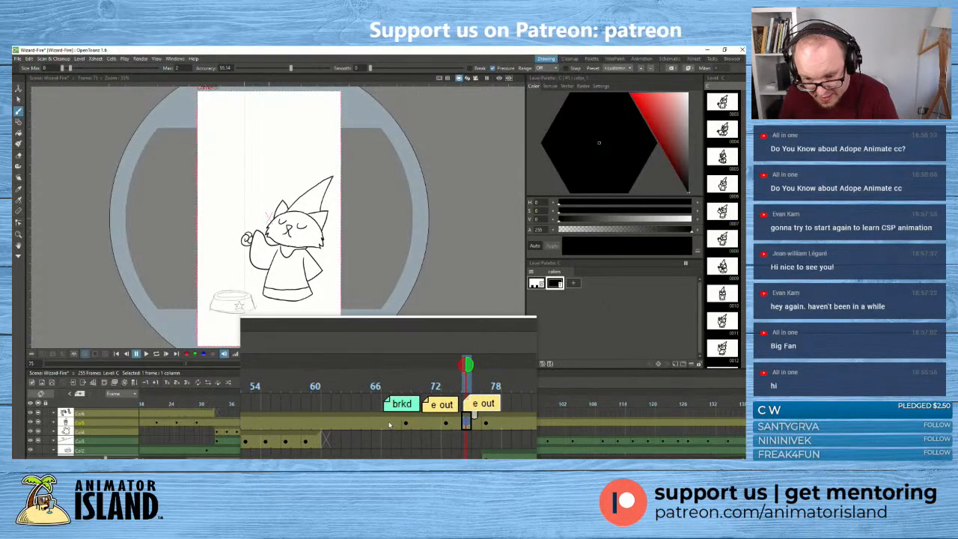
left_click_drag(382, 423, 381, 428)
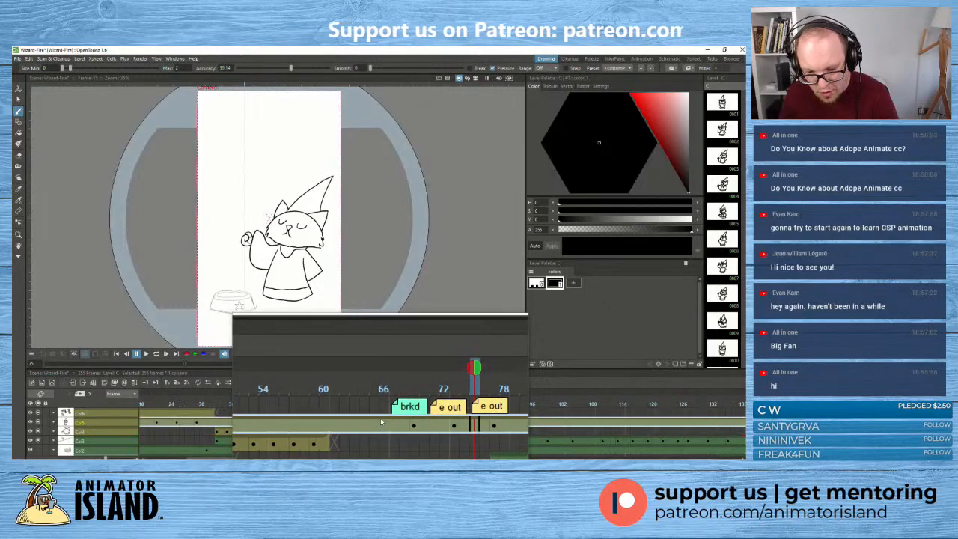
left_click(385, 422)
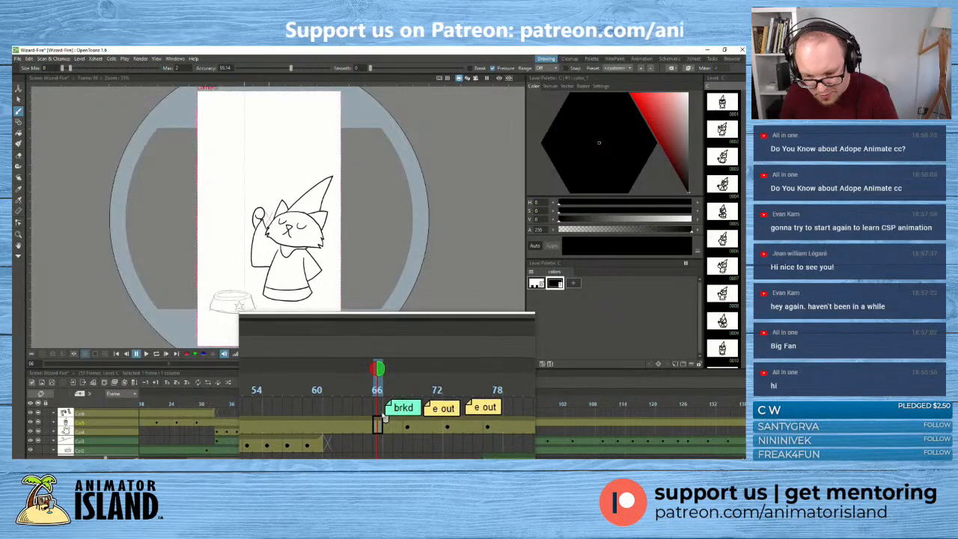
left_click(386, 431)
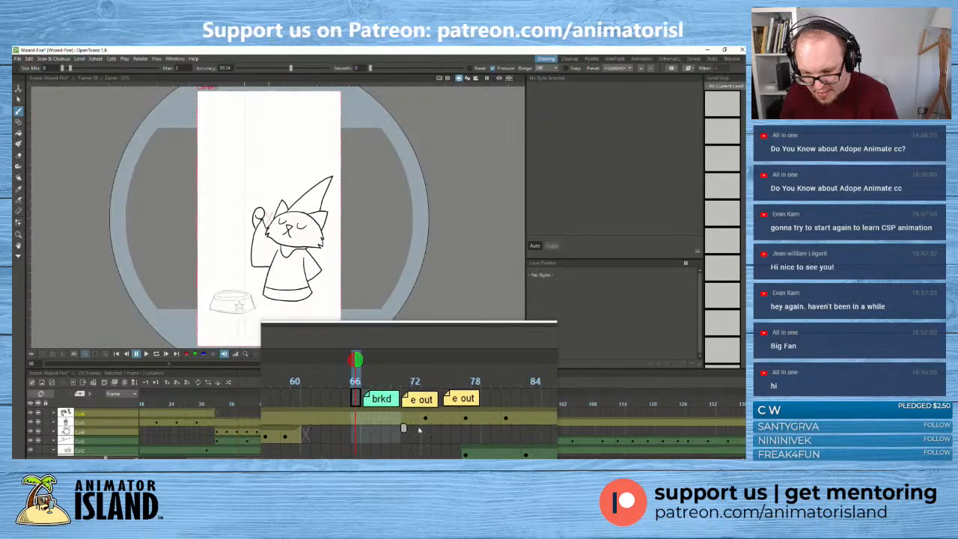
mouse_move(408, 429)
left_mouse_down()
mouse_move(448, 431)
mouse_move(418, 430)
left_mouse_up()
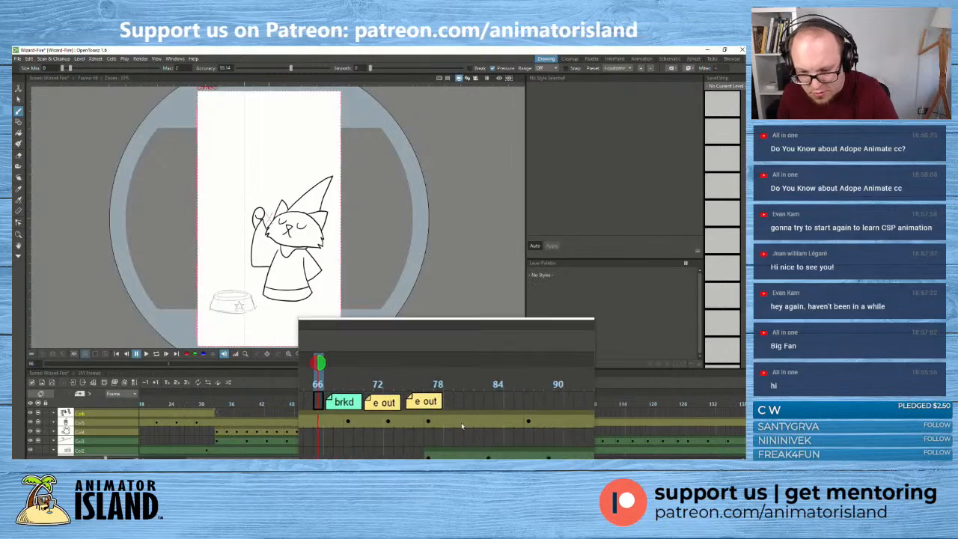
- Apply a blue cell mark to the cat's drawing column at frame 75, and select its cell at frame 66
left_click(428, 421)
right_click(428, 421)
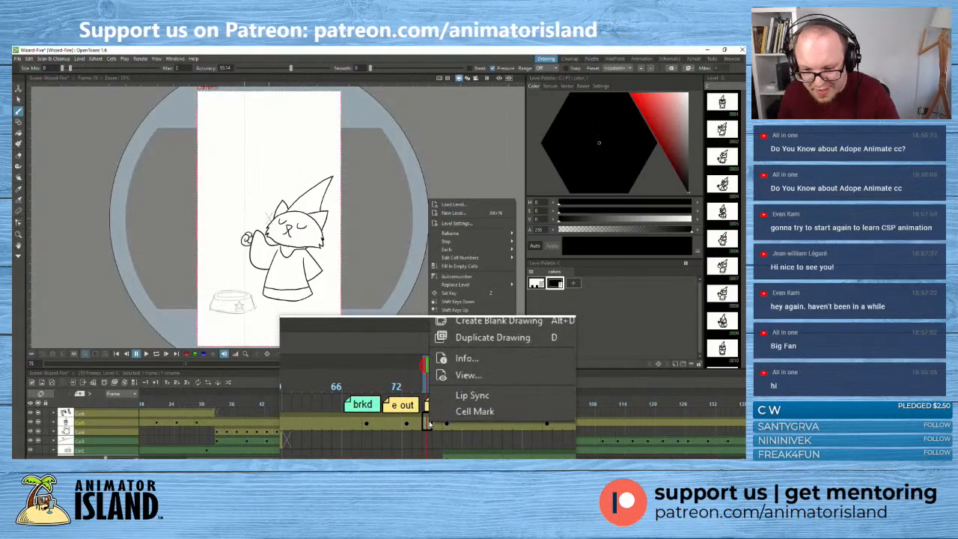
mouse_move(472, 413)
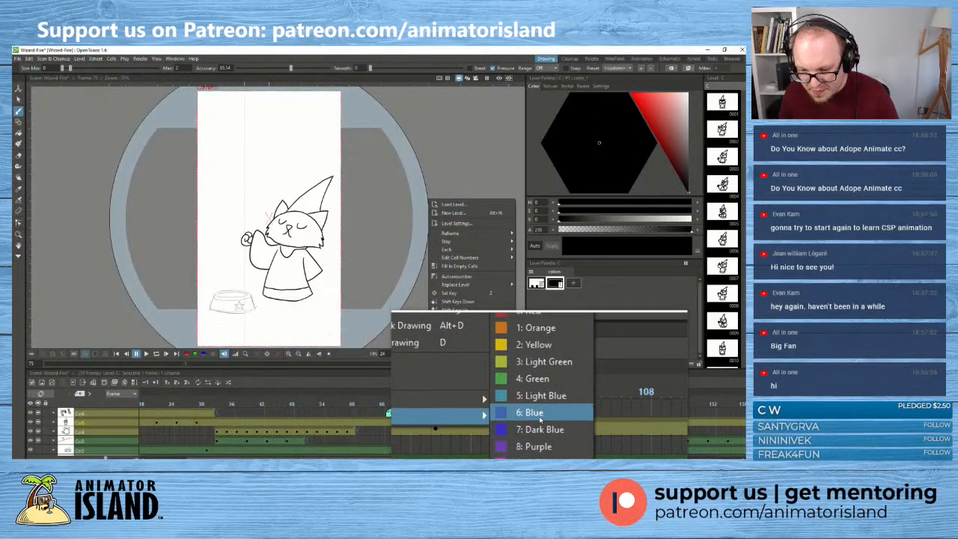
left_click(544, 425)
left_click(386, 428)
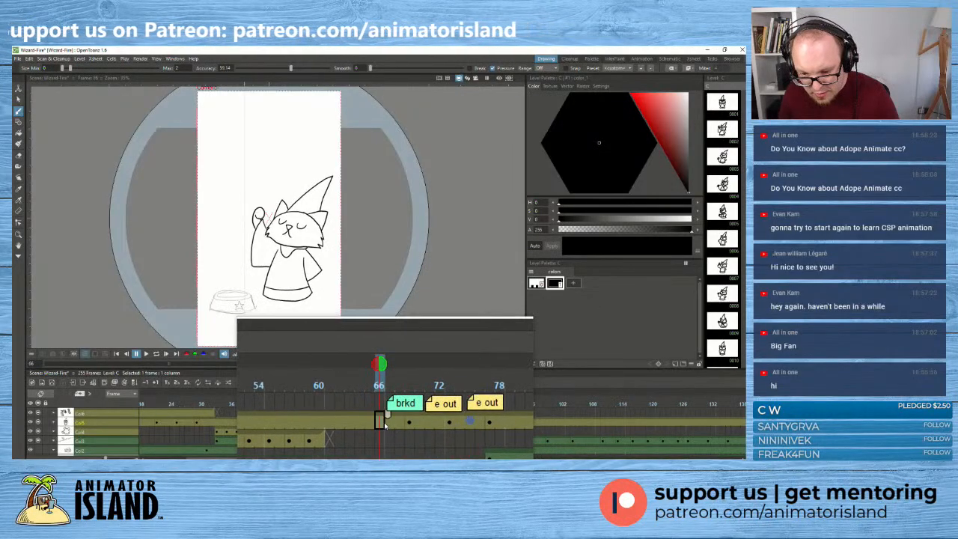
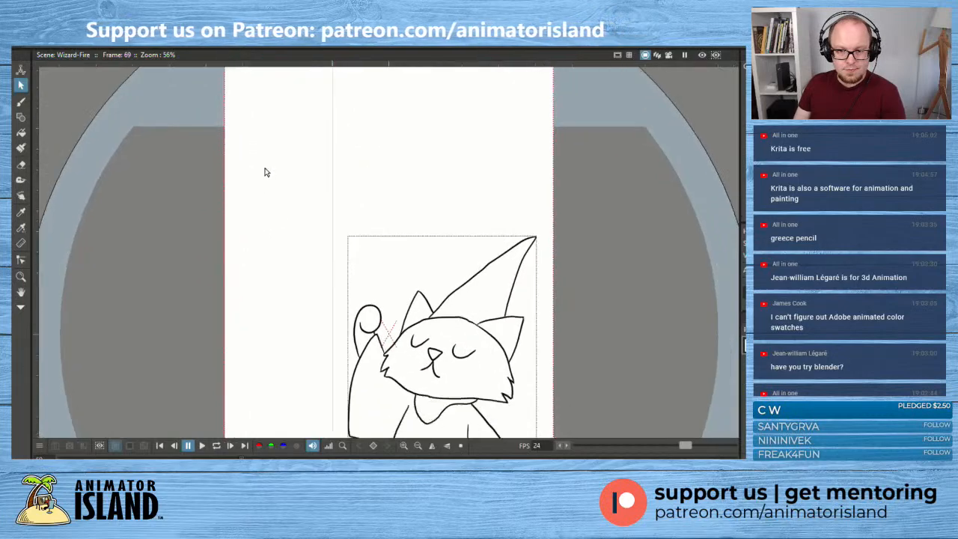
- Display the control points of the long left line of the cat's hat at frame 69 with the Contour Editor
left_click(451, 225)
key("alt+q")
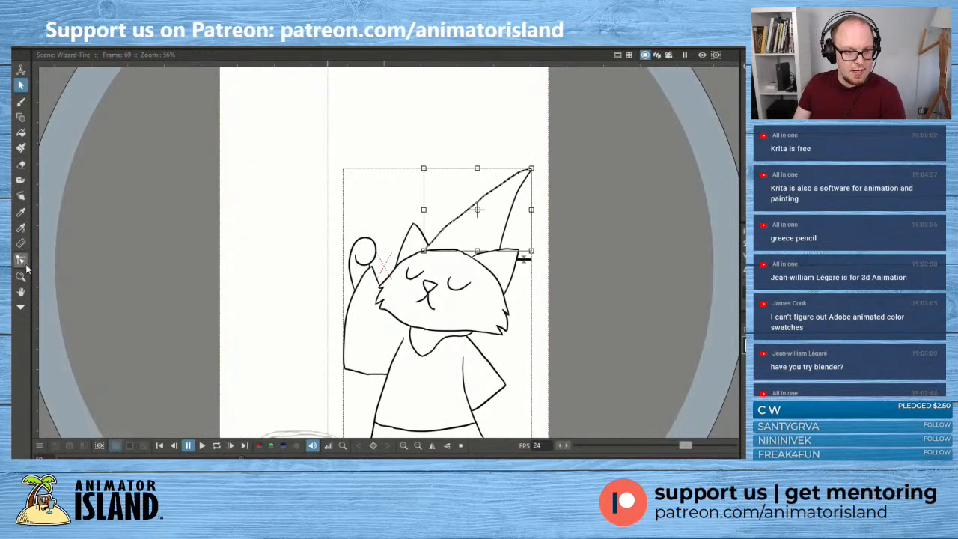
scroll(479, 224, "up", 3)
left_click(427, 224)
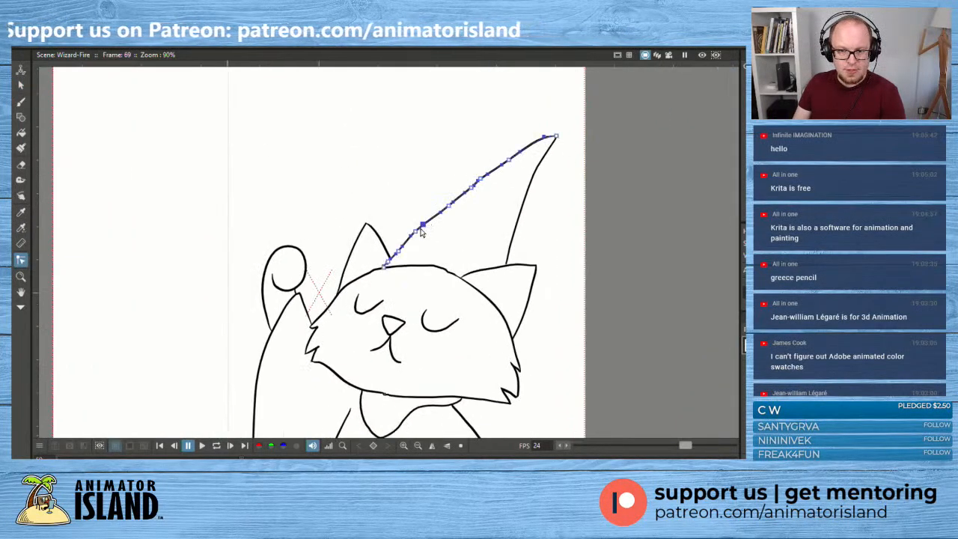
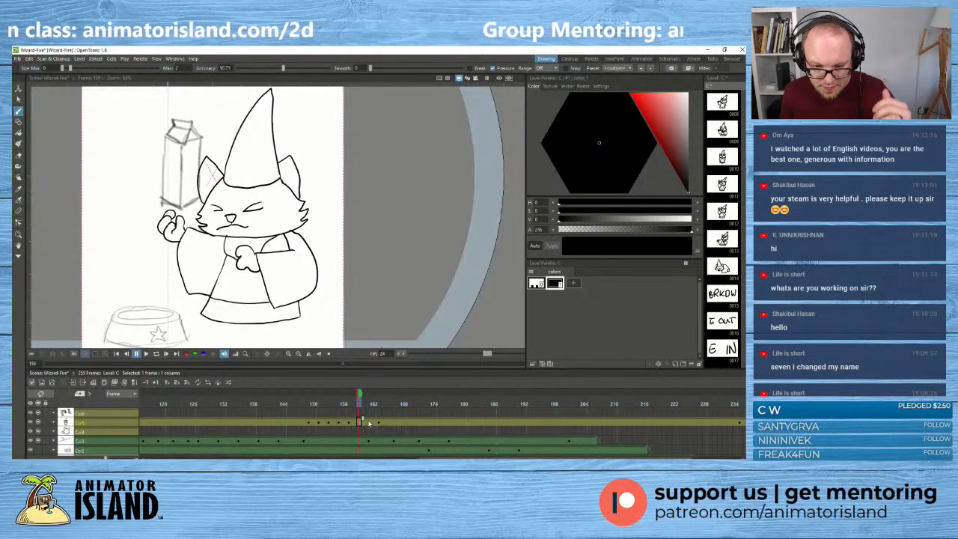
left_click(369, 423)
left_click(358, 424)
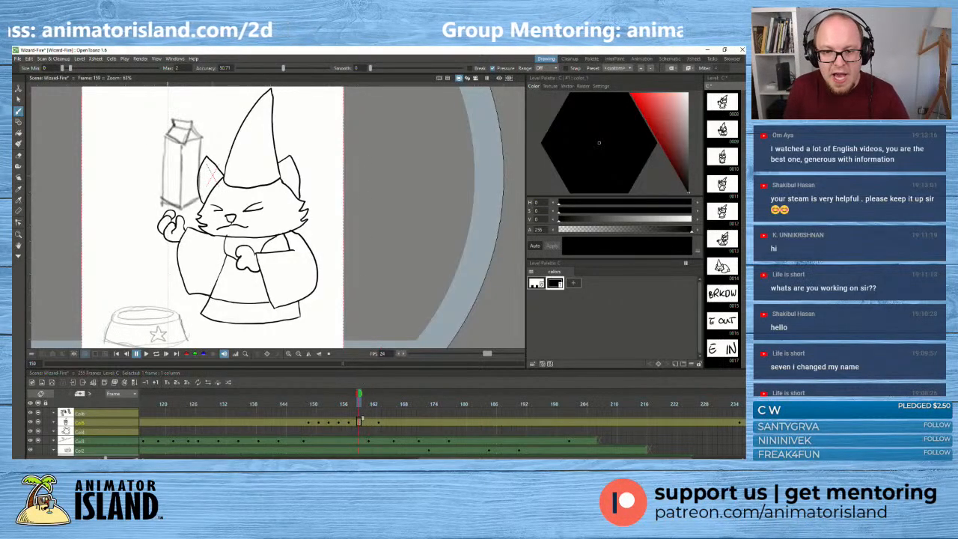
left_click_drag(359, 170, 359, 183)
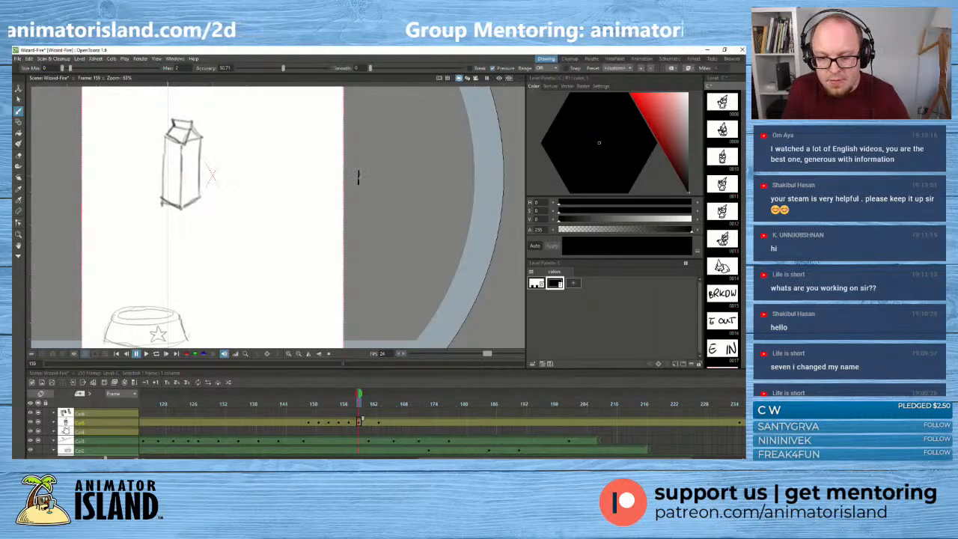
key("ctrl+z")
- At frame 157, draw a horizontal timing chart beside the cat with end ticks, a middle tick and one tick near each end
left_click(350, 423)
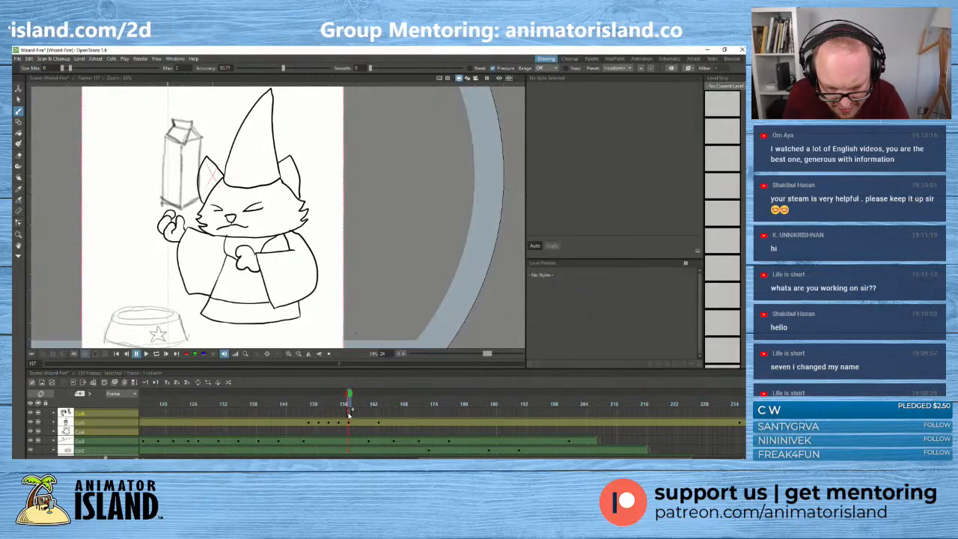
left_click(345, 414)
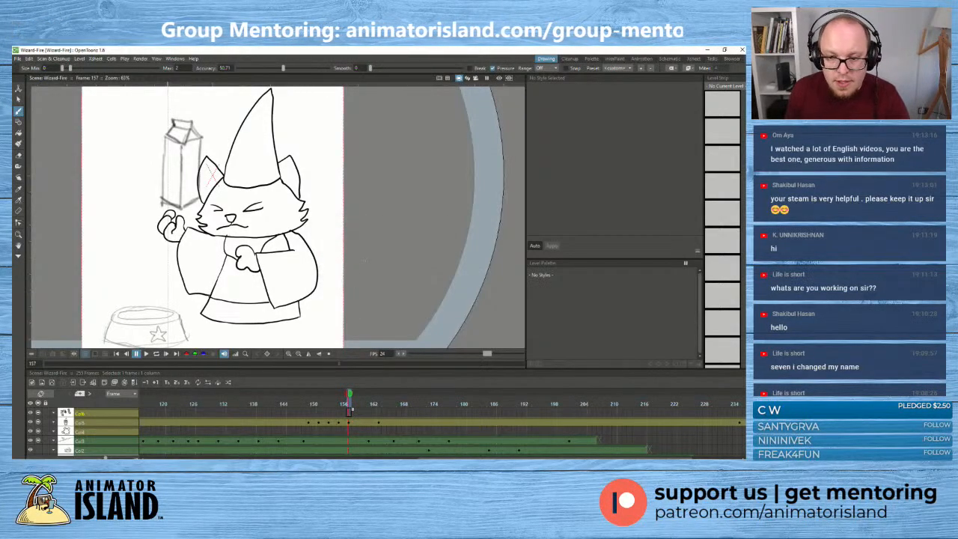
mouse_move(364, 191)
left_mouse_down()
mouse_move(364, 212)
mouse_move(464, 200)
mouse_move(464, 214)
left_mouse_up()
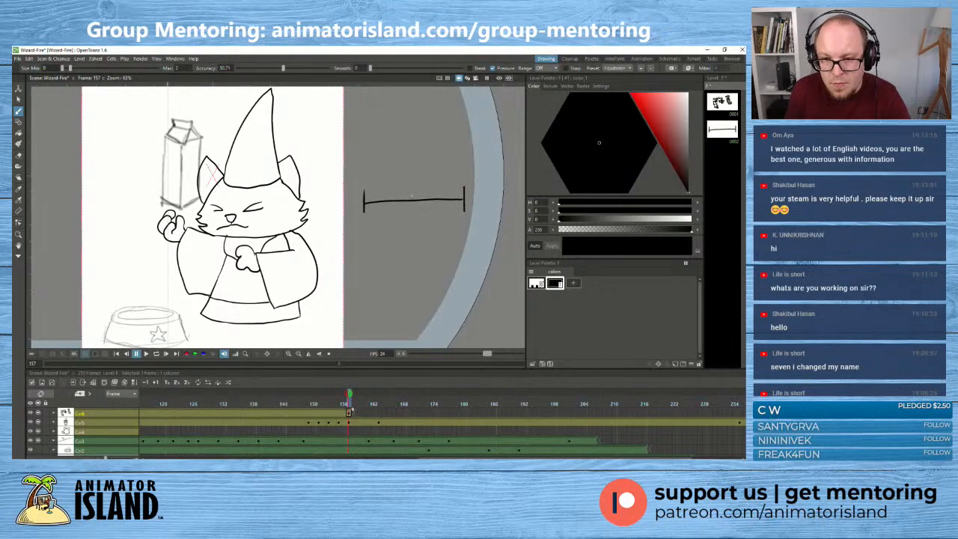
mouse_move(413, 190)
left_mouse_down()
mouse_move(412, 211)
mouse_move(374, 211)
left_mouse_up()
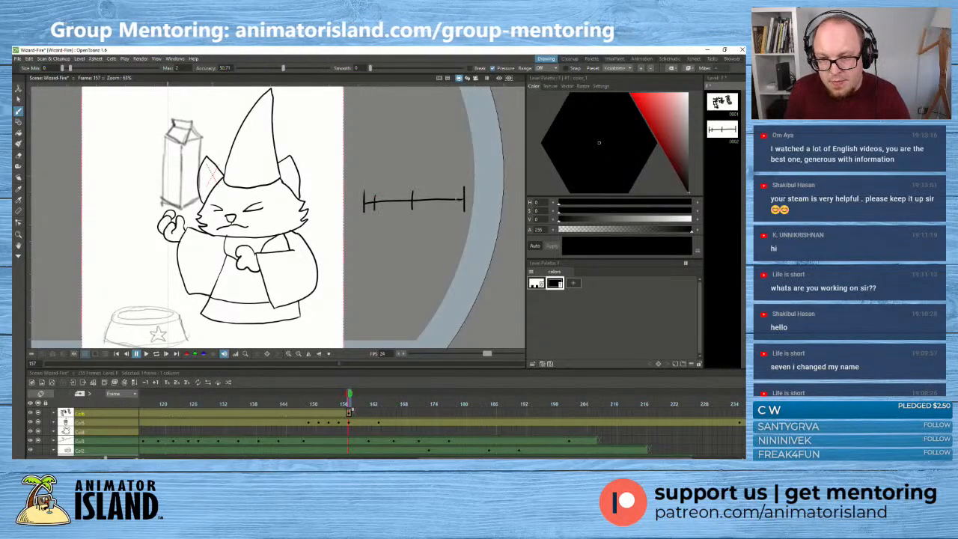
left_click_drag(453, 191, 452, 207)
- Add downward arrows above the chart's two ends and middle, and label the inner end ticks OUT and IN
left_click_drag(363, 162, 362, 183)
mouse_move(368, 172)
left_mouse_down()
mouse_move(362, 184)
mouse_move(413, 181)
left_mouse_up()
left_click_drag(408, 173, 418, 174)
mouse_move(466, 152)
left_mouse_down()
mouse_move(467, 176)
mouse_move(472, 165)
left_mouse_up()
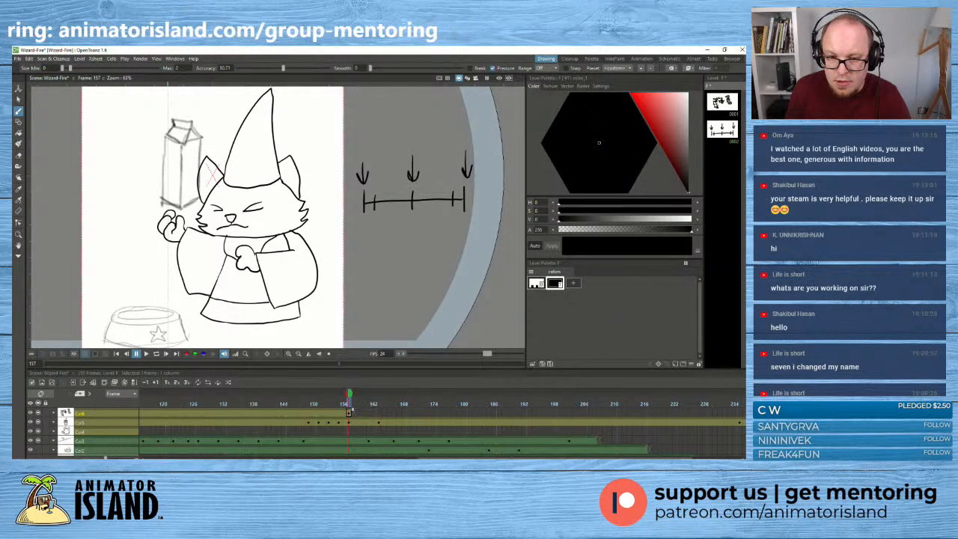
left_click_drag(372, 219, 388, 227)
mouse_move(383, 217)
left_mouse_down()
mouse_move(448, 226)
mouse_move(460, 213)
left_mouse_up()
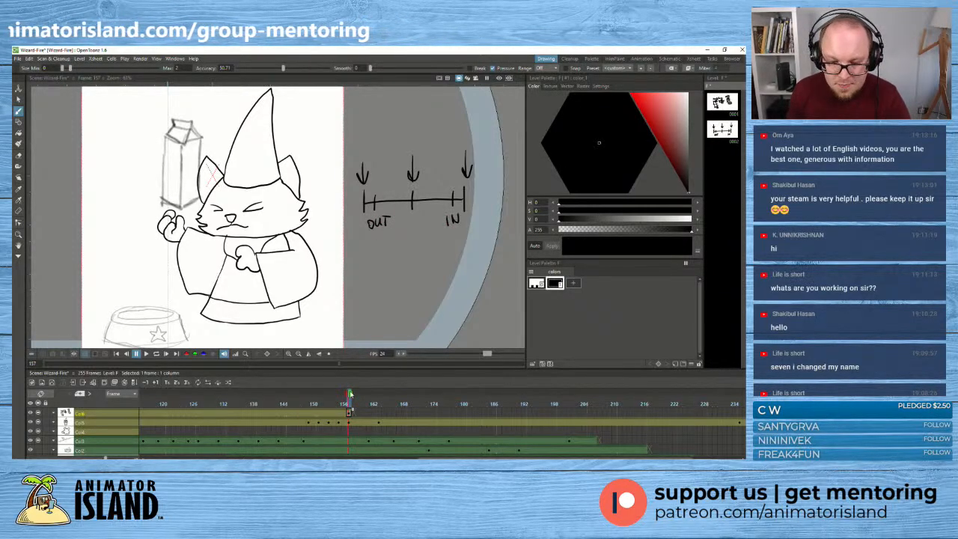
- Write the placeholder label "E OUT" beside the cat on the cat's level at frame 159
left_click(350, 422)
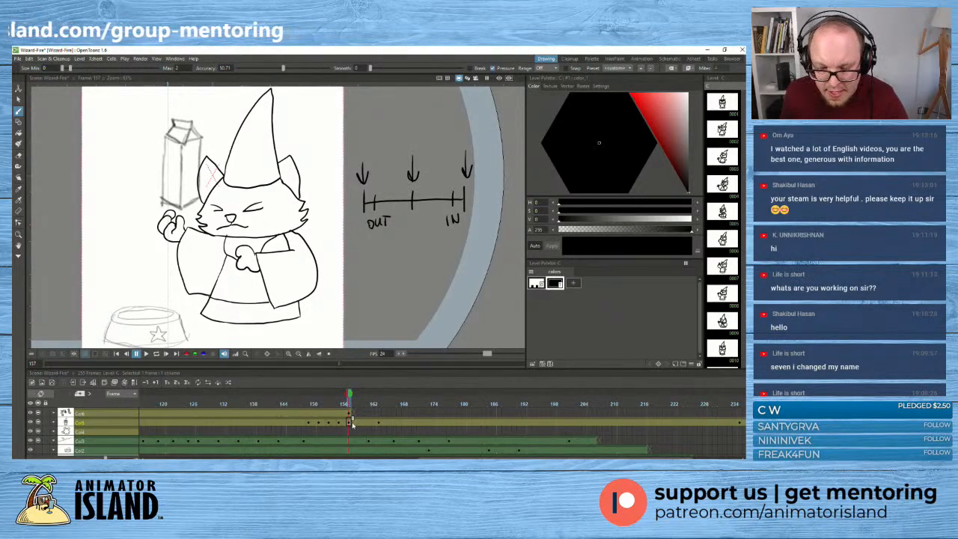
left_click(355, 423)
left_click(359, 422)
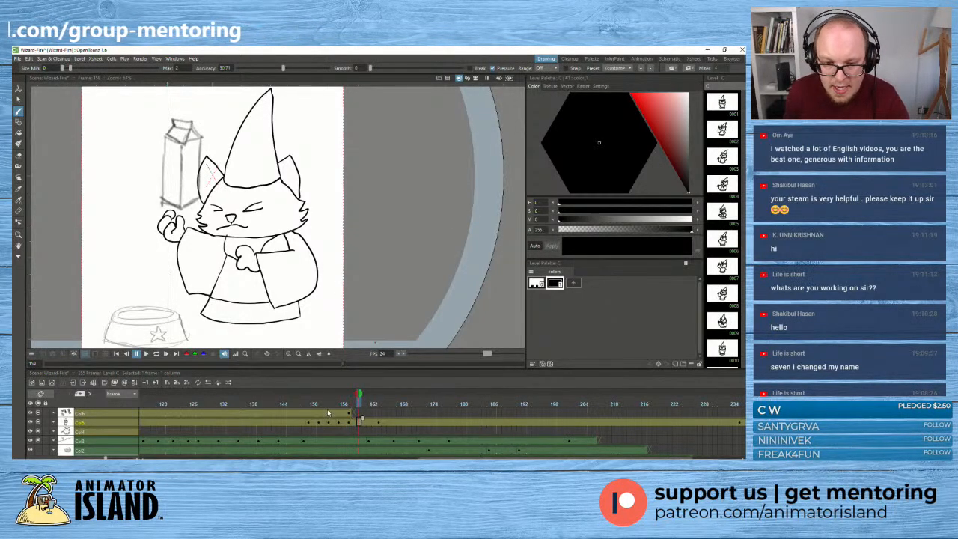
left_click_drag(355, 294, 363, 306)
left_click_drag(353, 300, 364, 290)
left_click_drag(366, 308, 376, 300)
left_click_drag(384, 293, 376, 309)
left_click_drag(386, 294, 404, 303)
key("ctrl+z")
key("ctrl+z")
key("ctrl+z")
key("ctrl+z")
left_click_drag(395, 290, 413, 289)
- Extend the timing chart's exposure from frame 157 to about frame 170, and shift the cat pose at frame 163 to frame 165
left_click(349, 413)
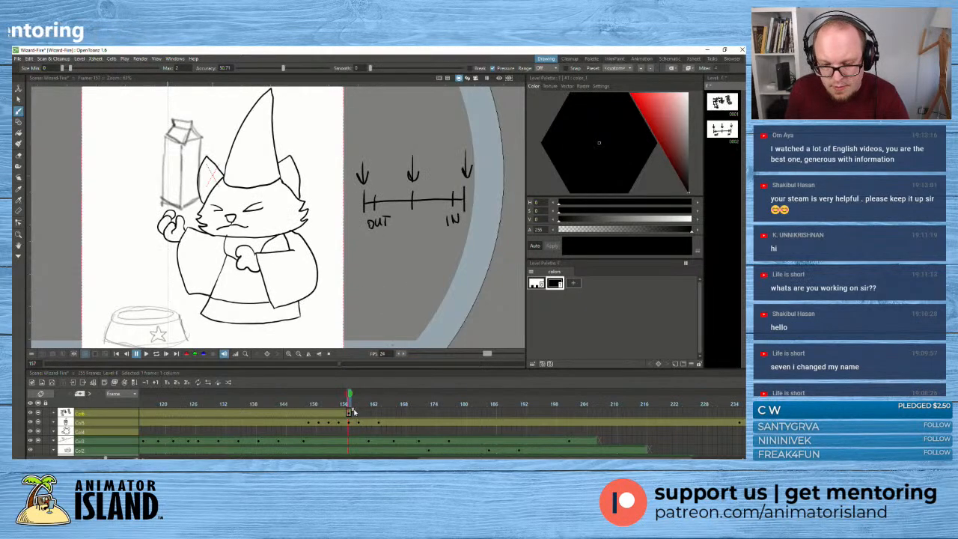
left_click_drag(354, 410, 415, 408)
left_click(368, 421)
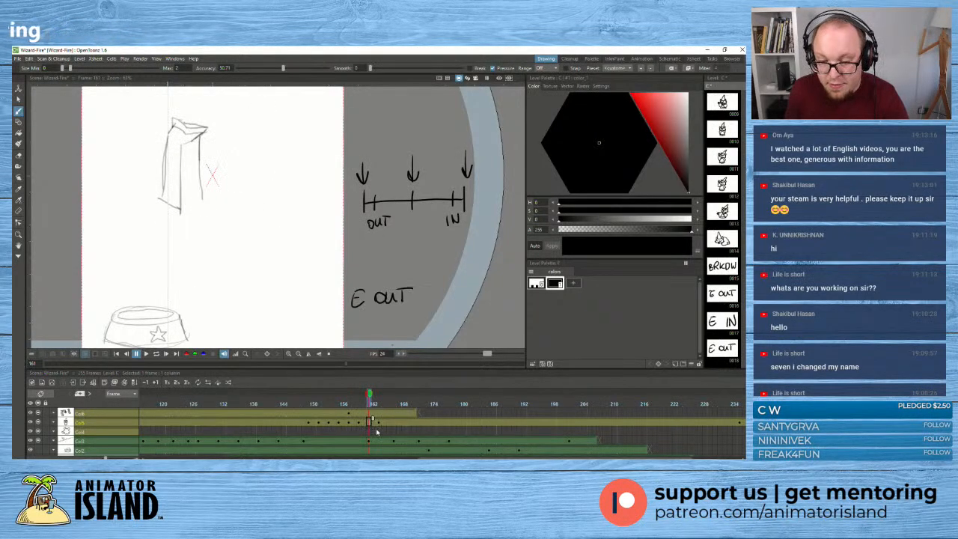
left_click(359, 423)
left_click(379, 422)
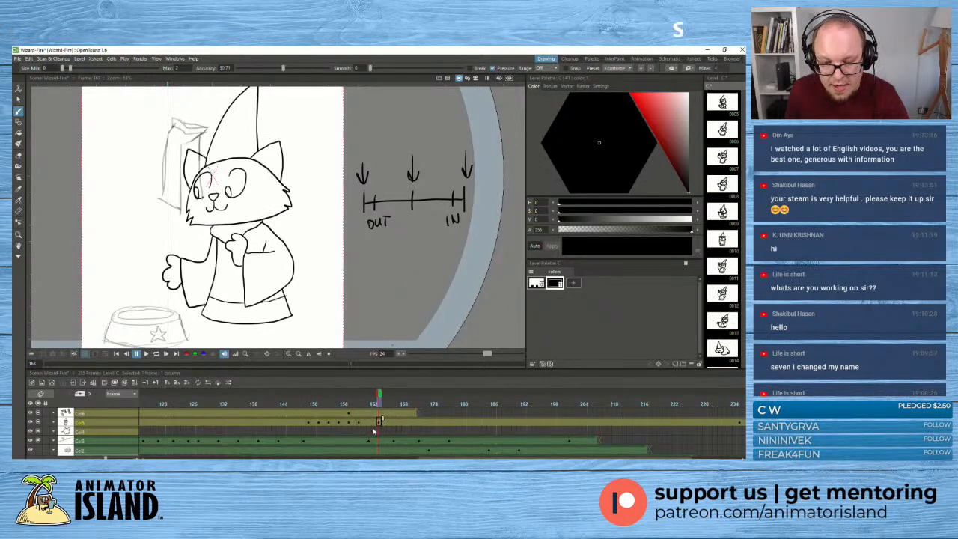
- Write the placeholder label "BRKD" on the cat's level at frame 161
left_click(368, 422)
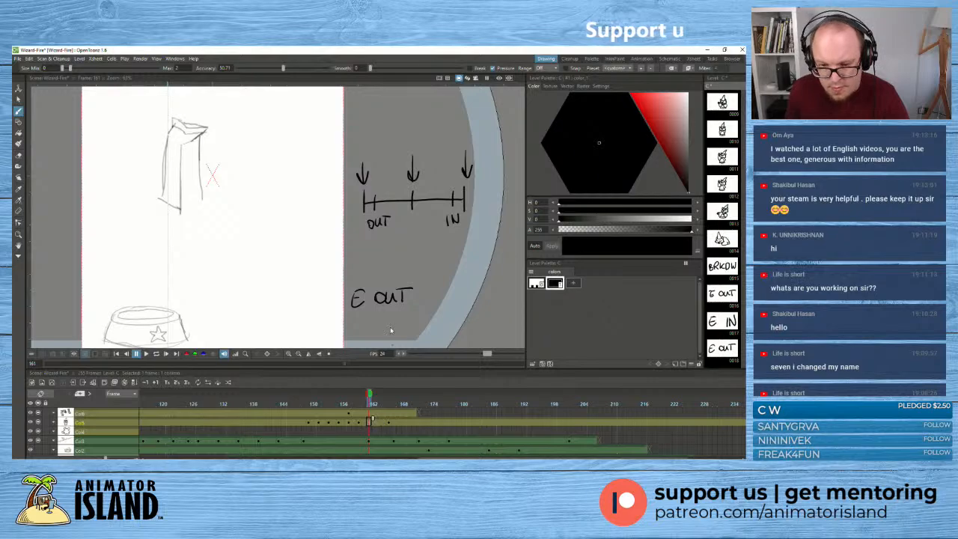
left_click_drag(355, 290, 357, 307)
left_click_drag(356, 290, 356, 308)
mouse_move(368, 290)
left_mouse_down()
mouse_move(368, 306)
mouse_move(380, 306)
left_mouse_up()
left_click_drag(390, 289, 381, 298)
left_click_drag(383, 296, 398, 307)
left_click_drag(397, 289, 399, 307)
- Write the placeholder label "E IN" on the cat's level at frame 163
left_click(379, 399)
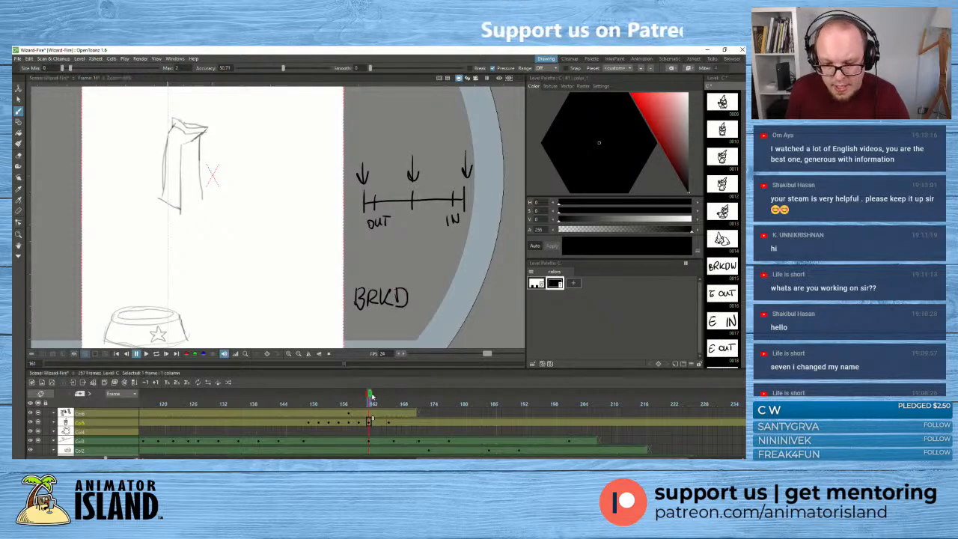
left_click_drag(358, 288, 367, 302)
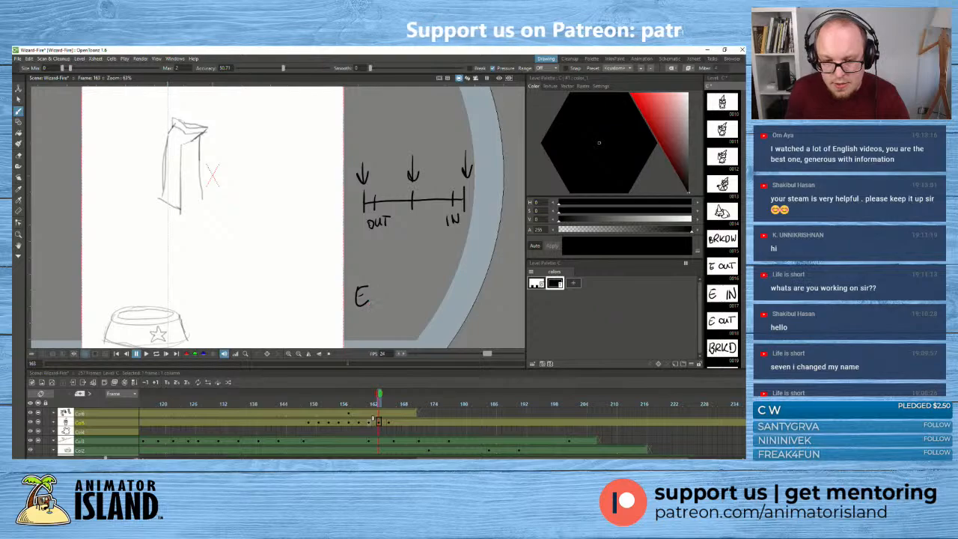
left_click_drag(386, 303, 396, 289)
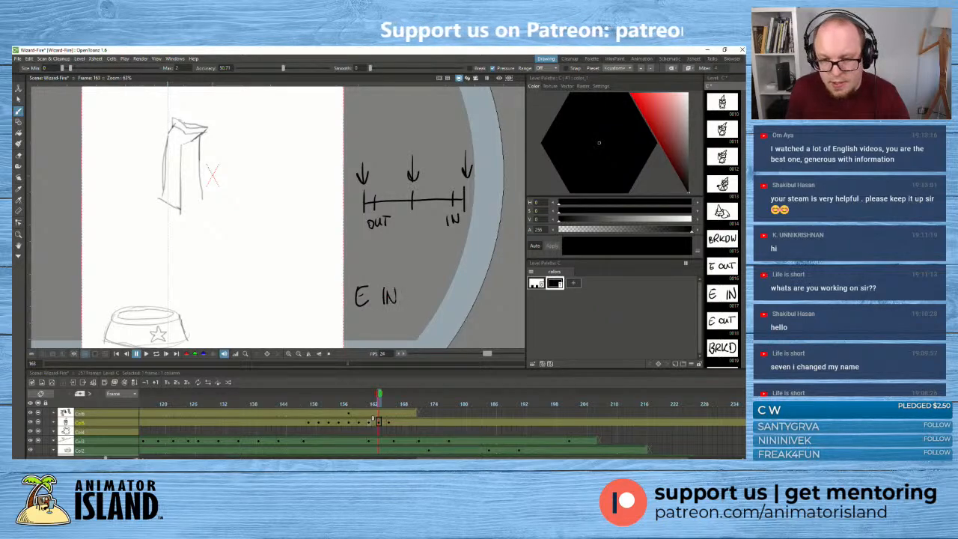
- Show the cat poses of frames 157 and 165 as fixed onion skins while on the breakdown frame 161
left_click(389, 423)
left_click(368, 422)
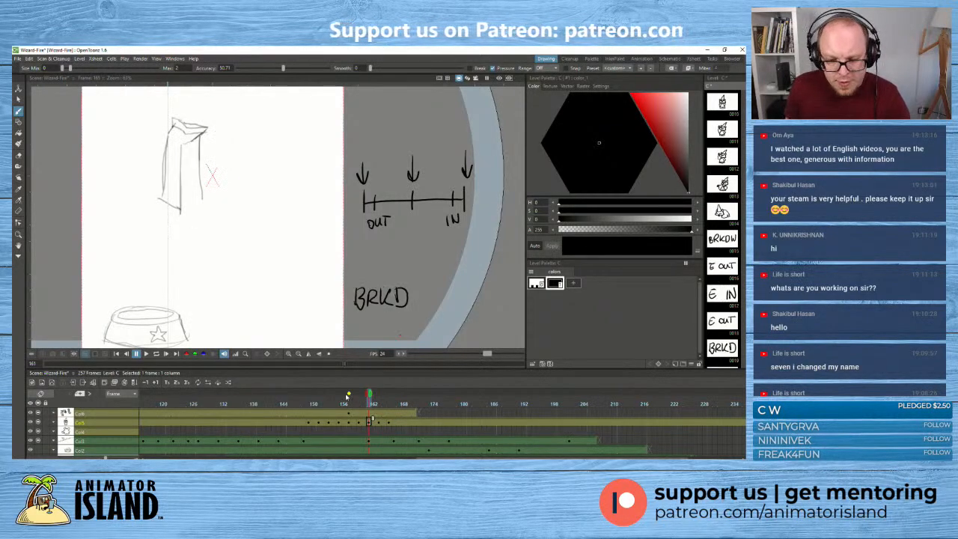
left_click(348, 394)
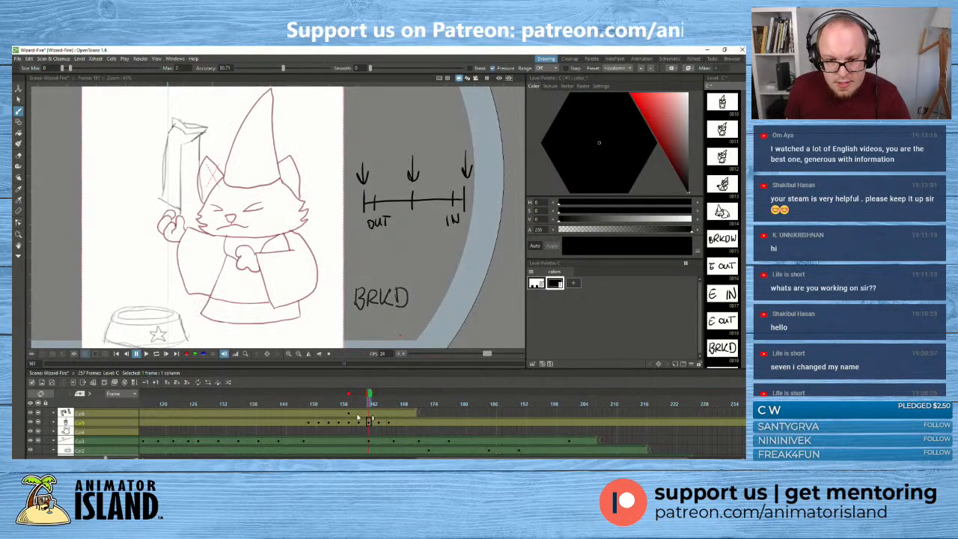
left_click(388, 393)
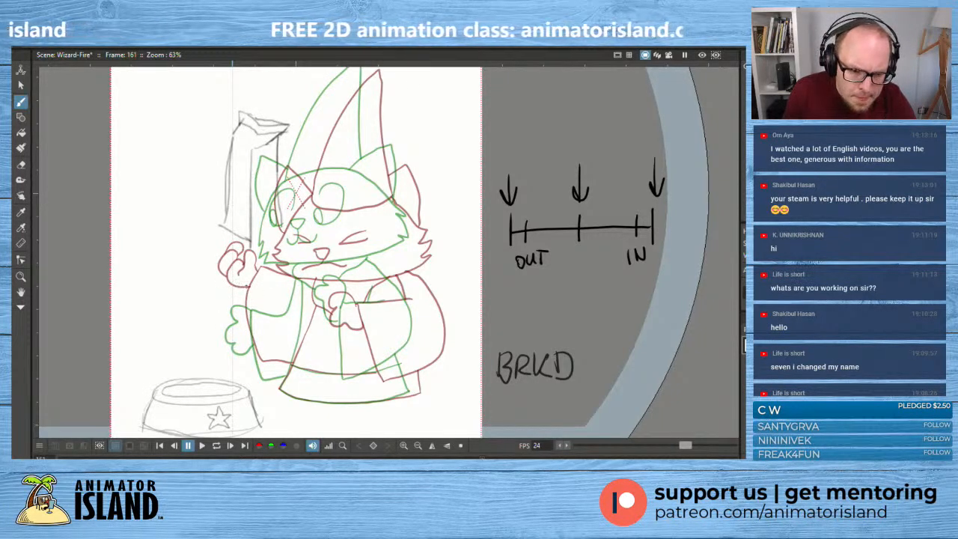
mouse_move(248, 283)
left_mouse_down()
mouse_move(234, 289)
mouse_move(228, 270)
mouse_move(213, 279)
mouse_move(220, 293)
left_mouse_up()
key("ctrl+z")
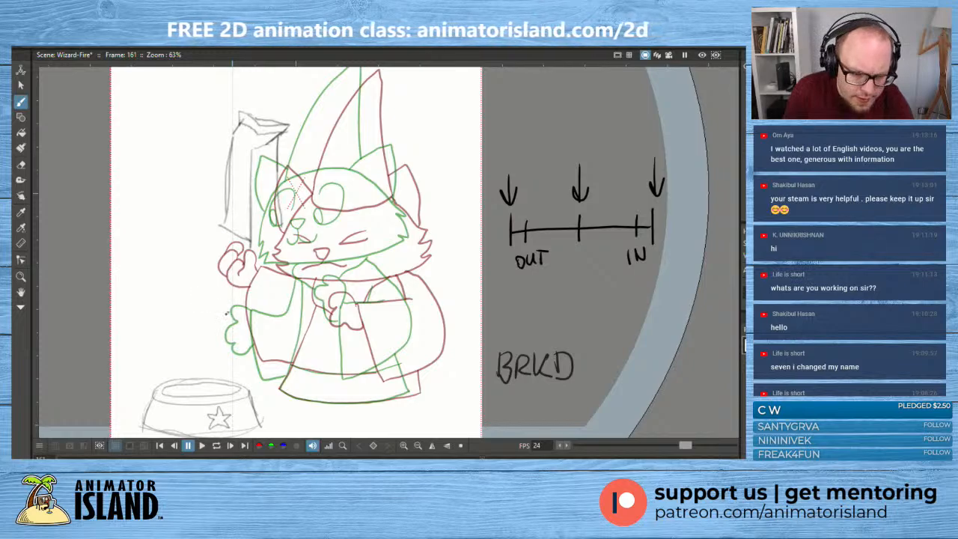
mouse_move(224, 315)
left_mouse_down()
mouse_move(211, 301)
mouse_move(224, 278)
left_mouse_up()
key("ctrl+z")
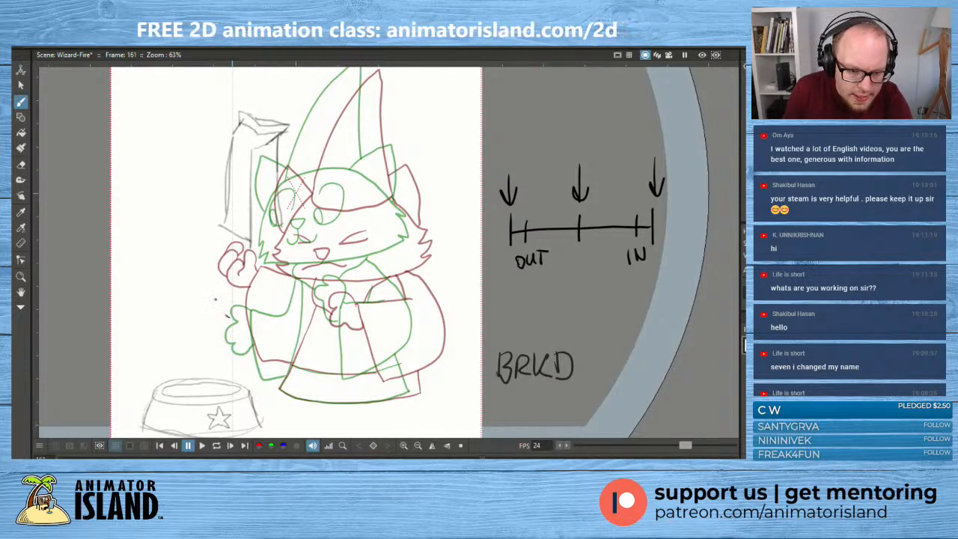
left_click_drag(227, 317, 224, 274)
key("ctrl+z")
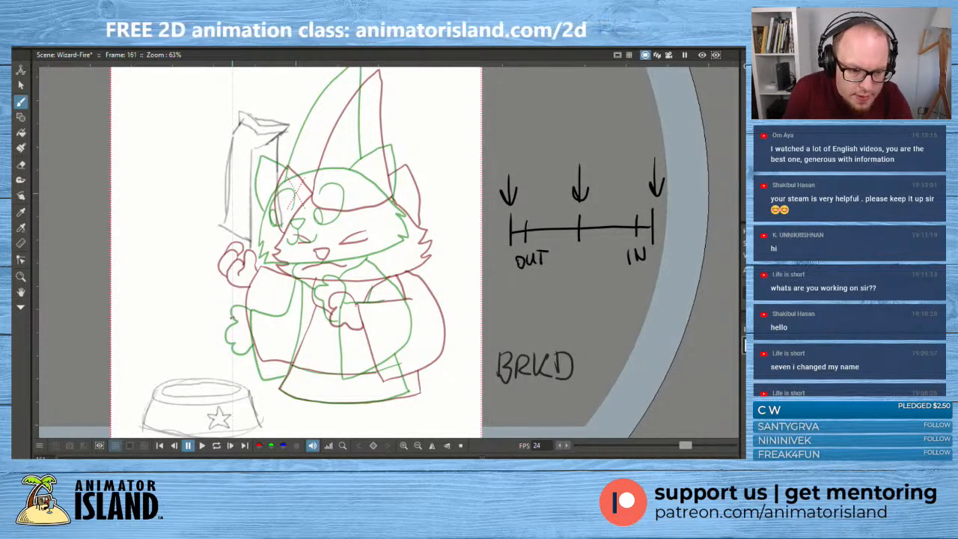
left_click_drag(231, 319, 219, 277)
key("ctrl+z")
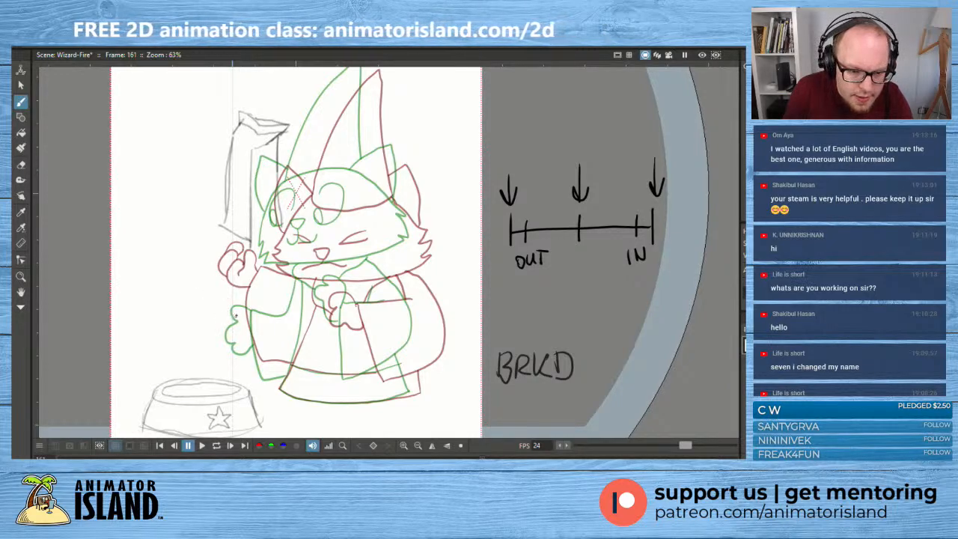
mouse_move(236, 316)
left_mouse_down()
mouse_move(215, 288)
mouse_move(225, 275)
left_mouse_up()
key("ctrl+z")
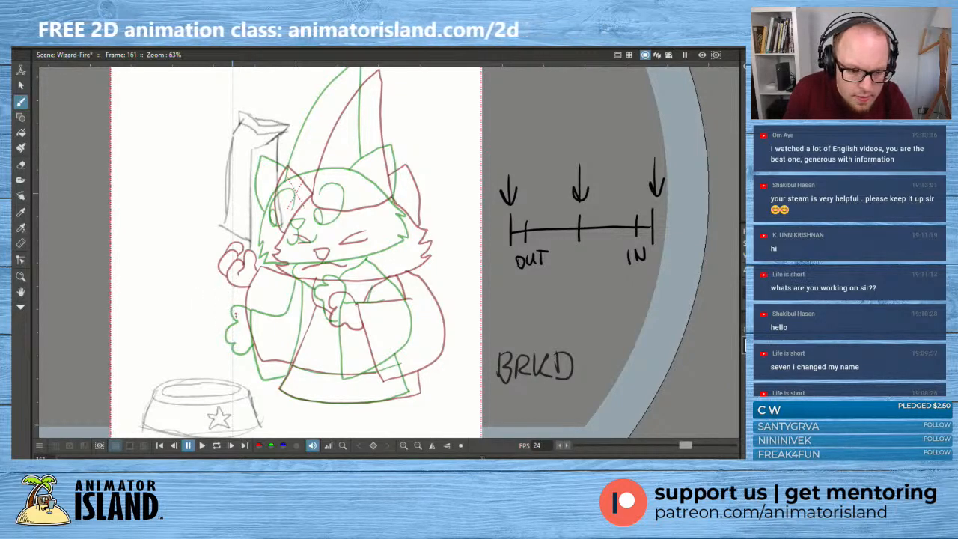
- Draw the breakdown's raised paw between the two onion-skinned paws, with the outer, lower and upper edges of its sleeve
mouse_move(235, 320)
left_mouse_down()
mouse_move(222, 272)
mouse_move(253, 285)
mouse_move(235, 321)
mouse_move(248, 316)
mouse_move(259, 281)
mouse_move(256, 363)
mouse_move(293, 363)
left_mouse_up()
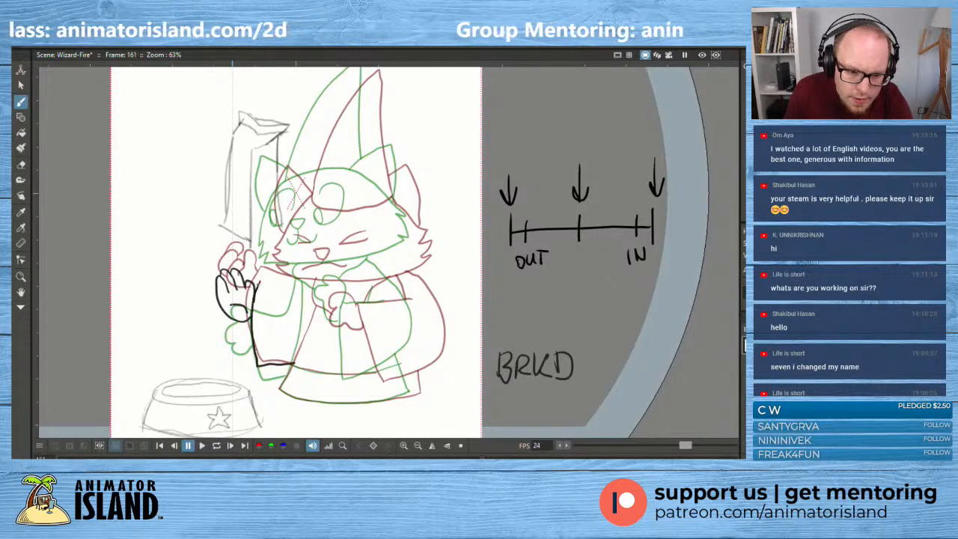
left_click_drag(257, 283, 302, 277)
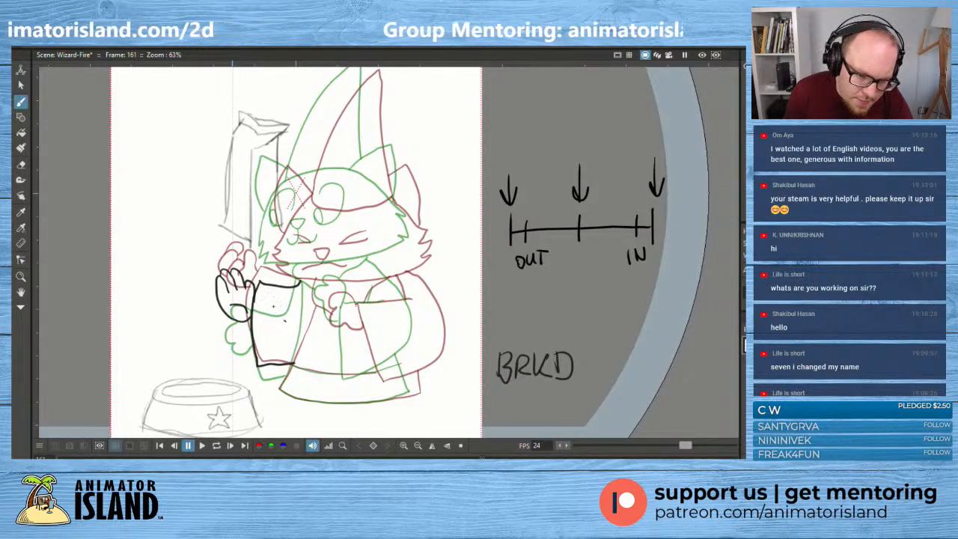
left_click_drag(285, 320, 267, 296)
mouse_move(263, 313)
left_mouse_down()
mouse_move(266, 295)
mouse_move(278, 302)
left_mouse_up()
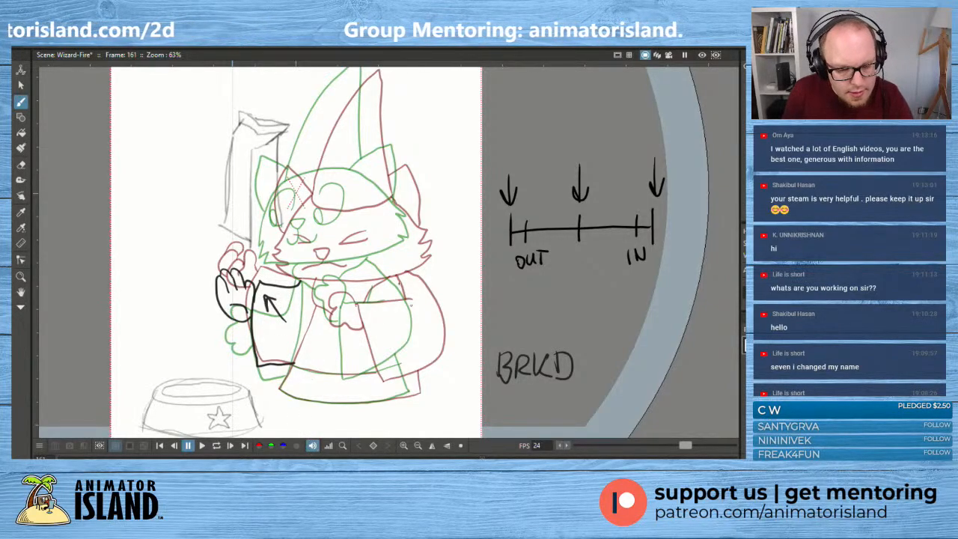
key("ctrl+z")
key("ctrl+z")
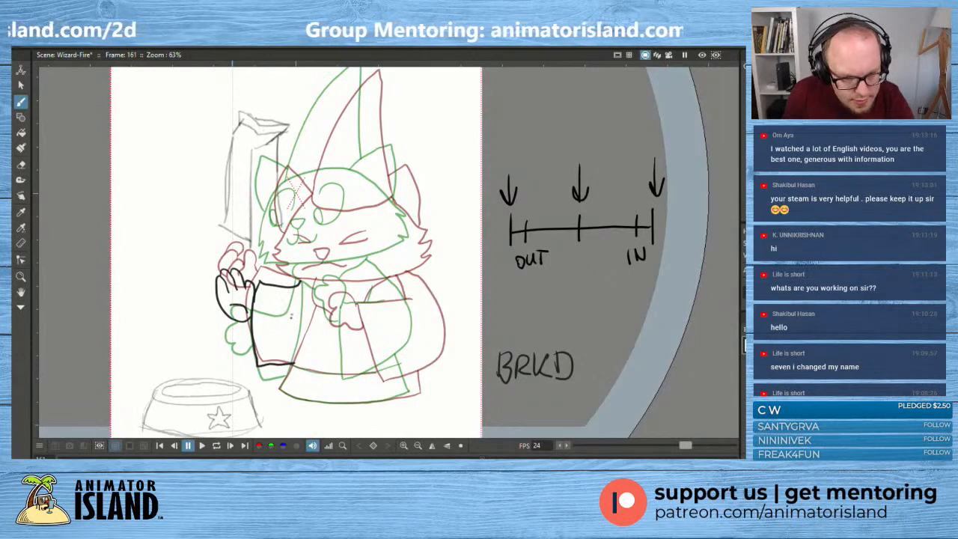
- Undo the sleeve lines and redraw the sleeve's outline below the raised paw, adding the curved robe line down to the hem
mouse_move(290, 319)
left_mouse_down()
mouse_move(266, 291)
mouse_move(278, 290)
mouse_move(273, 301)
mouse_move(300, 291)
mouse_move(260, 370)
mouse_move(285, 376)
left_mouse_up()
key("ctrl+z")
key("ctrl+z")
key("ctrl+z")
key("ctrl+z")
key("ctrl+z")
key("ctrl+z")
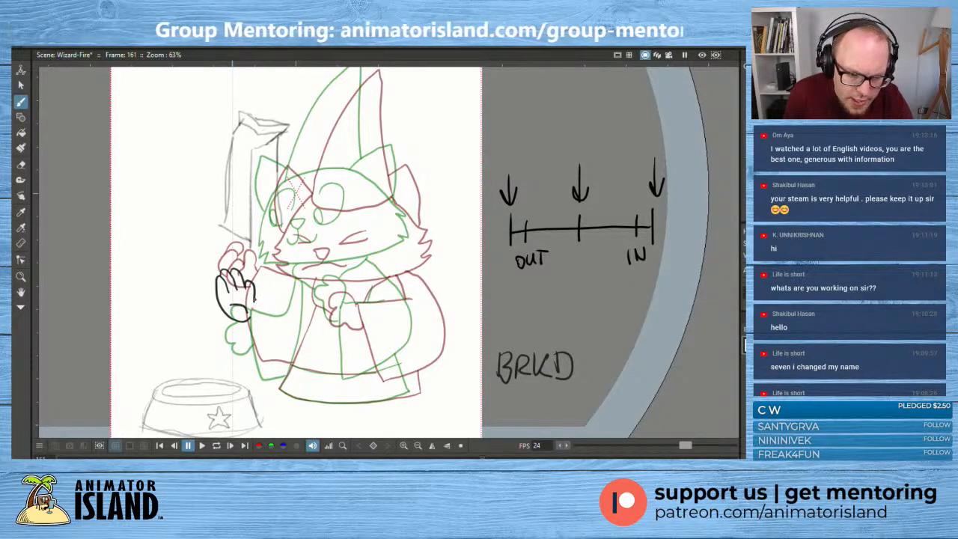
mouse_move(253, 298)
left_mouse_down()
mouse_move(255, 360)
mouse_move(286, 361)
mouse_move(254, 359)
mouse_move(249, 319)
mouse_move(258, 278)
mouse_move(303, 285)
left_mouse_up()
key("ctrl+z")
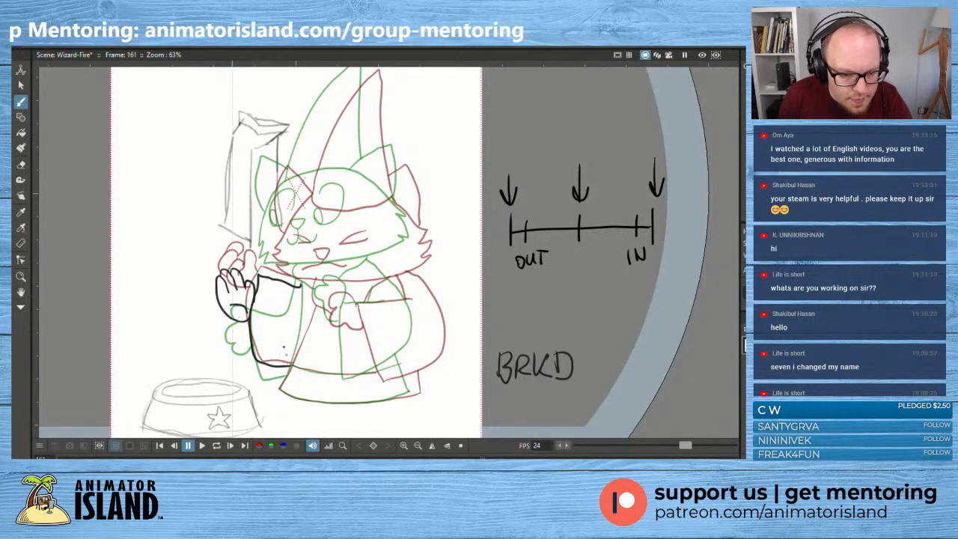
left_click_drag(281, 389, 307, 285)
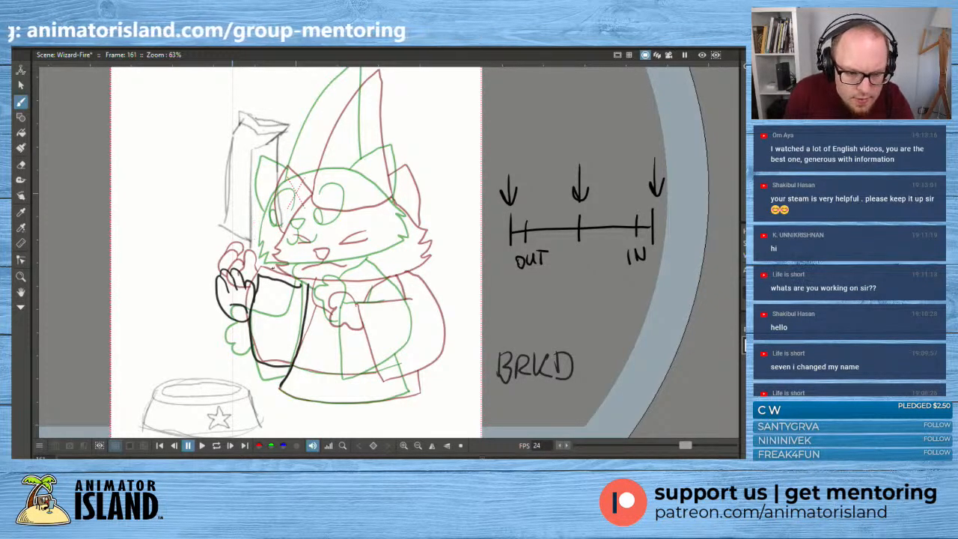
- Draw the breakdown's head outline with jagged cheek fur on both sides, and add the nose between the onion-skinned poses
mouse_move(271, 268)
left_mouse_down()
mouse_move(401, 257)
mouse_move(425, 245)
mouse_move(424, 229)
mouse_move(410, 223)
mouse_move(424, 219)
left_mouse_up()
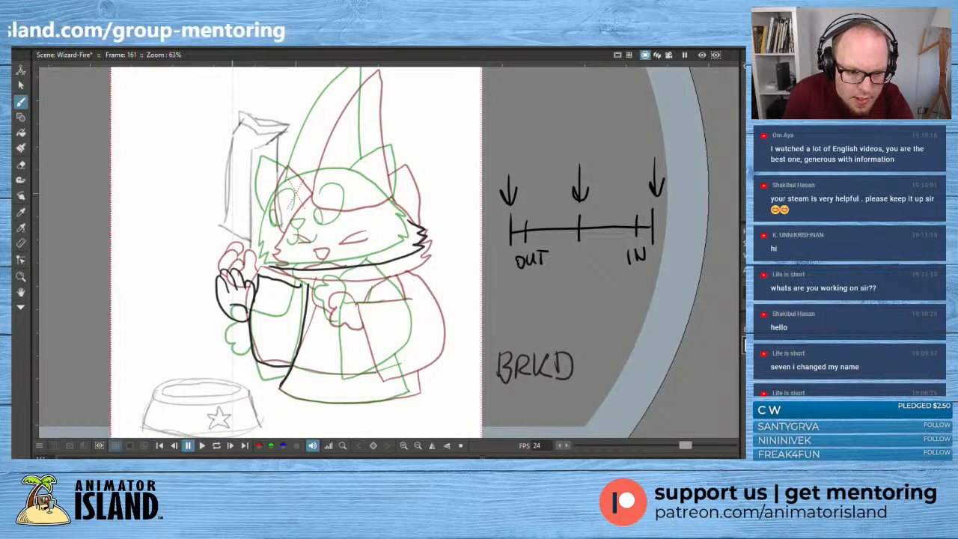
mouse_move(279, 268)
left_mouse_down()
mouse_move(264, 247)
mouse_move(302, 179)
mouse_move(334, 172)
mouse_move(380, 183)
mouse_move(410, 223)
left_mouse_up()
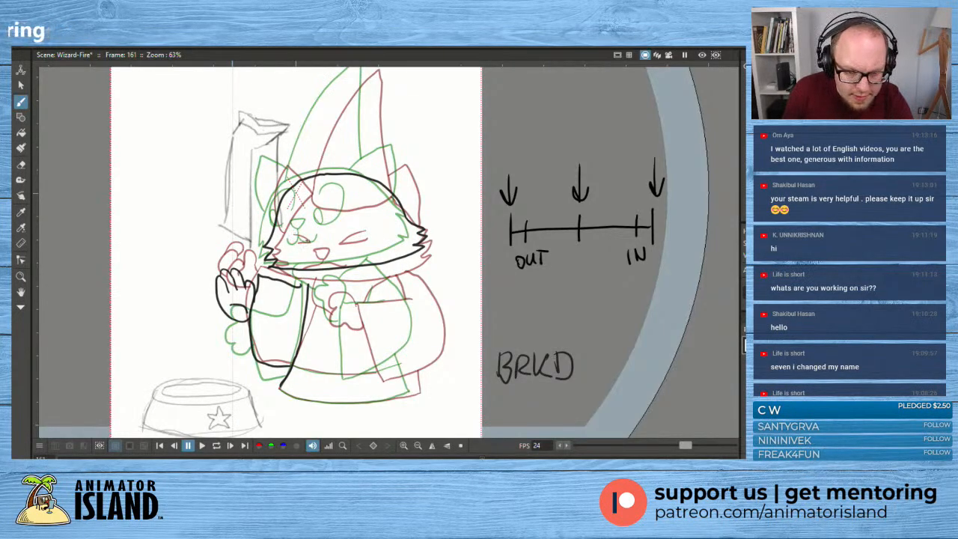
mouse_move(301, 239)
left_mouse_down()
mouse_move(315, 235)
mouse_move(301, 243)
mouse_move(313, 236)
mouse_move(313, 257)
mouse_move(330, 264)
left_mouse_up()
key("ctrl+z")
key("ctrl+z")
- Undo the last face stroke and redraw the breakdown's small nose between the onion-skinned noses
key("ctrl+z")
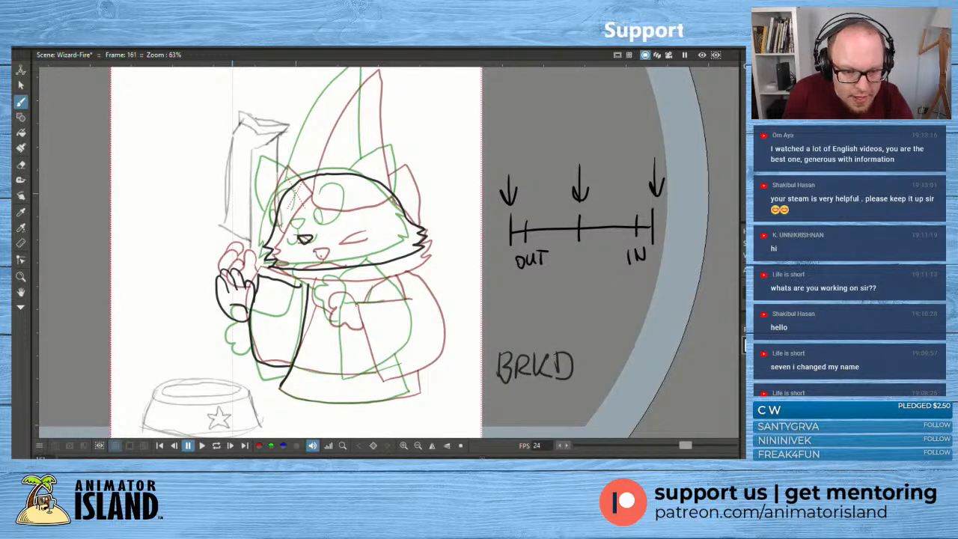
key("ctrl+z")
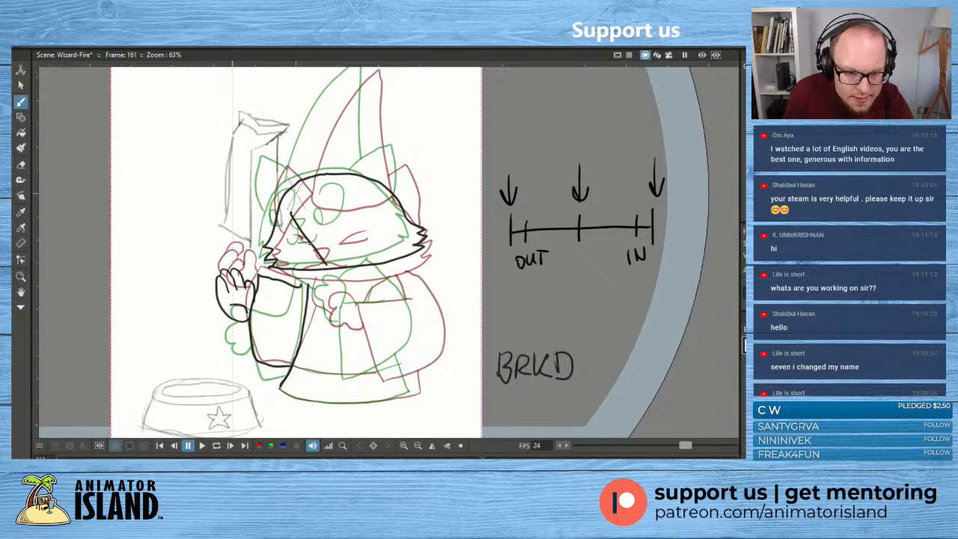
mouse_move(310, 242)
left_mouse_down()
mouse_move(306, 234)
mouse_move(314, 238)
left_mouse_up()
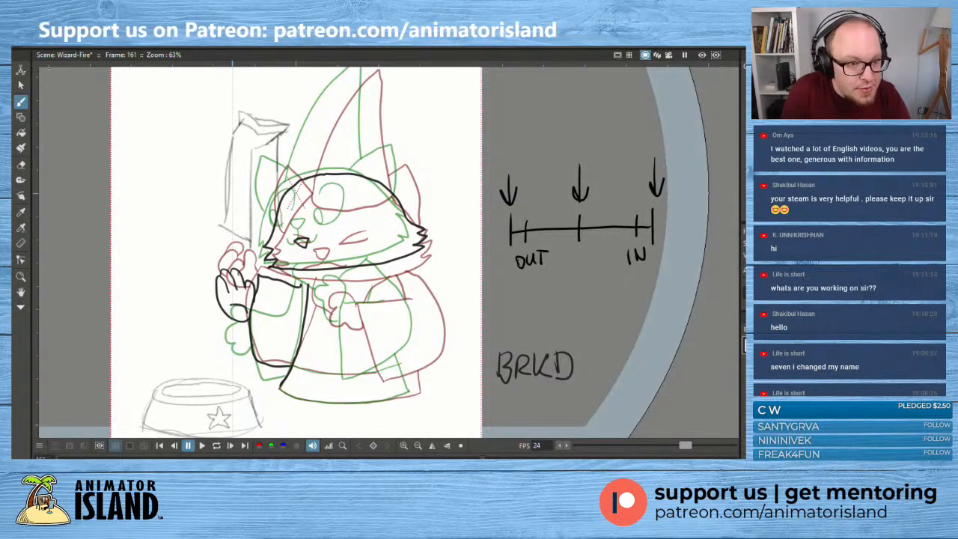
left_click(21, 86)
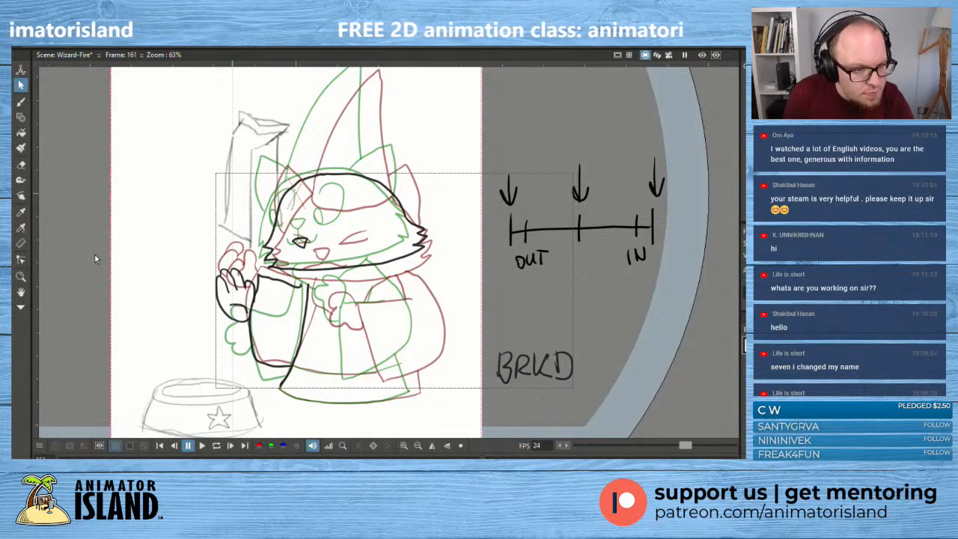
key("alt+b")
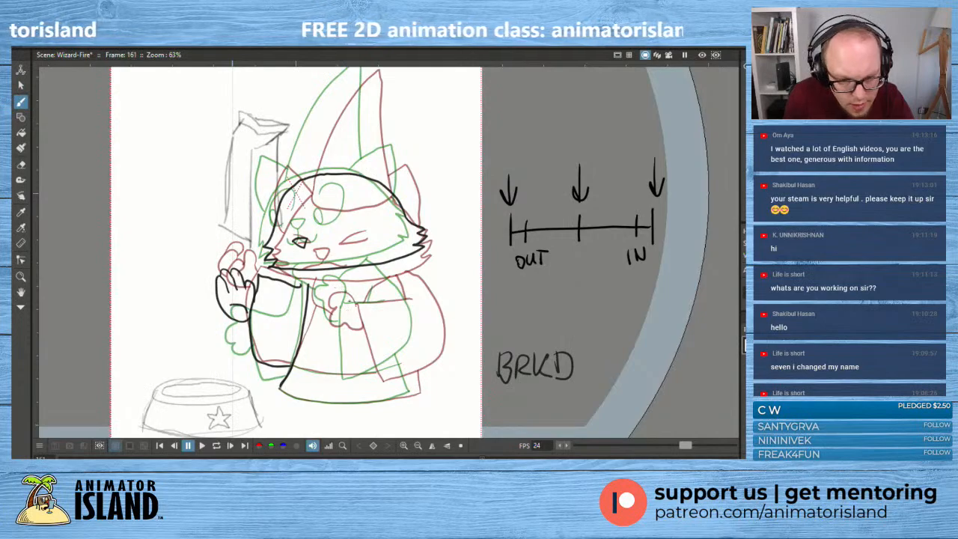
- Draw the second paw in front of the chest with its wide sleeve outline and cuff line, and add the collar line under the chin
mouse_move(354, 303)
left_mouse_down()
mouse_move(344, 281)
mouse_move(323, 308)
mouse_move(358, 318)
mouse_move(357, 306)
left_mouse_up()
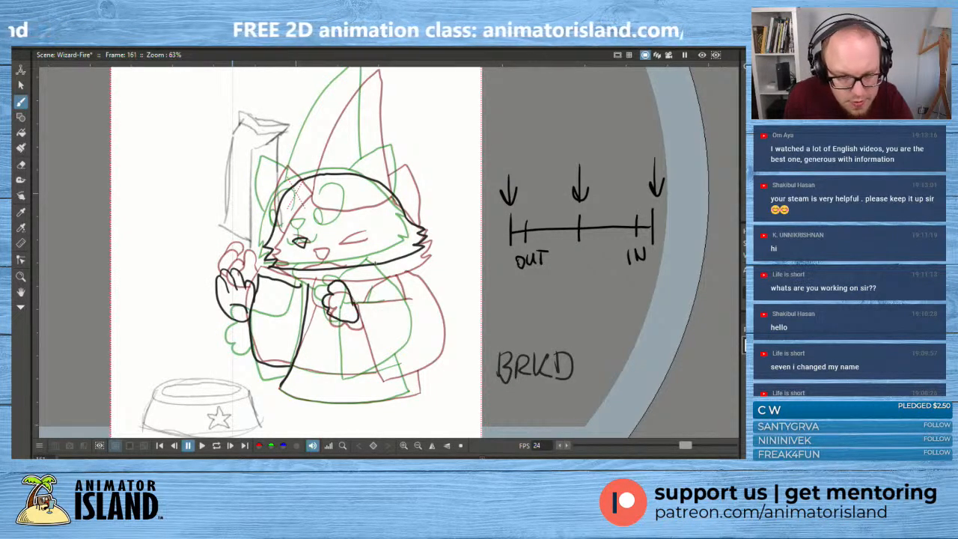
key("ctrl+z")
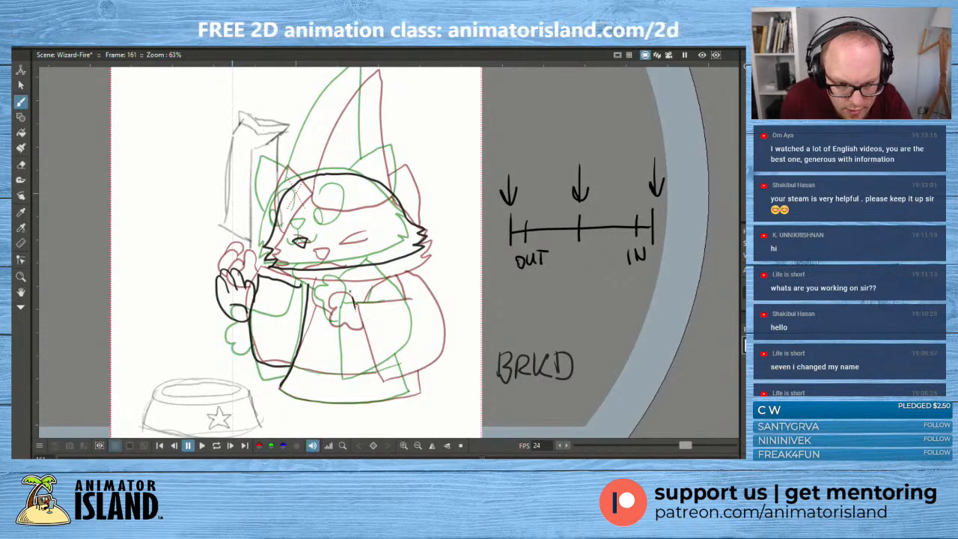
mouse_move(326, 288)
left_mouse_down()
mouse_move(347, 281)
mouse_move(327, 298)
mouse_move(346, 324)
mouse_move(358, 310)
mouse_move(353, 303)
mouse_move(357, 346)
mouse_move(346, 374)
mouse_move(397, 374)
mouse_move(423, 359)
mouse_move(433, 328)
mouse_move(402, 275)
left_mouse_up()
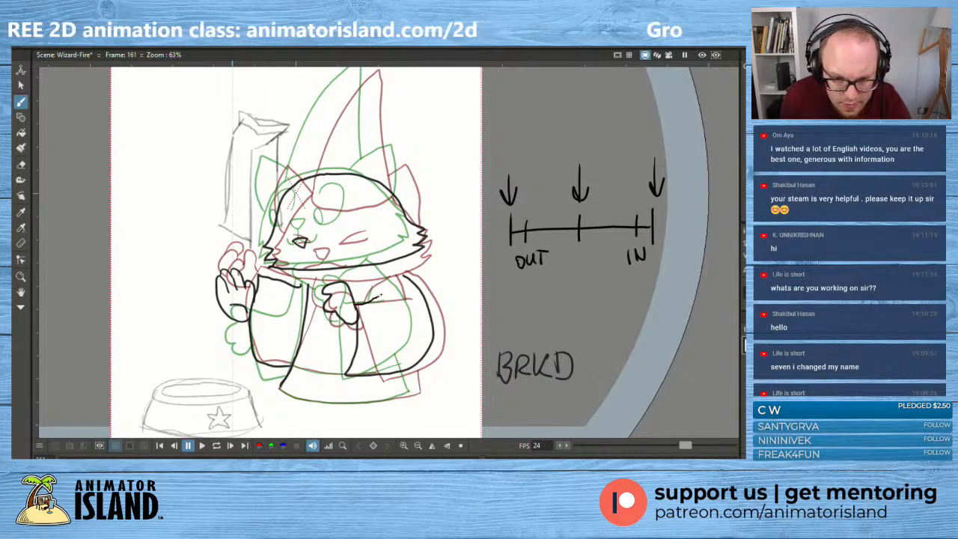
left_click_drag(353, 304, 401, 295)
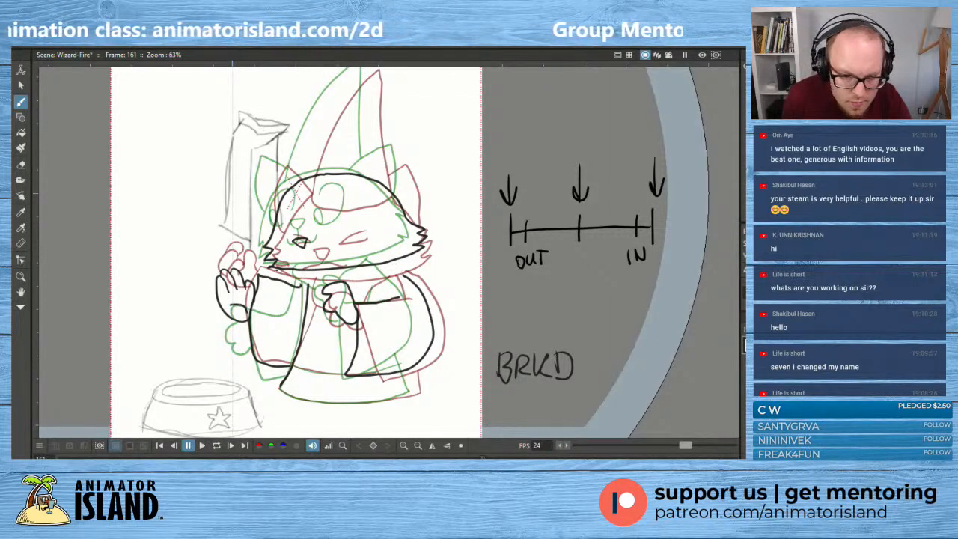
left_click_drag(303, 268, 321, 302)
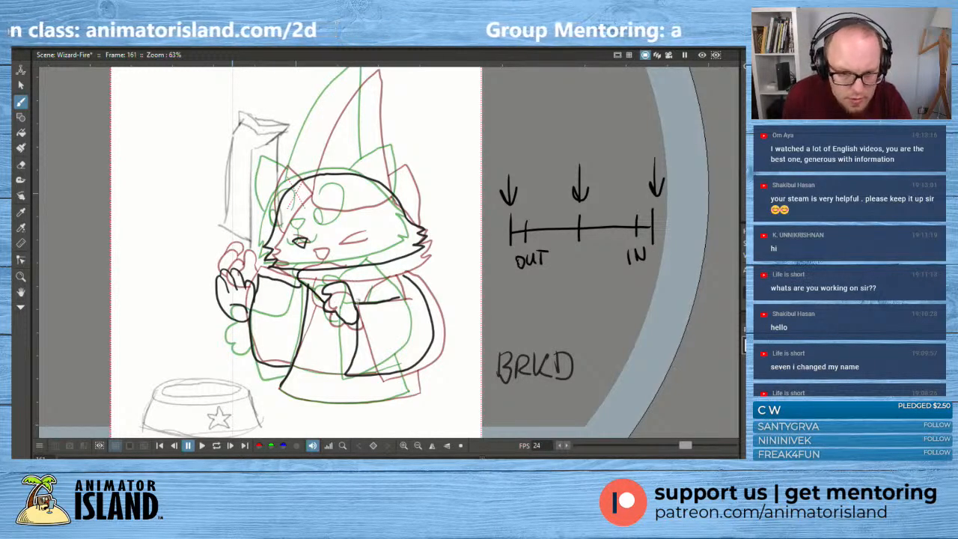
- Hide the onion skins and flip between the breakdown and its neighbouring key drawings to compare the poses
key("alt+o")
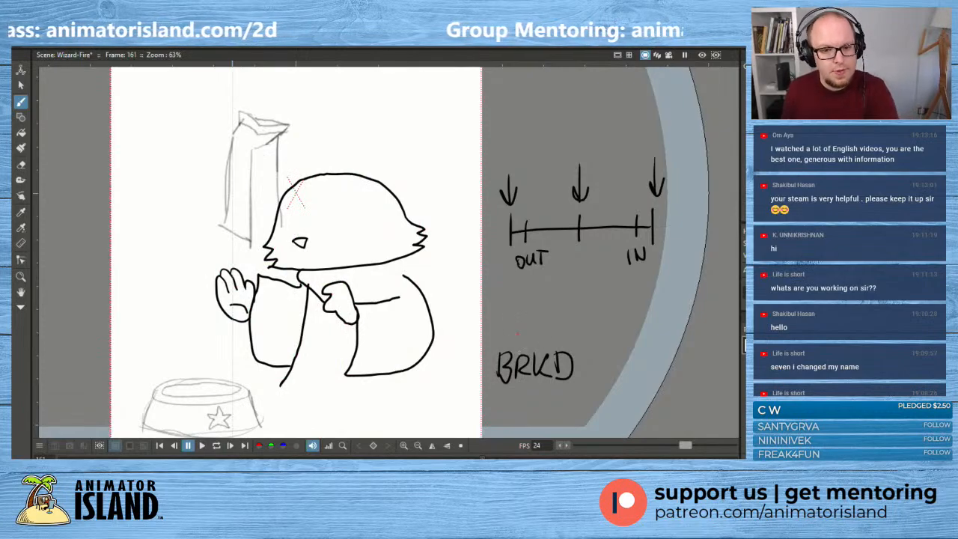
key("comma")
key("period")
key("period")
key("comma")
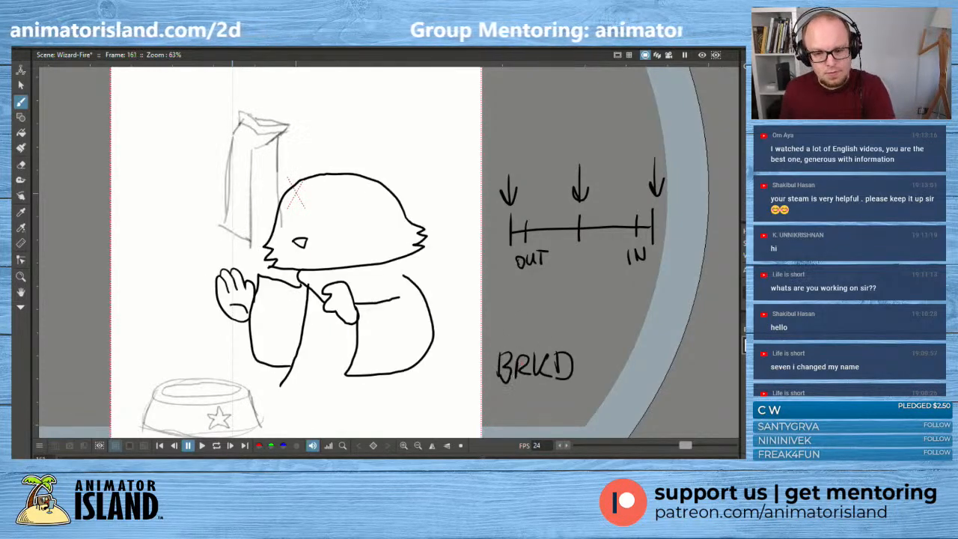
key("comma")
key("period")
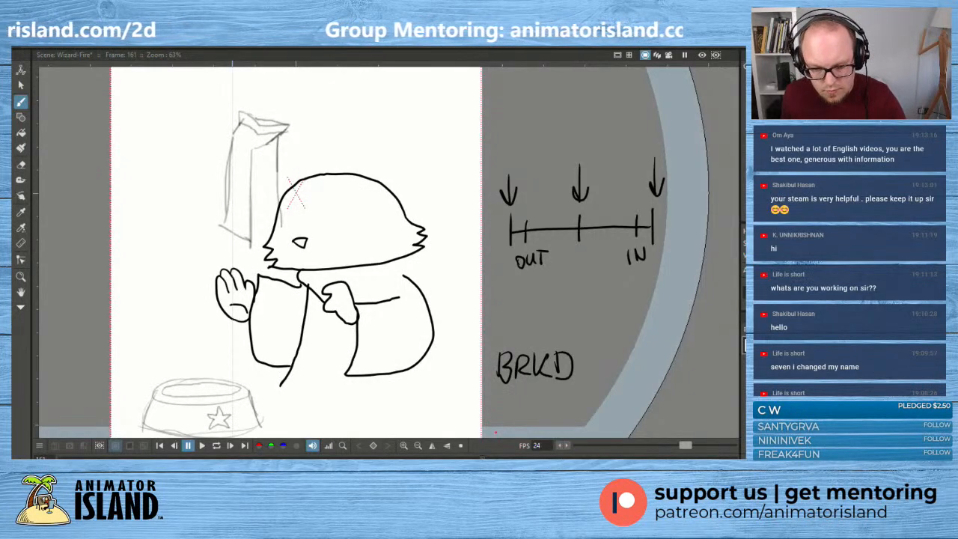
key("f")
key("f")
key("g")
key("g")
key("f")
key("f")
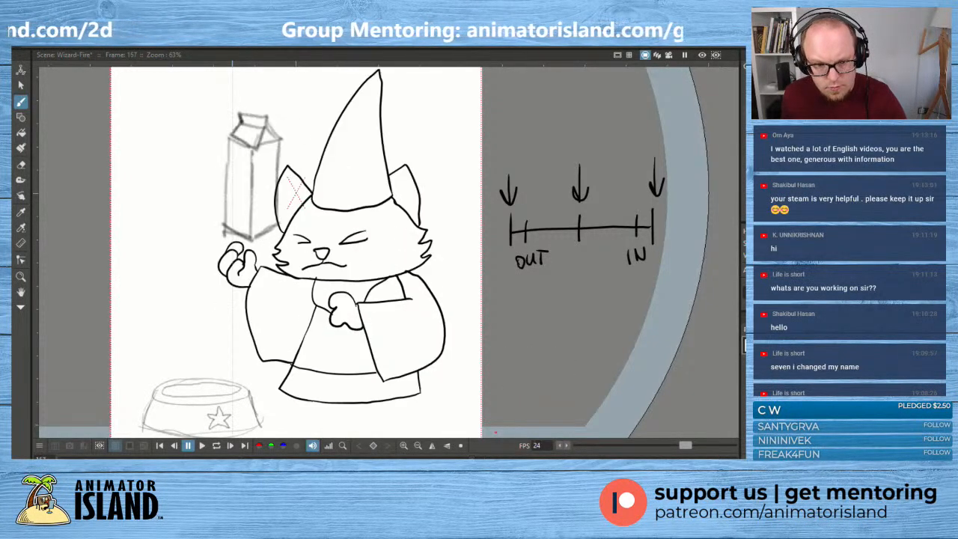
key("g")
key("g")
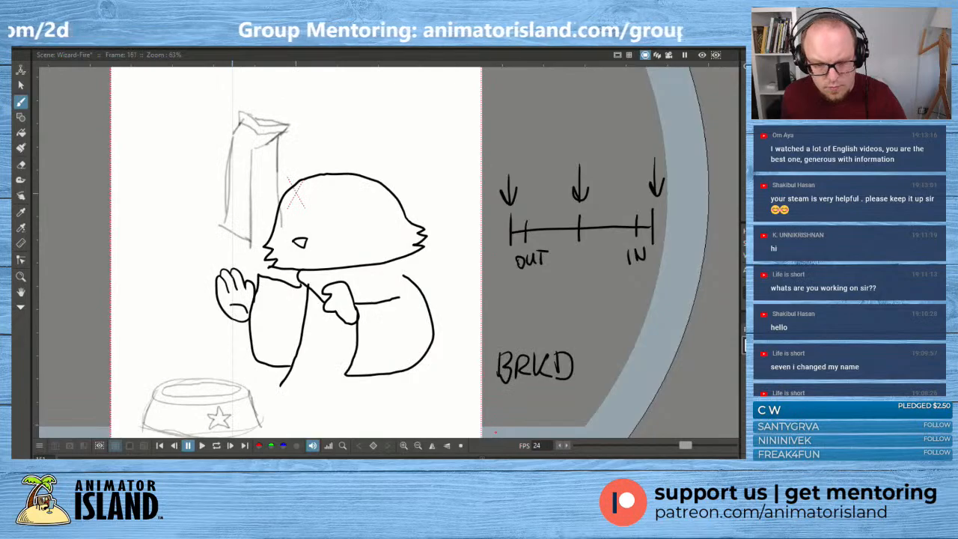
key("f")
key("f")
key("g")
key("g")
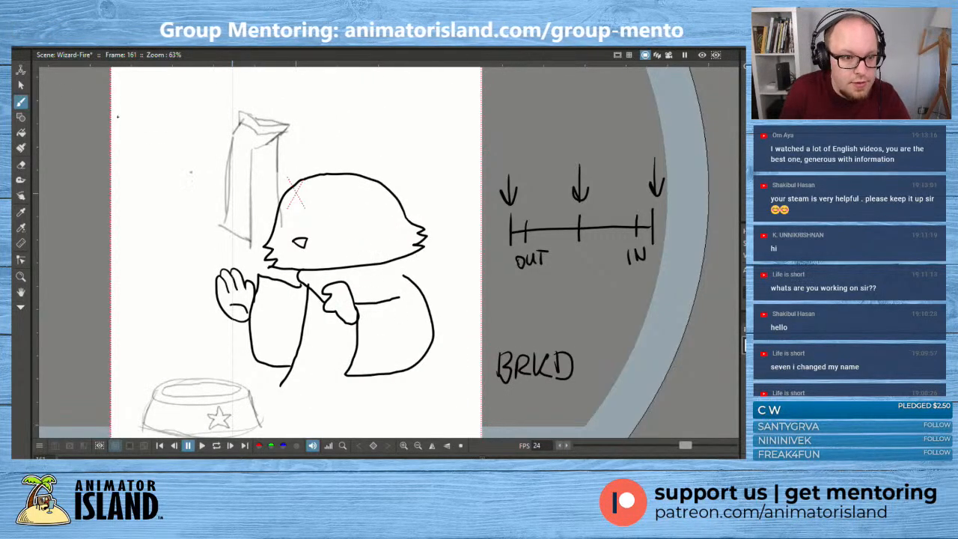
- Extend the second sleeve's outline upward to meet the cat's head, and show the onion skins again
left_click(23, 86)
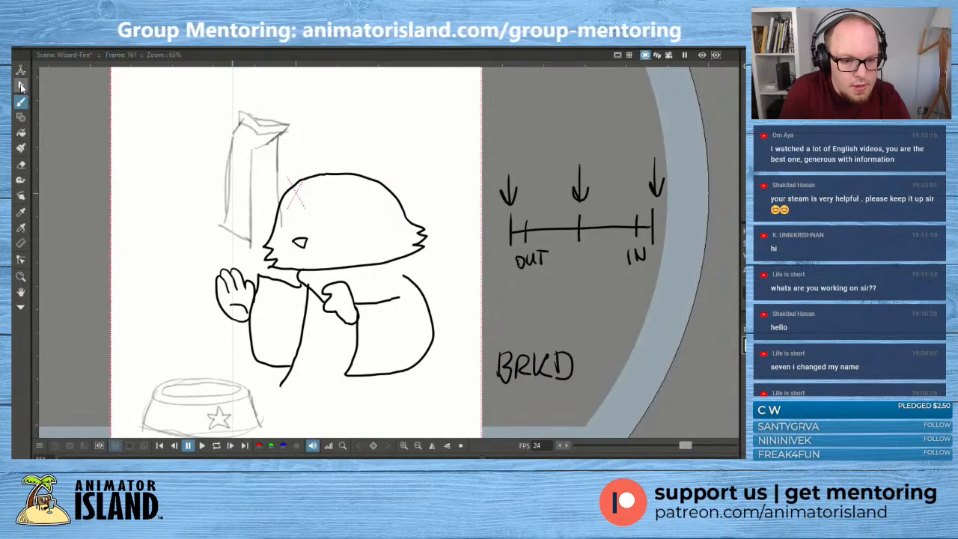
key("ctrl+a")
left_click(407, 279)
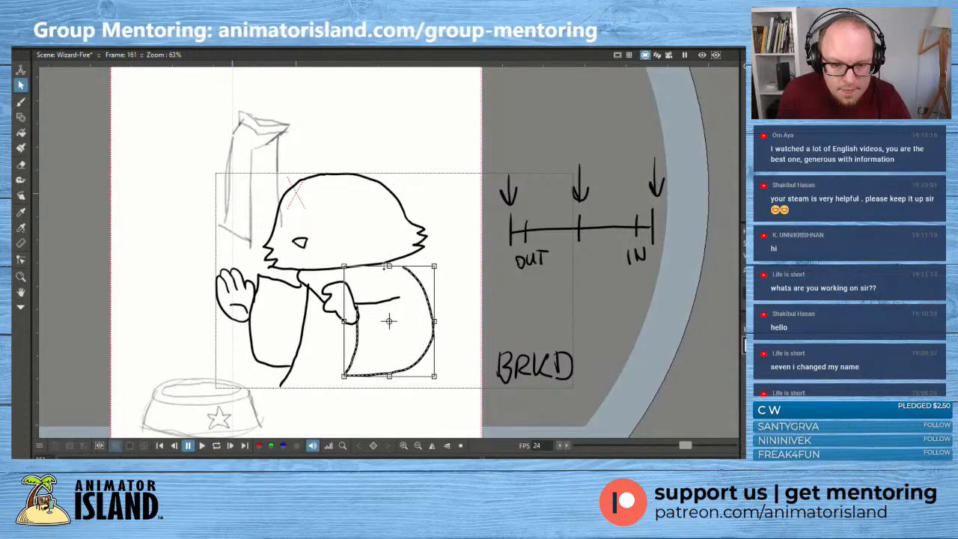
key("alt+b")
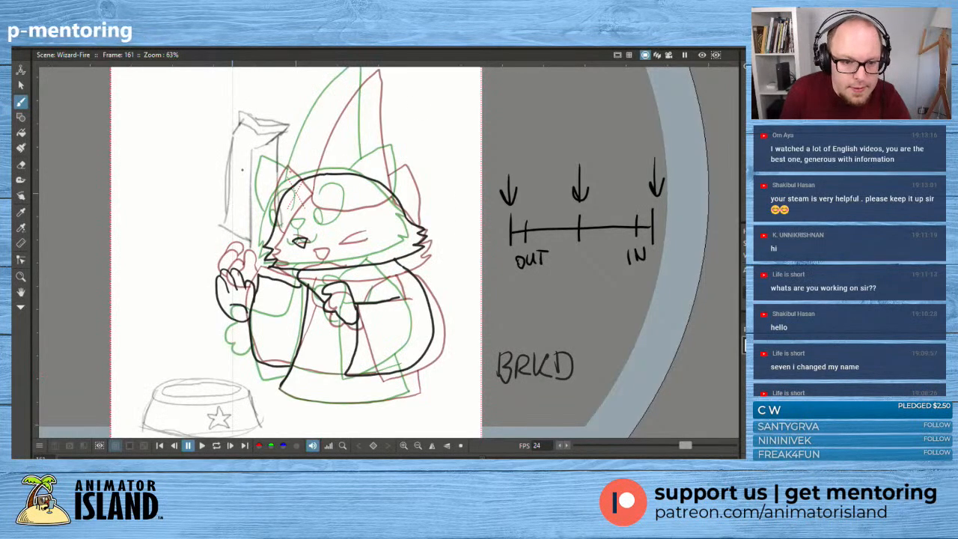
- Draw both pointed ears on the breakdown's head, redoing the far ear until it sits between the onion-skinned ears
mouse_move(276, 218)
left_mouse_down()
mouse_move(264, 165)
mouse_move(301, 181)
left_mouse_up()
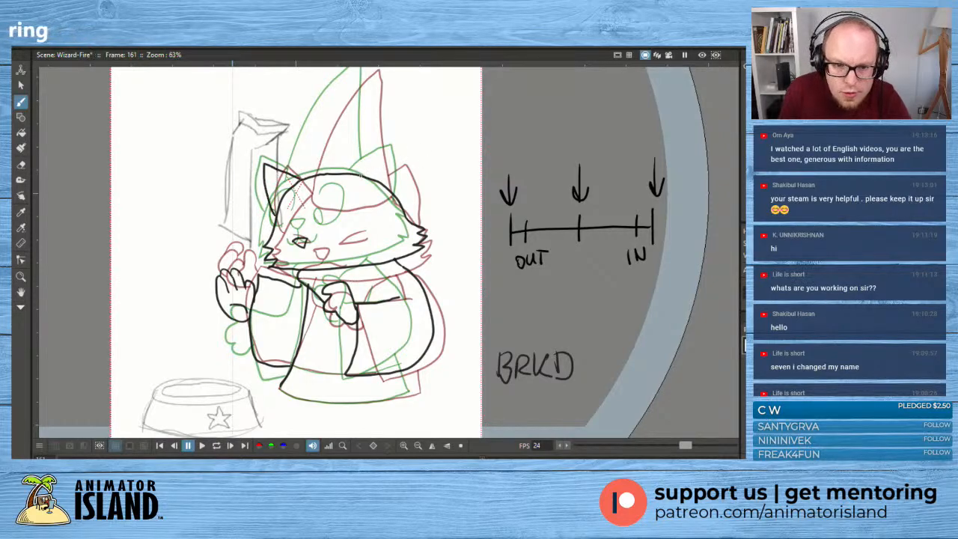
mouse_move(364, 175)
left_mouse_down()
mouse_move(400, 153)
mouse_move(412, 214)
left_mouse_up()
key("ctrl+z")
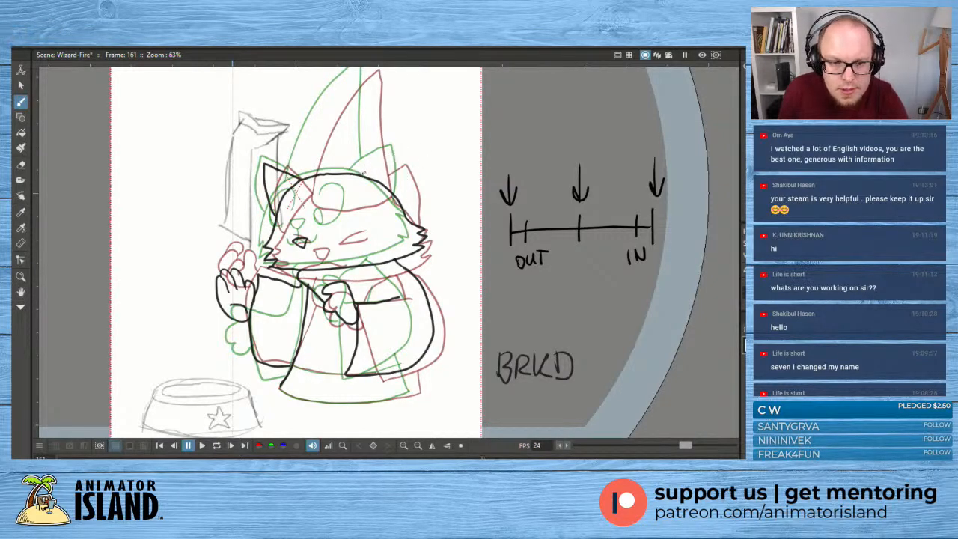
mouse_move(362, 176)
left_mouse_down()
mouse_move(394, 150)
mouse_move(411, 218)
left_mouse_up()
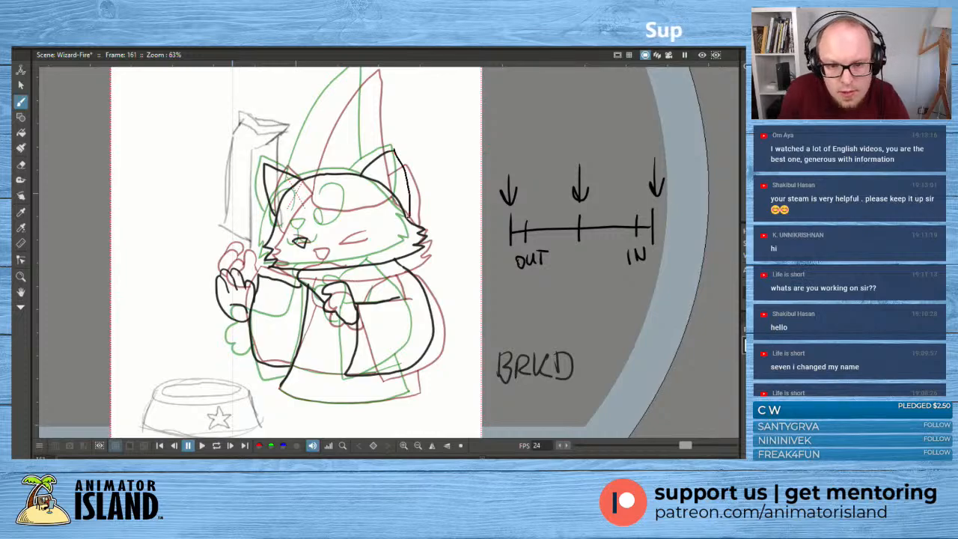
key("ctrl+z")
key("ctrl+z")
mouse_move(360, 175)
left_mouse_down()
mouse_move(398, 150)
mouse_move(402, 212)
left_mouse_up()
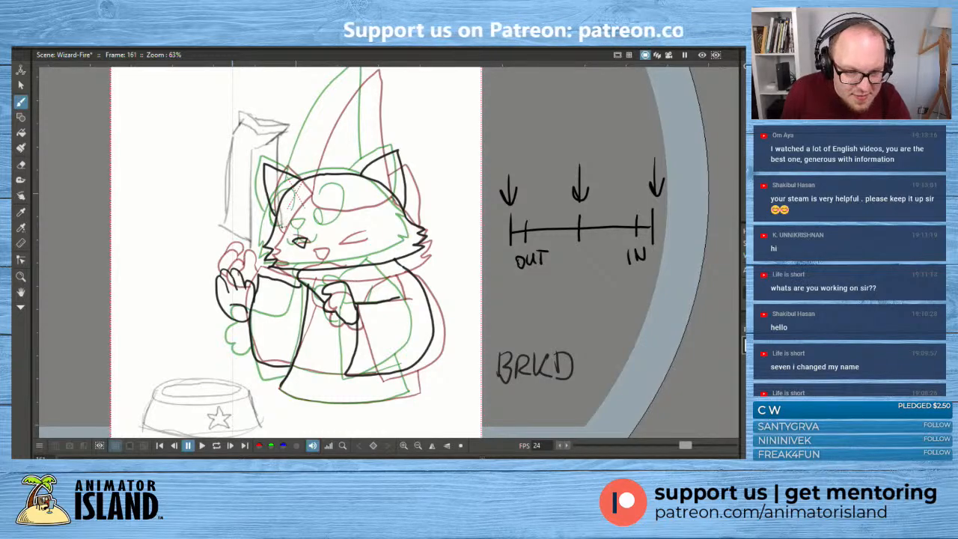
- Draw the breakdown's two slanted, almond-shaped eyes on either side above the nose, undoing and redrawing strokes as needed
mouse_move(279, 224)
left_mouse_down()
mouse_move(294, 227)
mouse_move(279, 216)
mouse_move(303, 209)
mouse_move(290, 215)
mouse_move(345, 224)
mouse_move(349, 213)
mouse_move(318, 230)
mouse_move(354, 215)
mouse_move(325, 230)
mouse_move(277, 235)
left_mouse_up()
key("ctrl+z")
key("z")
key("ctrl+z")
key("ctrl+z")
key("ctrl+z")
key("ctrl+z")
key("ctrl+z")
key("ctrl+z")
key("ctrl+z")
key("ctrl+z")
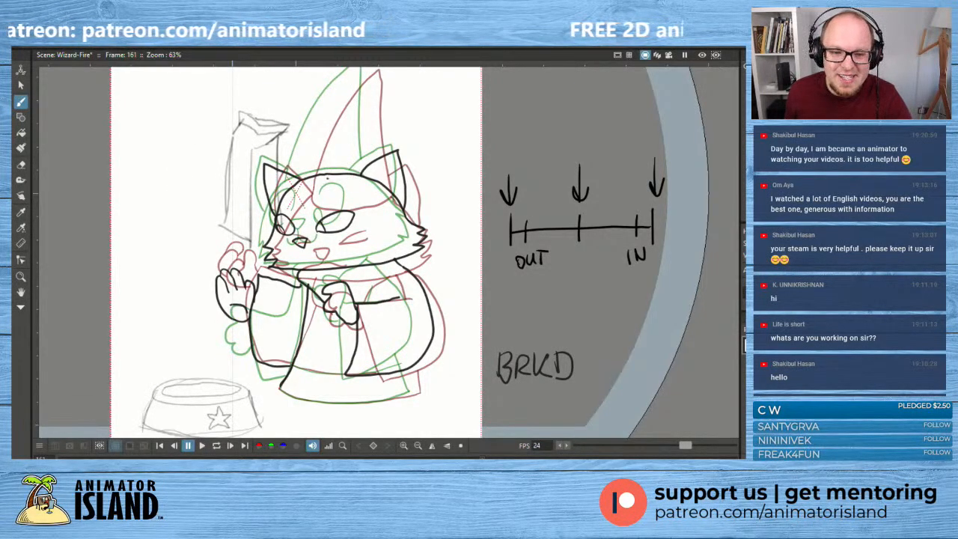
- Draw the pointed wizard hat's curved front edge and its back edge between the onion-skinned hats, retrying the strokes until they fit
mouse_move(329, 190)
left_mouse_down()
mouse_move(311, 240)
mouse_move(289, 205)
mouse_move(352, 107)
left_mouse_up()
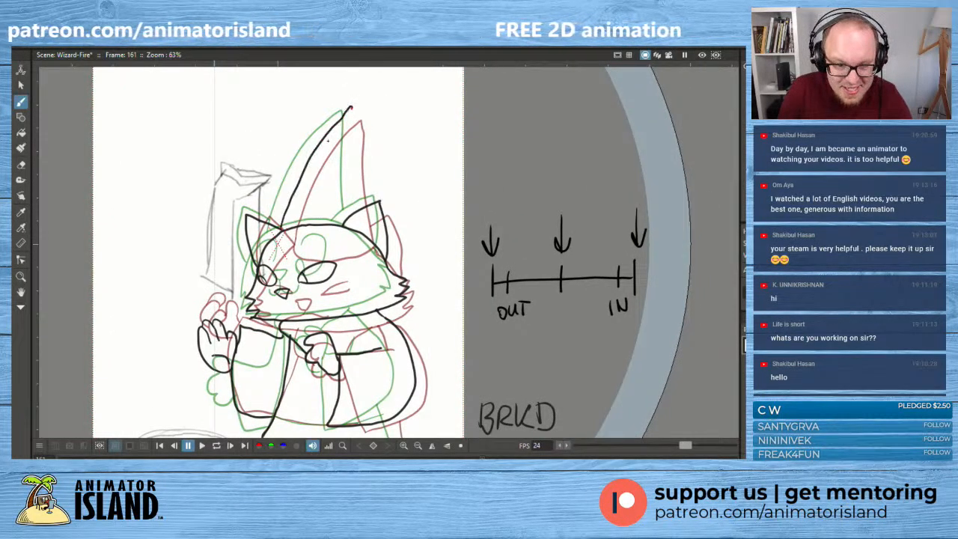
key("ctrl+z")
left_click_drag(281, 226, 349, 119)
key("ctrl+z")
left_click_drag(281, 226, 351, 106)
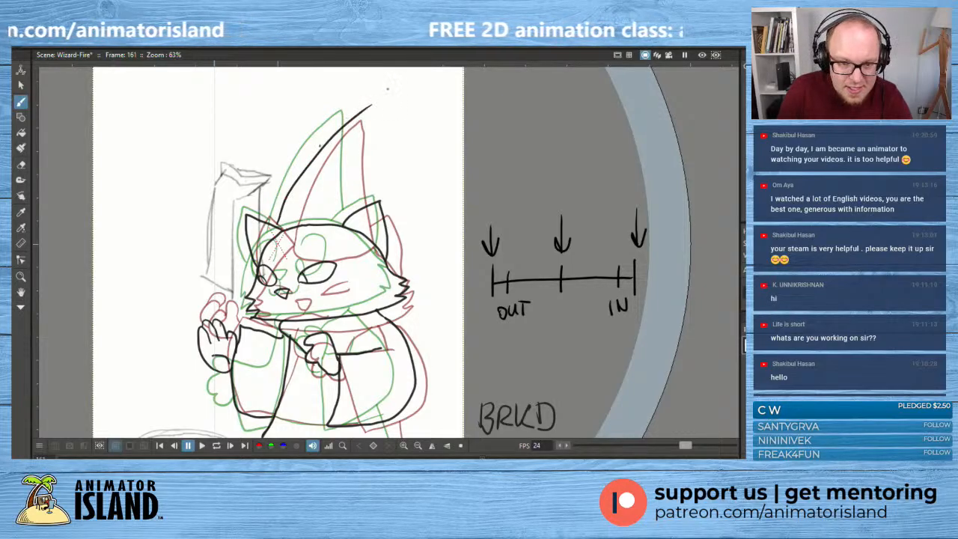
key("ctrl+z")
left_click_drag(282, 204, 327, 132)
key("ctrl+z")
mouse_move(283, 223)
left_mouse_down()
mouse_move(290, 192)
mouse_move(352, 110)
mouse_move(359, 211)
mouse_move(350, 203)
mouse_move(354, 114)
left_mouse_up()
key("ctrl+z")
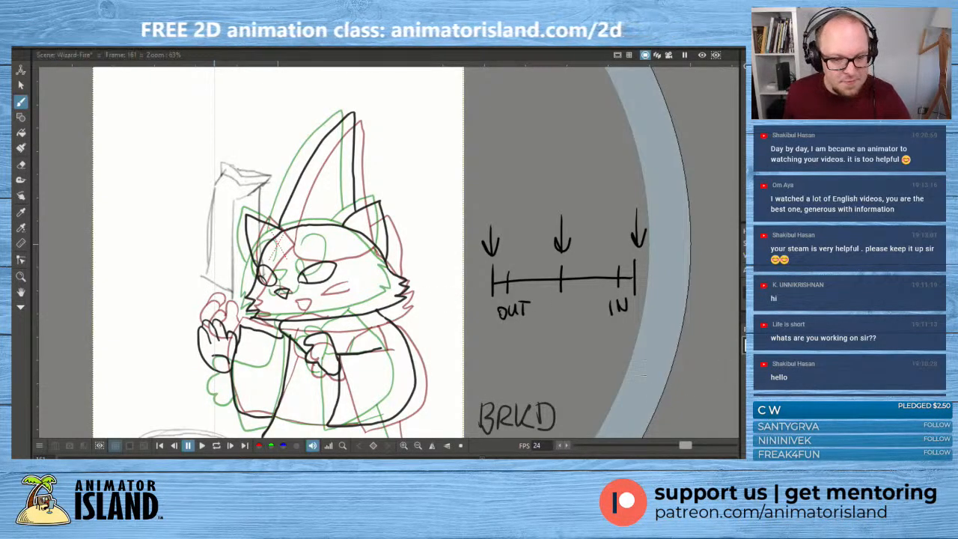
- Draw the mouth below the nose and the curved bottom hem of the robe
left_click_drag(428, 333, 464, 302)
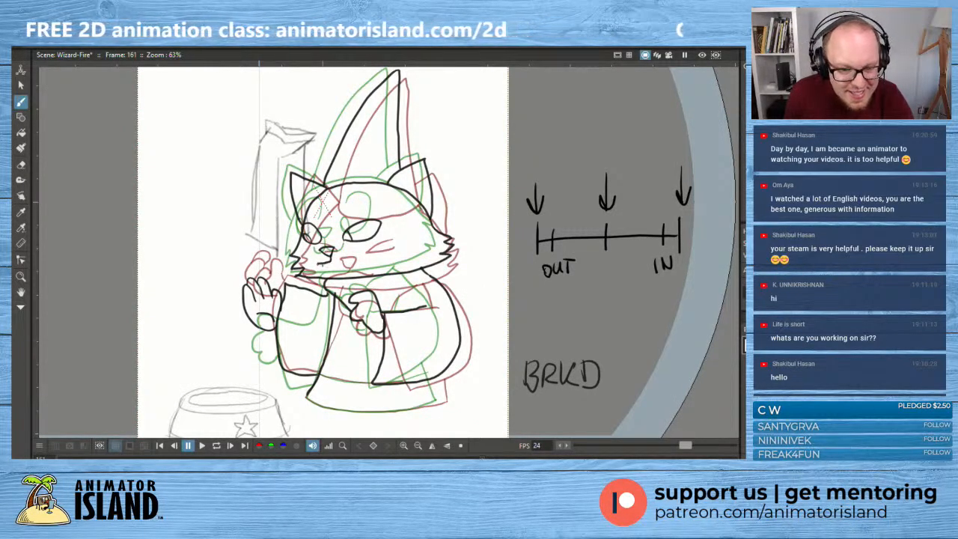
key("ctrl+z")
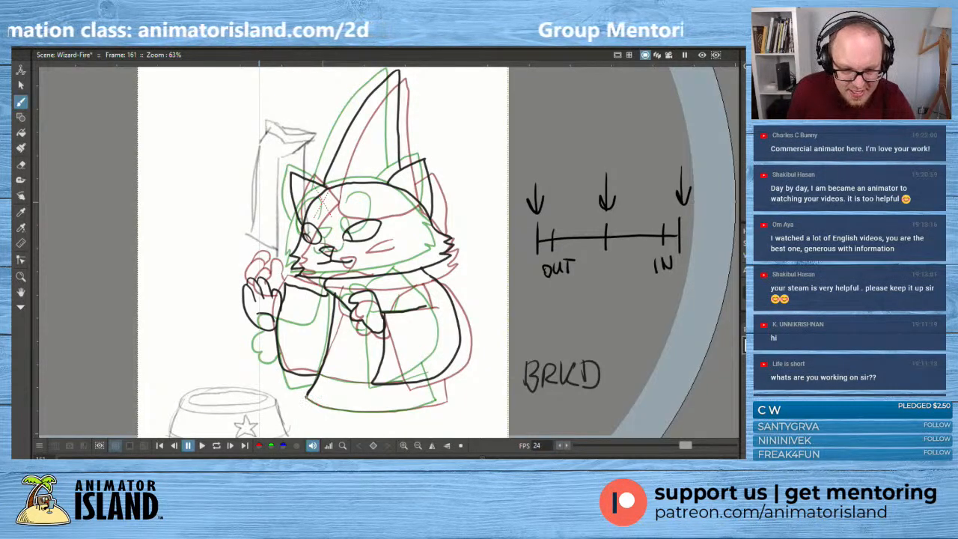
left_click_drag(337, 410, 357, 412)
key("ctrl+z")
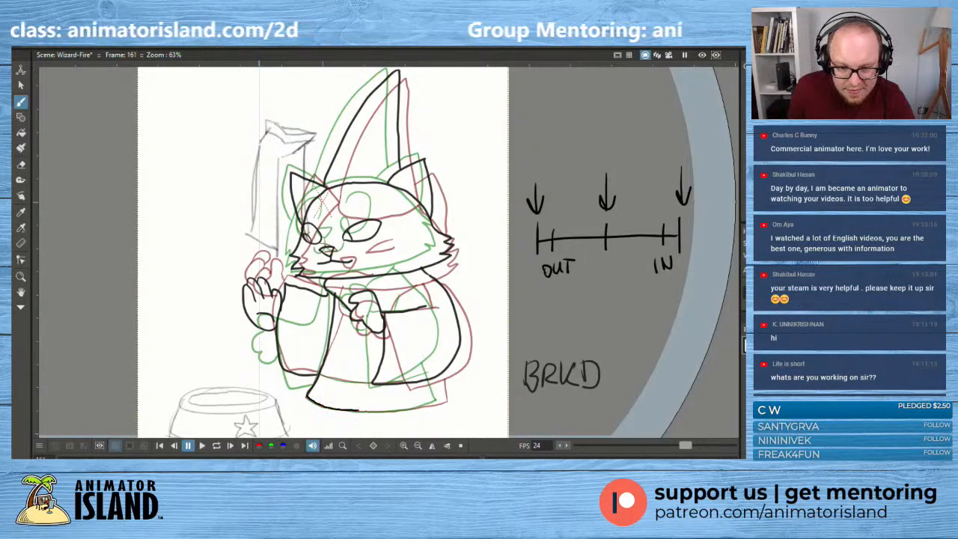
left_click_drag(358, 410, 447, 402)
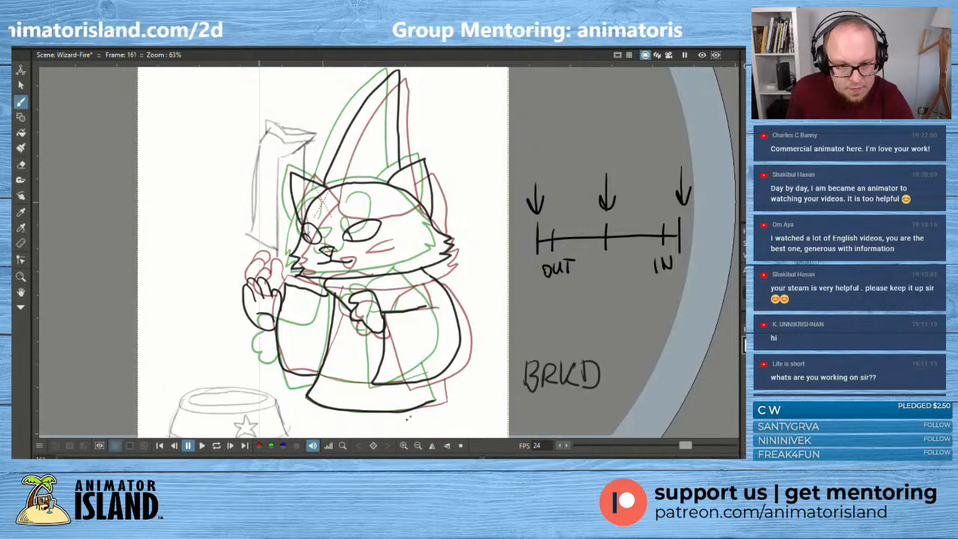
- Select the robe's hem line and stretch it slightly wider toward the back of the robe
left_click(21, 86)
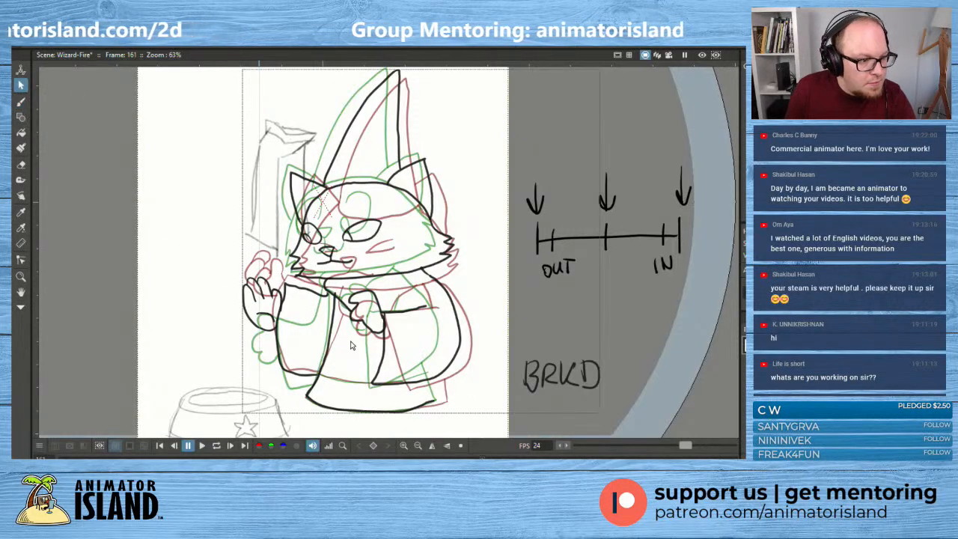
left_click(433, 401)
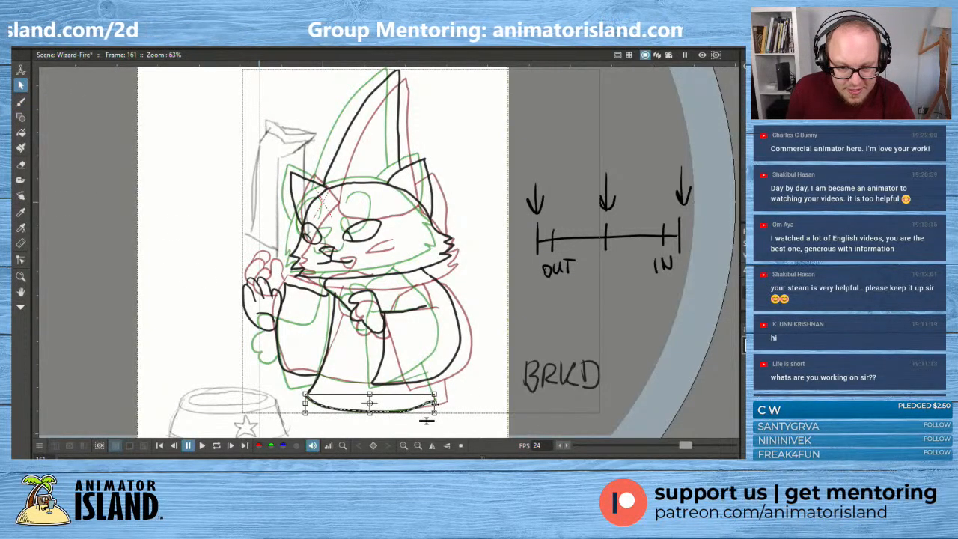
left_click_drag(442, 403, 443, 405)
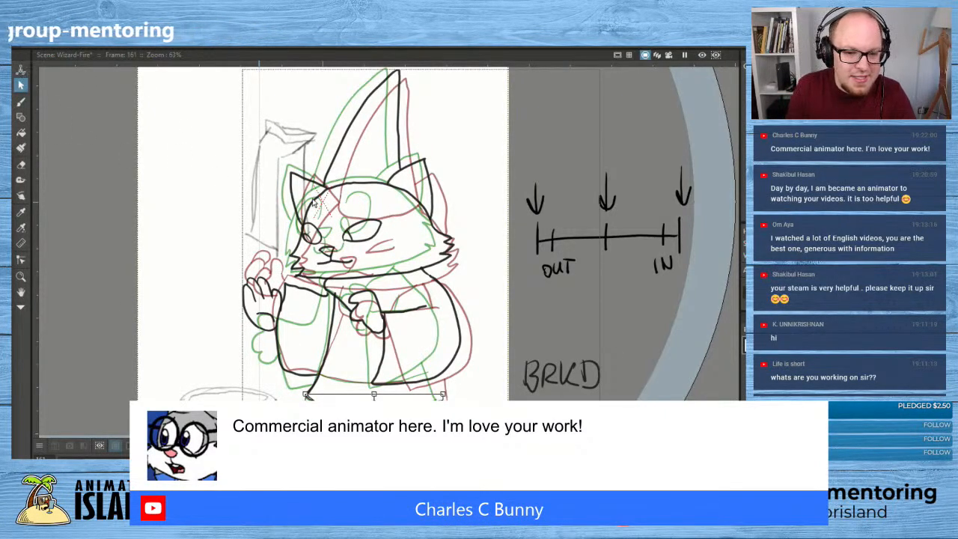
- Select the outline of the ear behind the hat for adjustment
left_click(442, 172)
left_click(431, 176)
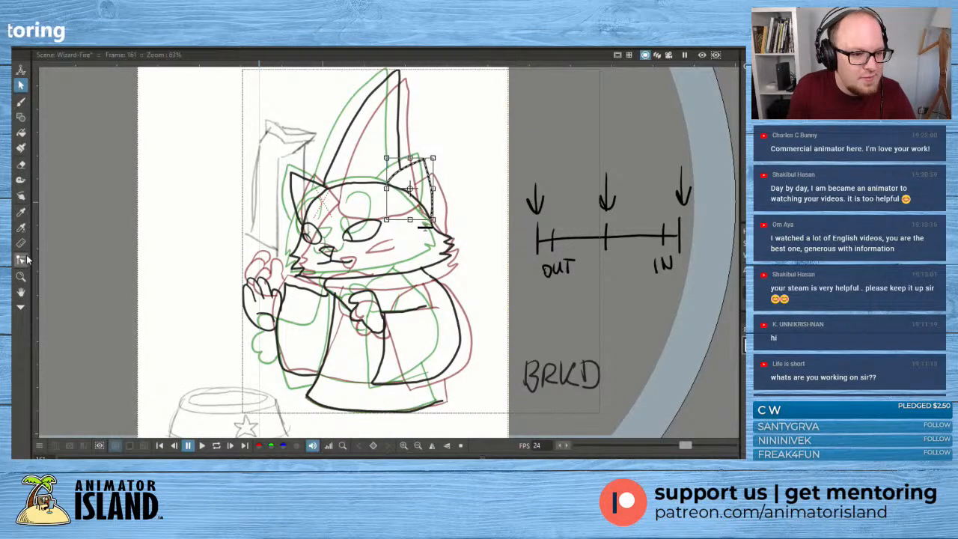
left_click(21, 71)
left_click(21, 86)
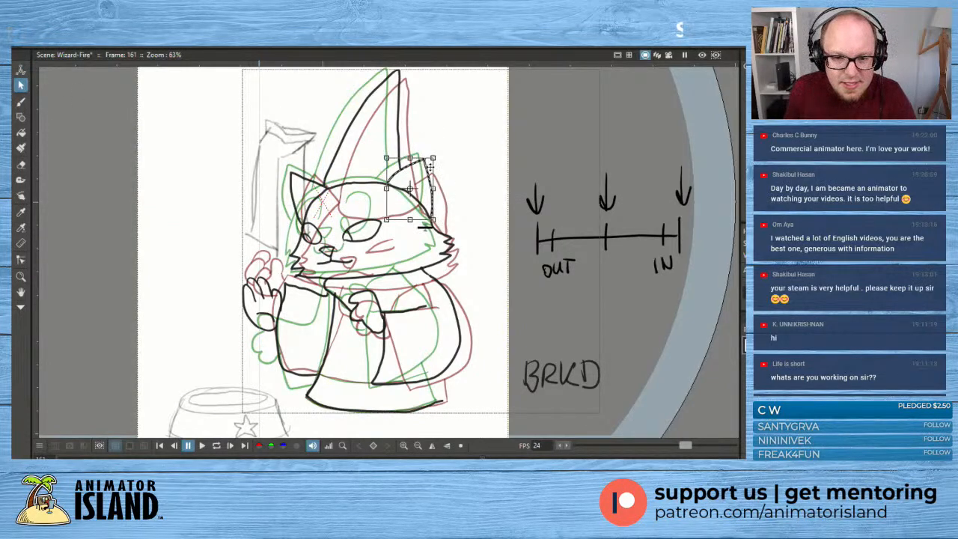
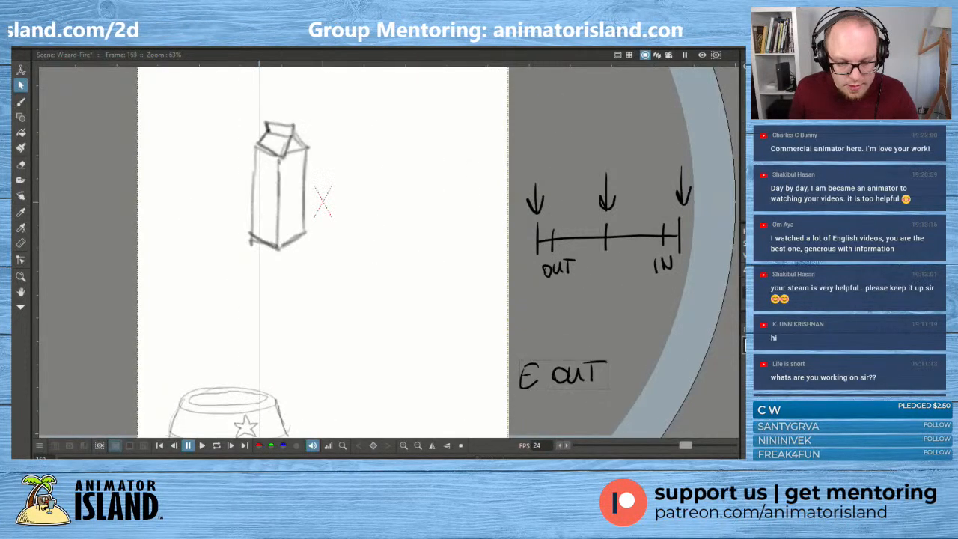
- Play back the wizard cat's animation several times to judge the movement from the raised arm to the final standing pose
left_click(203, 448)
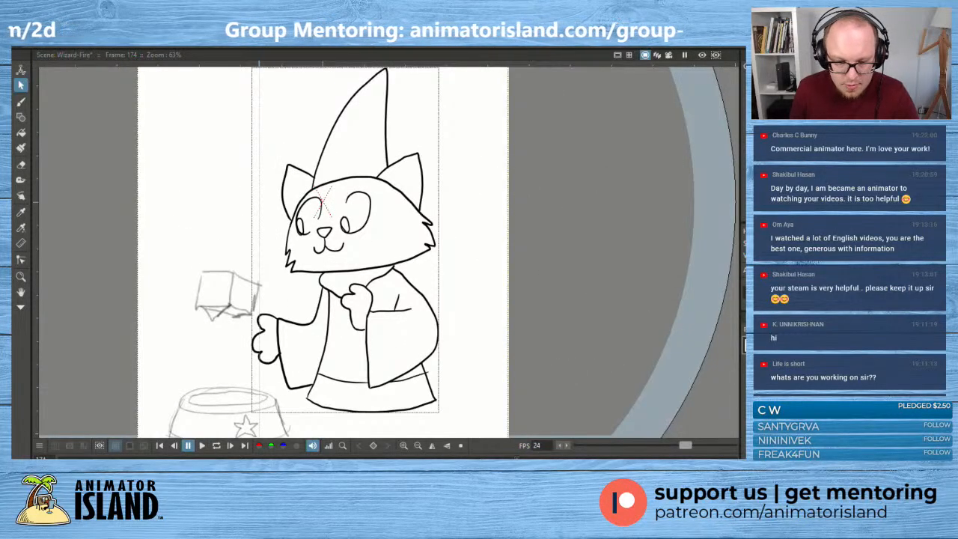
left_click(202, 447)
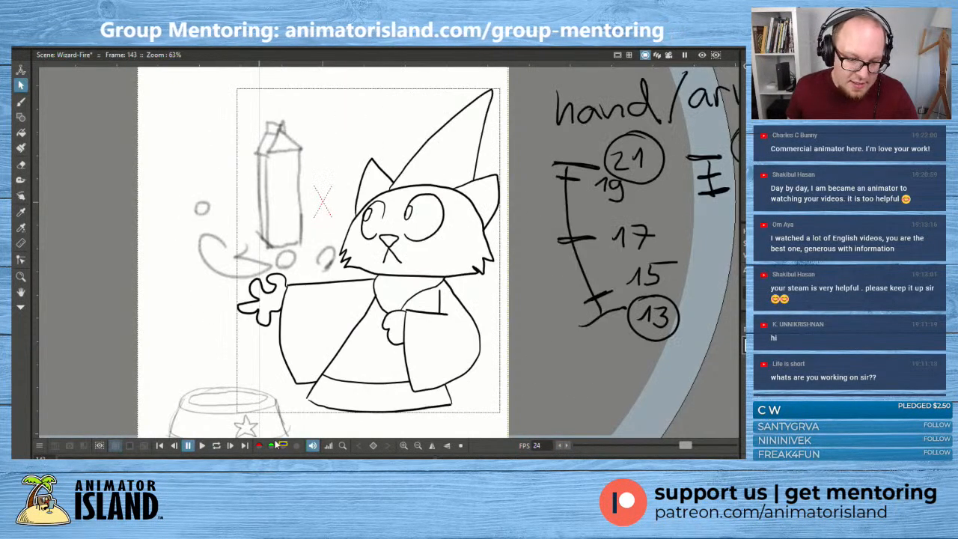
left_click(202, 447)
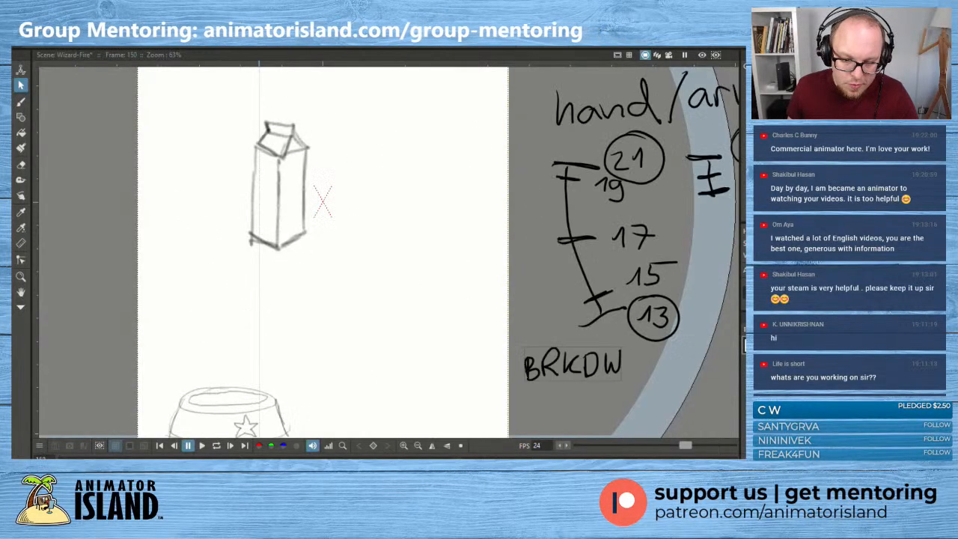
left_click(202, 447)
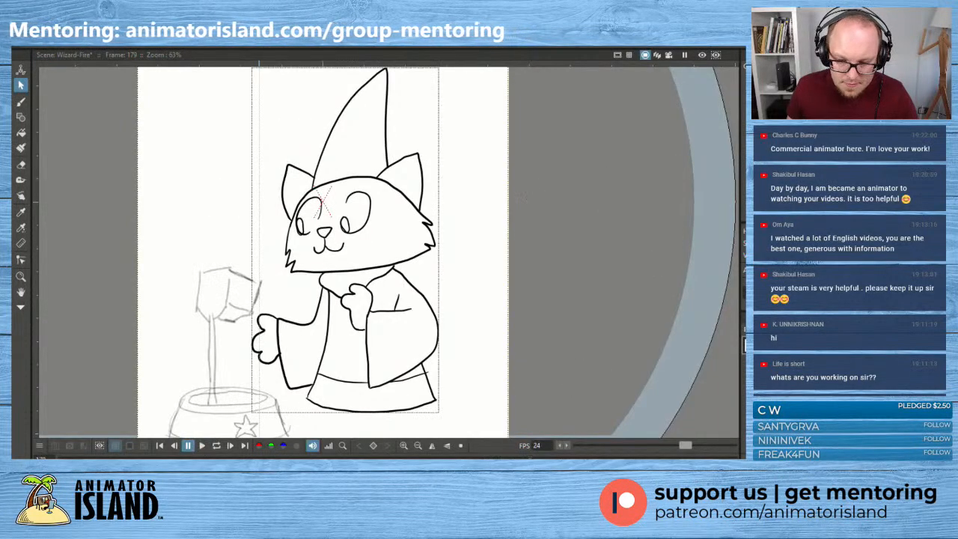
left_click(203, 447)
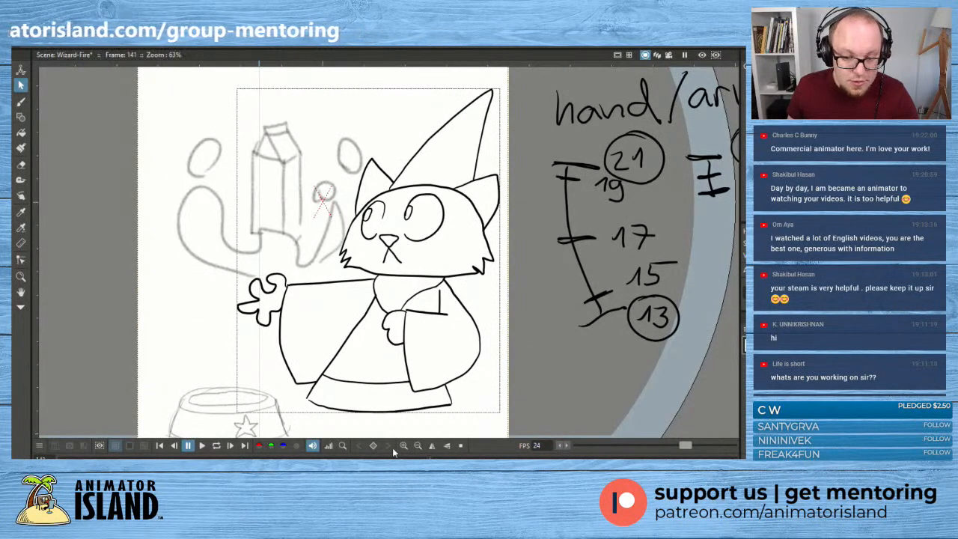
left_click(200, 446)
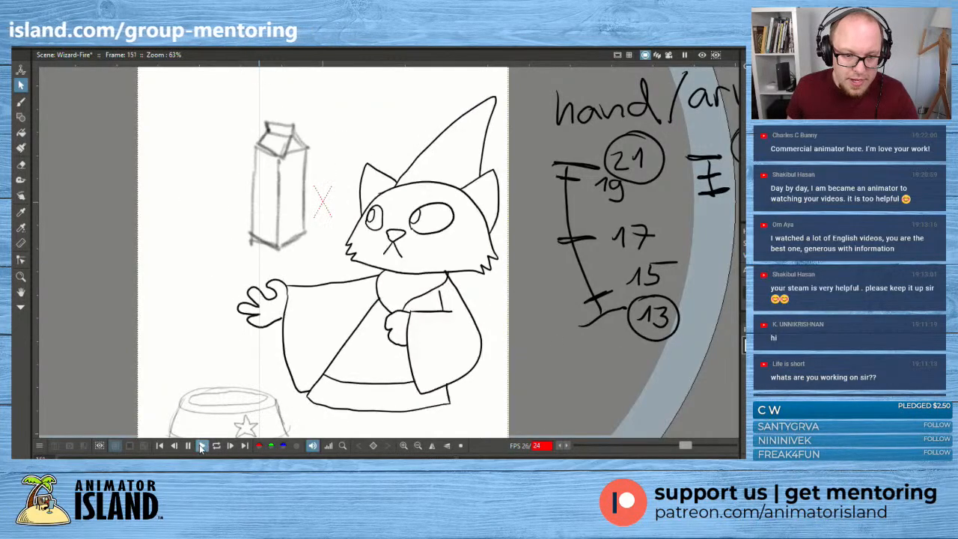
left_click(188, 446)
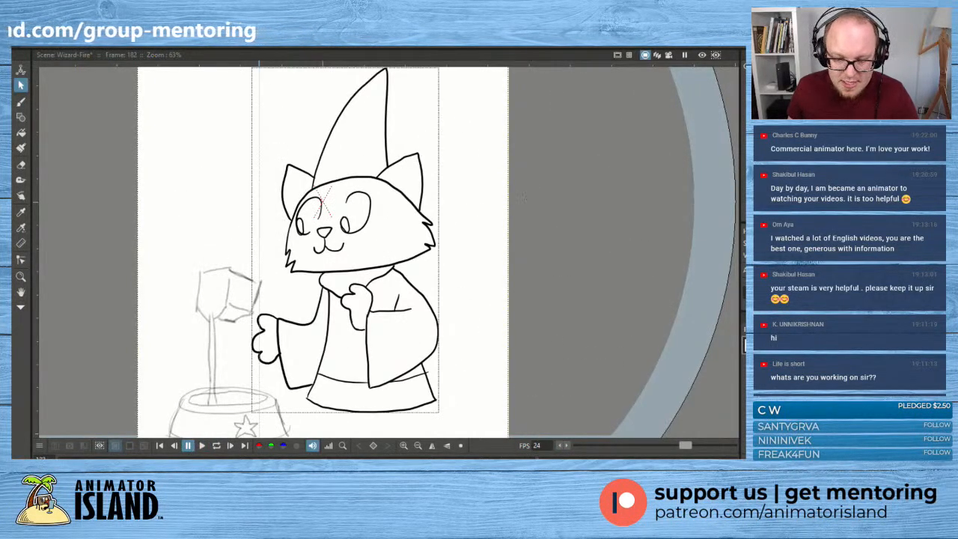
left_click(204, 446)
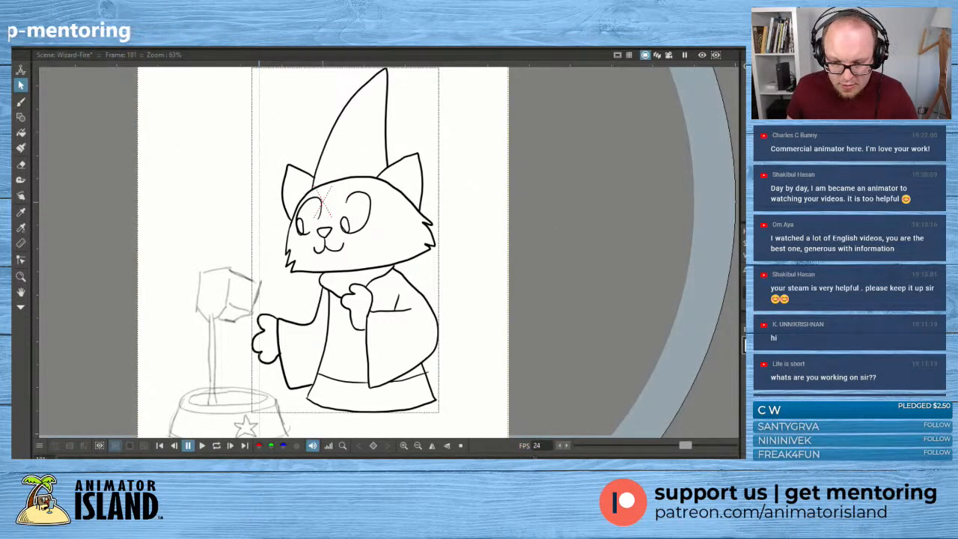
key("comma")
key("comma")
key("comma")
key("comma")
key("comma")
key("comma")
key("comma")
key("comma")
key("comma")
key("comma")
key("comma")
key("comma")
key("comma")
key("comma")
key("comma")
key("comma")
key("comma")
key("comma")
key("comma")
key("comma")
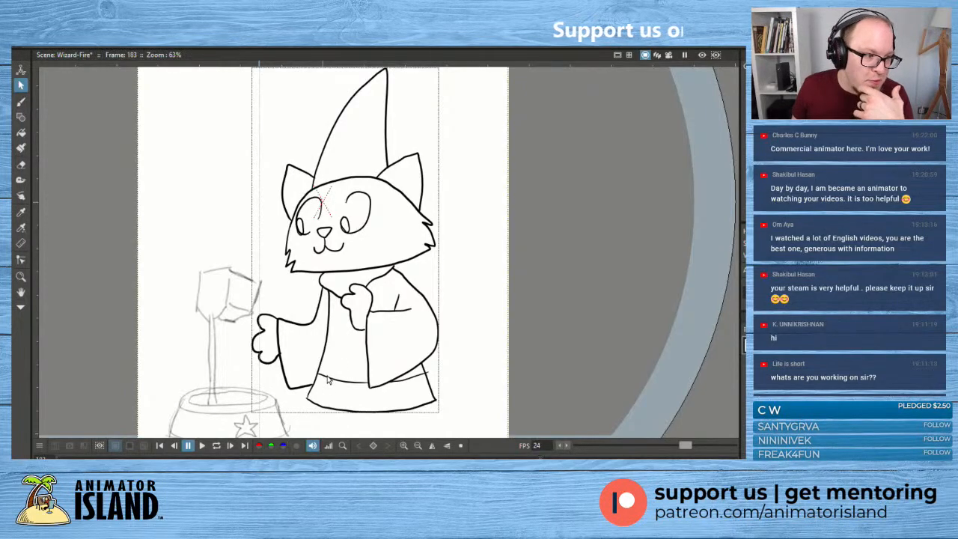
- Restore the full workspace layout, check the cat level's drawings at frames 162 and 163, and select its frame 165 cell
scroll(440, 404, "down", 2)
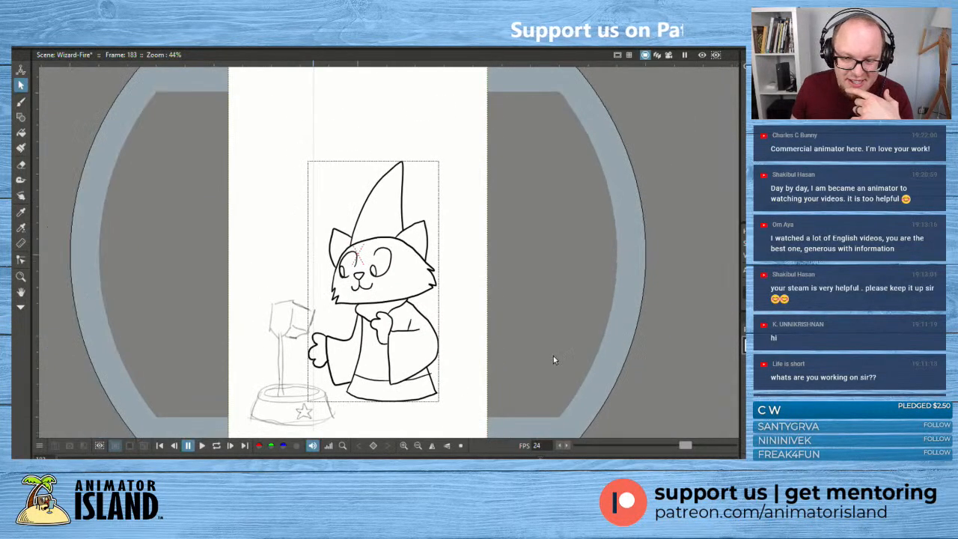
right_click(528, 314)
left_click(485, 395)
left_click_drag(493, 399, 502, 375)
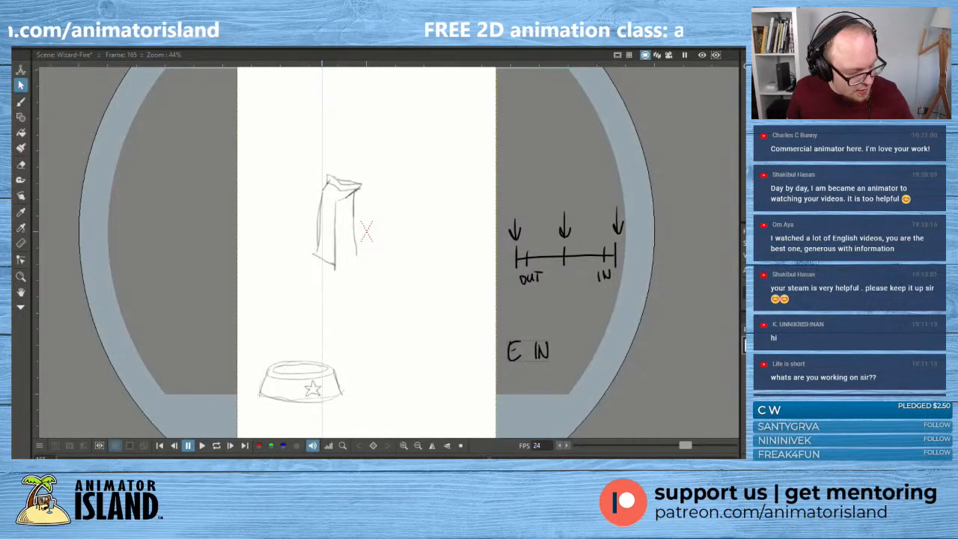
key("grave")
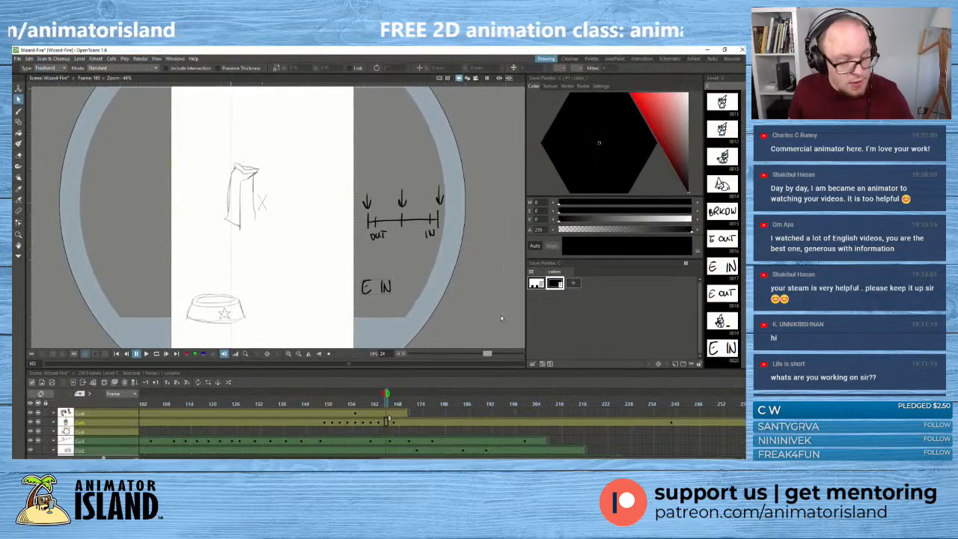
left_click(386, 423)
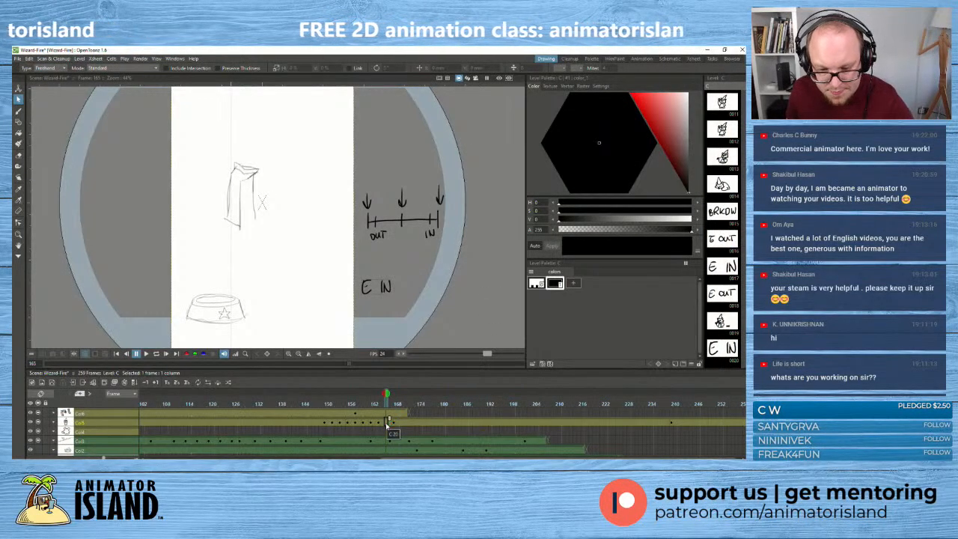
key("super+plus")
left_click(375, 423)
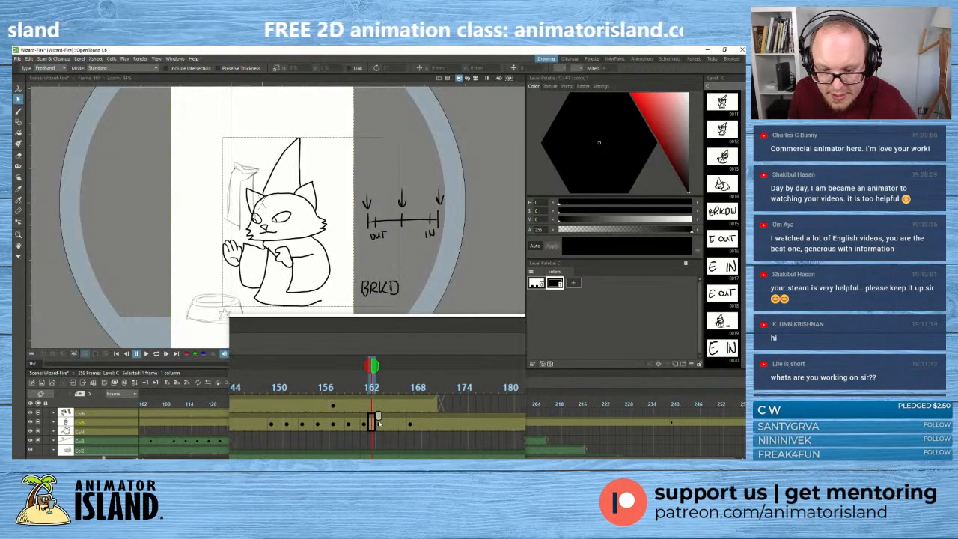
left_click(379, 423)
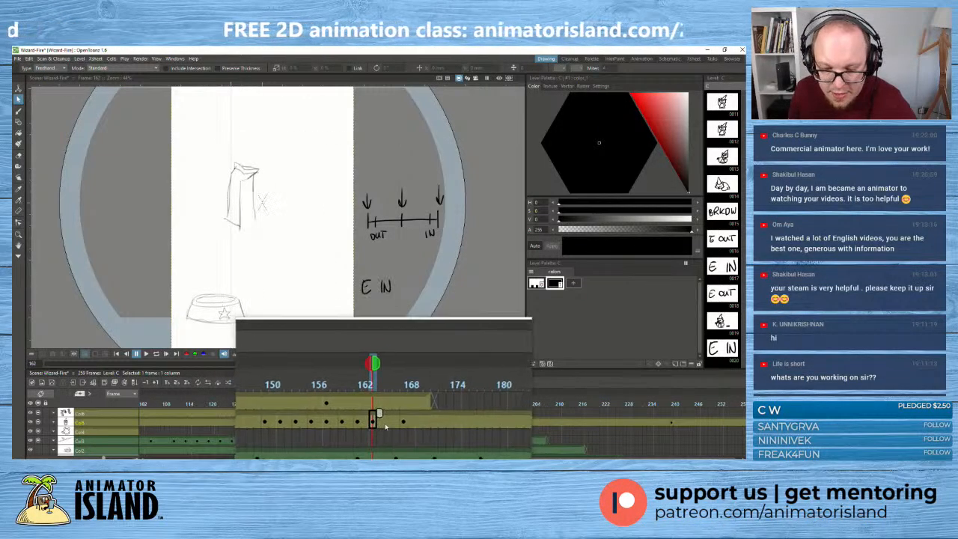
left_click(386, 426)
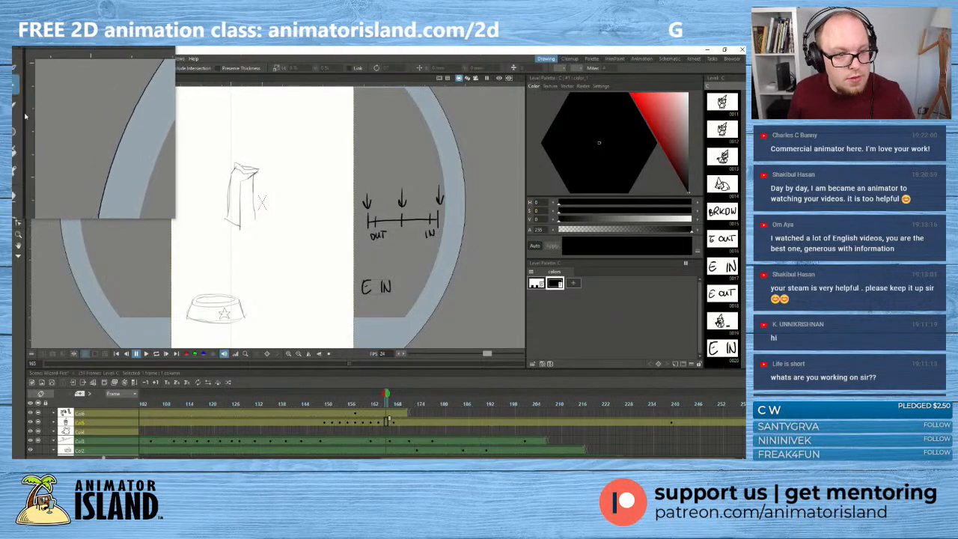
- Write an "E IN" placeholder label with the brush below the timing chart at frame 165, undoing misplaced strokes
left_click(20, 112)
key("super+Escape")
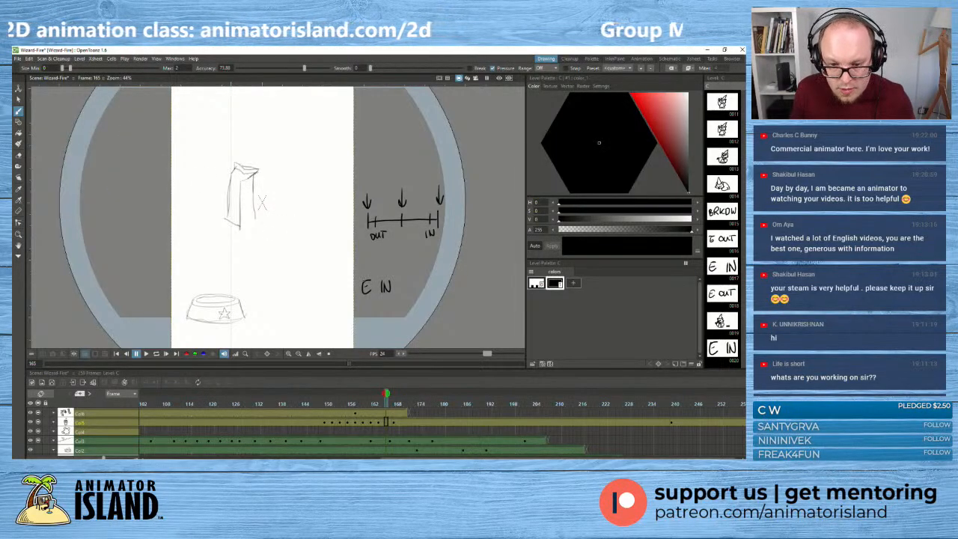
key("ctrl+z")
key("ctrl+z")
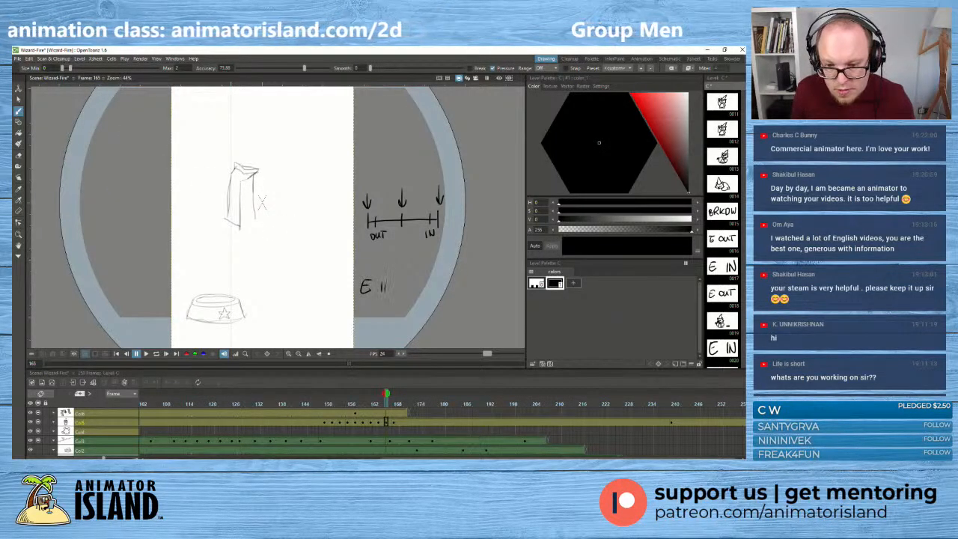
mouse_move(386, 283)
left_mouse_down()
mouse_move(379, 423)
mouse_move(399, 293)
left_mouse_up()
left_click(379, 422)
- Compare the standing pose held around frames 234 to 237 with the next key drawing at frame 239
mouse_move(379, 398)
left_mouse_down()
mouse_move(702, 404)
mouse_move(664, 404)
left_mouse_up()
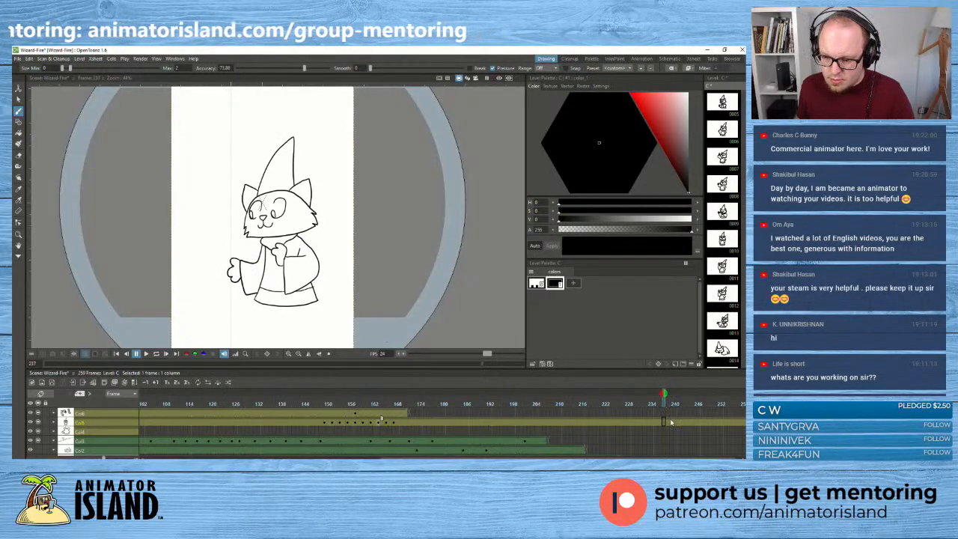
left_click(672, 423)
left_click(663, 425)
left_click(671, 423)
left_click(665, 425)
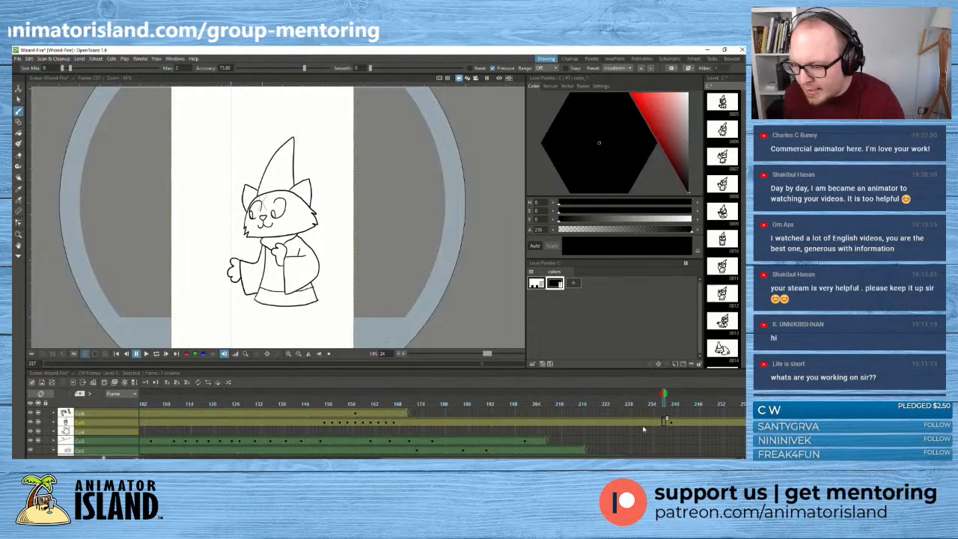
left_click(661, 425)
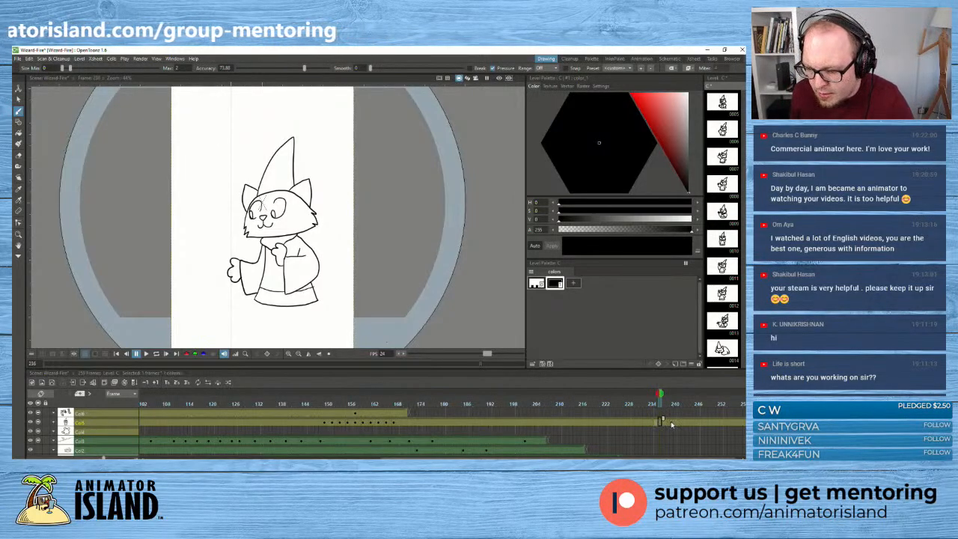
left_click(671, 425)
left_click(661, 424)
left_click(654, 424)
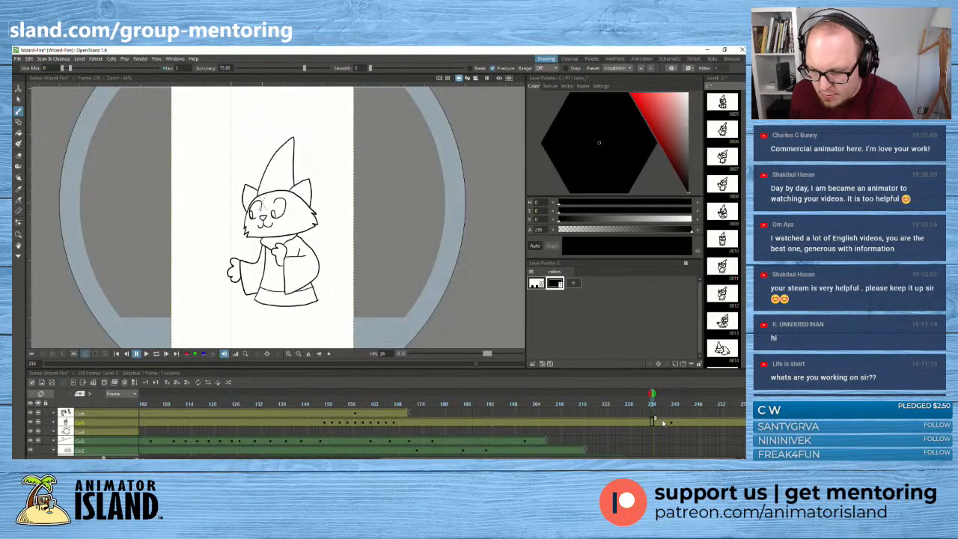
left_click(663, 424)
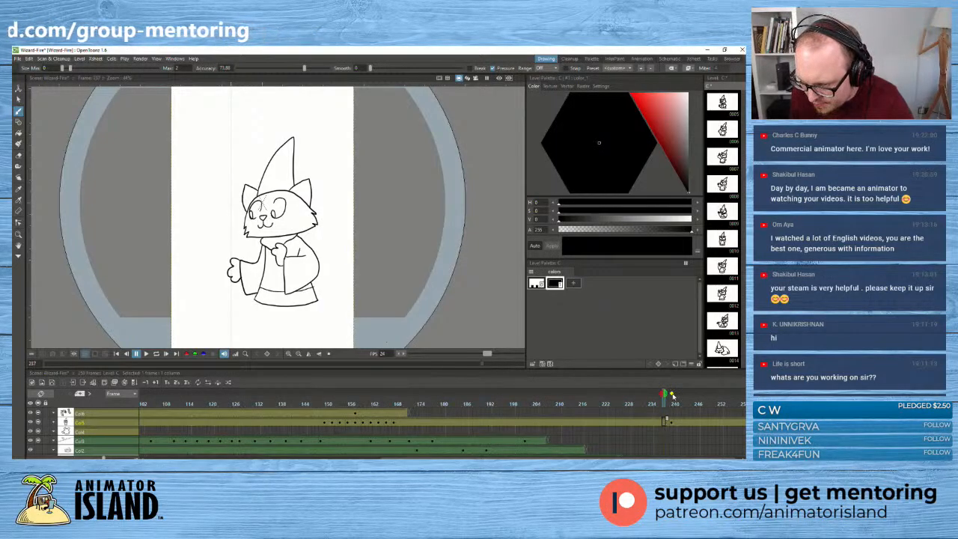
- Onion-skin the previous and next poses at frame 238 and sketch a rounded head shape between them
left_click(669, 423)
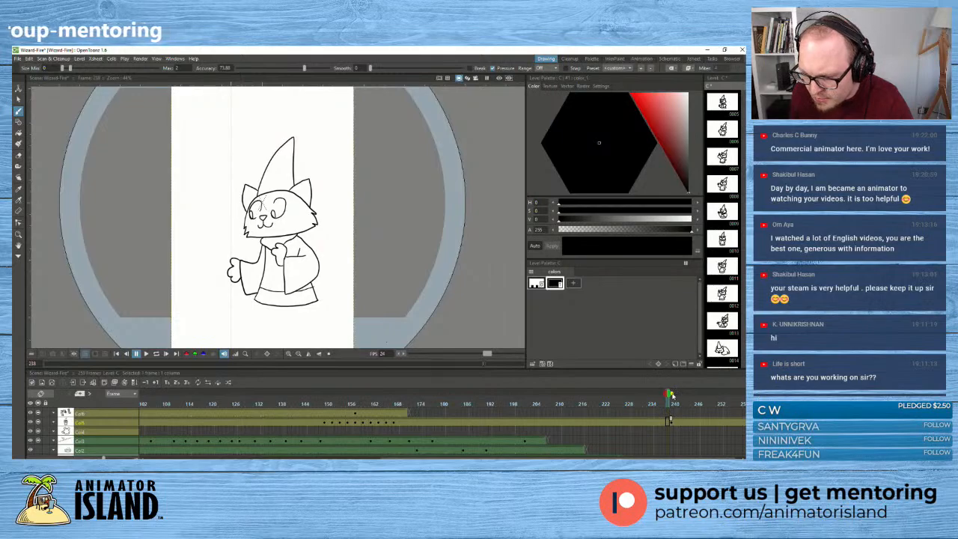
left_click(670, 395)
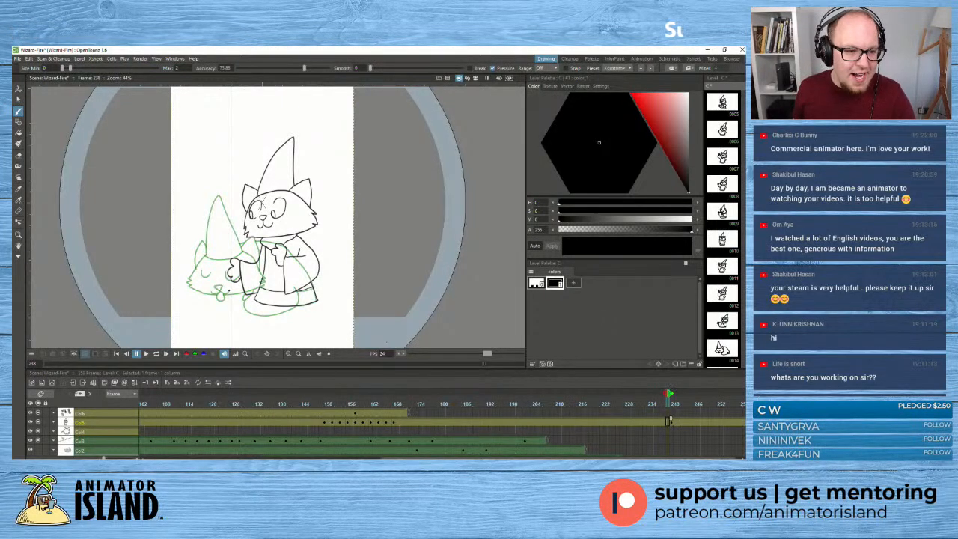
scroll(231, 268, "up", 2)
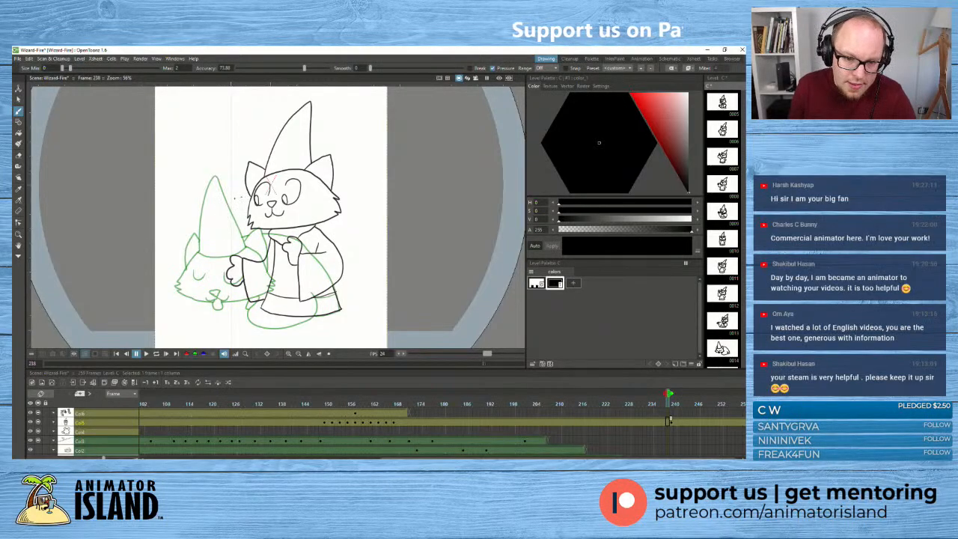
mouse_move(241, 197)
left_mouse_down()
mouse_move(241, 249)
mouse_move(224, 203)
left_mouse_up()
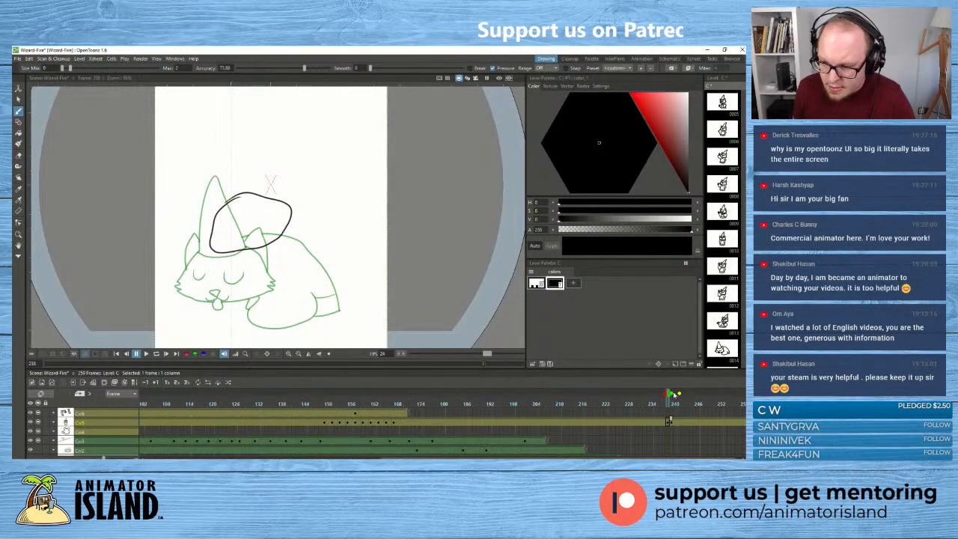
left_click_drag(669, 393, 663, 392)
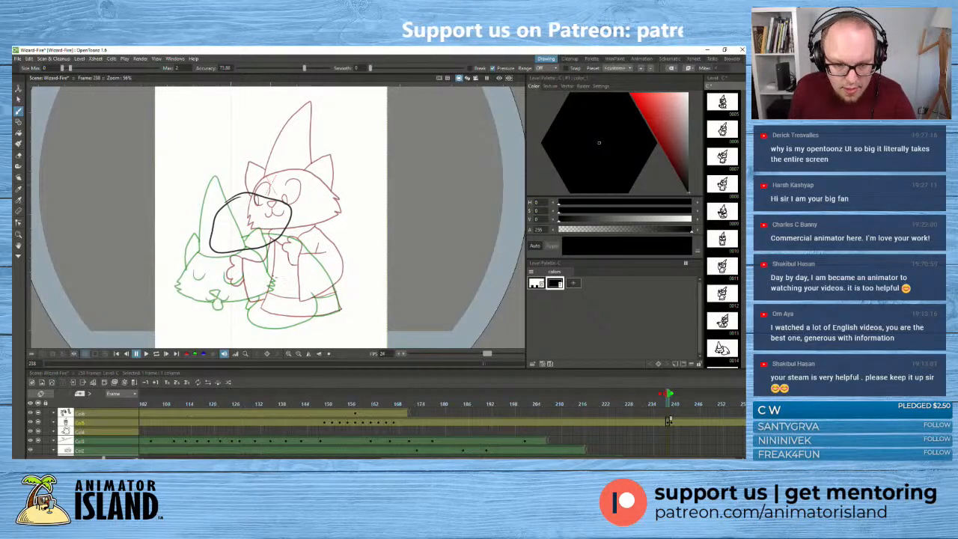
- Sketch rough body, back and arm lines below the head circle on frame 238, between the onion-skinned poses
left_click_drag(275, 277, 298, 314)
mouse_move(298, 250)
left_mouse_down()
mouse_move(281, 270)
mouse_move(326, 304)
mouse_move(320, 258)
left_mouse_up()
mouse_move(251, 249)
left_mouse_down()
mouse_move(226, 280)
mouse_move(247, 297)
left_mouse_up()
mouse_move(218, 281)
left_mouse_down()
mouse_move(216, 292)
mouse_move(232, 294)
left_mouse_up()
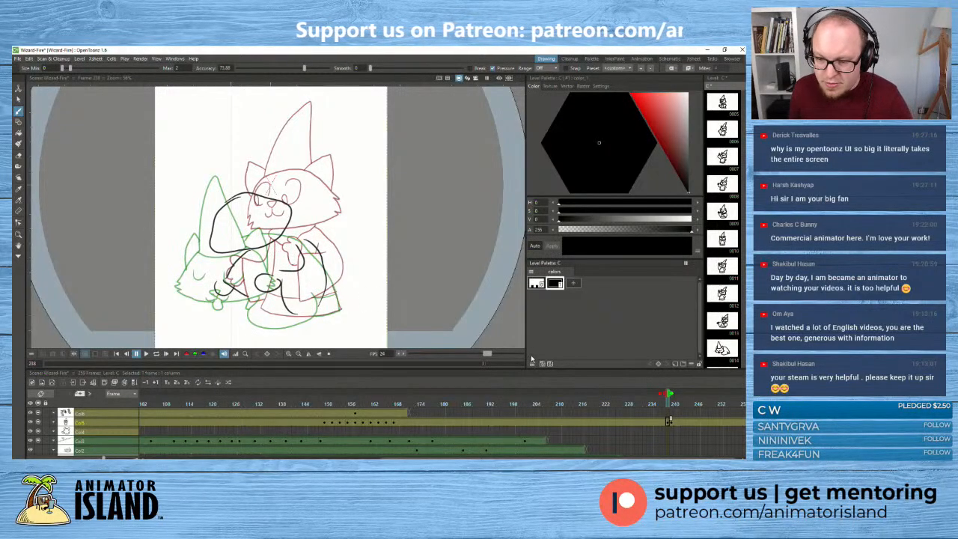
- Undo all the rough head, body and arm strokes on frame 238
key("ctrl+z")
key("ctrl+z")
key("ctrl+z")
key("ctrl+z")
key("ctrl+z")
key("ctrl+z")
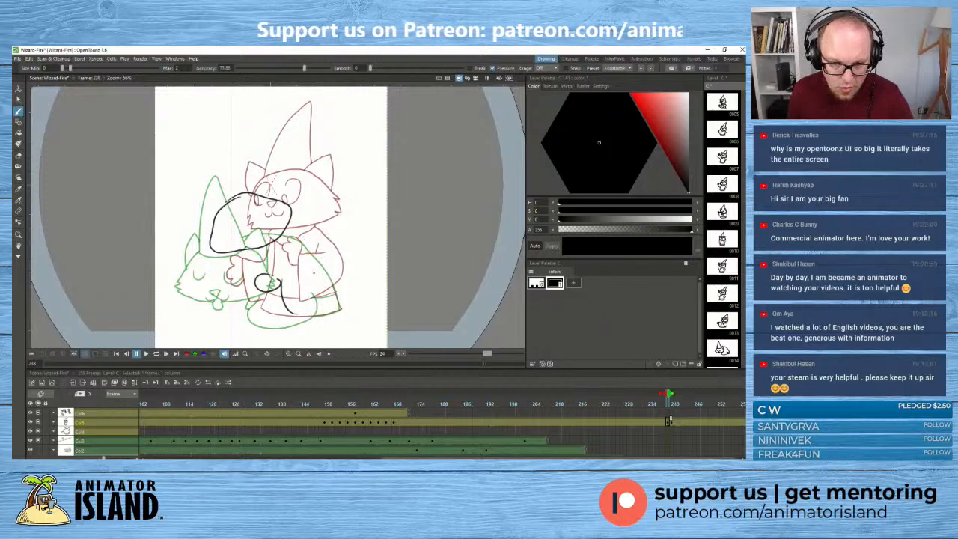
key("ctrl+z")
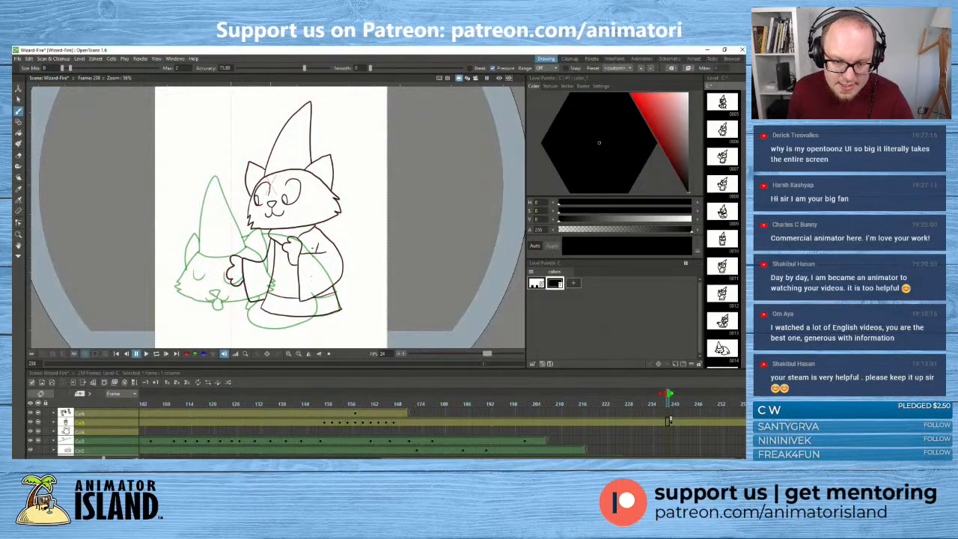
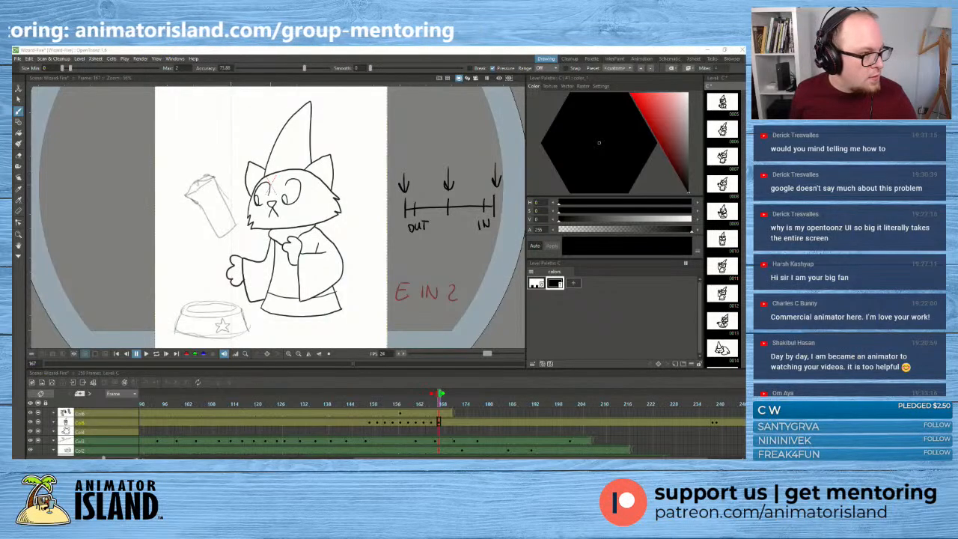
- Switch to the browser and open the issues list of the opentoonz repository on GitHub
key("alt+Tab")
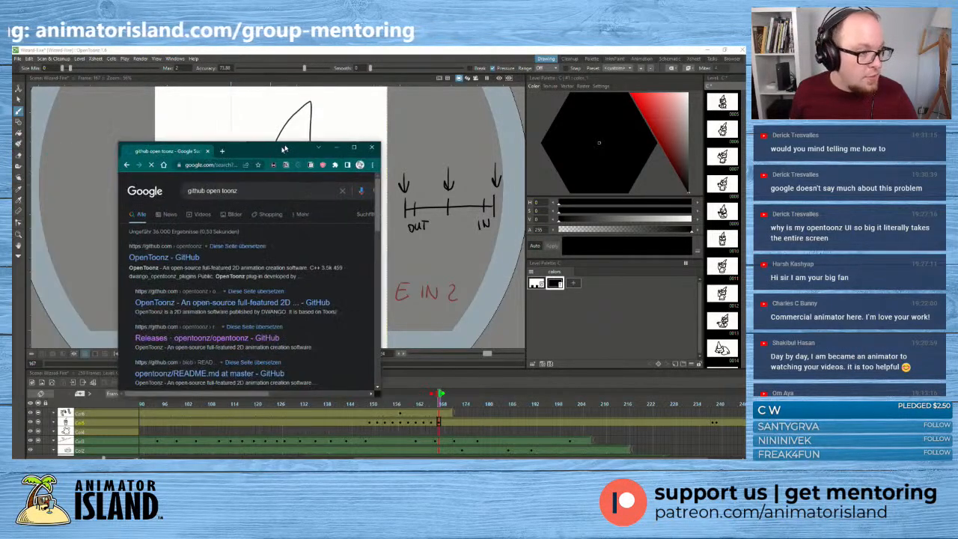
key("alt+Tab")
key("alt+Tab")
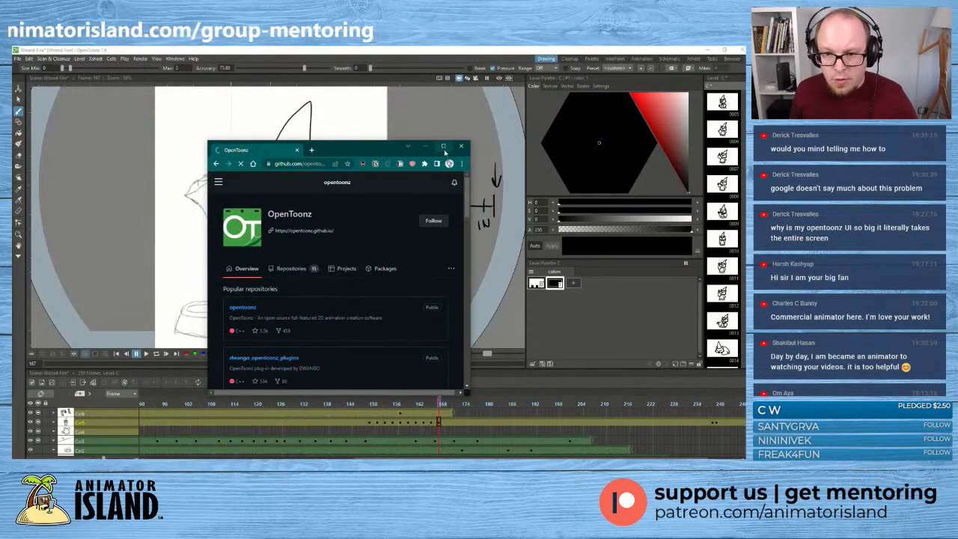
double_click(440, 151)
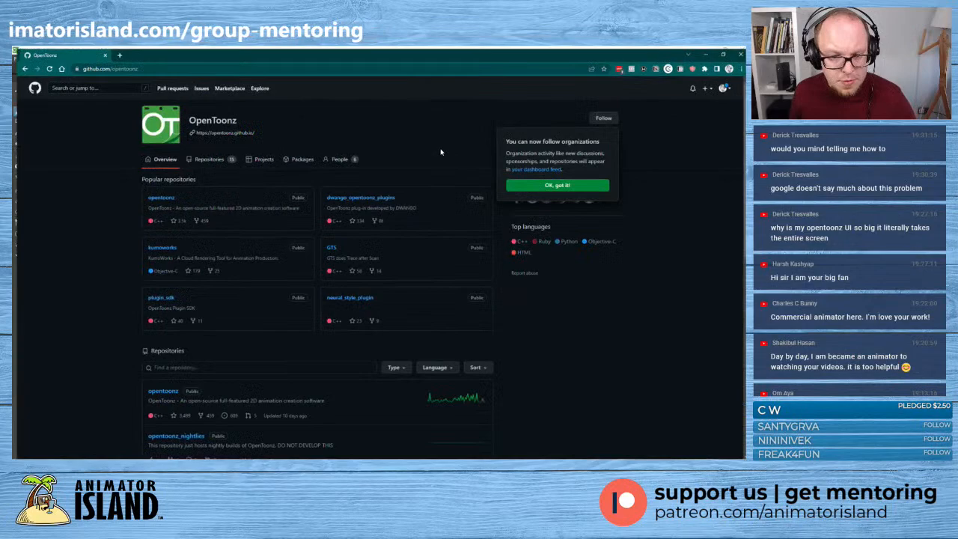
left_click(158, 196)
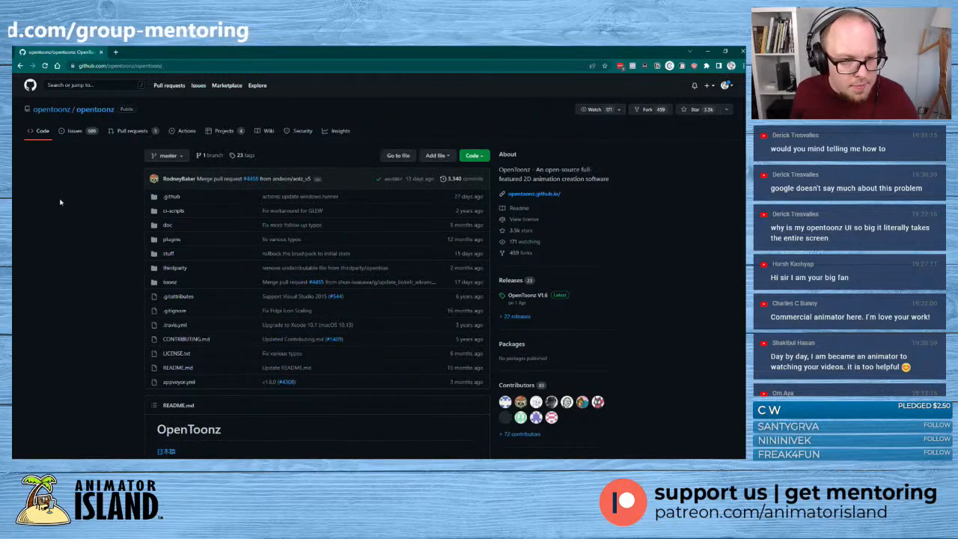
left_click(73, 131)
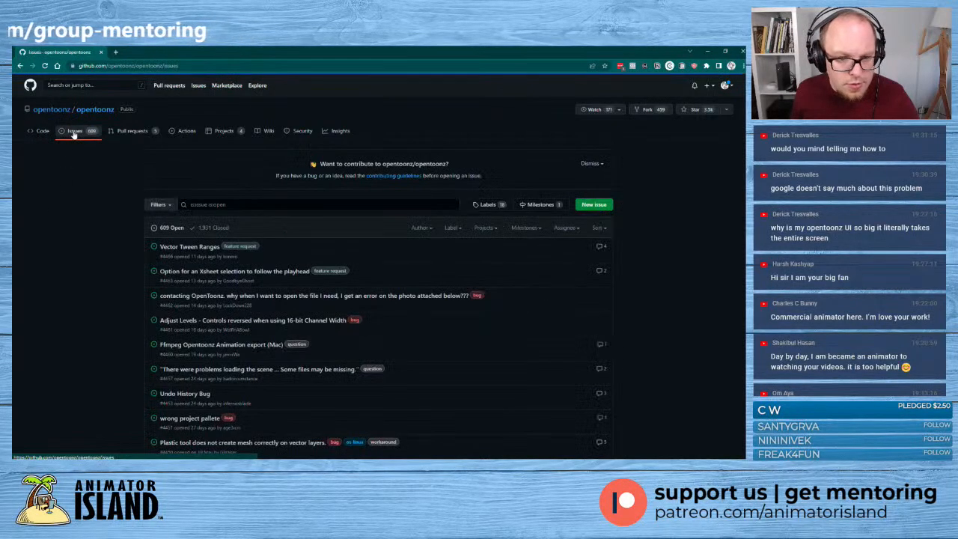
- Search both open and closed issues for "big UI" and look through the results for interface size problems
left_click(246, 204)
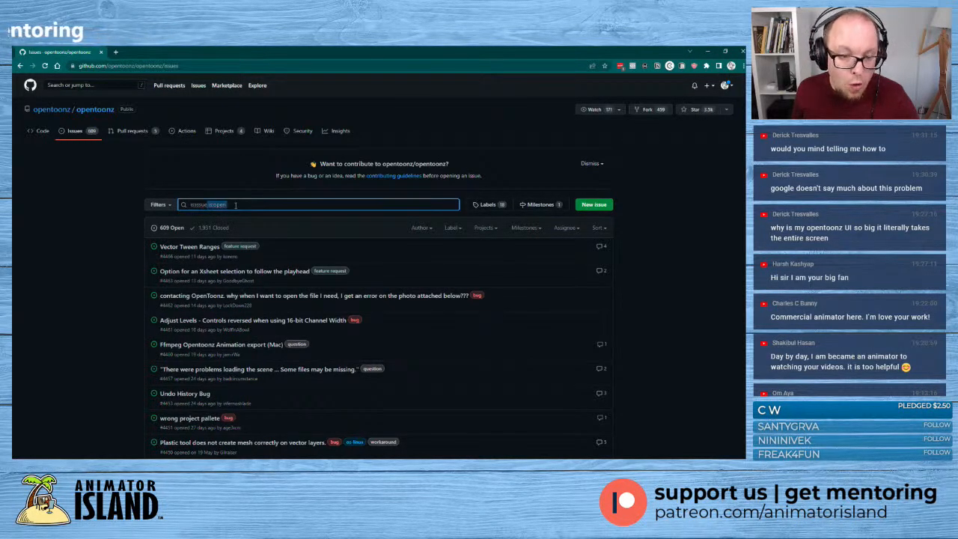
left_click_drag(228, 204, 209, 205)
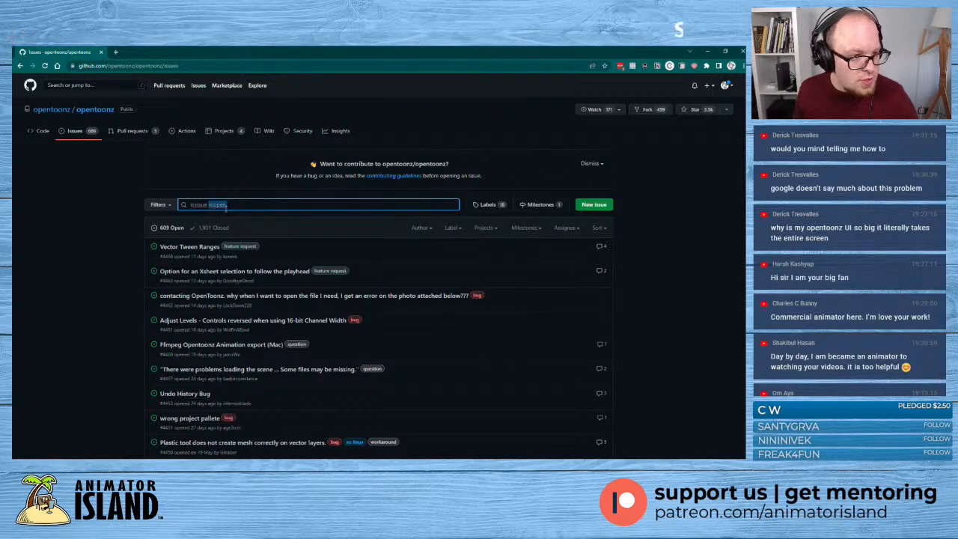
key("BackSpace")
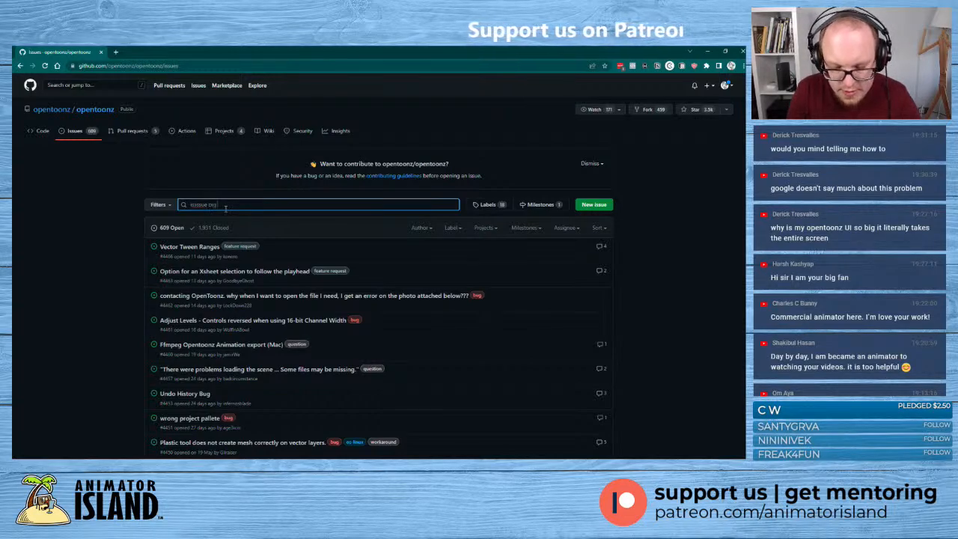
key("Return")
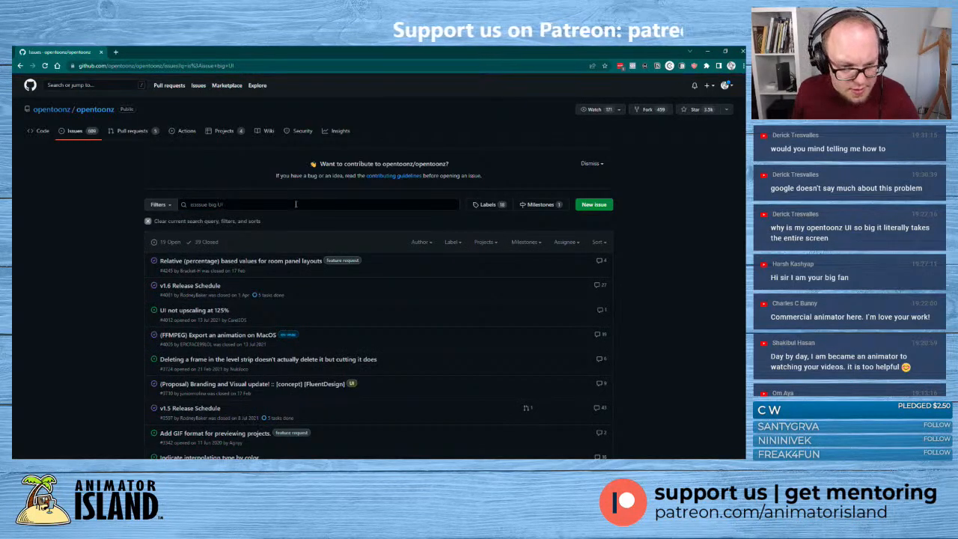
scroll(313, 221, "down", 1)
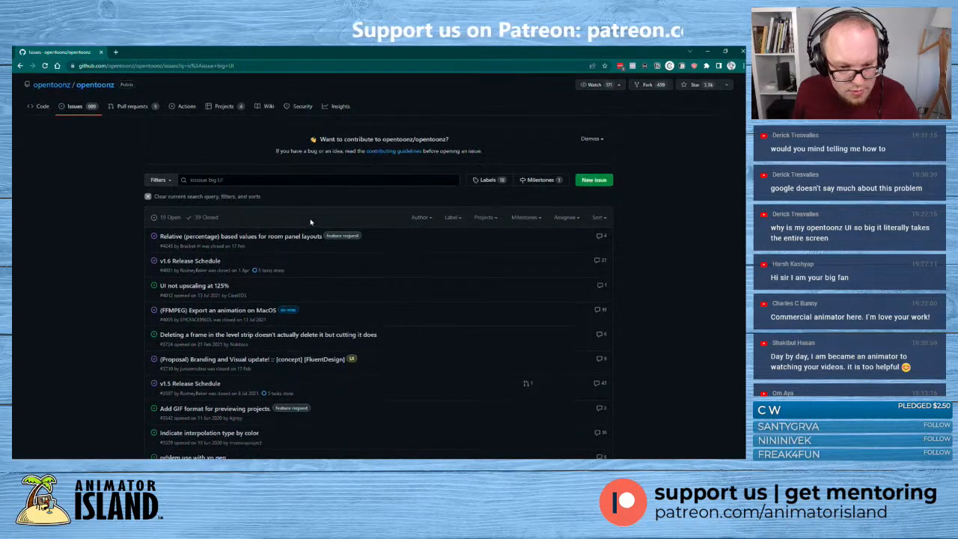
mouse_move(217, 279)
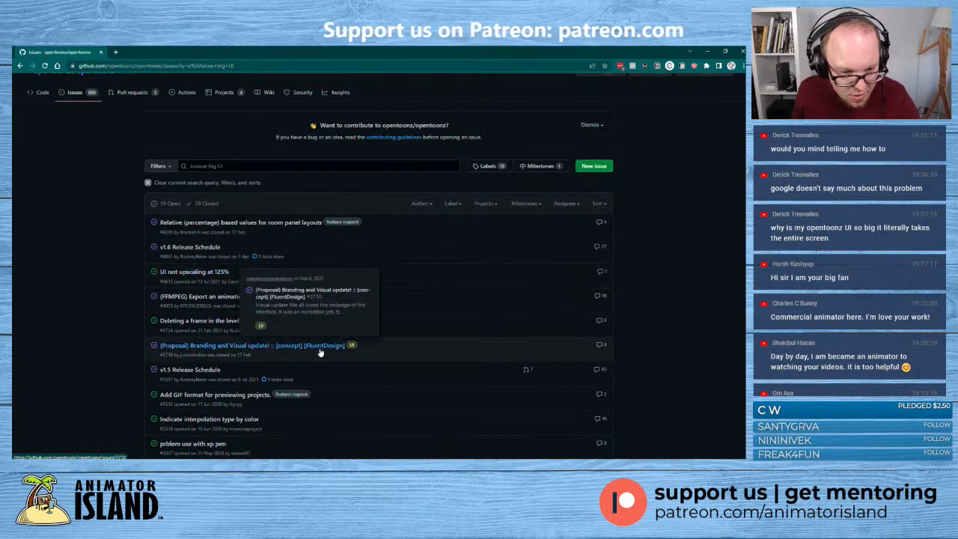
scroll(521, 379, "down", 3)
scroll(521, 379, "down", 3)
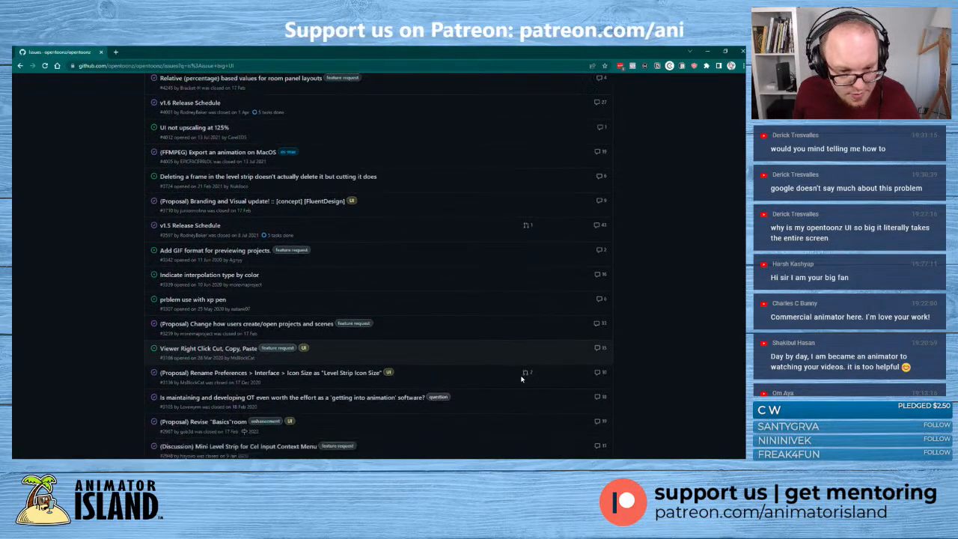
scroll(102, 329, "down", 1)
scroll(102, 328, "down", 1)
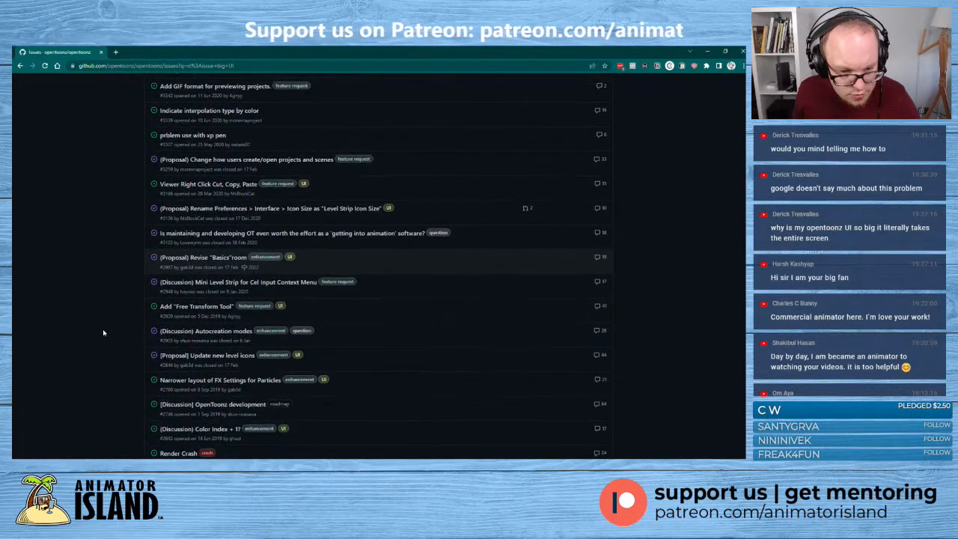
scroll(112, 357, "down", 2)
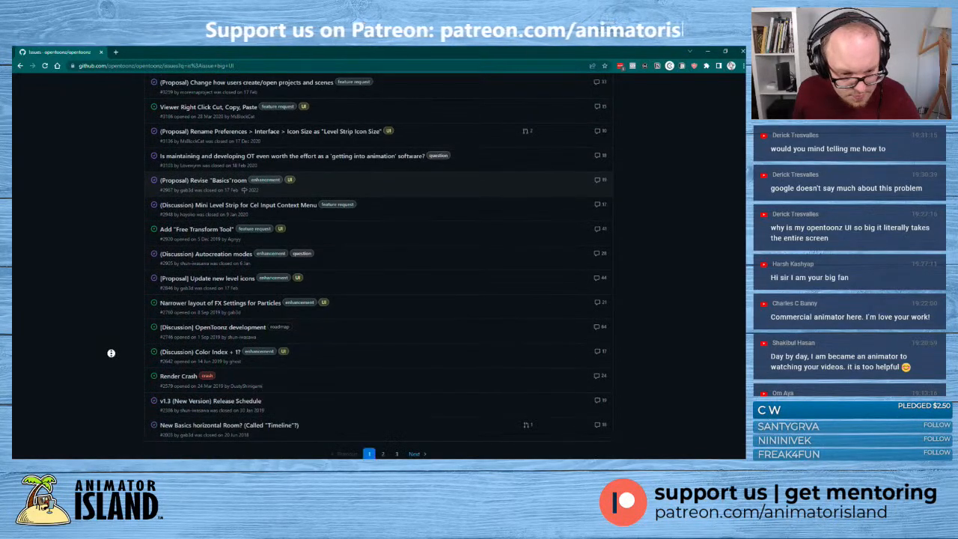
- Change the issue search to "UI scale" and scan the results for interface scaling reports
scroll(120, 247, "up", 11)
left_click_drag(215, 204, 235, 203)
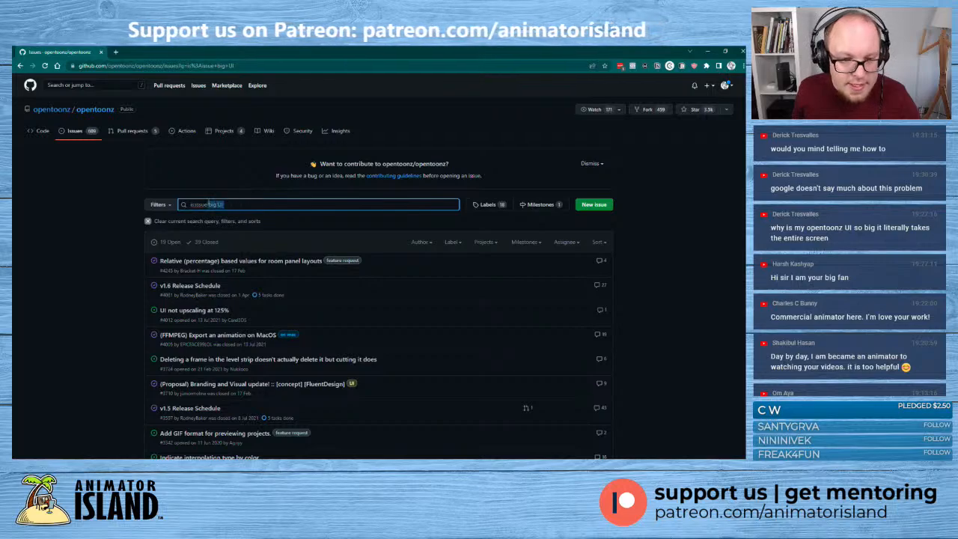
type("U")
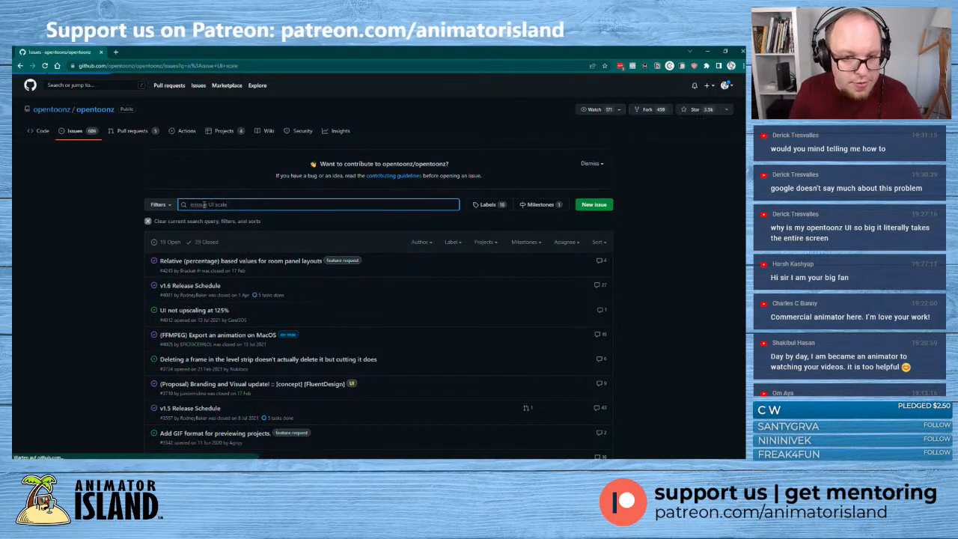
key("Return")
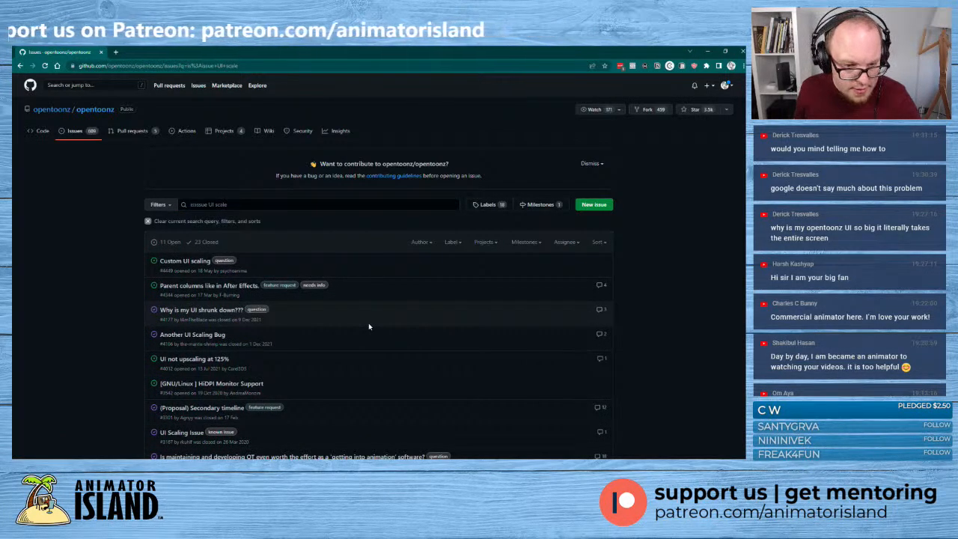
mouse_move(212, 312)
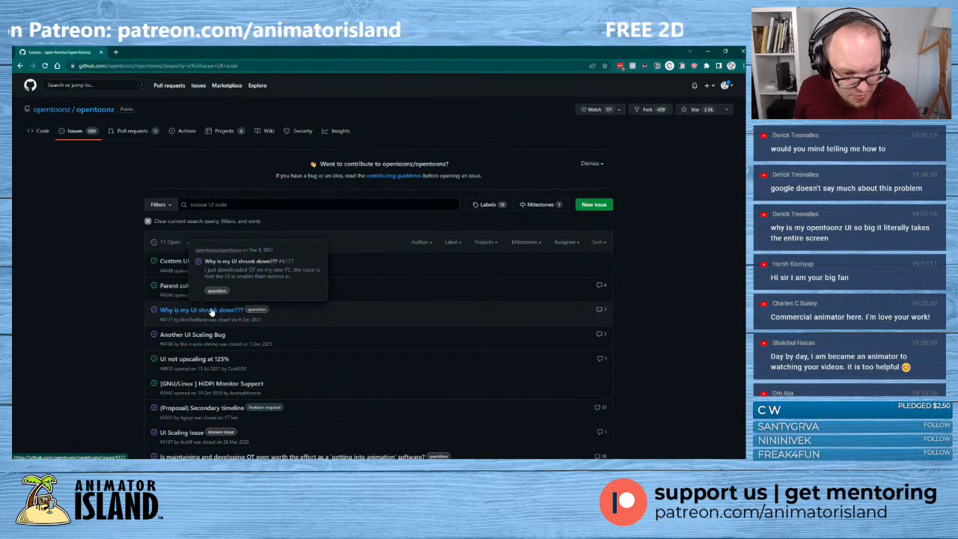
scroll(212, 312, "down", 3)
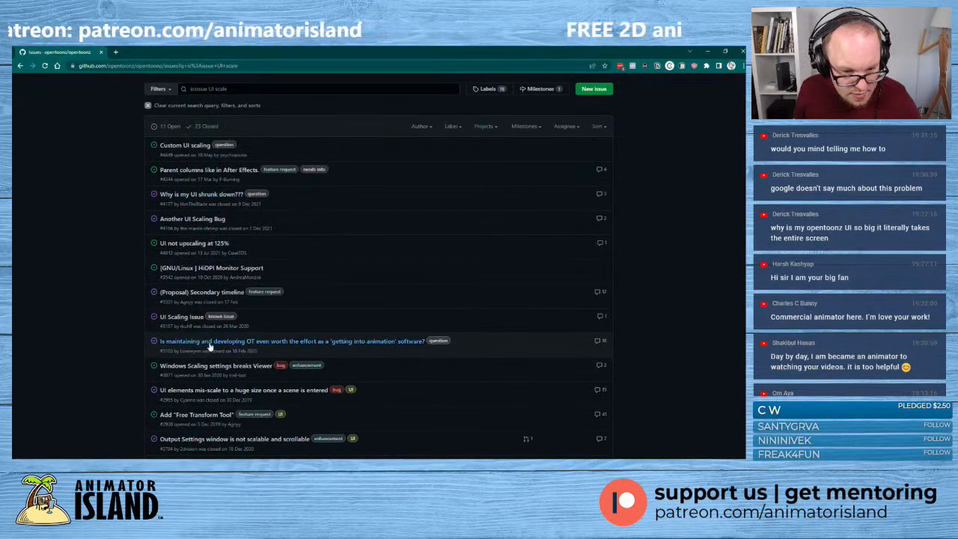
- Open the "UI Scaling Issue" report, read the description and reply, and highlight "Intel driver" in the suggested fix
left_click(193, 318)
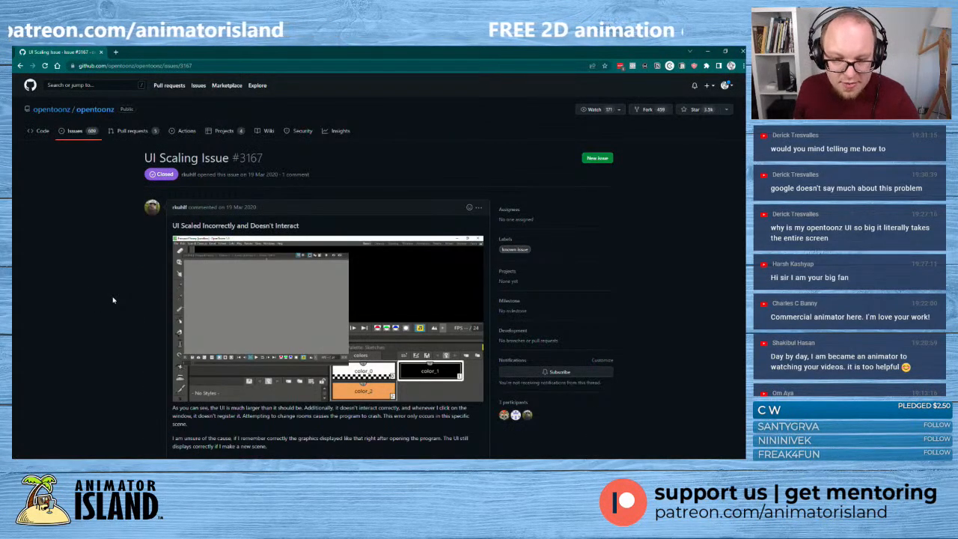
scroll(114, 300, "down", 4)
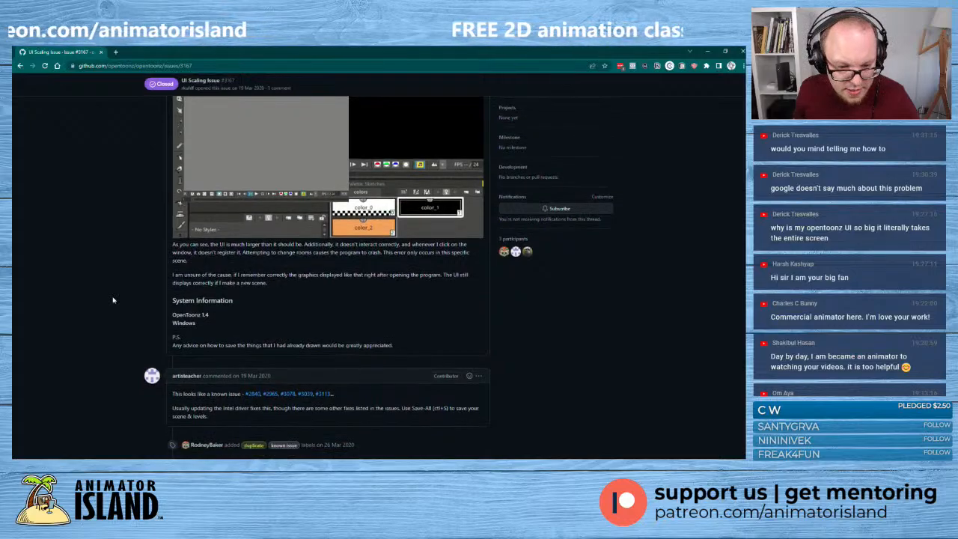
scroll(113, 300, "down", 2)
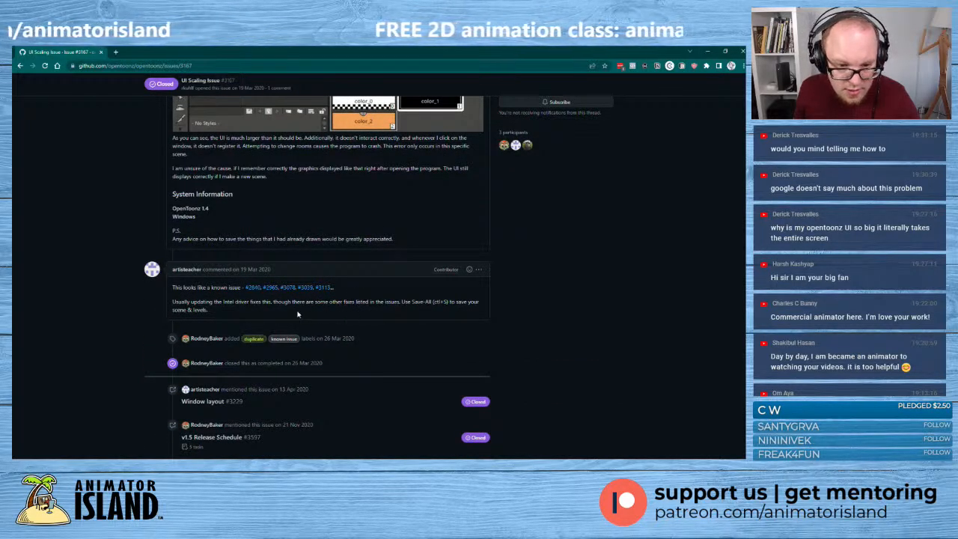
left_click_drag(250, 302, 222, 302)
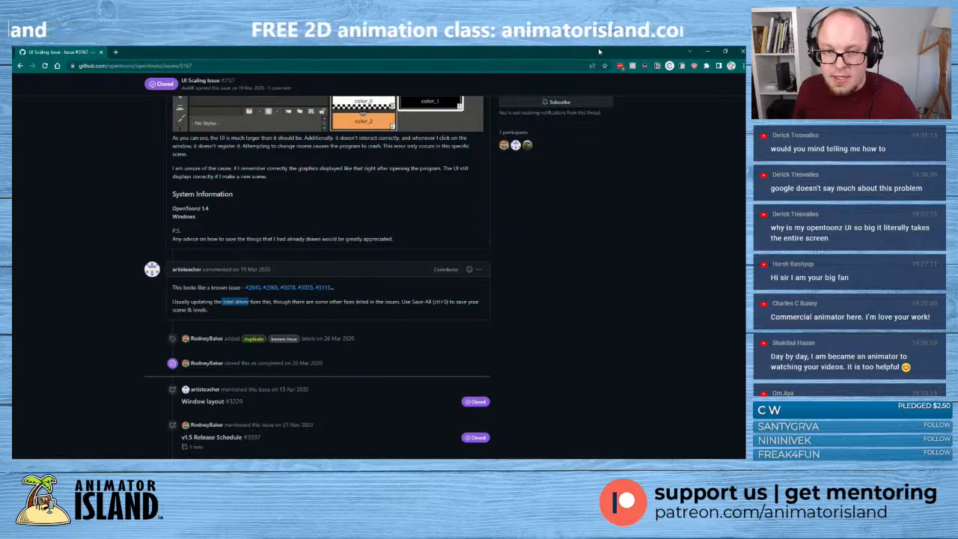
- Return to OpenToonz and compare the wizard cat drawings from frame 167 back to the breakdown at frame 161
left_click_drag(599, 52, 13, 131)
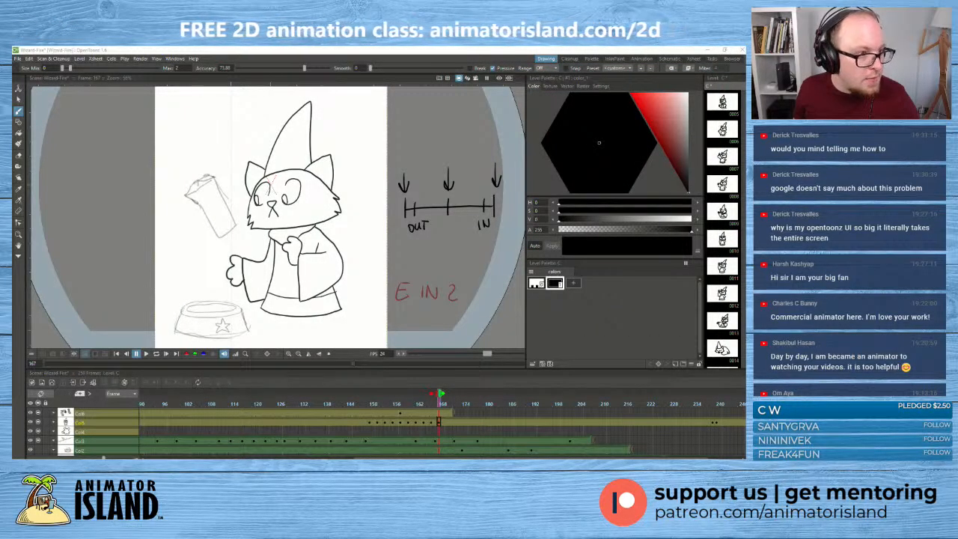
left_click(443, 394)
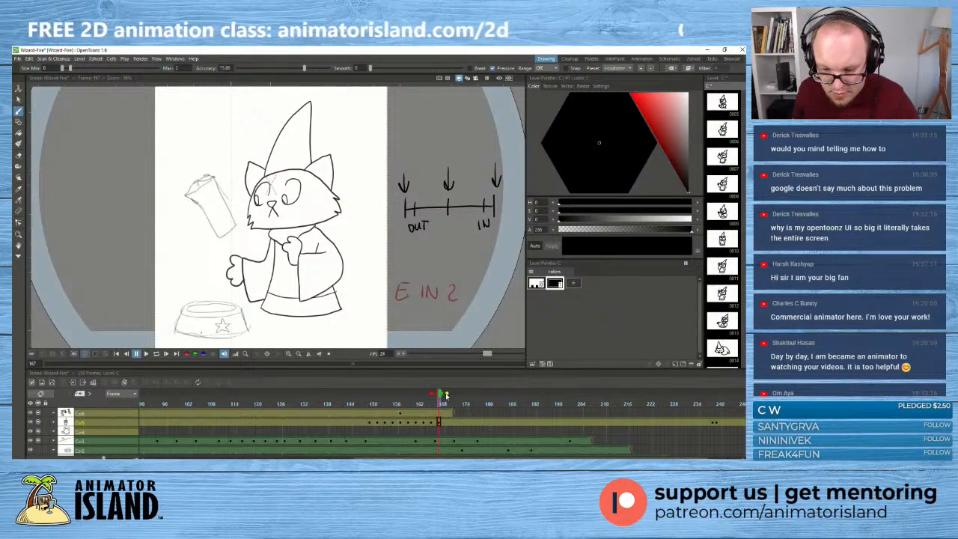
mouse_move(442, 402)
left_mouse_down()
mouse_move(391, 403)
mouse_move(436, 406)
left_mouse_up()
left_click(436, 421)
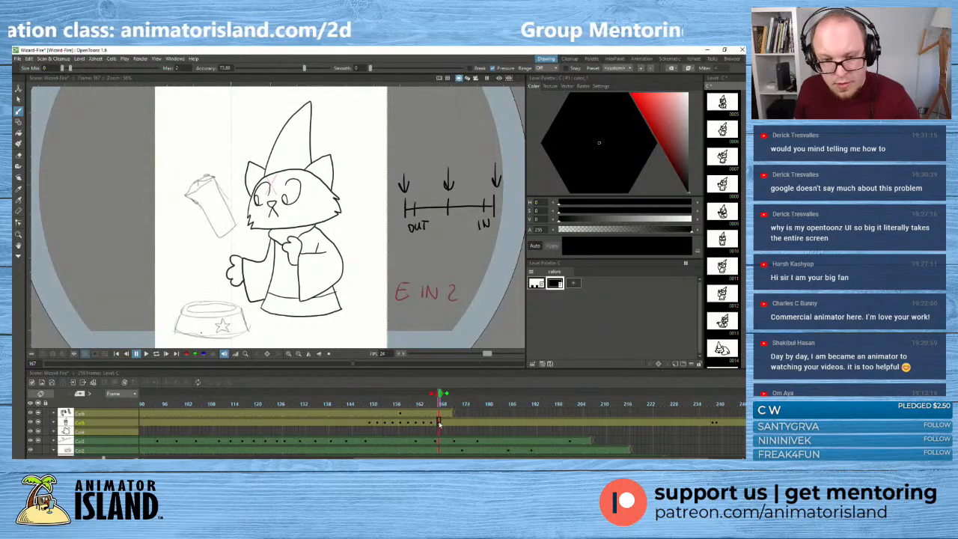
mouse_move(440, 398)
left_mouse_down()
mouse_move(355, 403)
mouse_move(466, 402)
mouse_move(423, 408)
left_mouse_up()
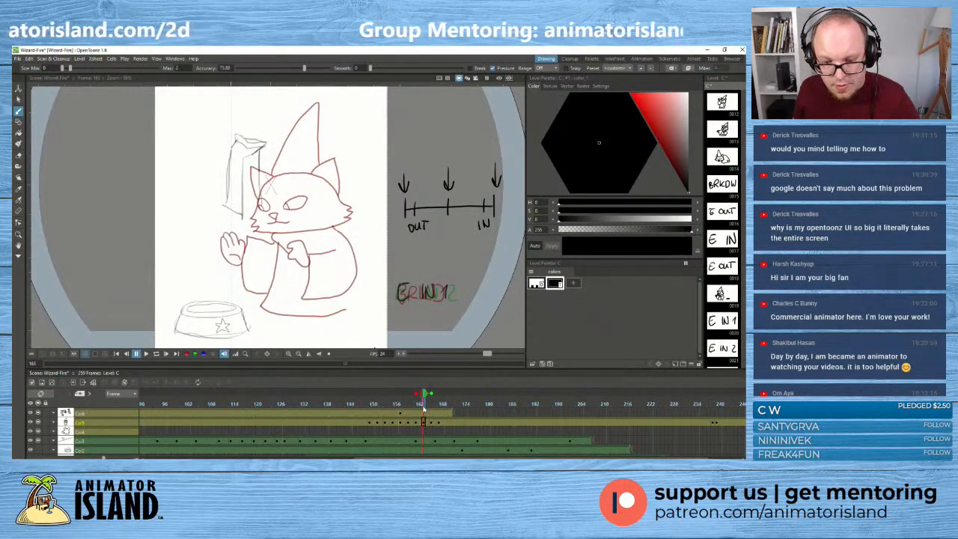
left_click(417, 420)
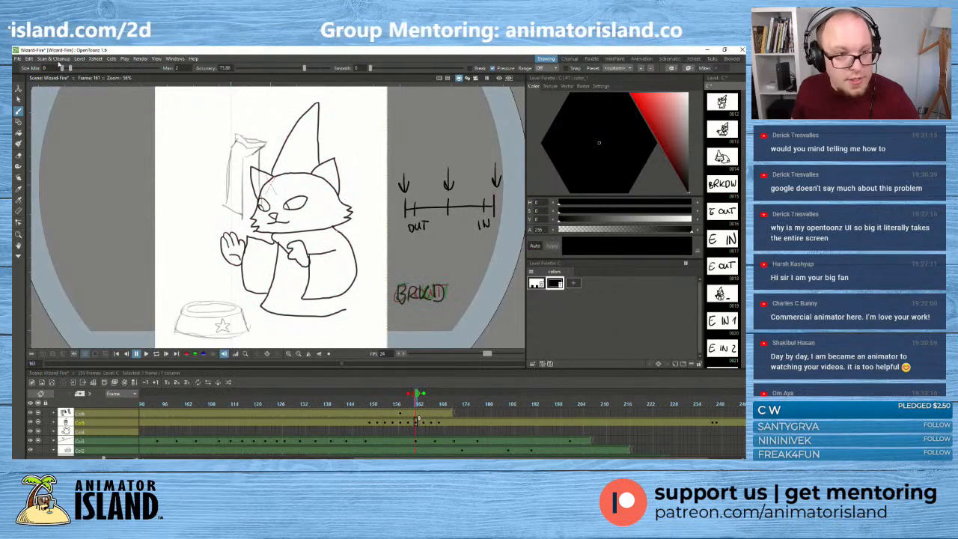
- Try removing the cat's mouth line from the drawing at frame 161
left_click(19, 99)
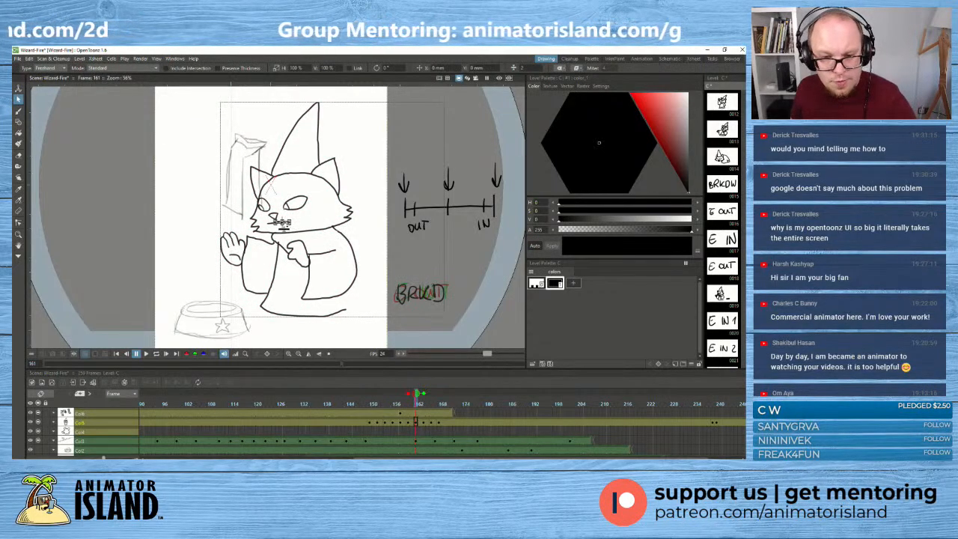
scroll(273, 227, "up", 2)
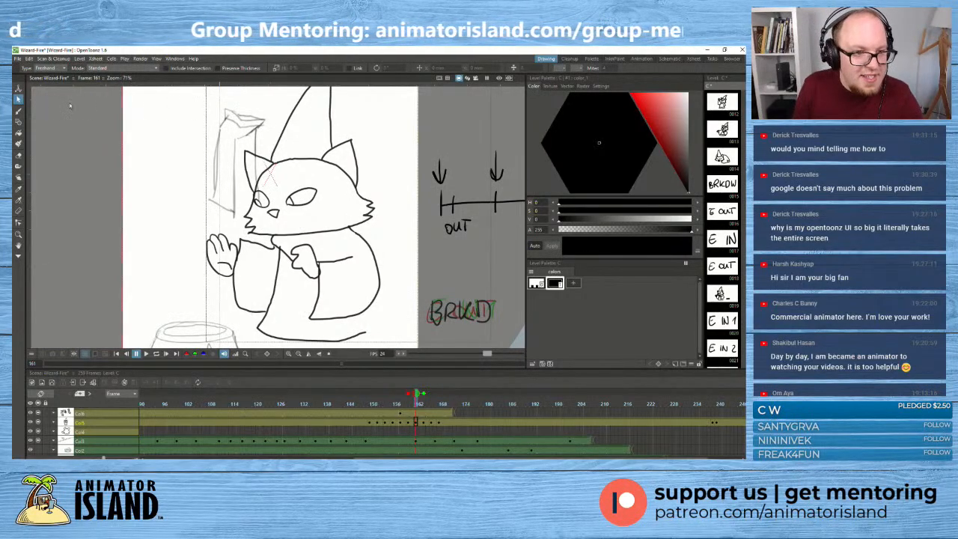
key("b")
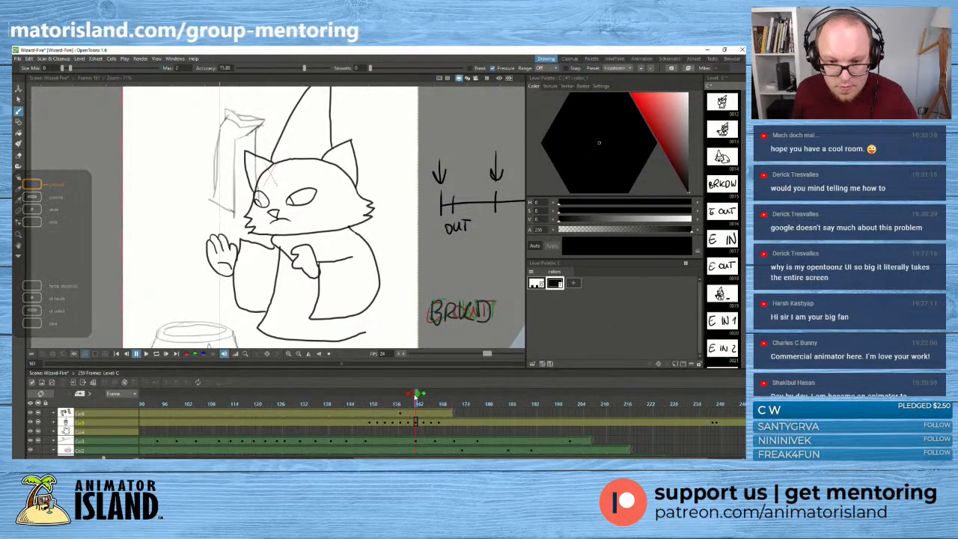
- Examine the held standing pose and the bowl effect around frames 186 to 188
mouse_move(417, 396)
left_mouse_down()
mouse_move(453, 397)
mouse_move(357, 400)
mouse_move(514, 412)
left_mouse_up()
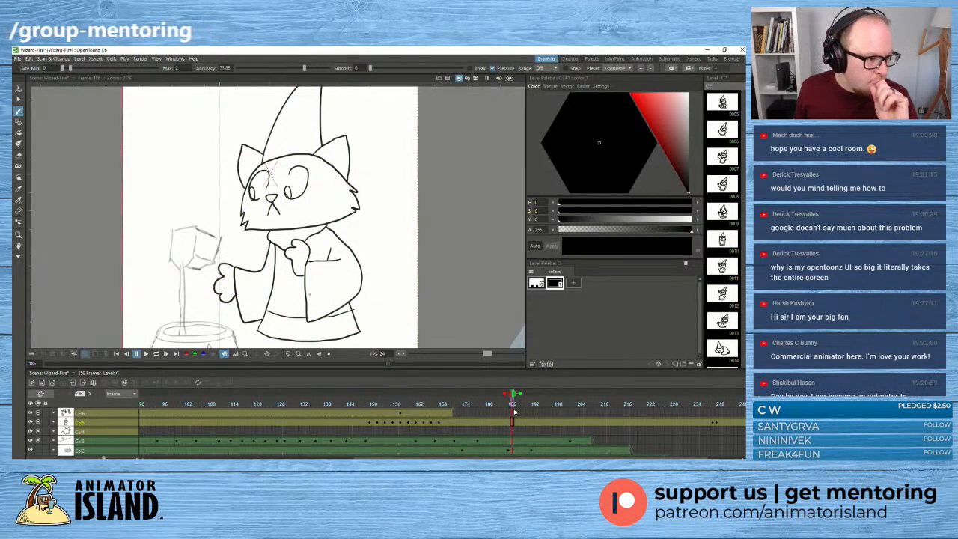
mouse_move(514, 412)
left_mouse_down()
mouse_move(461, 416)
mouse_move(522, 415)
left_mouse_up()
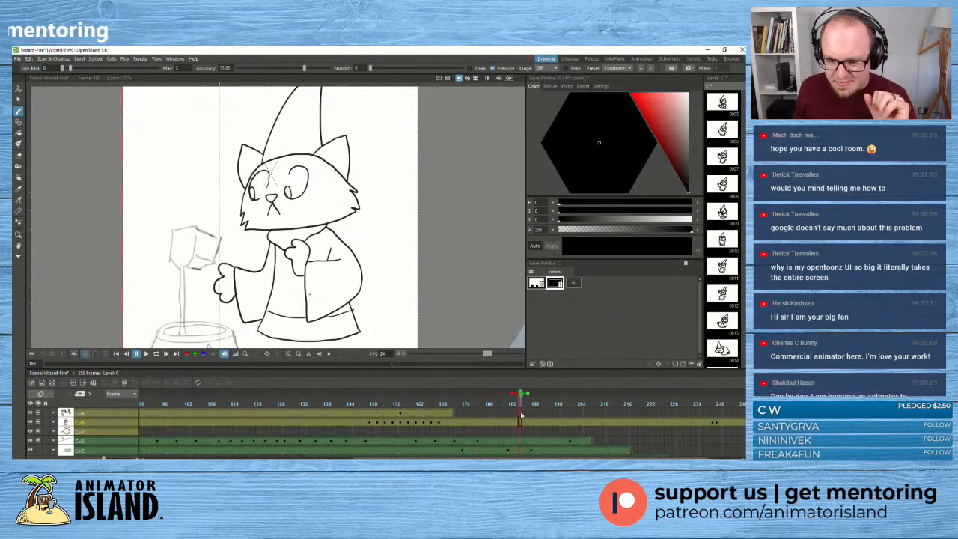
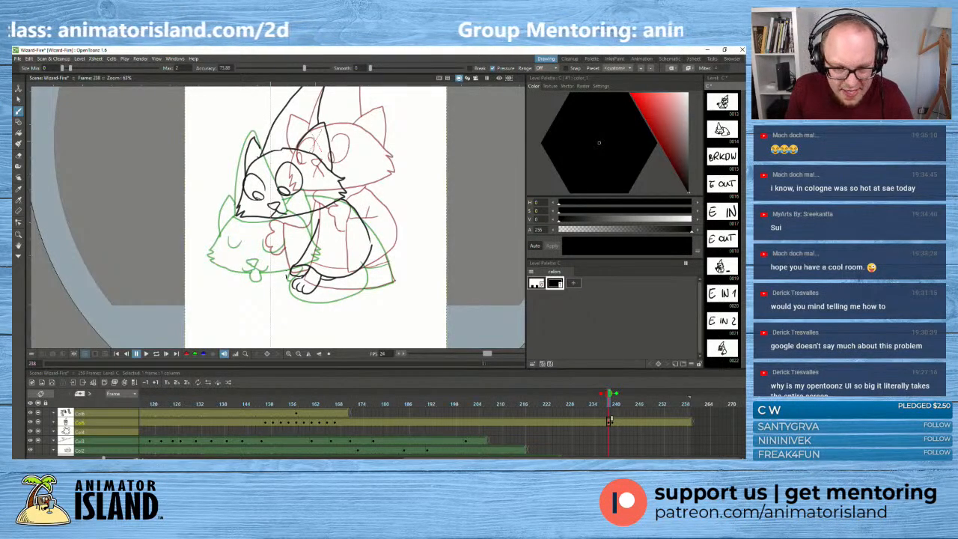
- Draw the cat's front leg line and the lower hem of its cloak in the frame 238 drawing
mouse_move(287, 276)
left_mouse_down()
mouse_move(283, 235)
mouse_move(286, 248)
left_mouse_up()
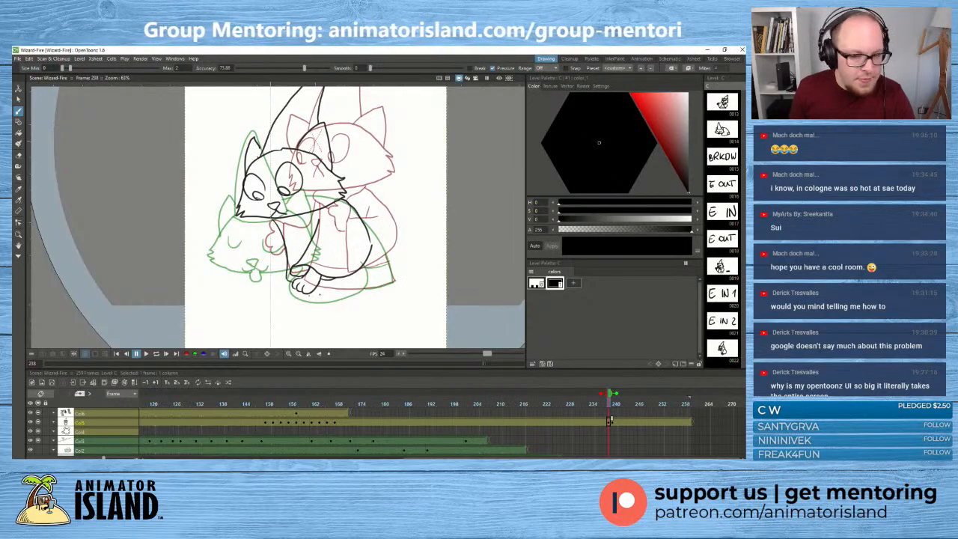
left_click_drag(315, 284, 341, 290)
key("ctrl+z")
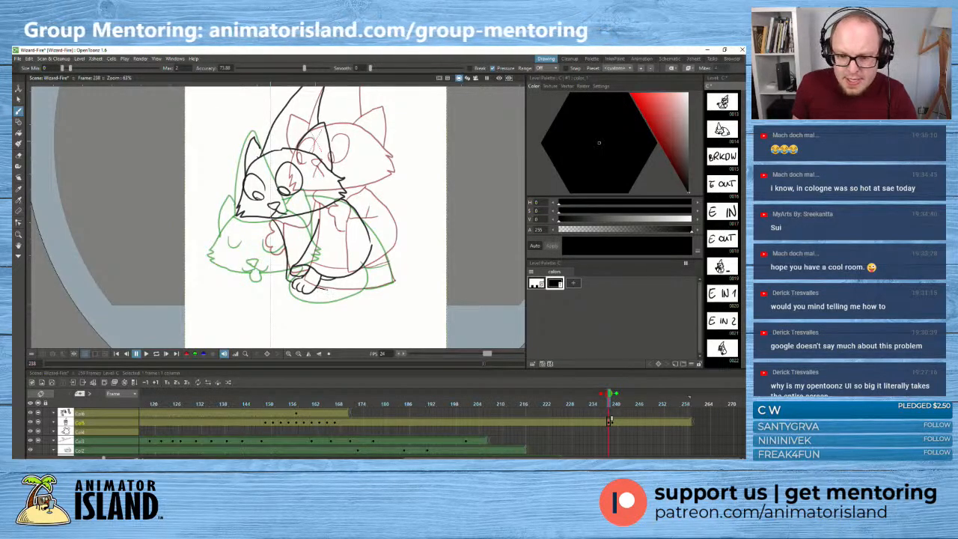
left_click_drag(342, 289, 371, 287)
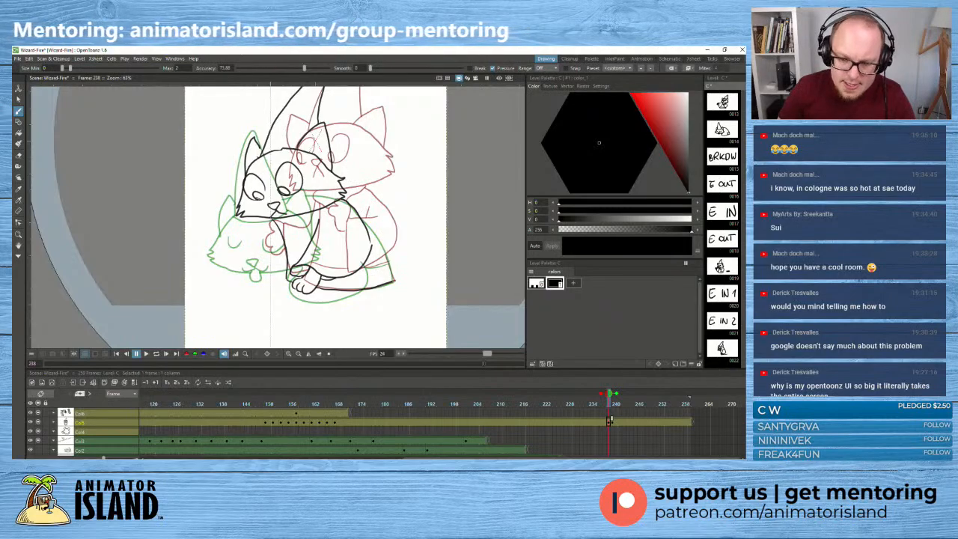
- Draw the cloak's curved back edge down to the hem corner and add the short trim line above the hem
left_click_drag(394, 282, 387, 262)
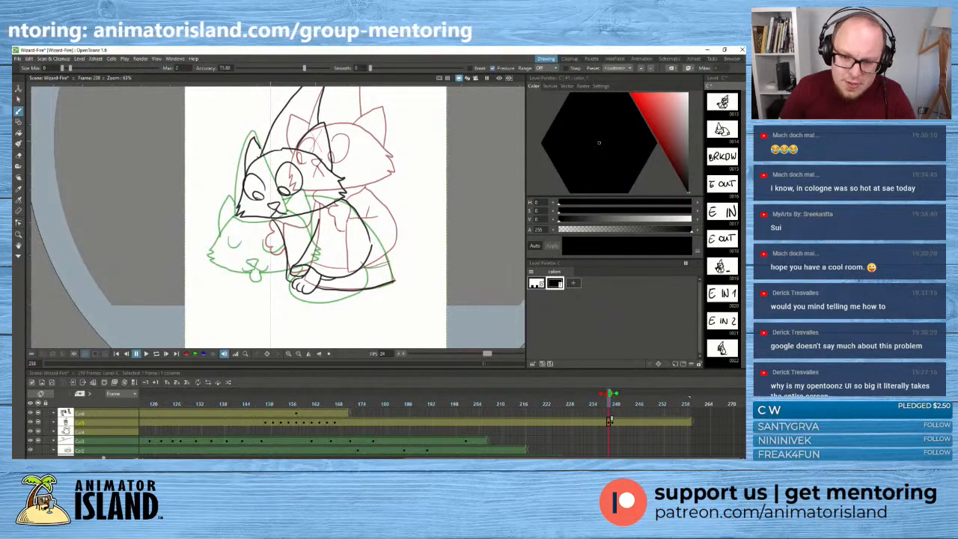
key("ctrl+z")
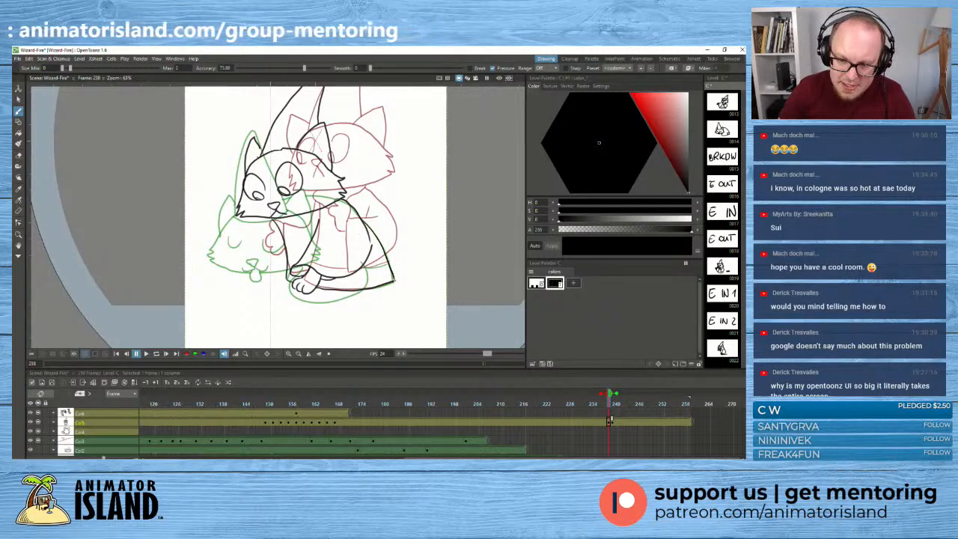
key("ctrl+z")
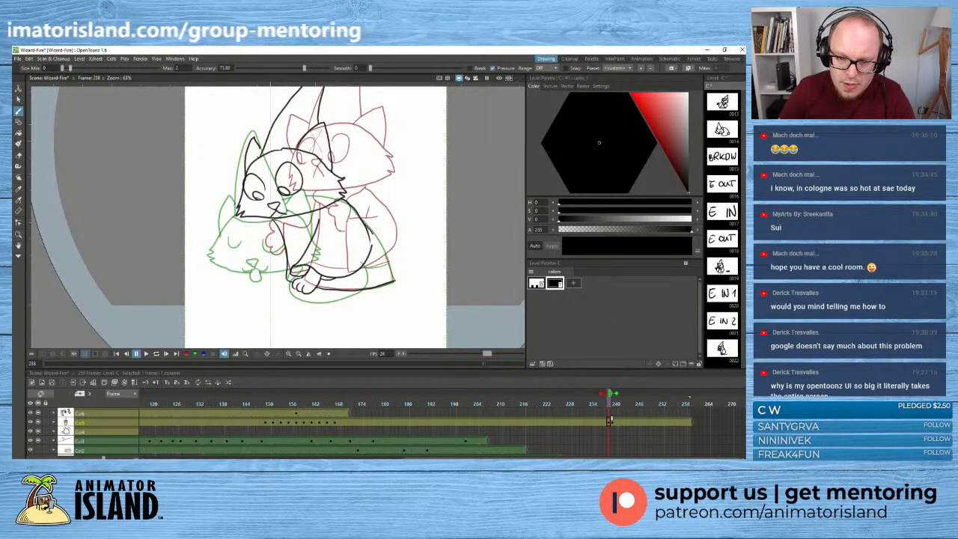
left_click_drag(385, 250, 394, 276)
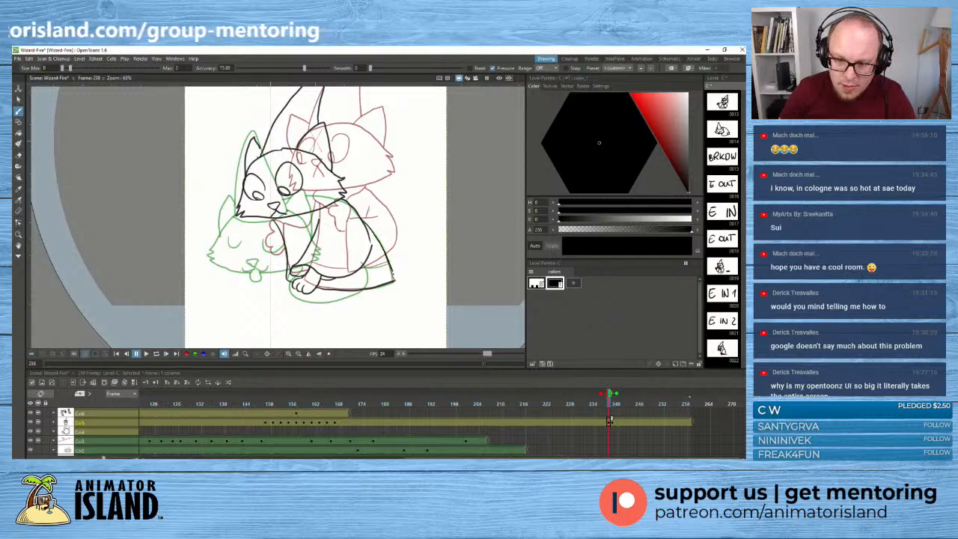
key("ctrl+z")
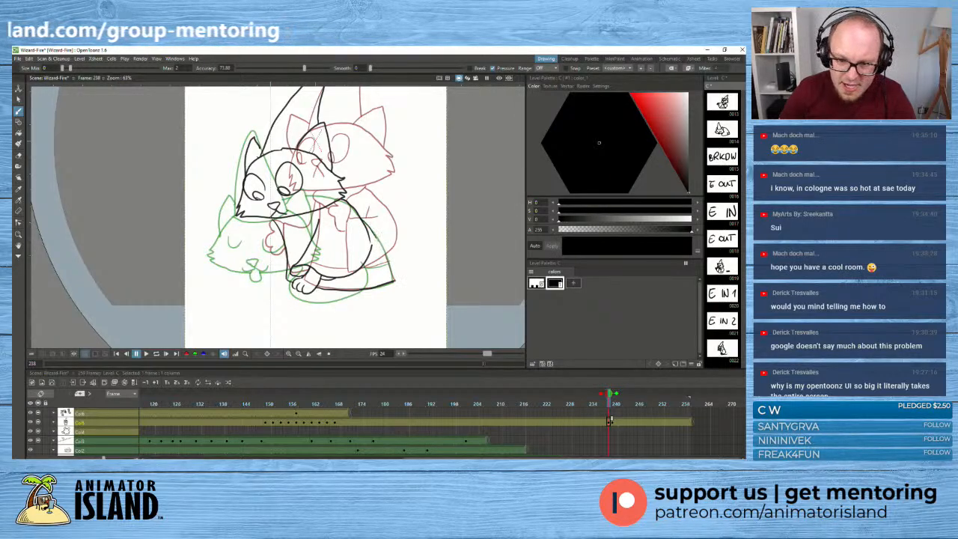
left_click_drag(383, 250, 391, 267)
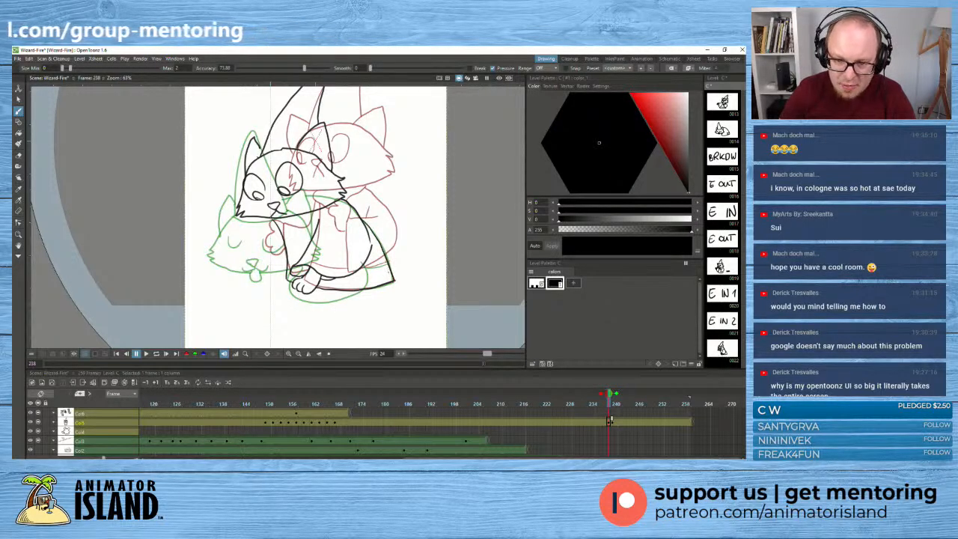
left_click_drag(363, 268, 377, 266)
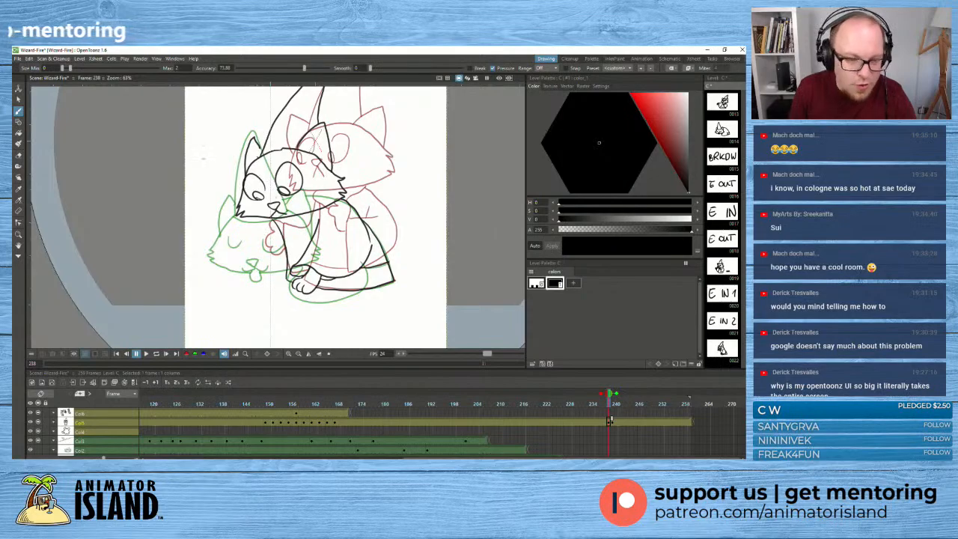
- Adjust the cat's front chest line and draw the curved collar line beneath its chin
left_click(19, 98)
left_click(282, 231)
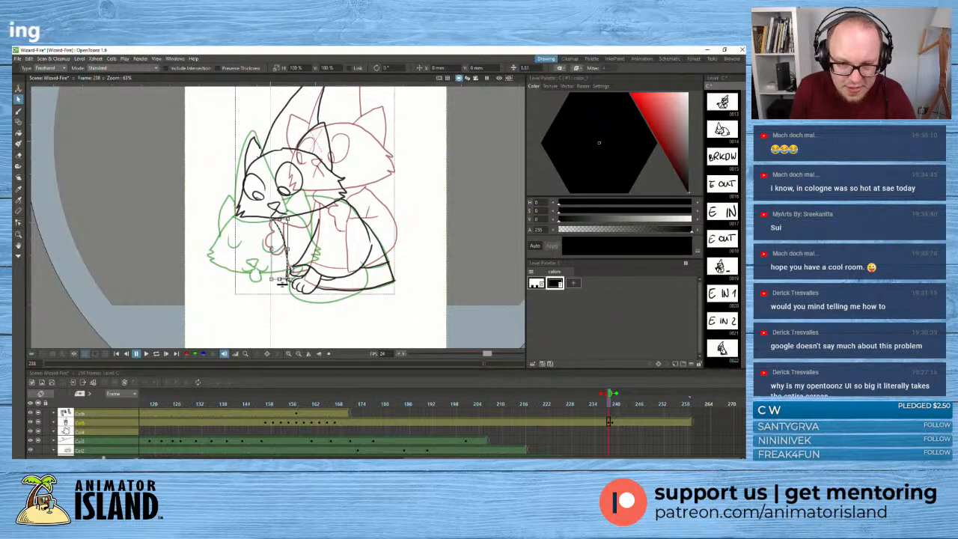
mouse_move(292, 216)
left_mouse_down()
mouse_move(300, 222)
mouse_move(288, 223)
left_mouse_up()
left_click(261, 261)
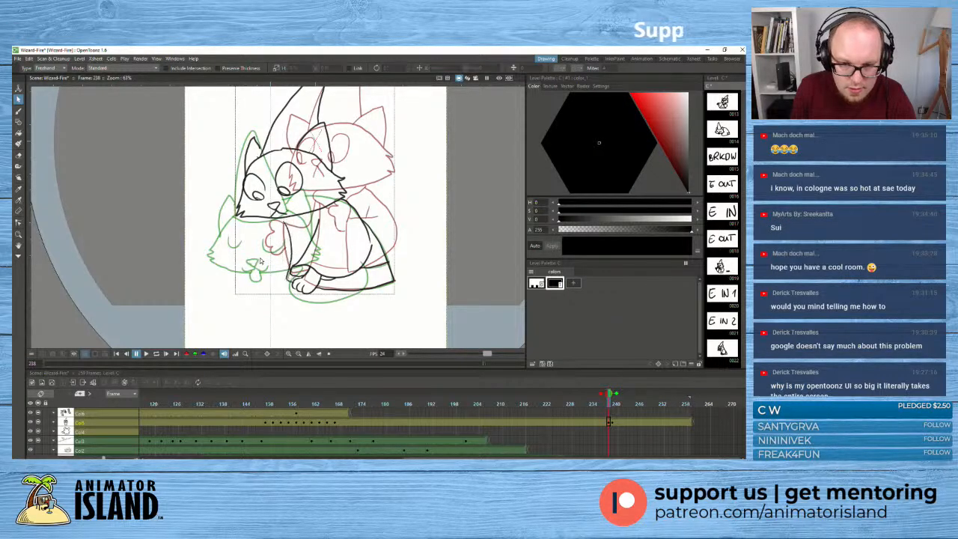
left_click(19, 111)
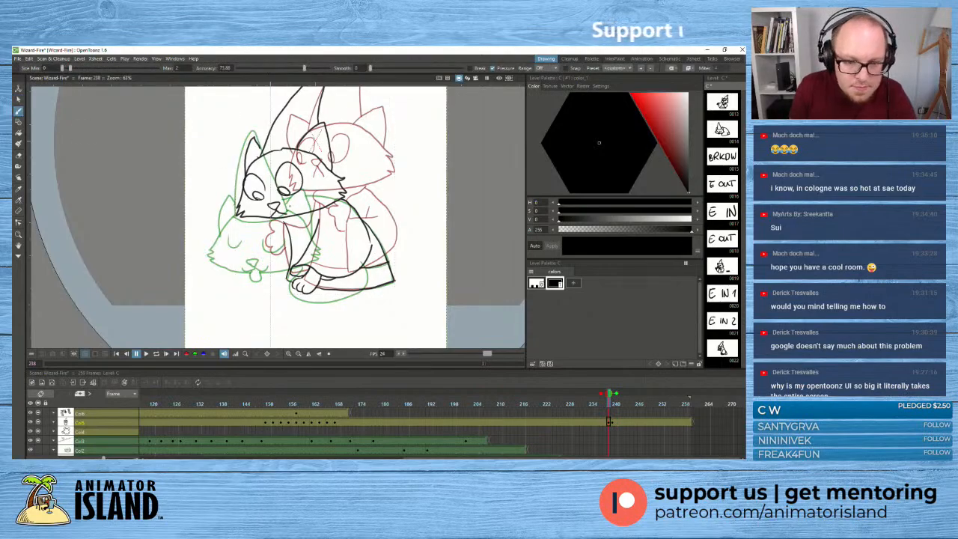
left_click_drag(286, 227, 304, 234)
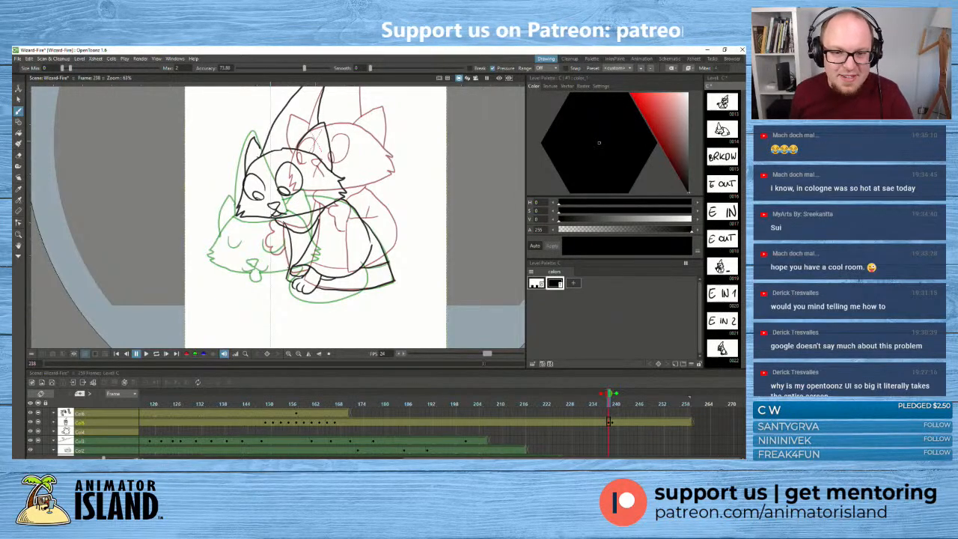
mouse_move(203, 209)
left_mouse_down()
mouse_move(266, 229)
mouse_move(210, 236)
left_mouse_up()
scroll(223, 237, "up", 1)
left_click_drag(322, 228, 308, 239)
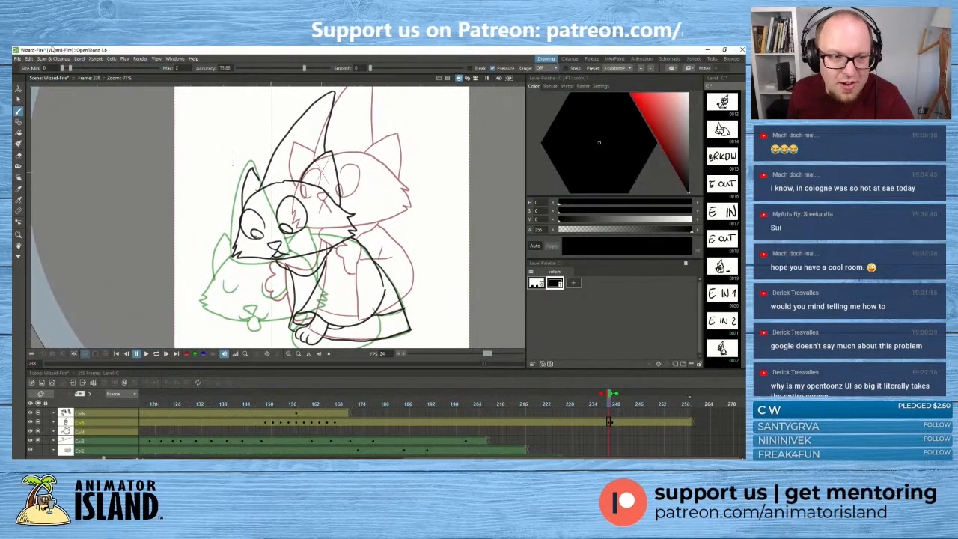
- Reshape the cat's left ear stroke with the Control Point Editor, extending its inner edge to meet the hat line
left_click(18, 100)
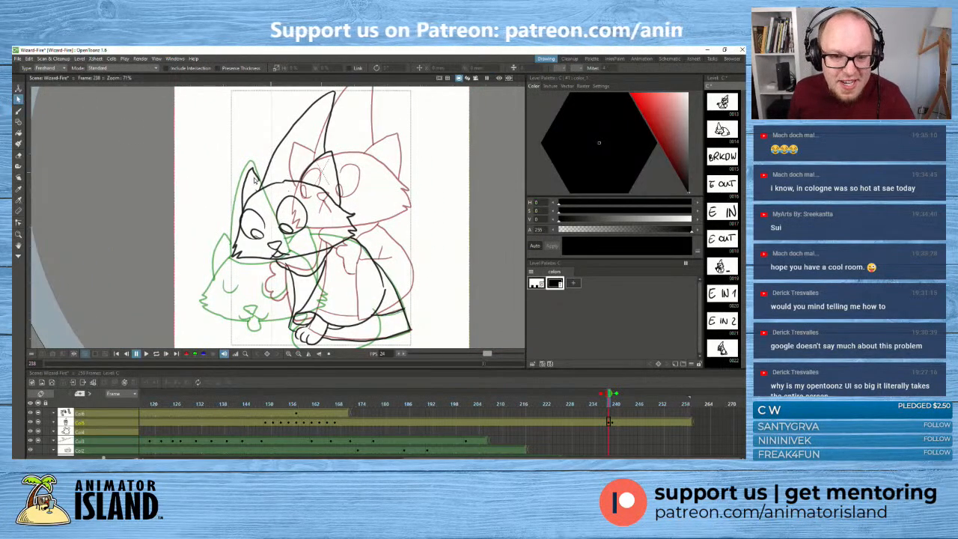
left_click(254, 179)
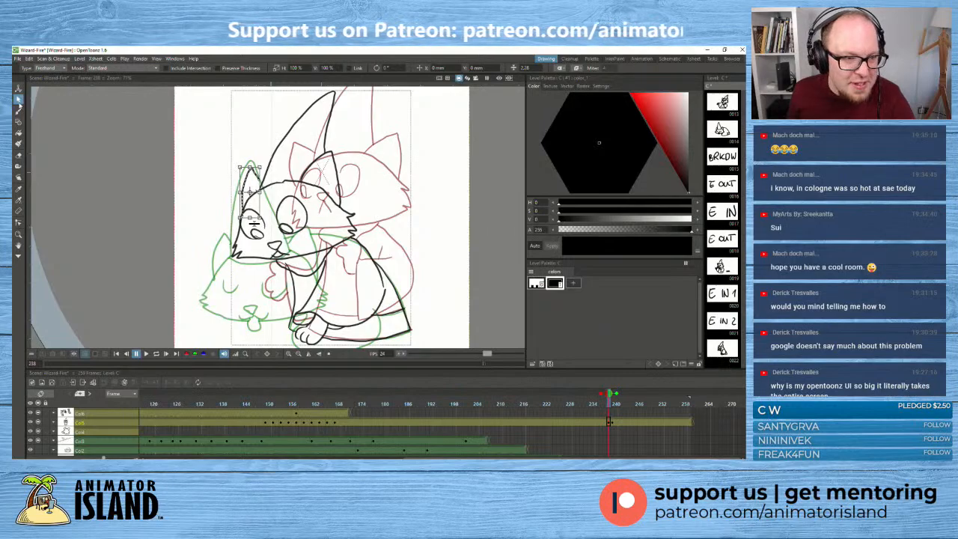
left_click(19, 111)
left_click(18, 99)
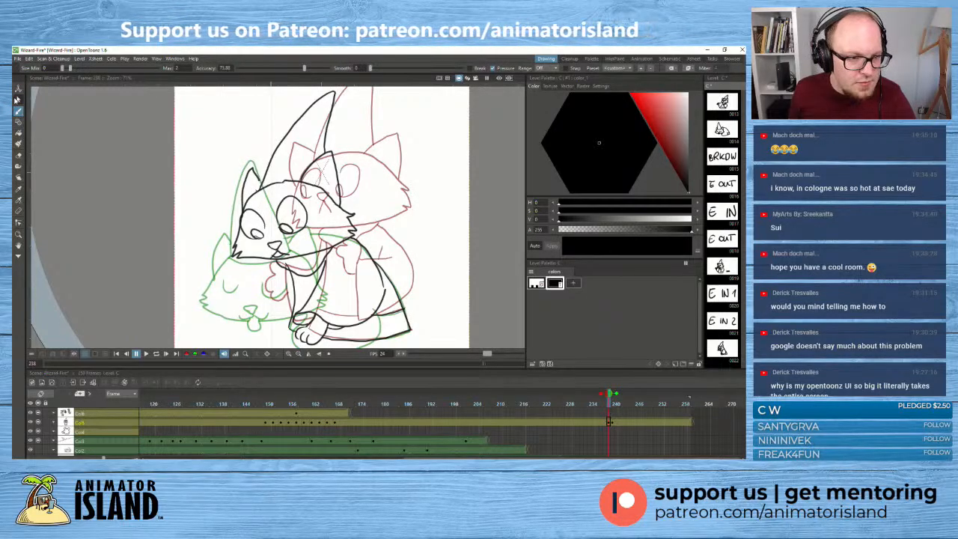
scroll(242, 176, "up", 2)
scroll(242, 176, "up", 2)
left_click(260, 174)
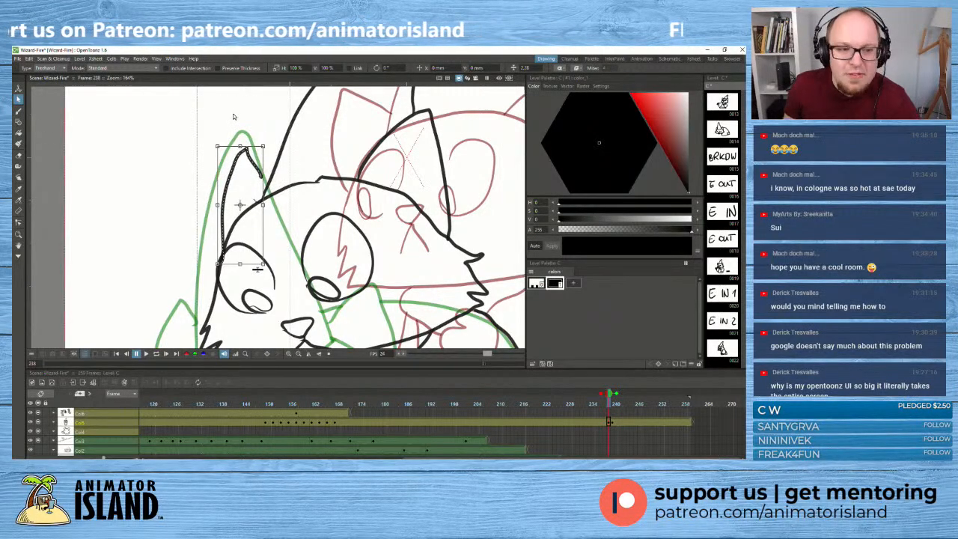
left_click(19, 112)
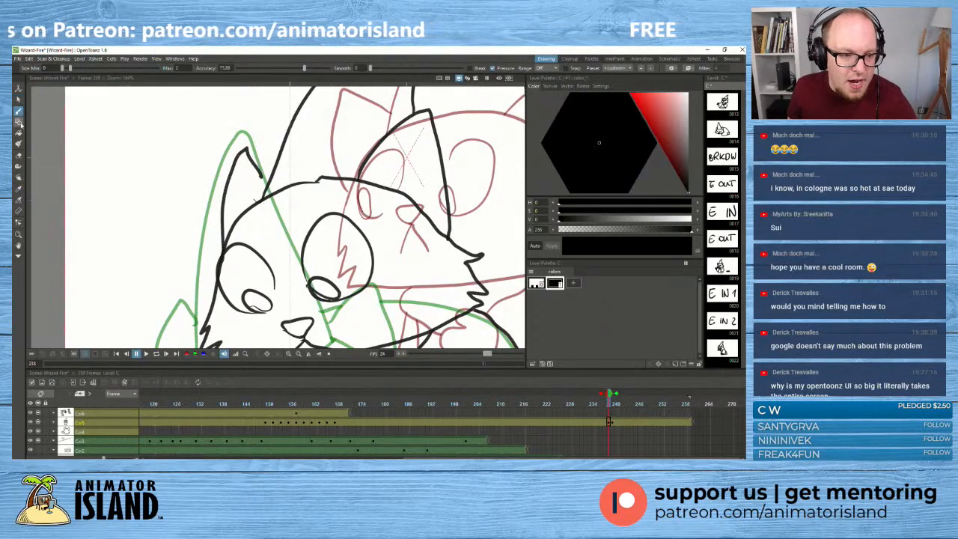
left_click(19, 222)
scroll(240, 147, "up", 1)
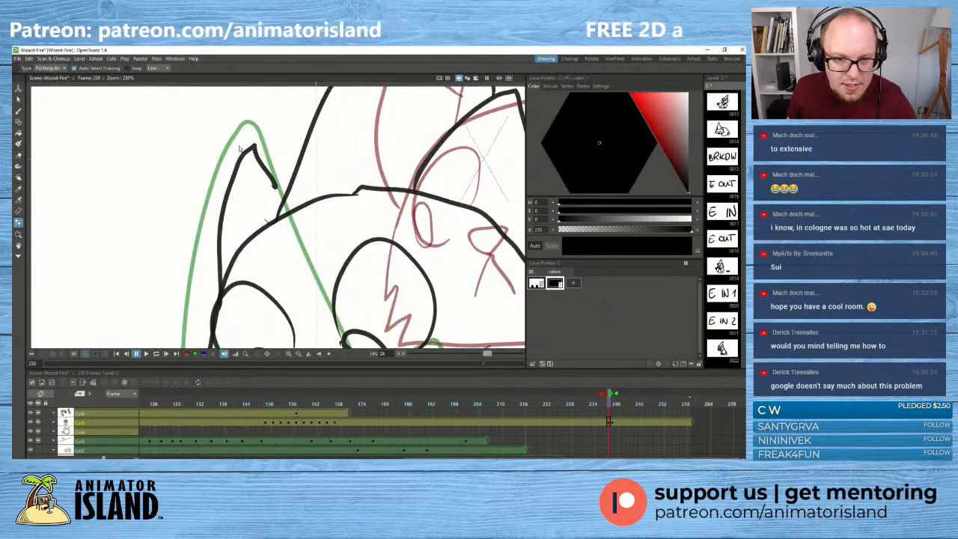
left_click(251, 150)
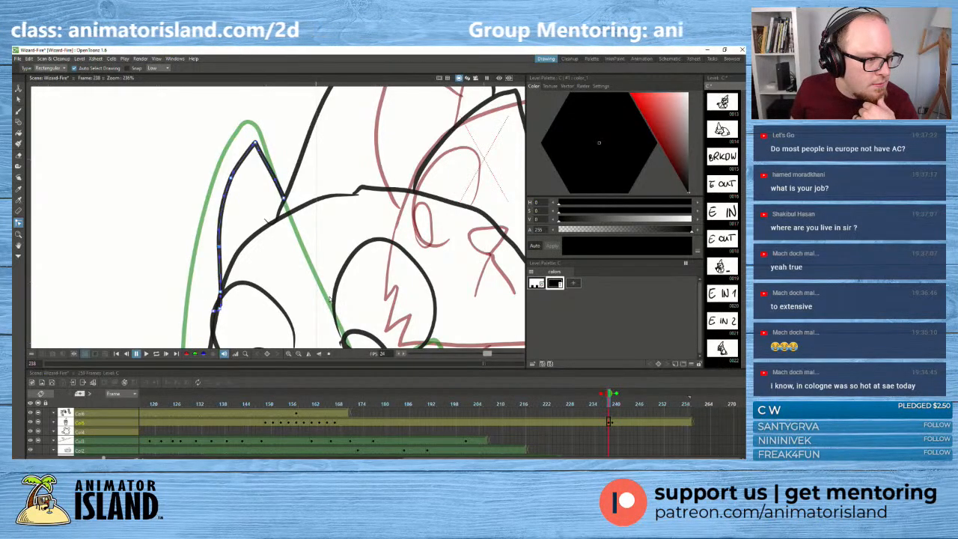
- Bow the outer edge of the left ear outward by shifting its control points
scroll(178, 274, "down", 1)
scroll(181, 279, "down", 1)
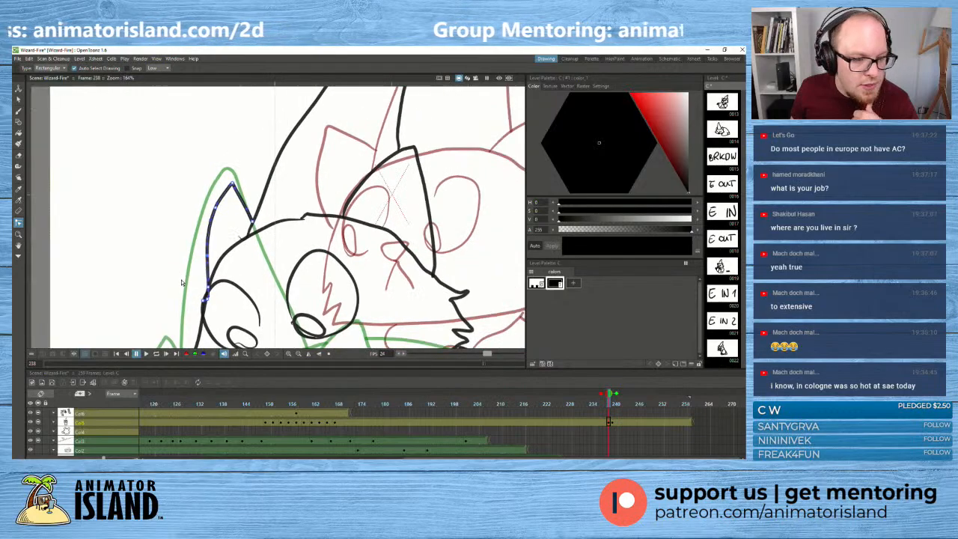
scroll(182, 291, "down", 2)
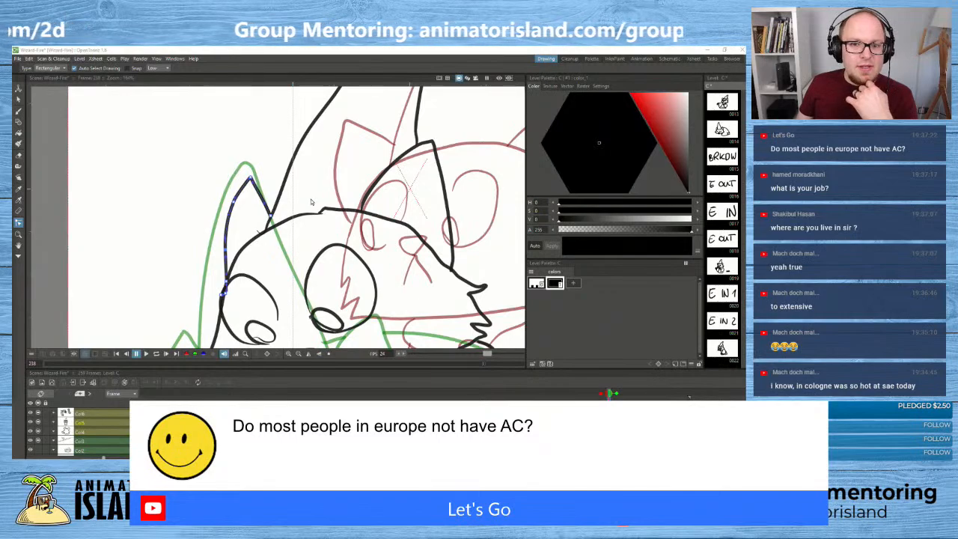
mouse_move(171, 246)
left_mouse_down()
mouse_move(162, 259)
mouse_move(135, 231)
mouse_move(128, 242)
left_mouse_up()
scroll(169, 263, "up", 2)
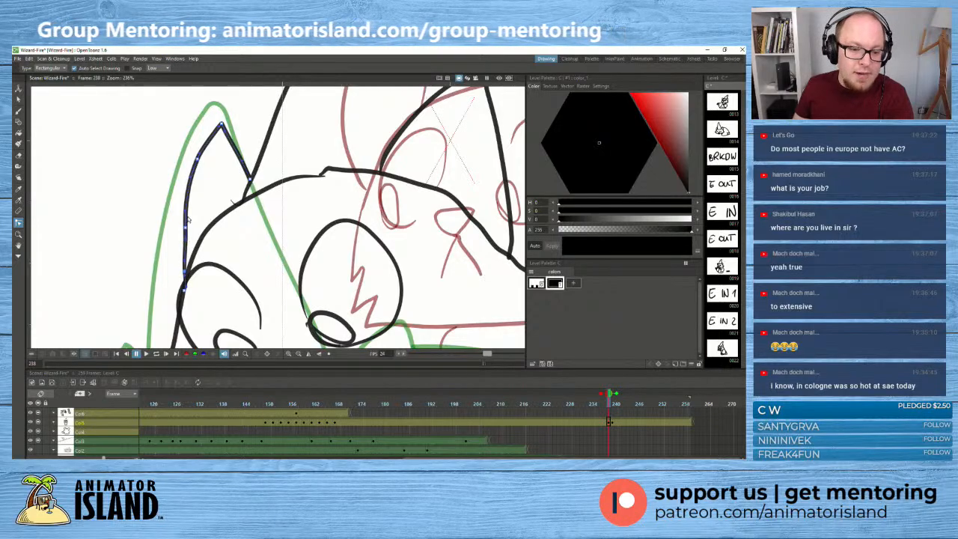
mouse_move(185, 227)
left_mouse_down()
mouse_move(184, 209)
mouse_move(180, 226)
left_mouse_up()
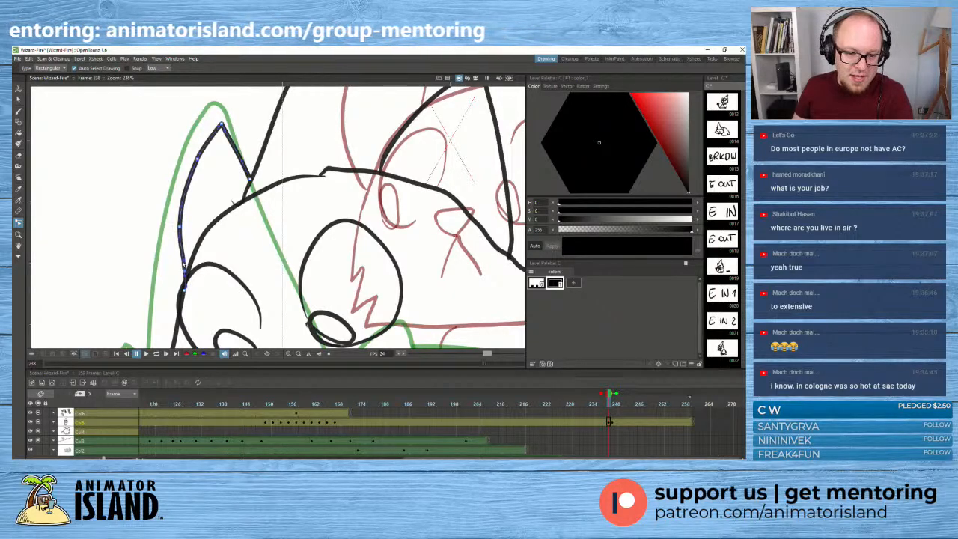
left_click_drag(185, 271, 183, 271)
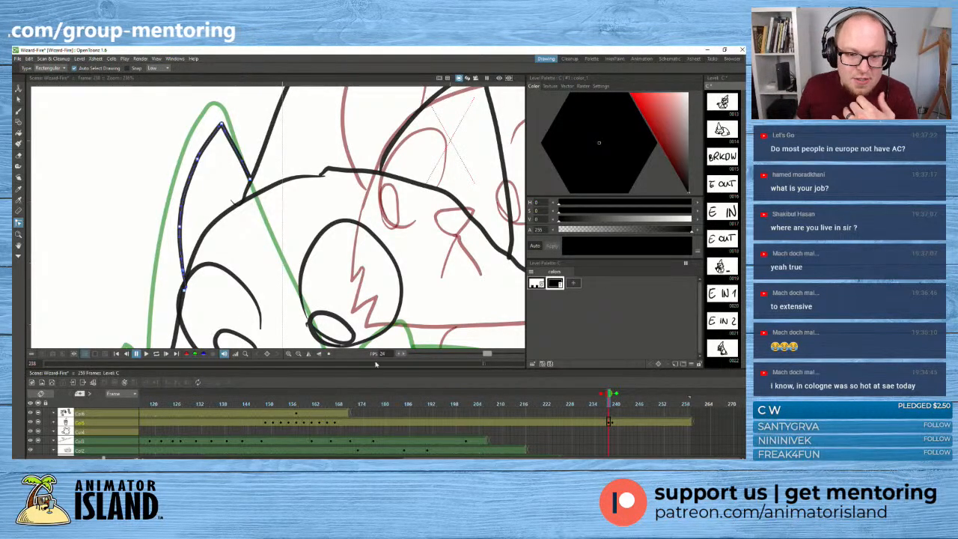
- Smooth out the kink at the top of the cat's head outline by editing its control points
left_click(232, 201)
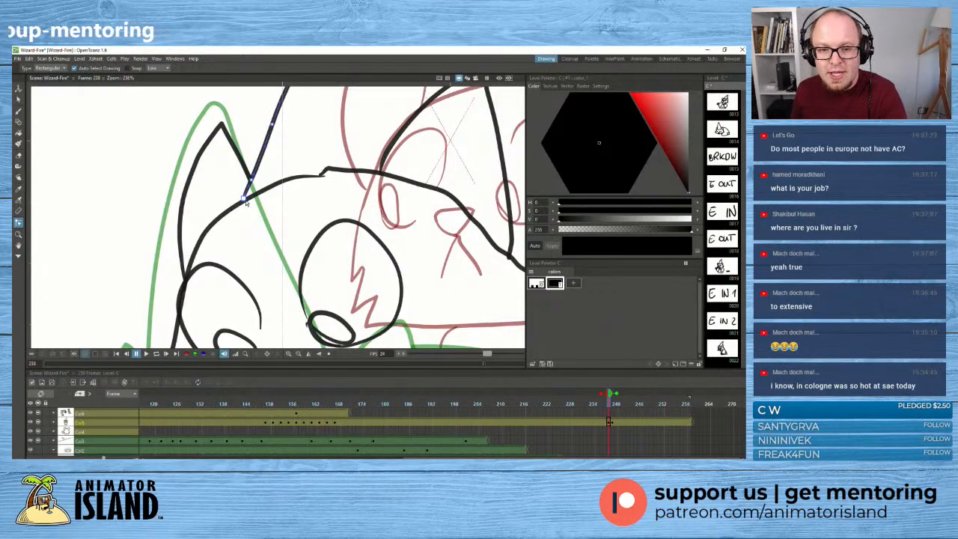
left_click(323, 175)
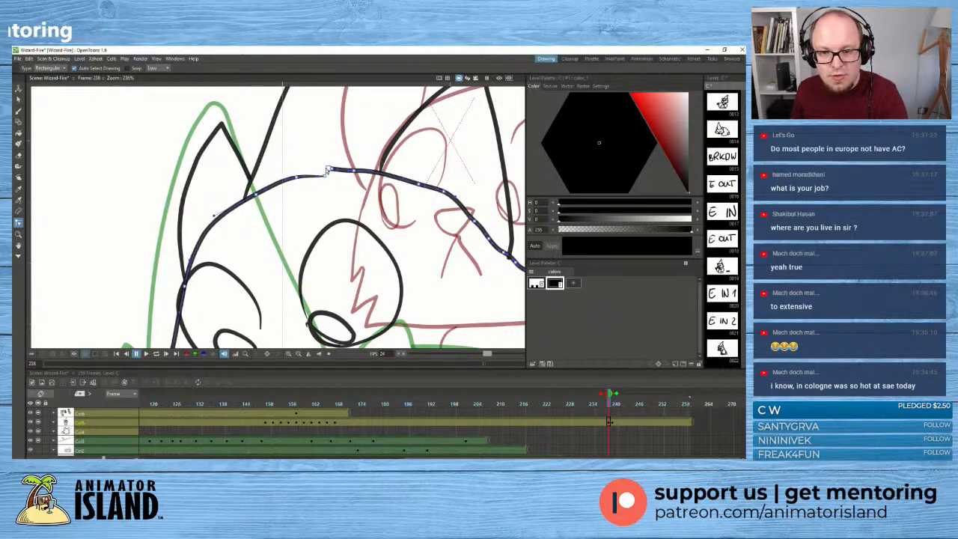
left_click(317, 174)
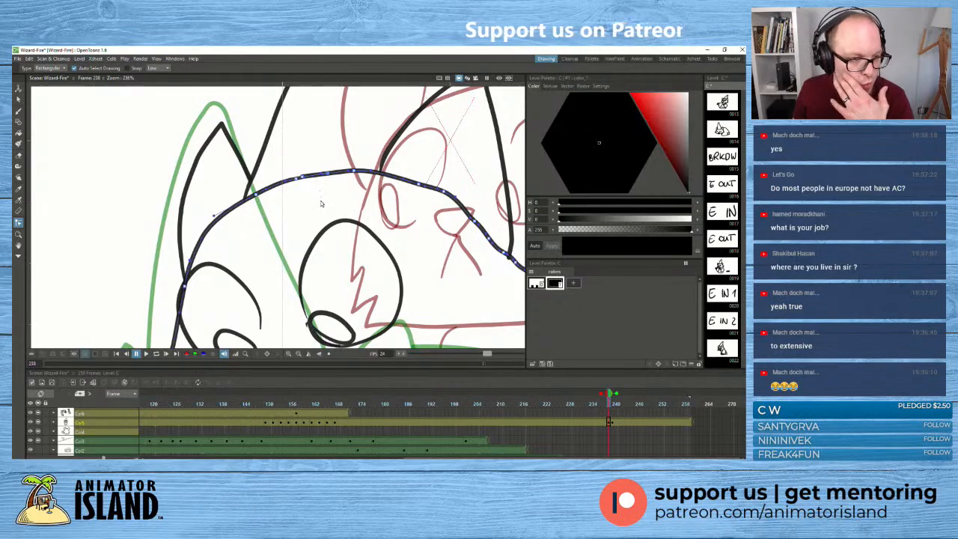
scroll(320, 203, "down", 4)
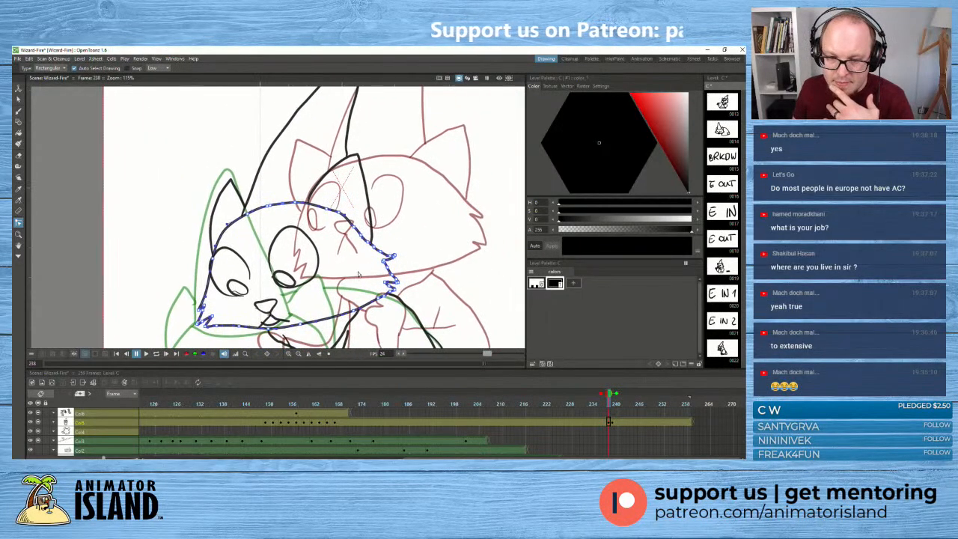
scroll(358, 273, "up", 4)
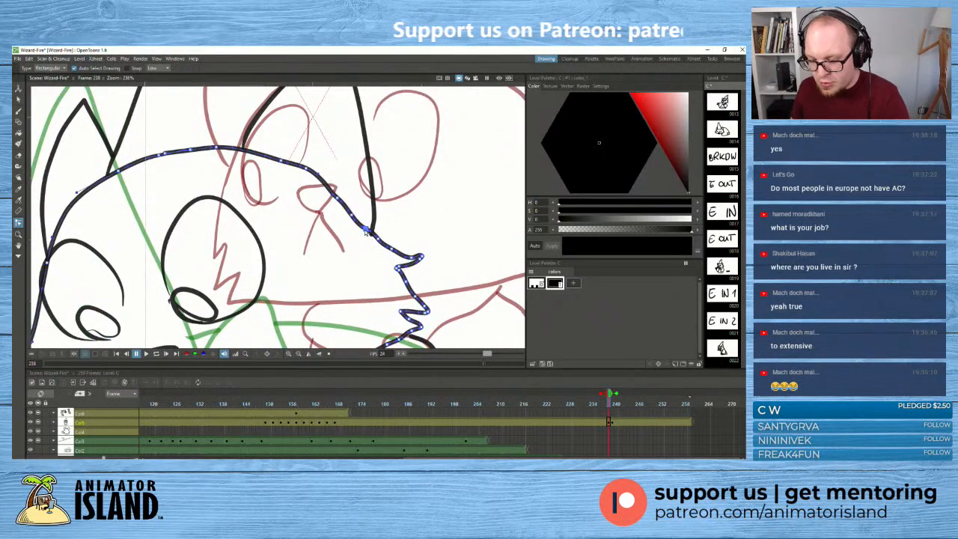
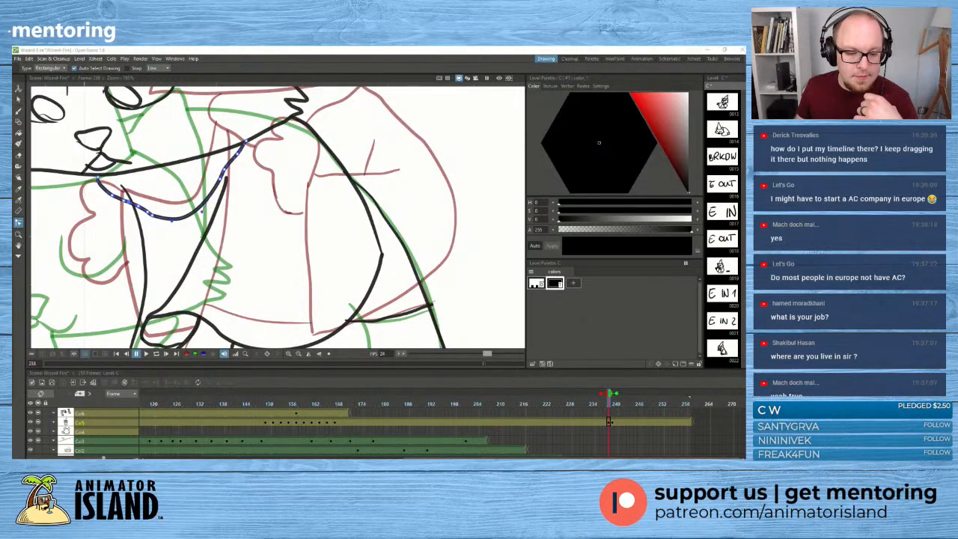
- Save the scene, then lower the top of the cat's front leg line to meet the collar and smooth its upper curve
scroll(222, 263, "down", 2)
key("ctrl+s")
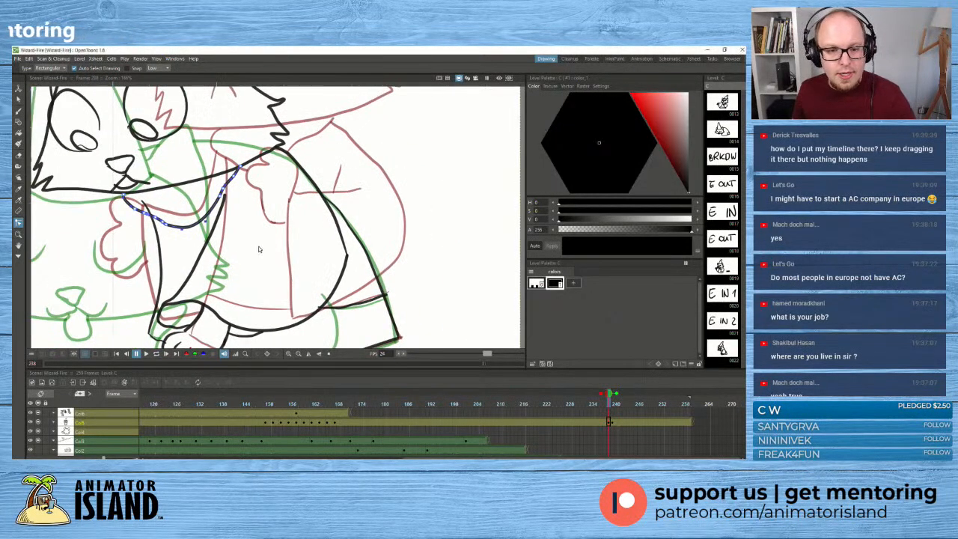
right_click(280, 237)
left_click(146, 205)
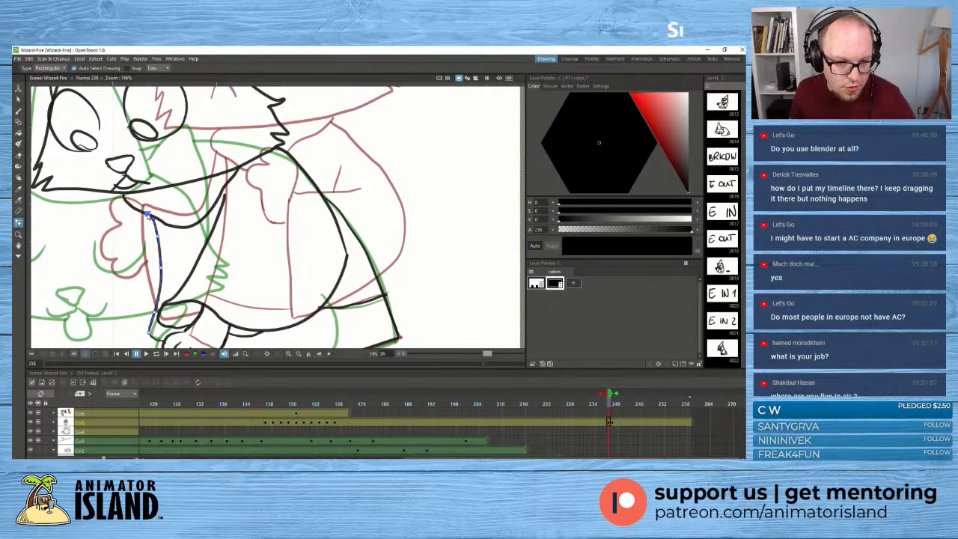
left_click(149, 217)
left_click_drag(157, 237, 158, 237)
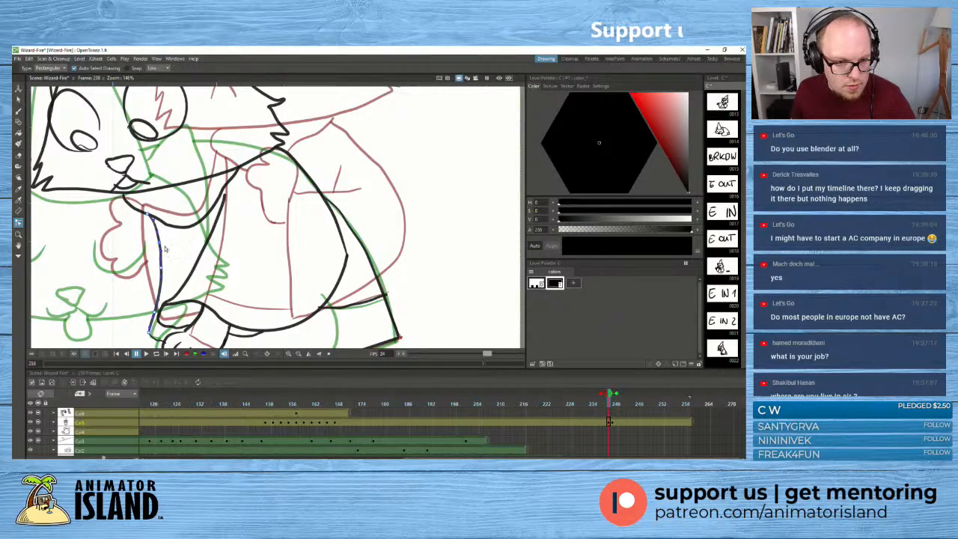
left_click(161, 243)
left_click_drag(161, 242, 158, 243)
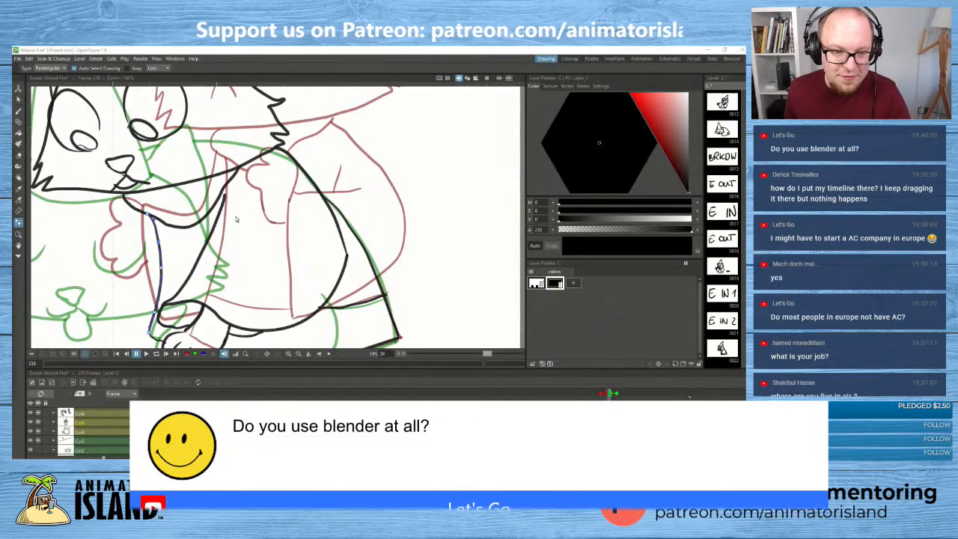
- Review the whole cat pose at frame 238 against the neighbouring key drawings and without the onion skin
scroll(141, 263, "down", 3)
left_click_drag(141, 264, 246, 264)
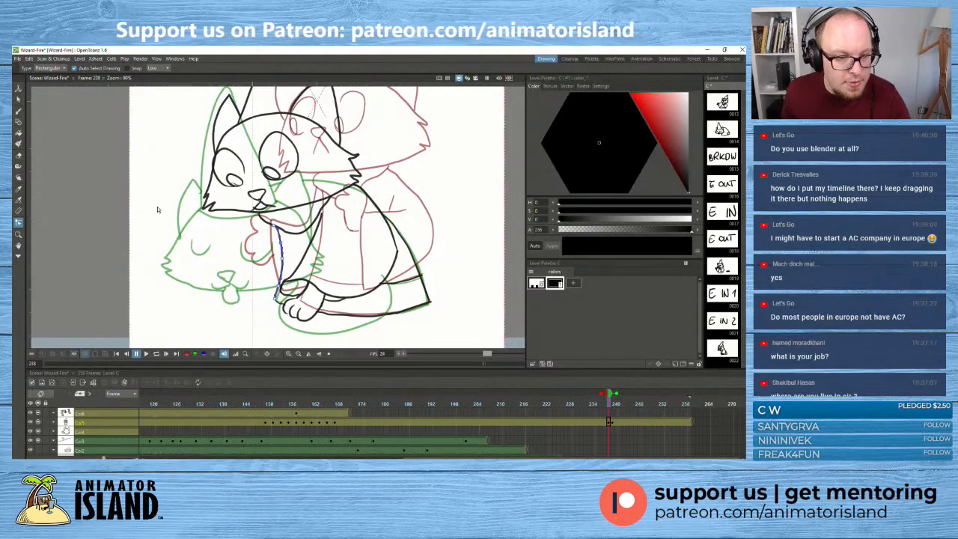
key("b")
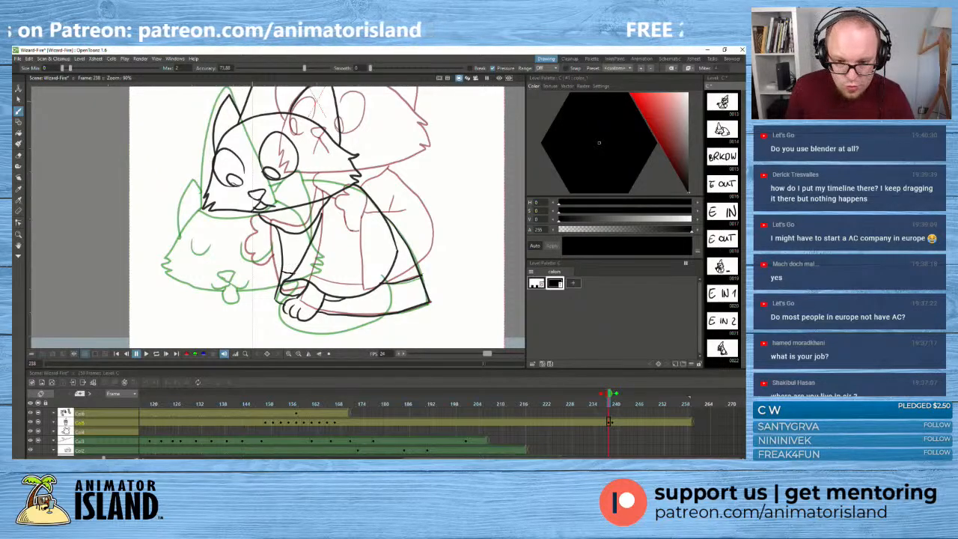
scroll(286, 249, "down", 2)
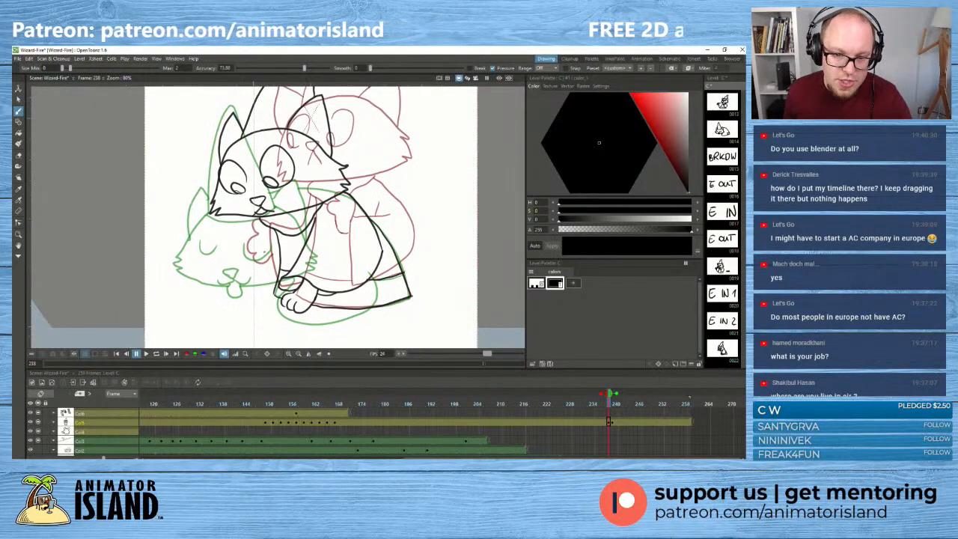
mouse_move(264, 262)
left_mouse_down()
mouse_move(281, 261)
mouse_move(250, 259)
mouse_move(251, 268)
left_mouse_up()
scroll(267, 266, "down", 1)
scroll(248, 258, "down", 1)
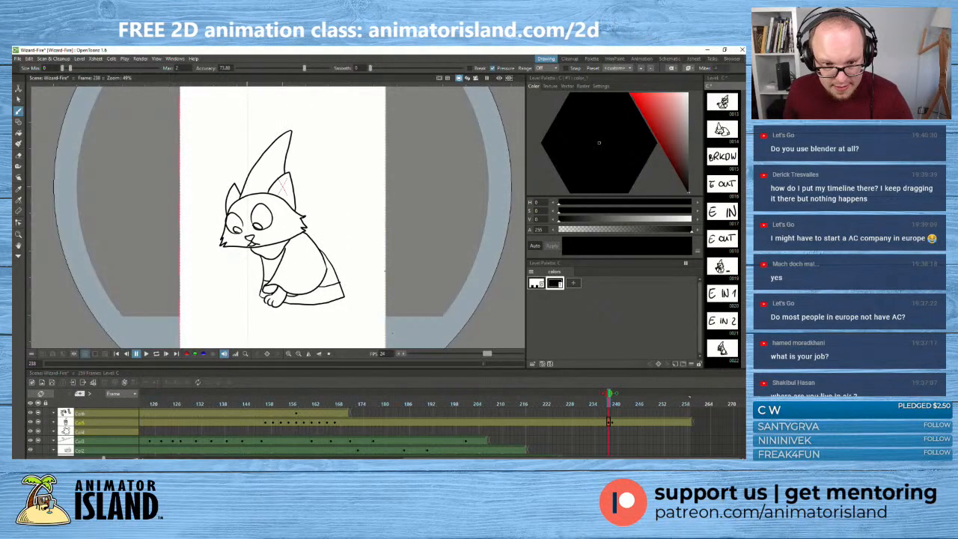
- Delete the tongue from the curled-up cat at frame 239 and close the gap in its chin line with the brush
key("s")
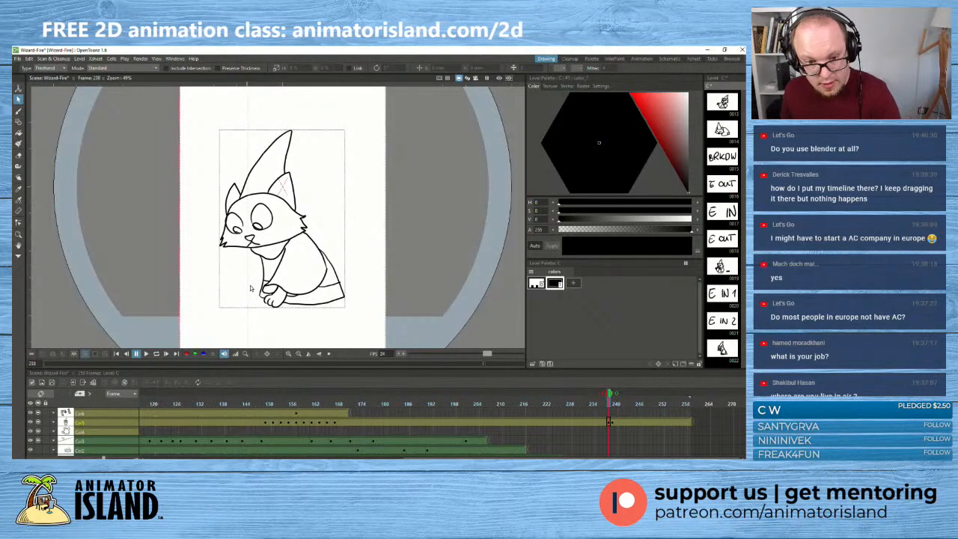
mouse_move(610, 396)
left_mouse_down()
mouse_move(604, 400)
mouse_move(611, 400)
left_mouse_up()
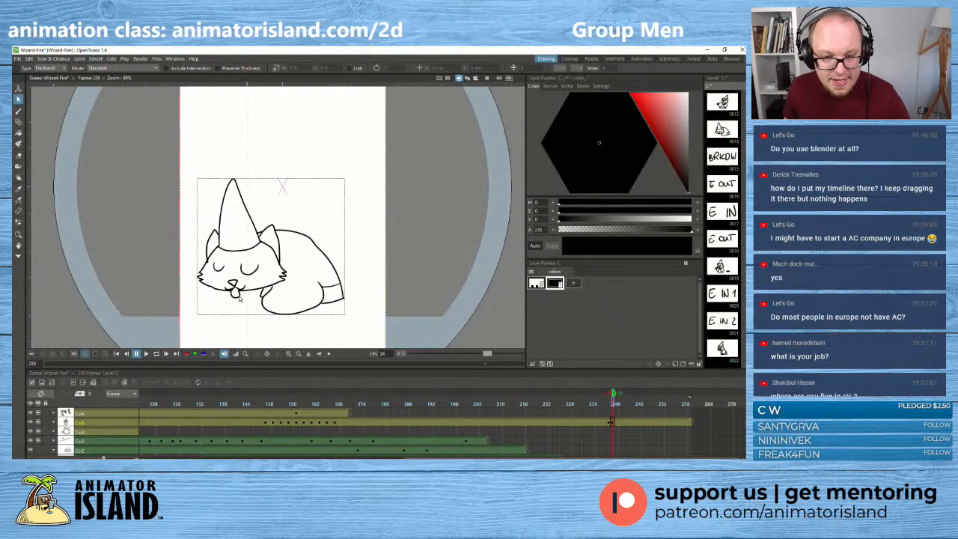
scroll(233, 300, "up", 4)
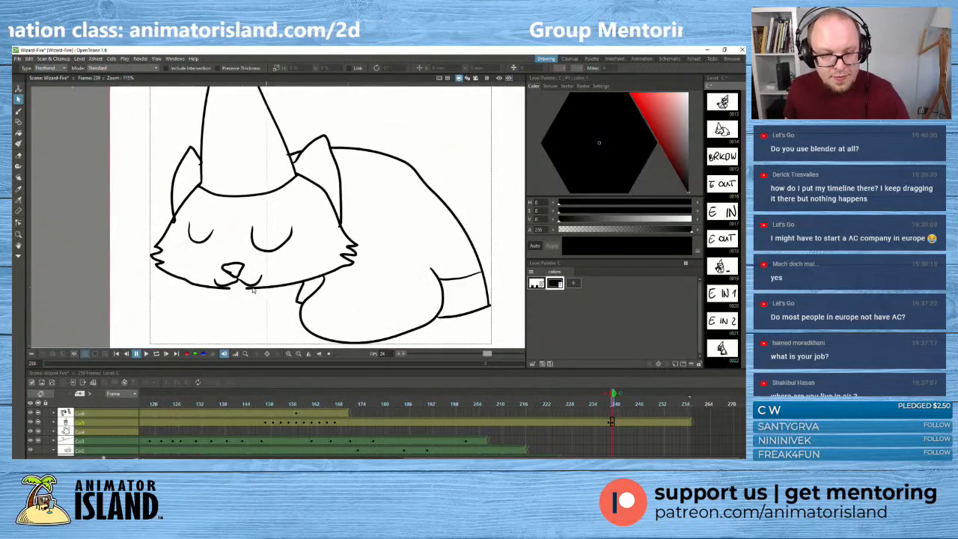
left_click(18, 110)
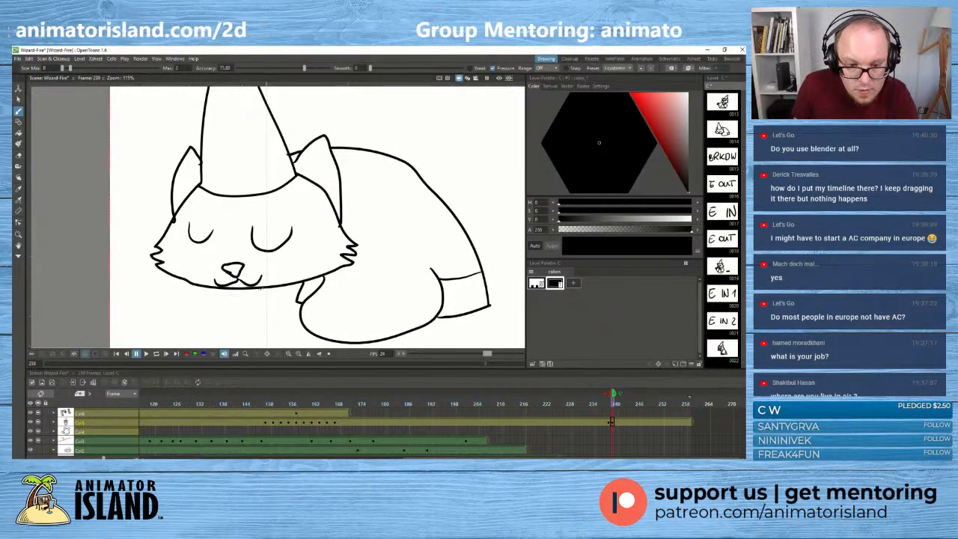
scroll(341, 133, "down", 3)
scroll(341, 133, "down", 2)
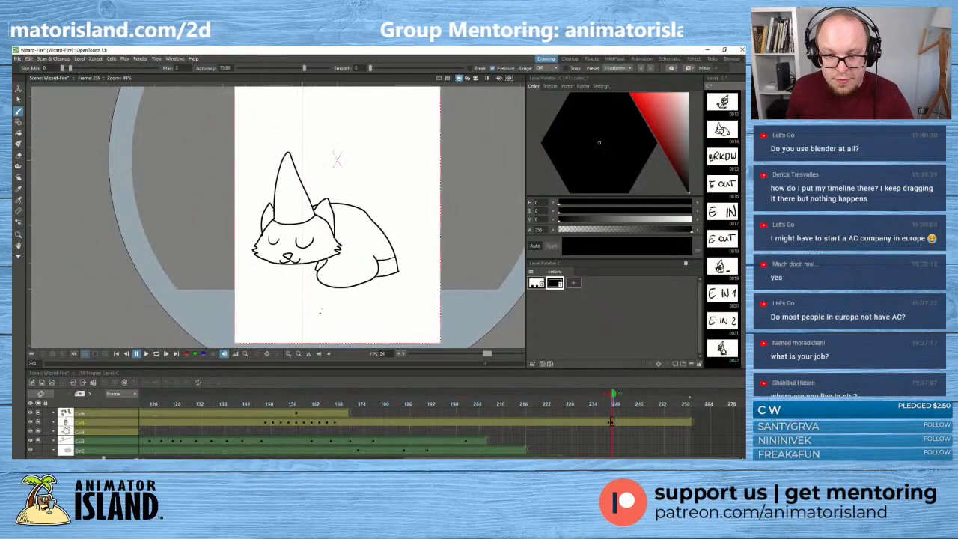
- Compare the drawings at frames 238 to 240 and stretch the curled-up cat's hat slightly taller at frame 239
mouse_move(612, 394)
left_mouse_down()
mouse_move(604, 404)
mouse_move(617, 403)
left_mouse_up()
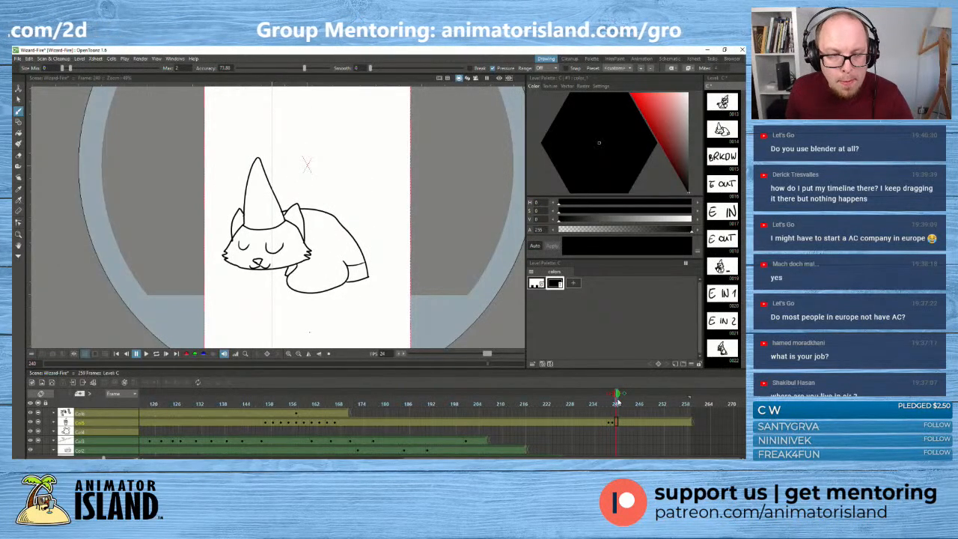
mouse_move(616, 402)
left_mouse_down()
mouse_move(604, 404)
mouse_move(611, 404)
left_mouse_up()
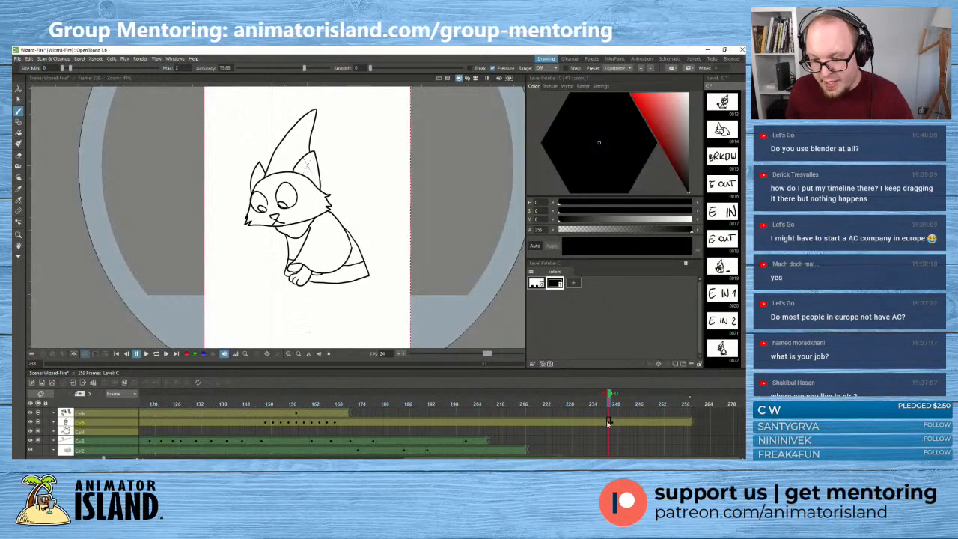
left_click_drag(610, 394, 613, 395)
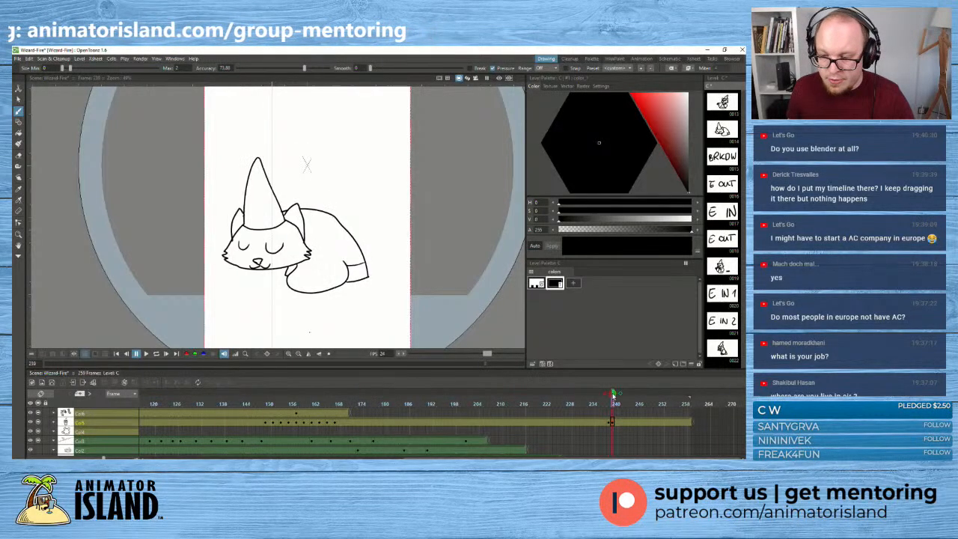
left_click(18, 99)
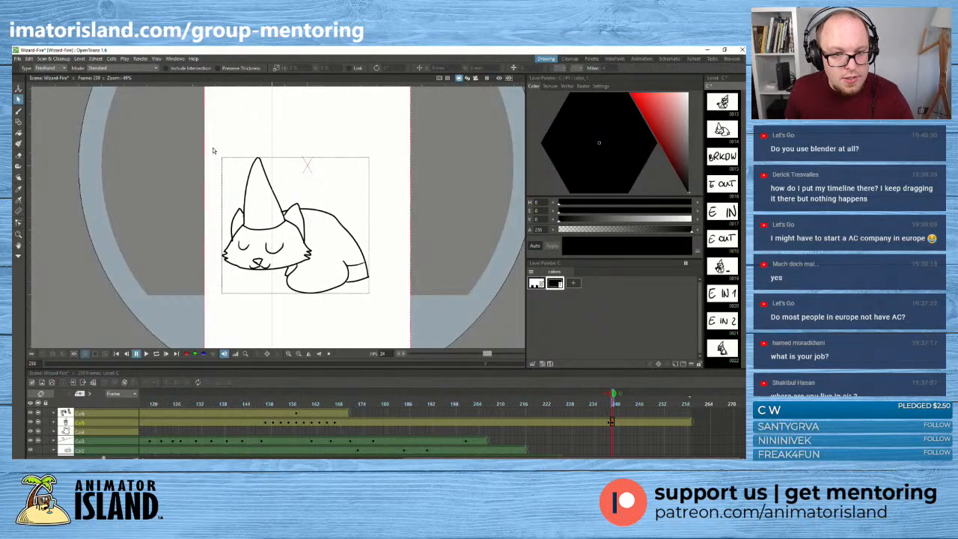
left_click(262, 164)
left_click_drag(263, 156, 263, 152)
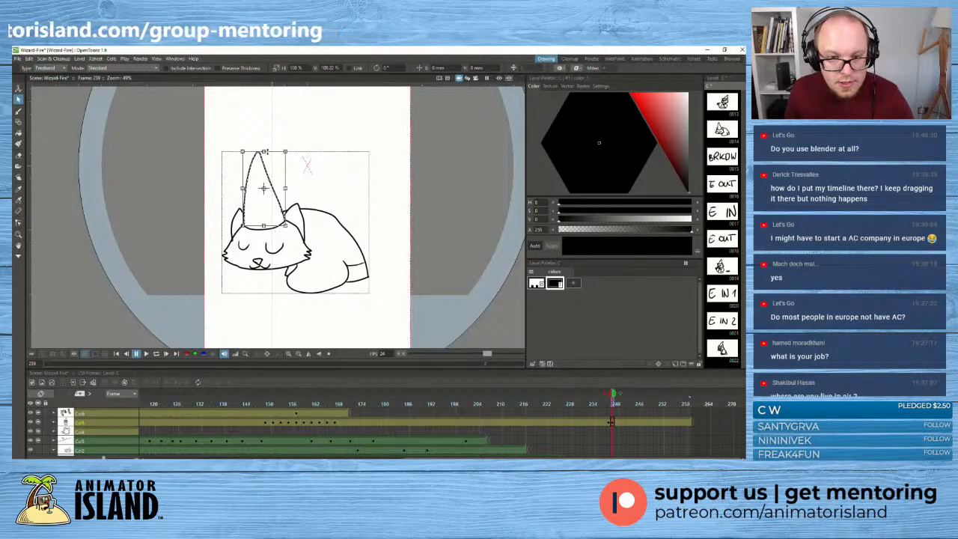
left_click(373, 160)
- Set the eraser type to Segment and erase the head outline piece showing inside the hat's base at frame 238
left_click_drag(613, 393, 610, 393)
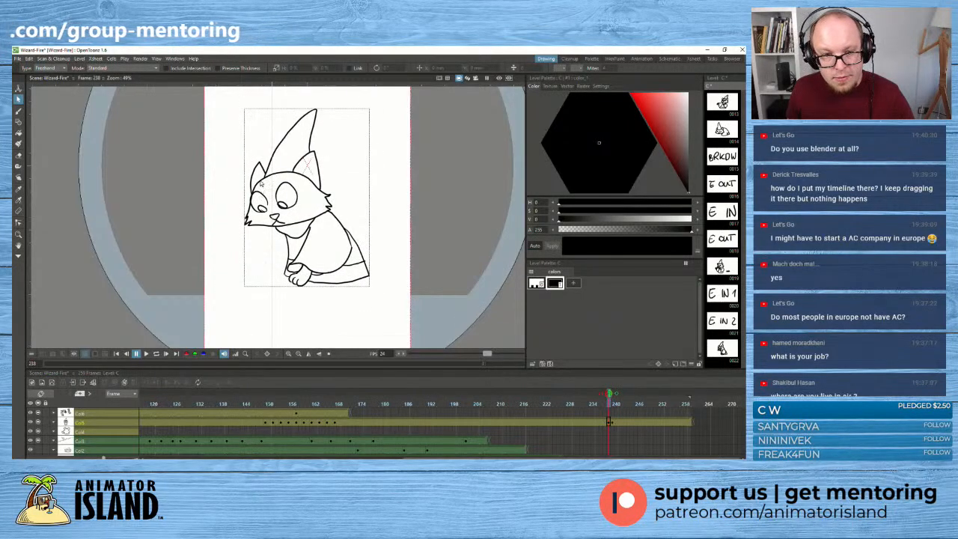
key("b")
scroll(260, 161, "up", 2)
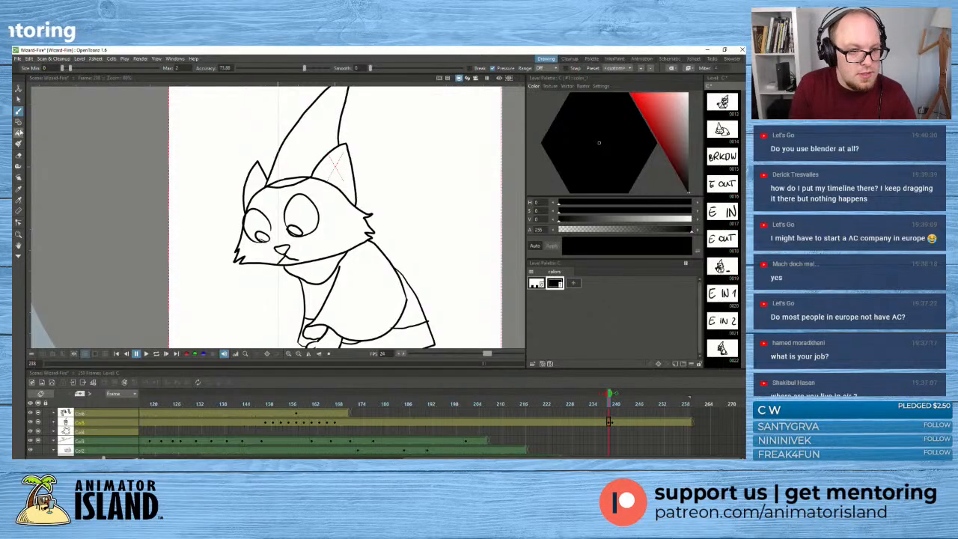
left_click(19, 155)
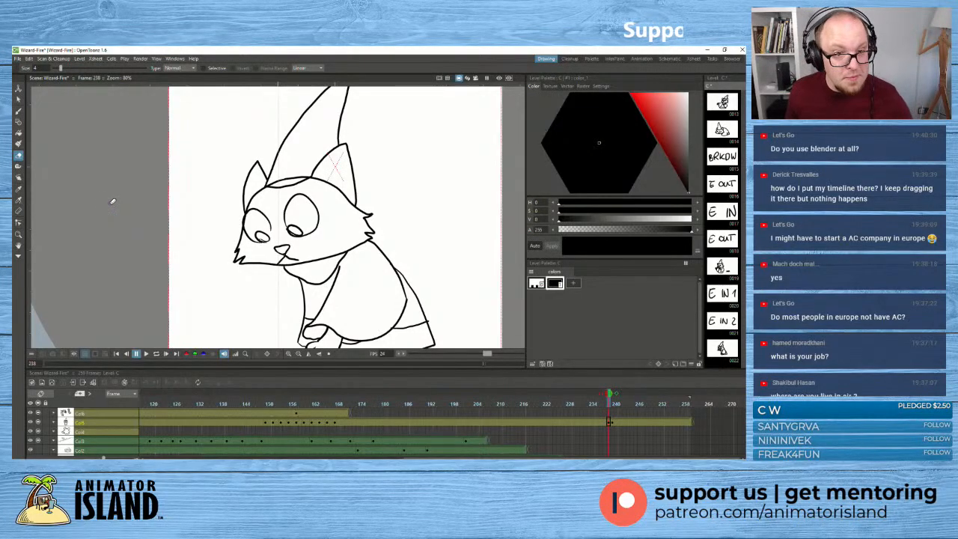
key("super+plus")
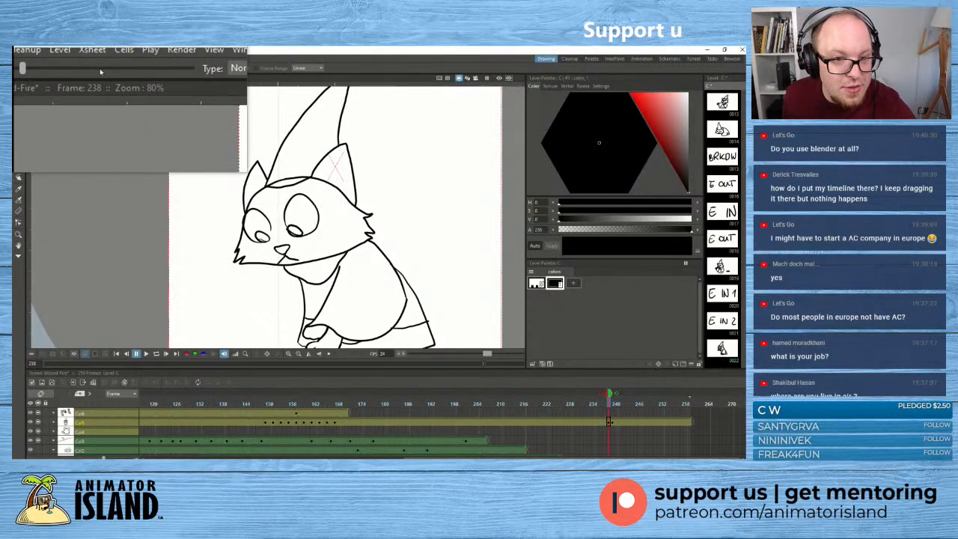
left_click(181, 67)
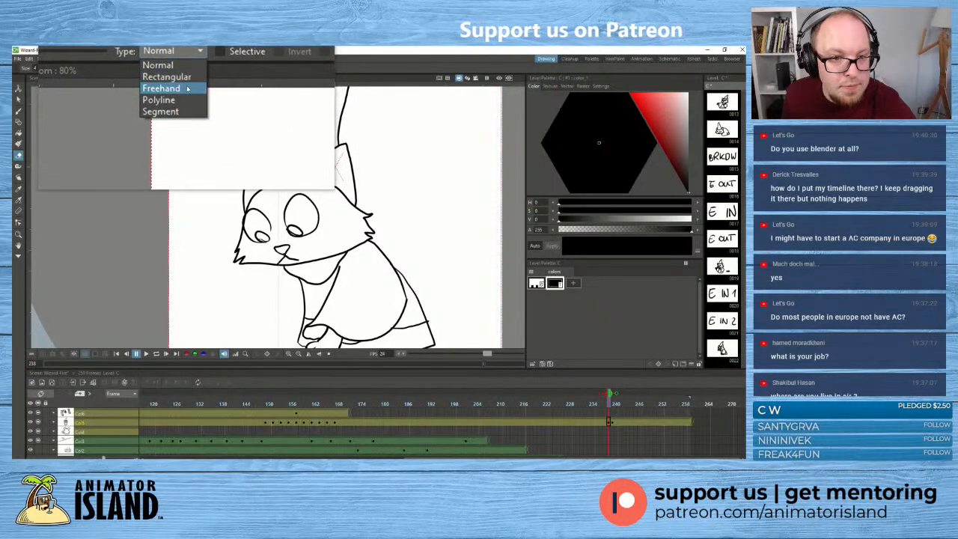
left_click(191, 99)
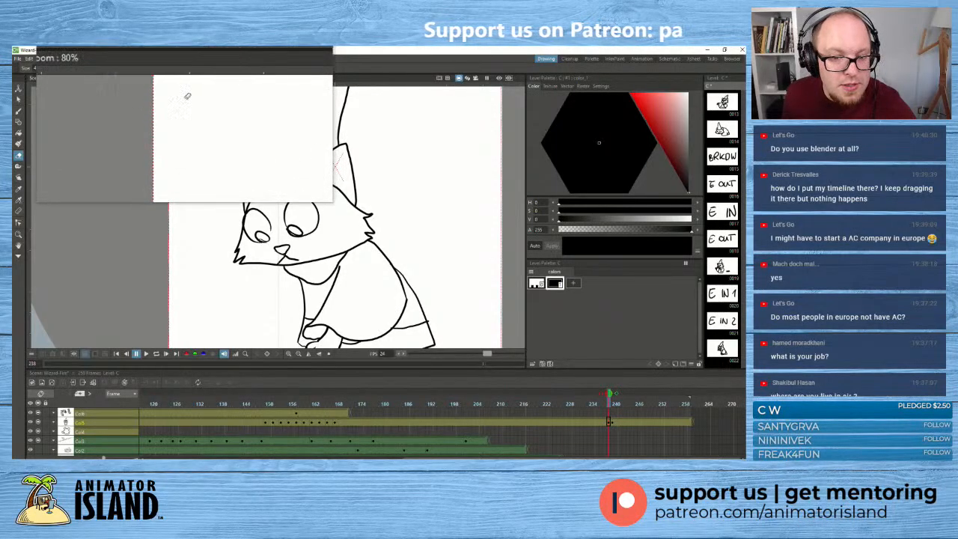
left_click(294, 176)
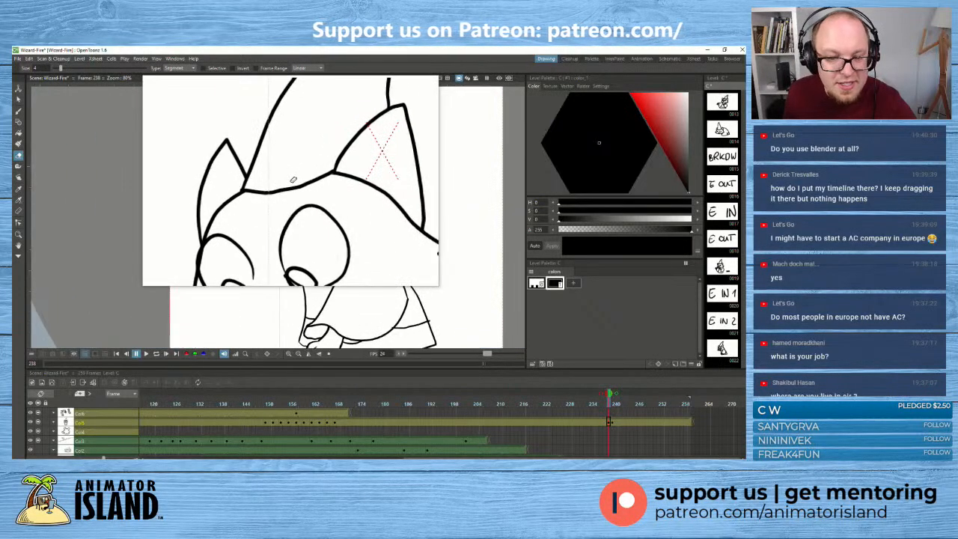
key("super+Escape")
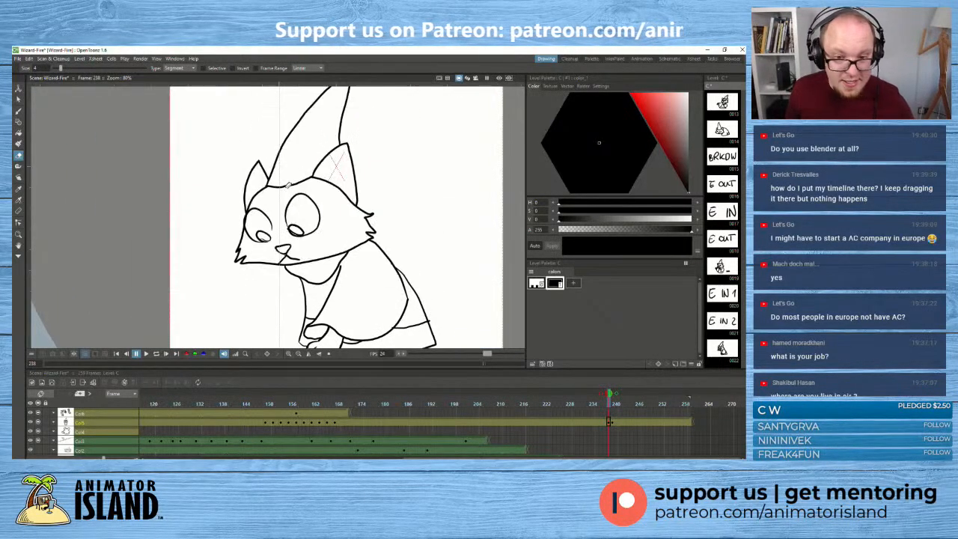
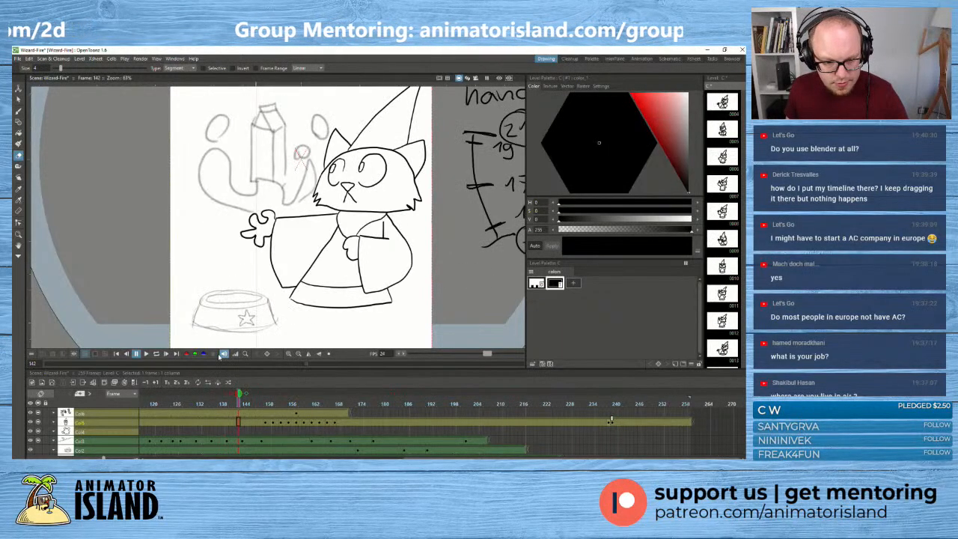
- Play the animation from frame 142 with the wizard cat and the milk carton, and go to frame 237
left_click(146, 354)
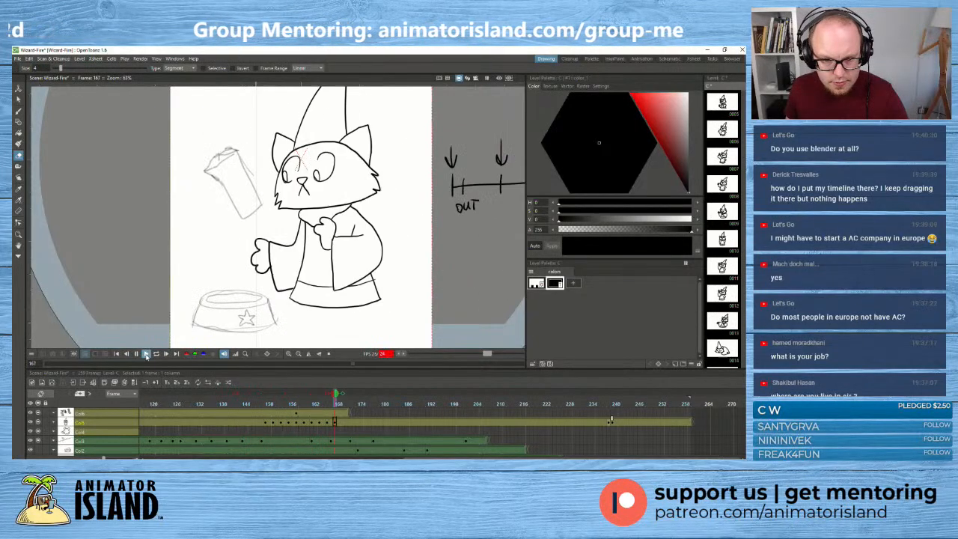
left_click(135, 354)
left_click(604, 403)
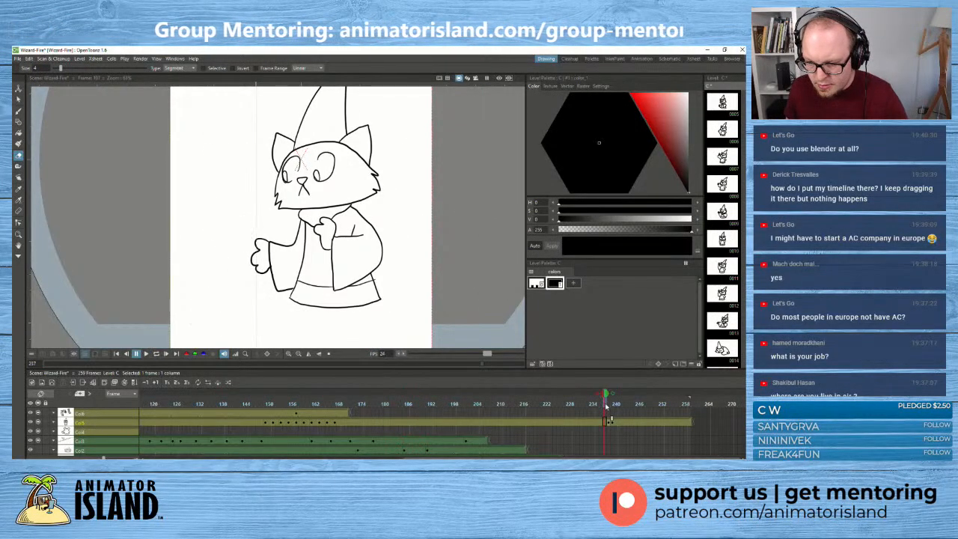
- Hold the in-between cat drawing for two frames, 237 and 238, shortening the preceding standing pose and keeping the curled-up drawing at frame 239
left_click_drag(606, 406, 615, 421)
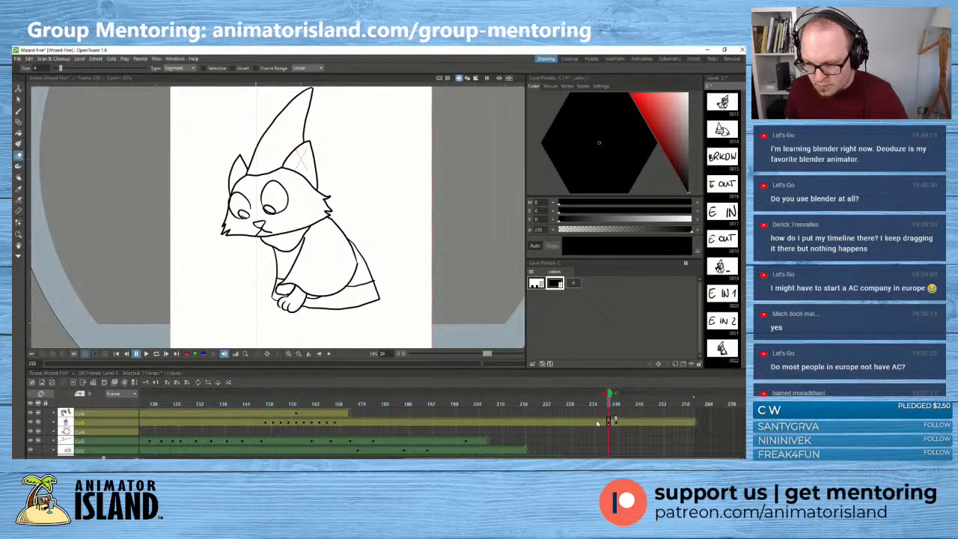
left_click(597, 421)
left_click(604, 422)
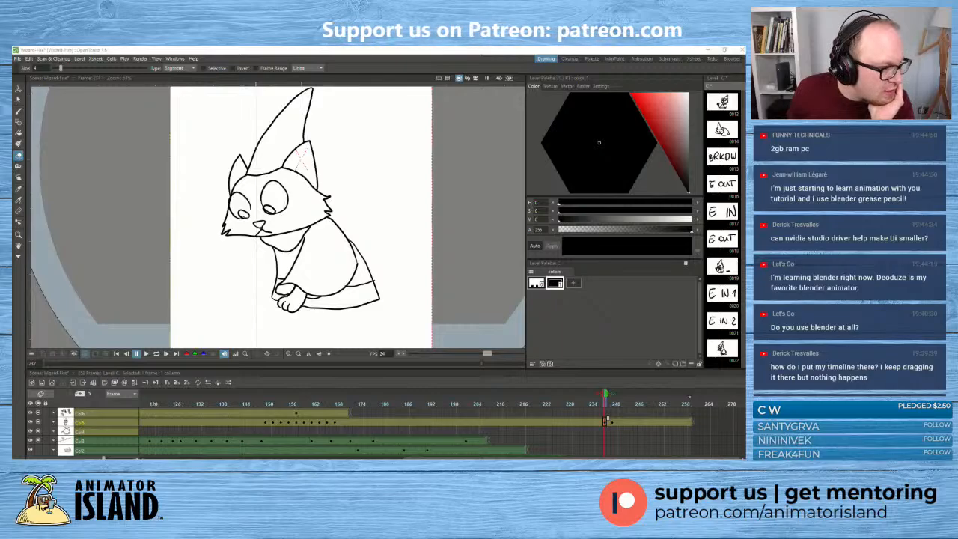
- Switch to the browser, look through the artwork posts on dedouze's Instagram profile, and return to OpenToonz
left_click_drag(13, 183, 436, 113)
left_click(489, 113)
scroll(123, 177, "up", 10)
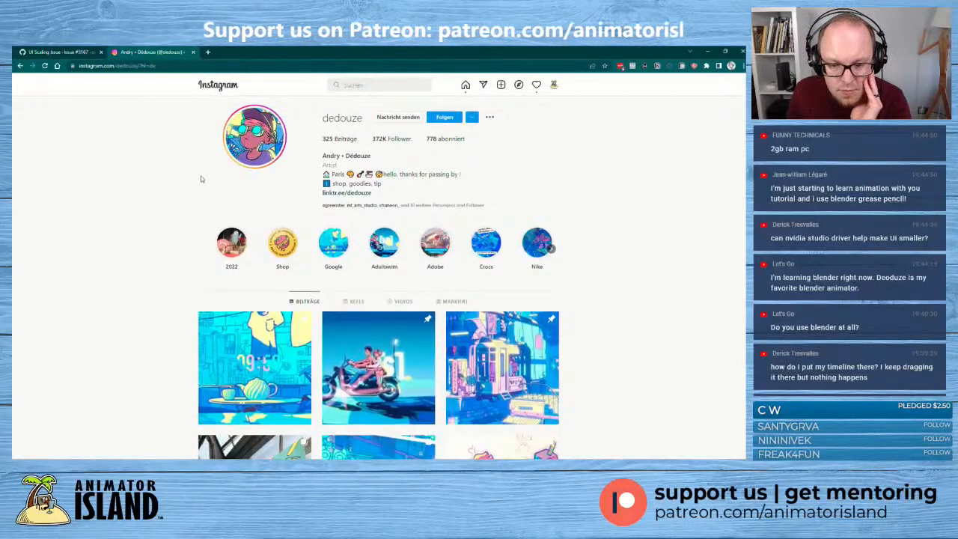
scroll(201, 178, "down", 3)
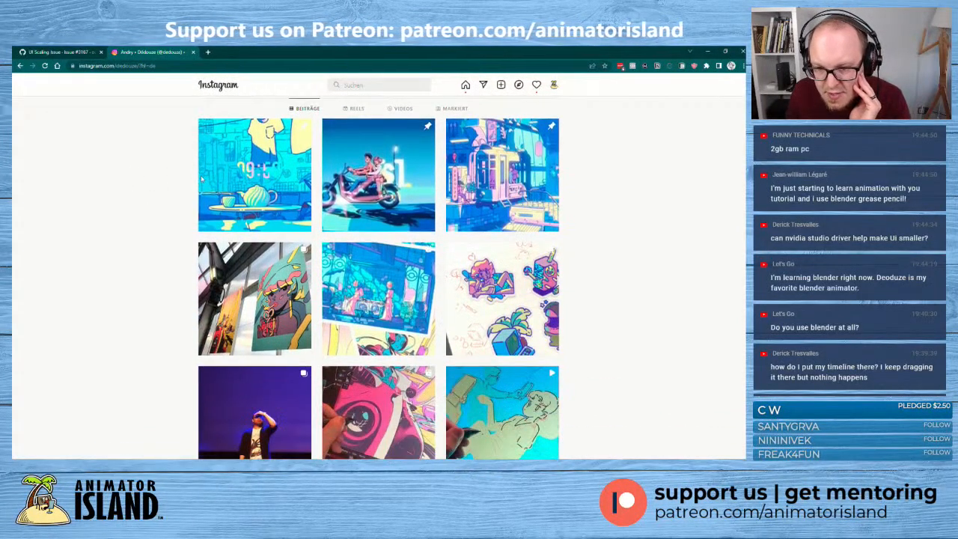
scroll(200, 178, "down", 3)
scroll(250, 131, "down", 1)
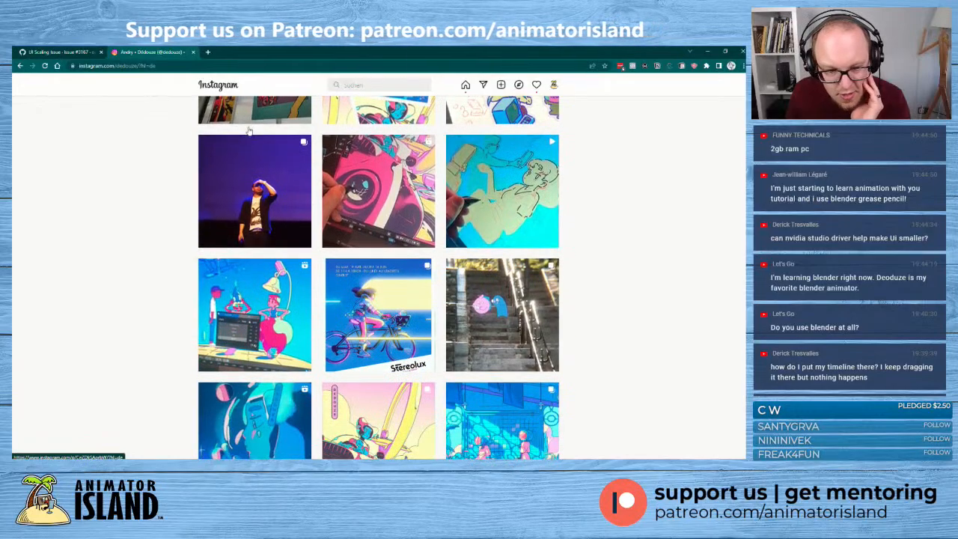
scroll(249, 131, "down", 3)
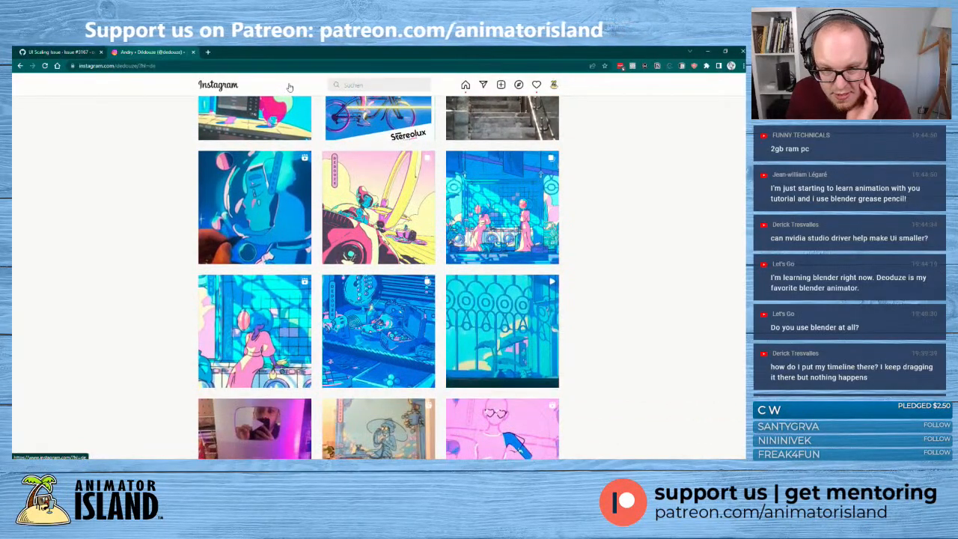
scroll(307, 285, "down", 1)
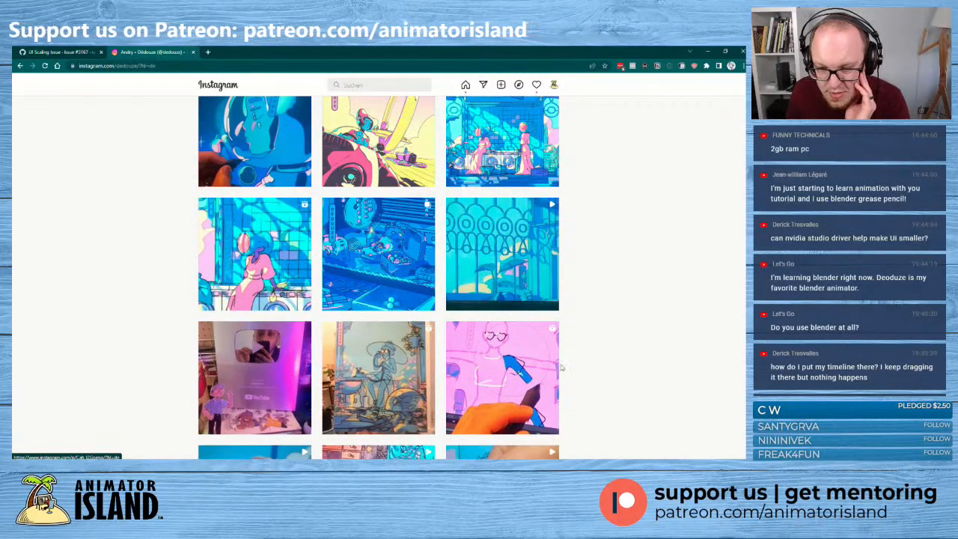
scroll(627, 400, "down", 2)
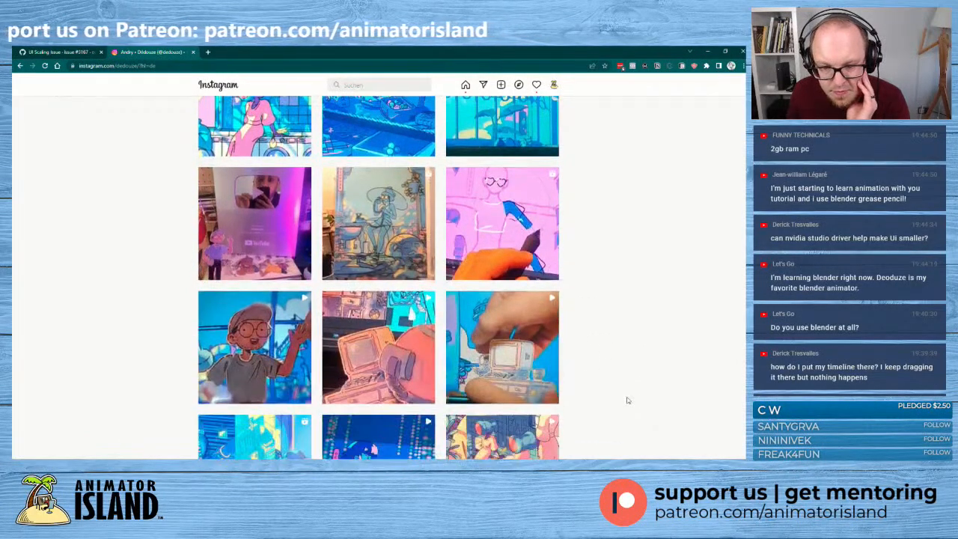
scroll(625, 396, "down", 2)
scroll(626, 397, "down", 2)
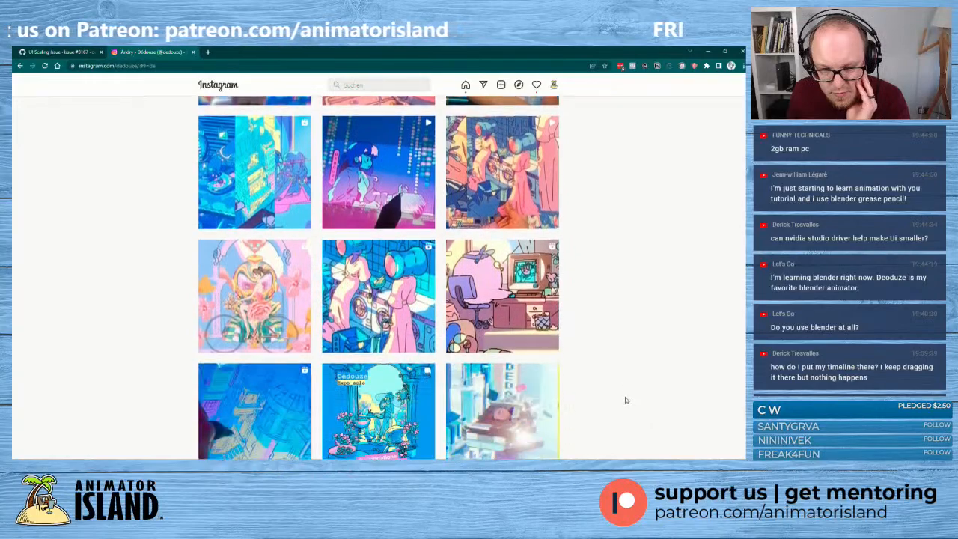
scroll(625, 399, "down", 1)
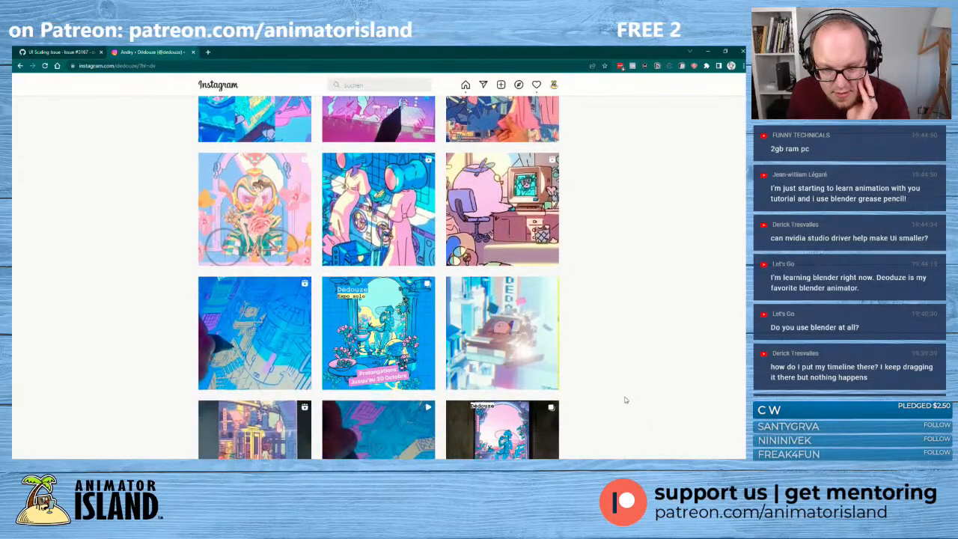
left_click_drag(561, 56, 14, 159)
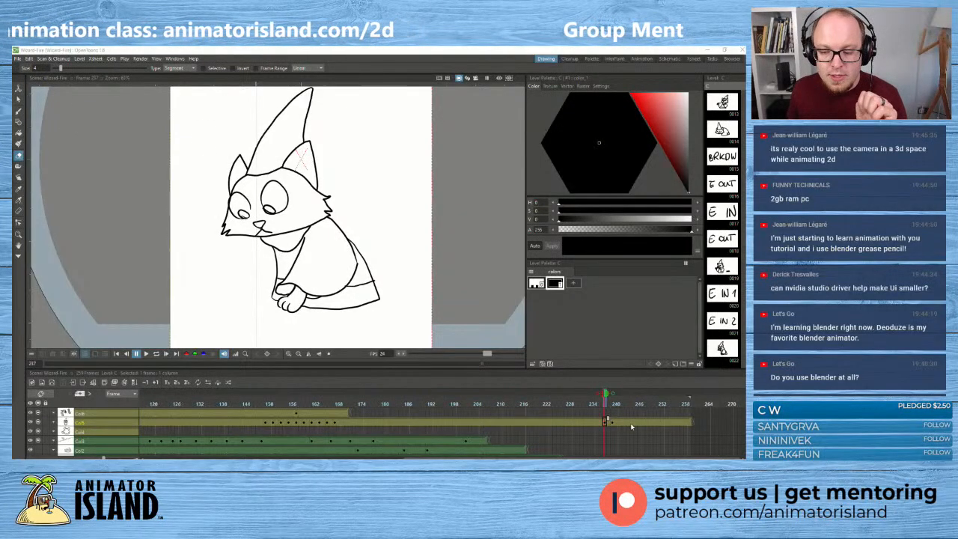
- Scrub back and forth between frames 235 and 239 to review the cat's transition from standing to curled up
left_click_drag(606, 394, 597, 396)
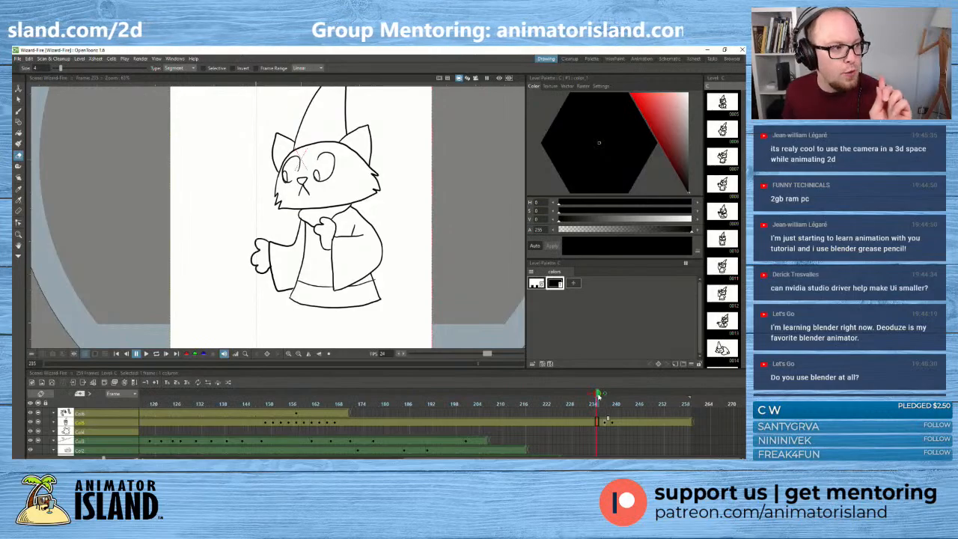
left_click_drag(598, 396, 608, 402)
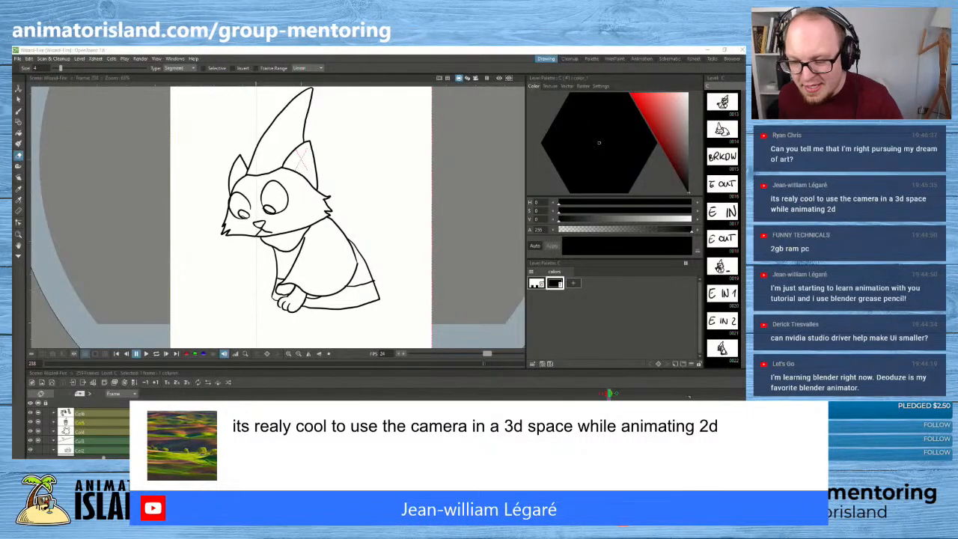
mouse_move(610, 394)
left_mouse_down()
mouse_move(590, 394)
mouse_move(613, 395)
left_mouse_up()
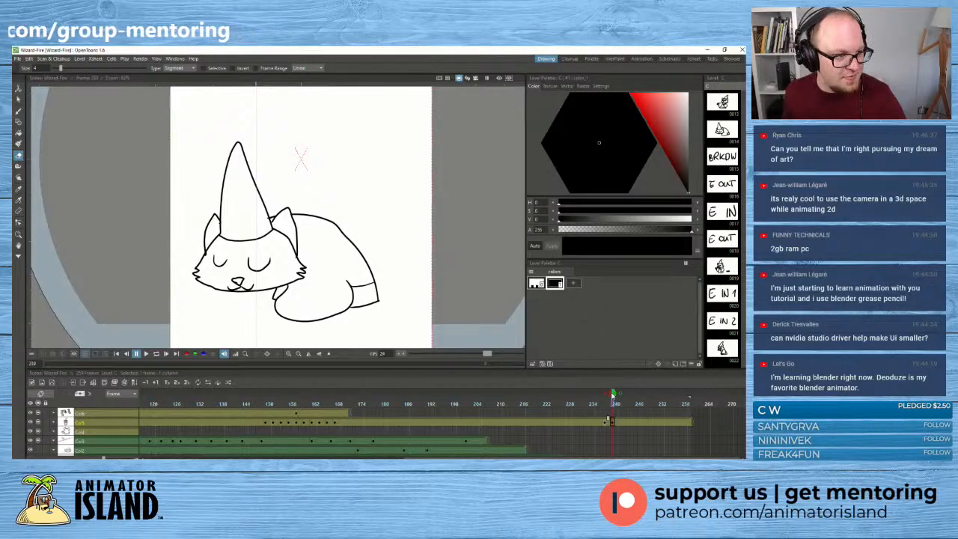
left_click_drag(613, 395, 609, 395)
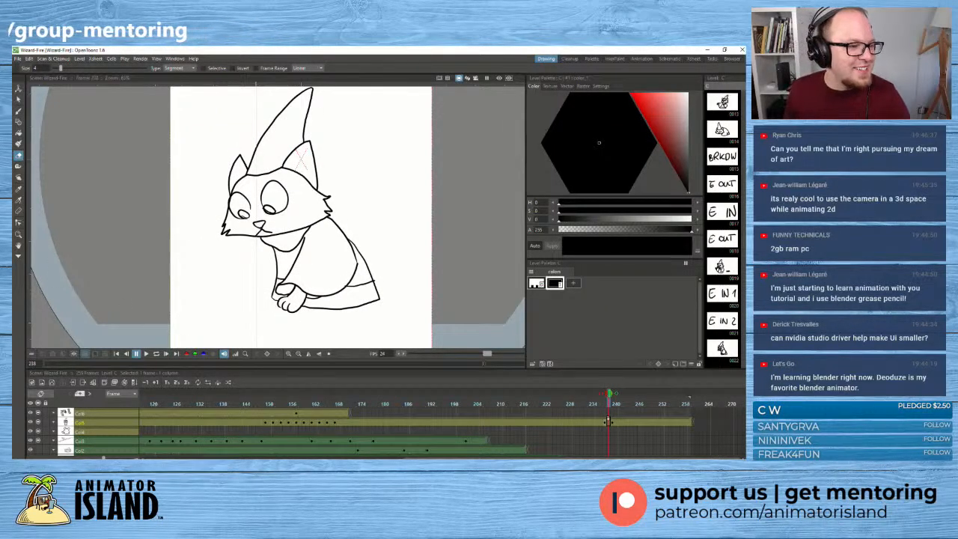
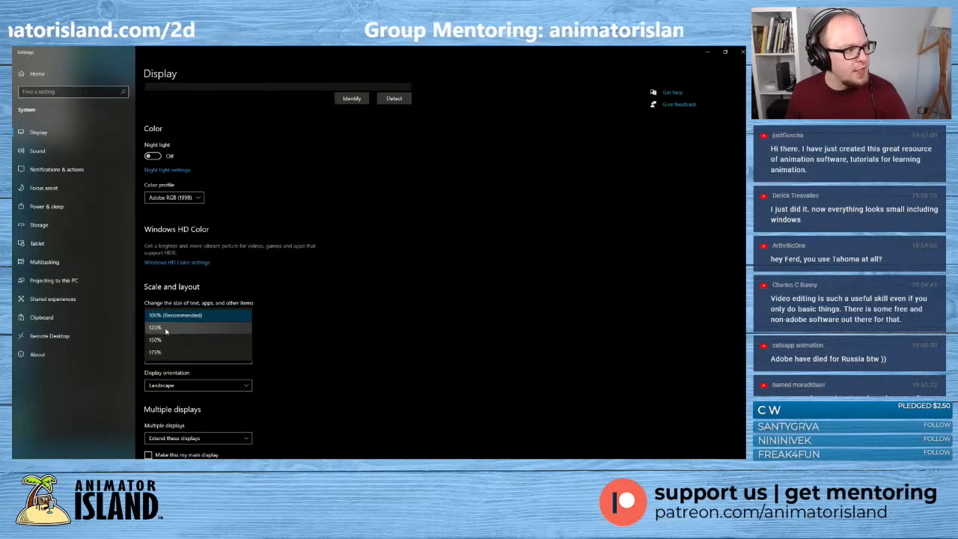
- Dismiss the display scale choices in the Windows settings, keeping 100%, and switch back to OpenToonz
left_click(391, 322)
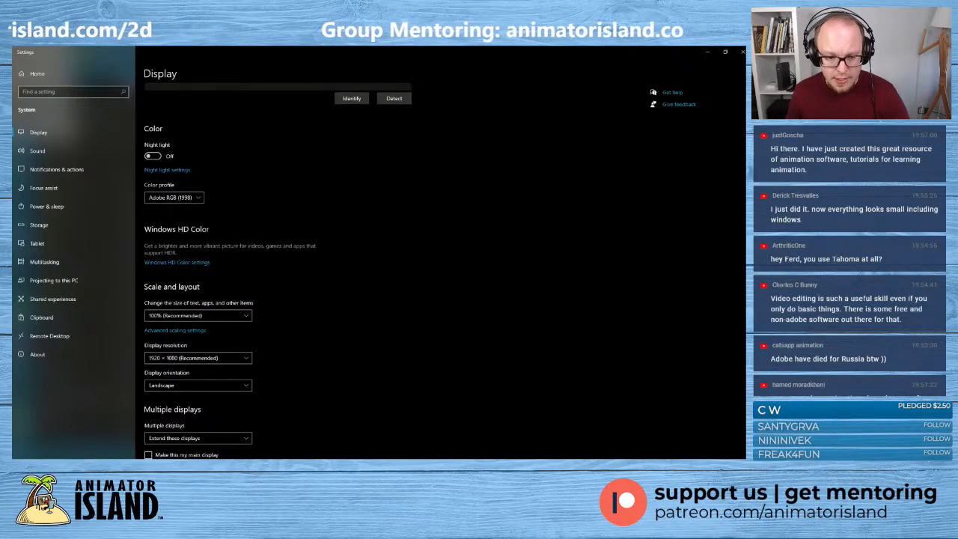
key("super")
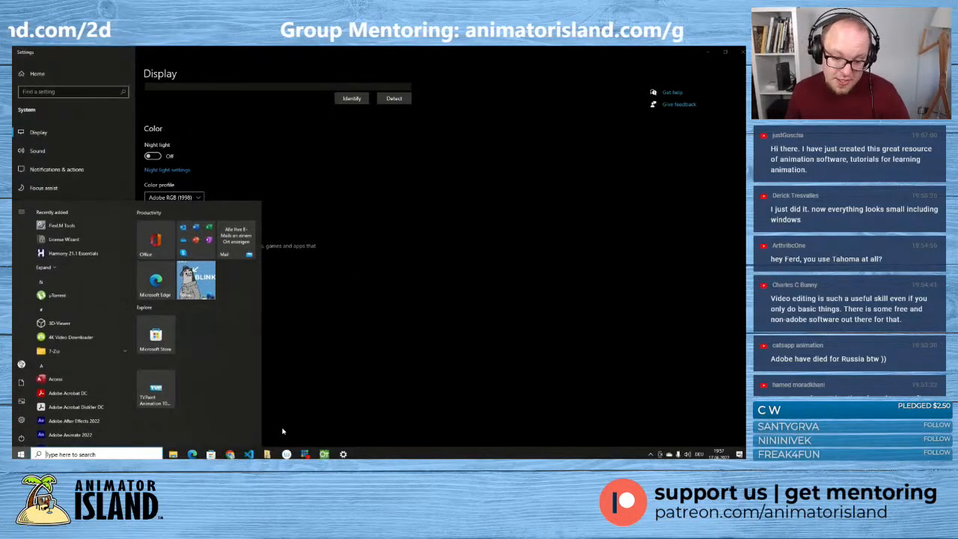
left_click(324, 456)
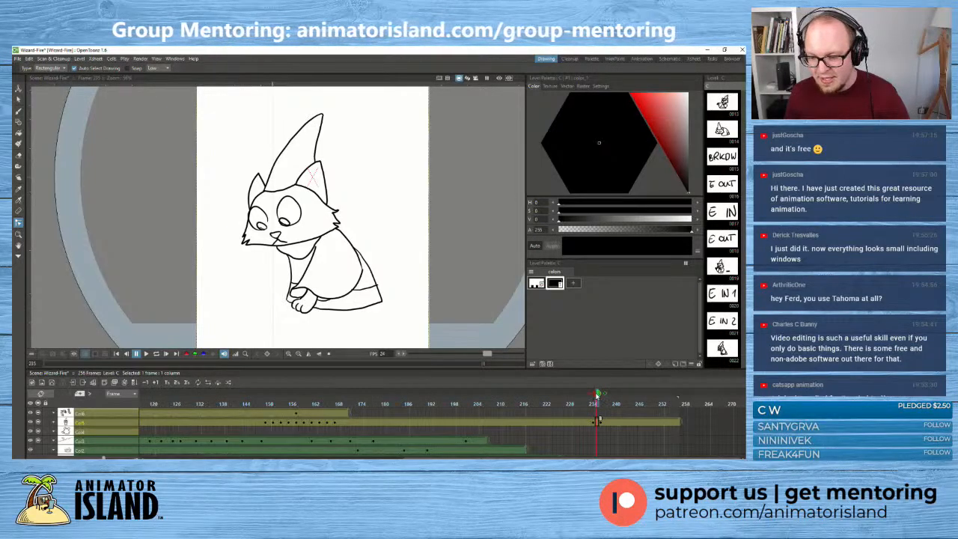
- Scrub back and forth between frames 228 and 235 to review the cat's change from standing to the in-between pose
mouse_move(598, 395)
left_mouse_down()
mouse_move(582, 394)
mouse_move(622, 395)
mouse_move(583, 394)
mouse_move(592, 395)
left_mouse_up()
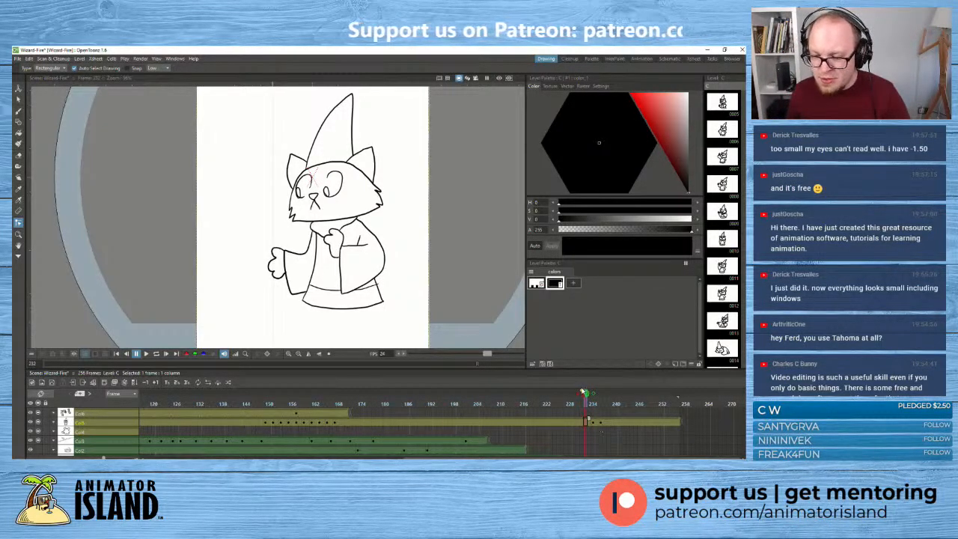
mouse_move(587, 394)
left_mouse_down()
mouse_move(610, 394)
mouse_move(589, 400)
mouse_move(589, 427)
mouse_move(604, 424)
mouse_move(591, 424)
left_mouse_up()
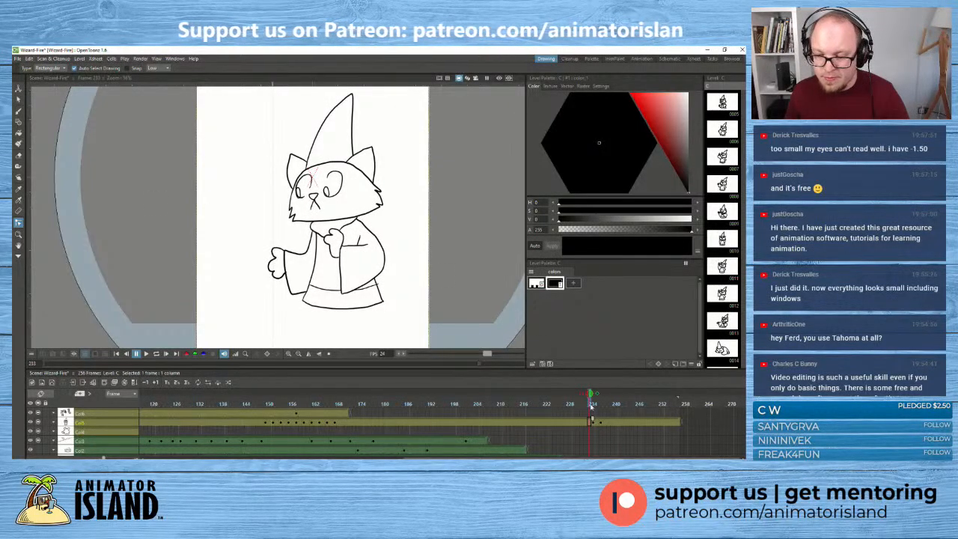
left_click(594, 424)
left_click_drag(599, 424, 587, 423)
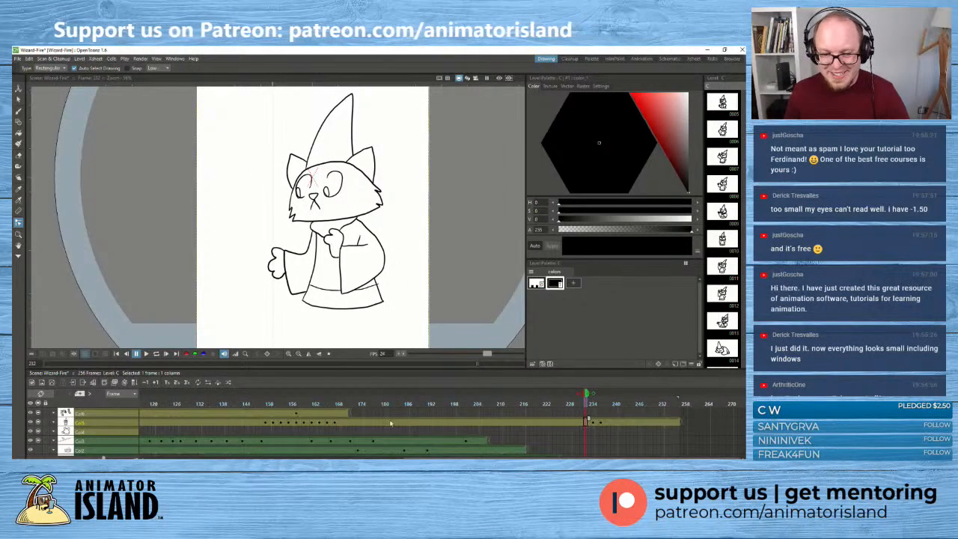
left_click_drag(266, 403, 594, 408)
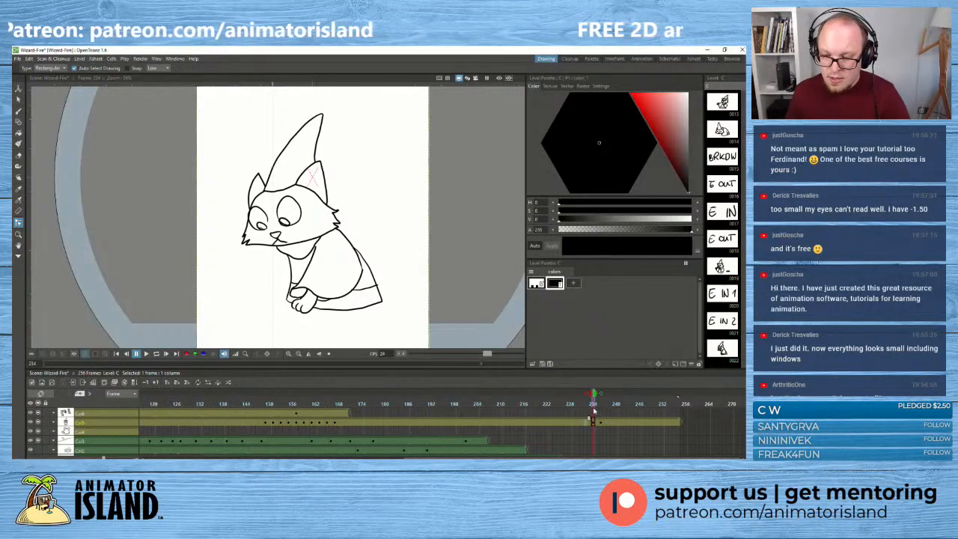
mouse_move(593, 410)
left_mouse_down()
mouse_move(610, 417)
mouse_move(595, 419)
left_mouse_up()
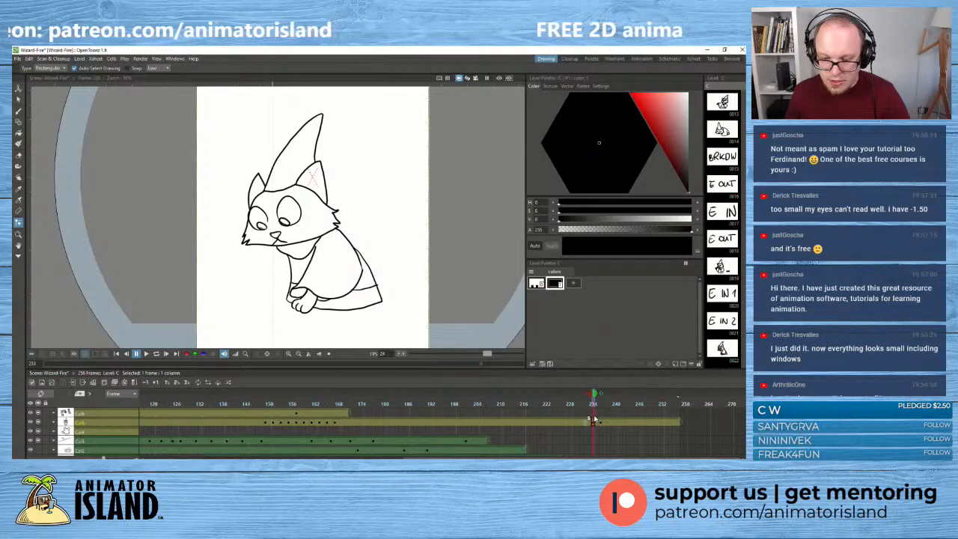
left_click(592, 420)
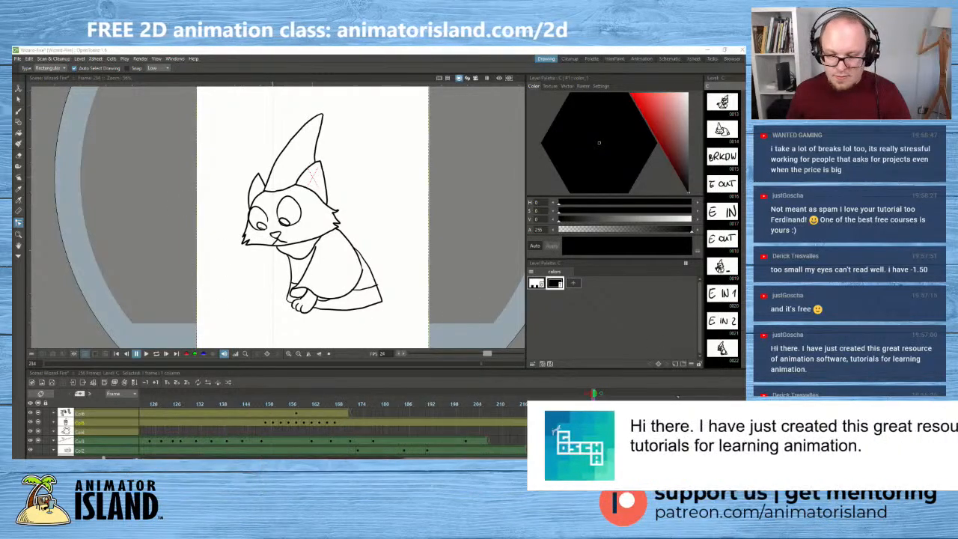
left_click_drag(575, 423, 588, 426)
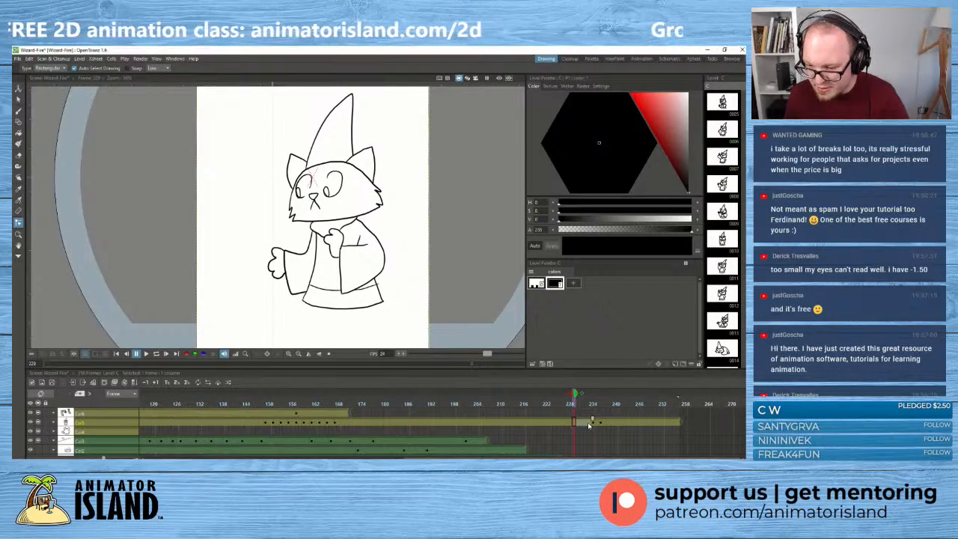
left_click(592, 423)
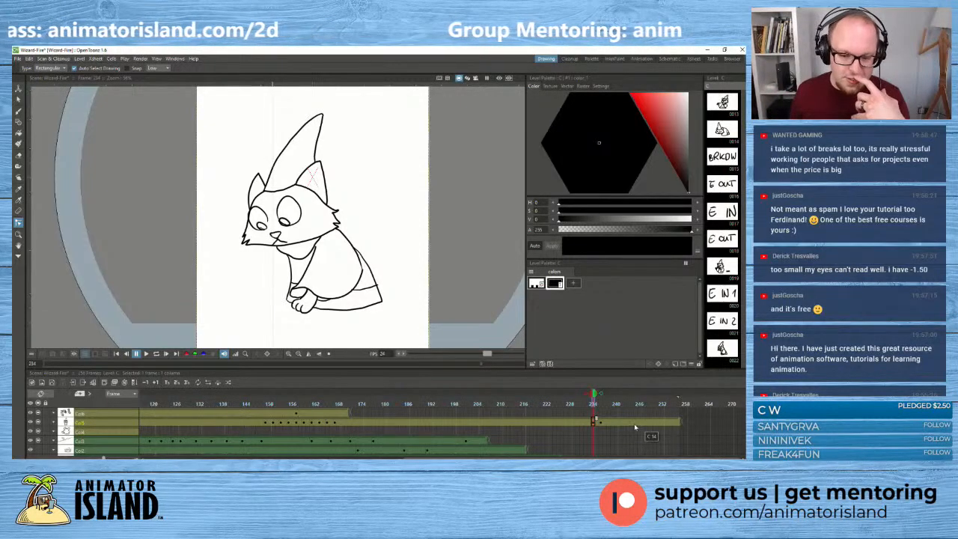
left_click_drag(596, 398, 594, 394)
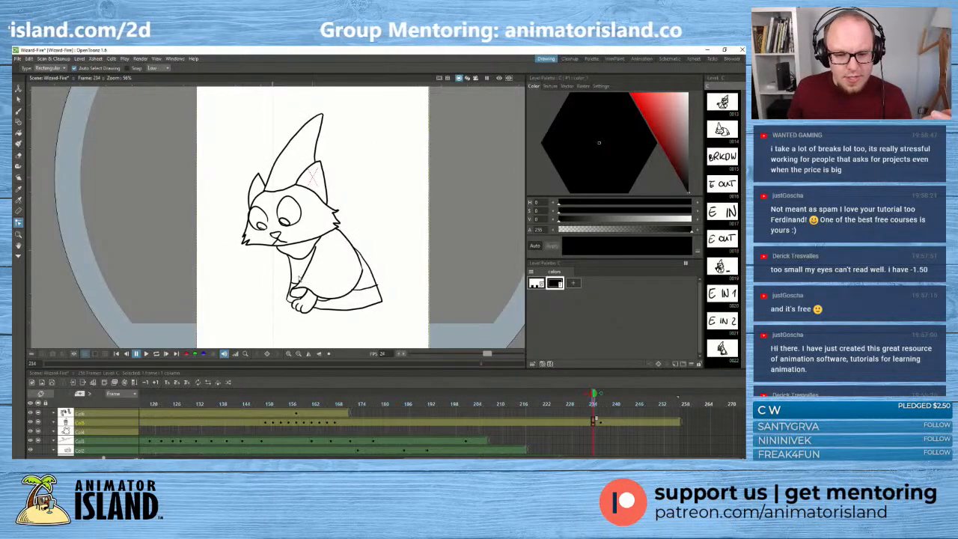
- Delete the sleeve and lower body outline strokes around the cat's front paw in the drawing at frame 234
left_click(301, 280)
scroll(303, 298, "up", 3)
left_click(301, 282)
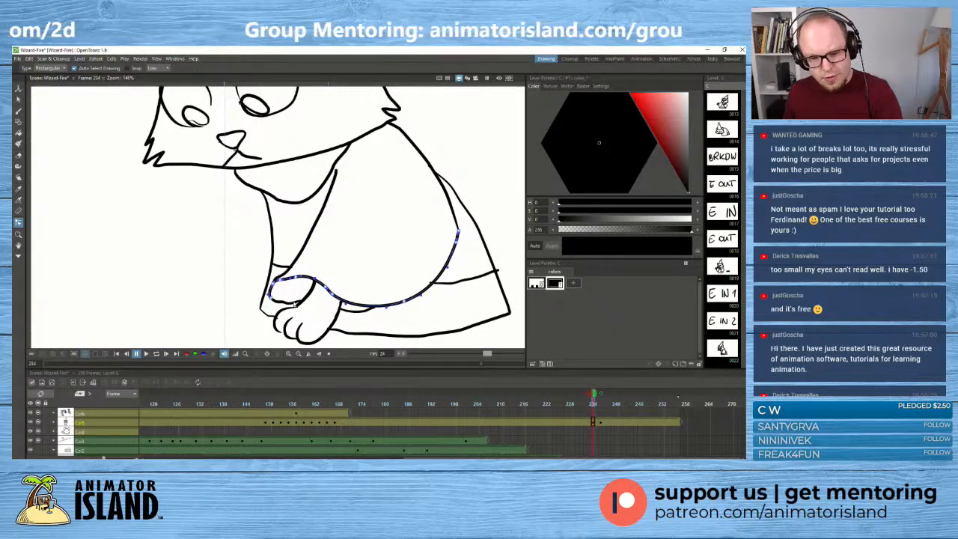
left_click(292, 303)
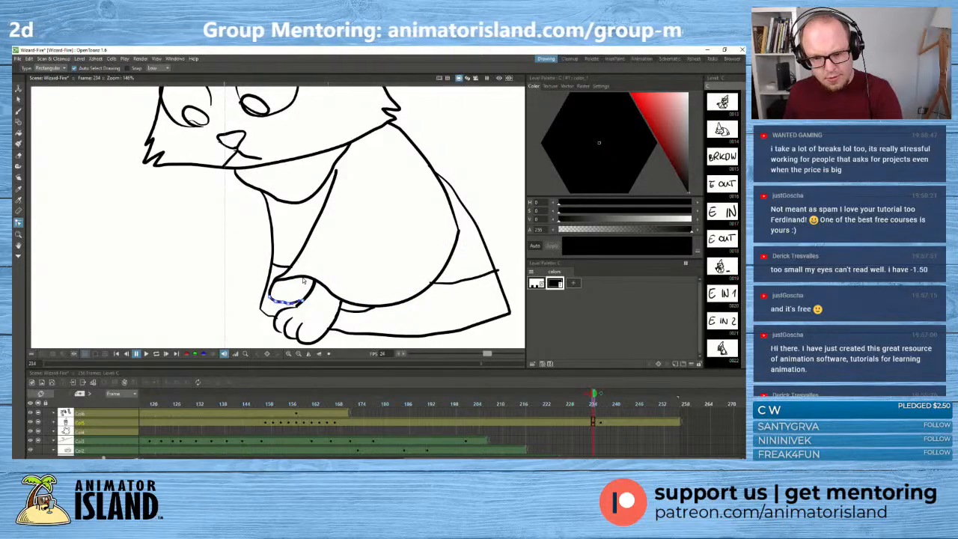
left_click(303, 280)
left_click(19, 99)
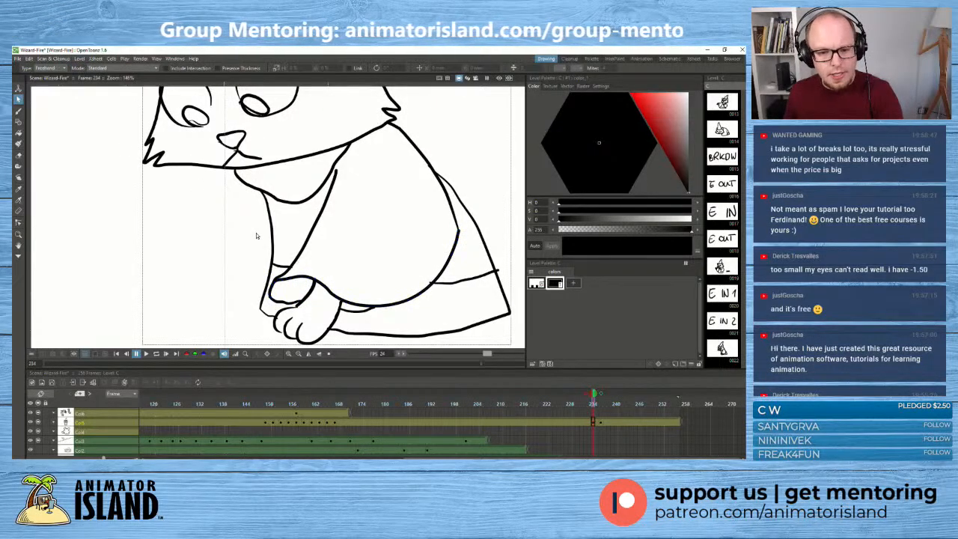
left_click(303, 279)
key("Delete")
left_click(297, 303)
key("Delete")
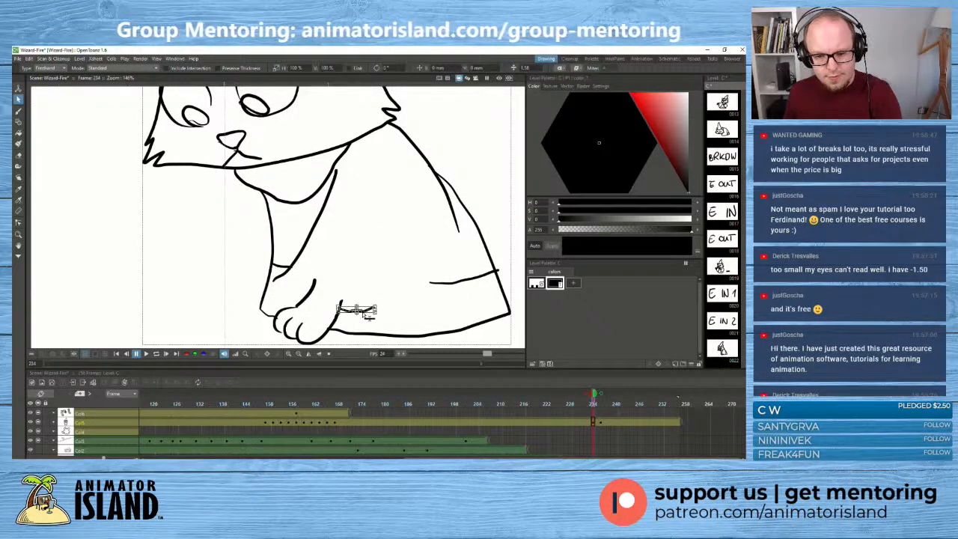
- Turn on onion skin for the drawings before and after frame 234
left_click(596, 394)
scroll(338, 257, "down", 1)
scroll(338, 256, "down", 1)
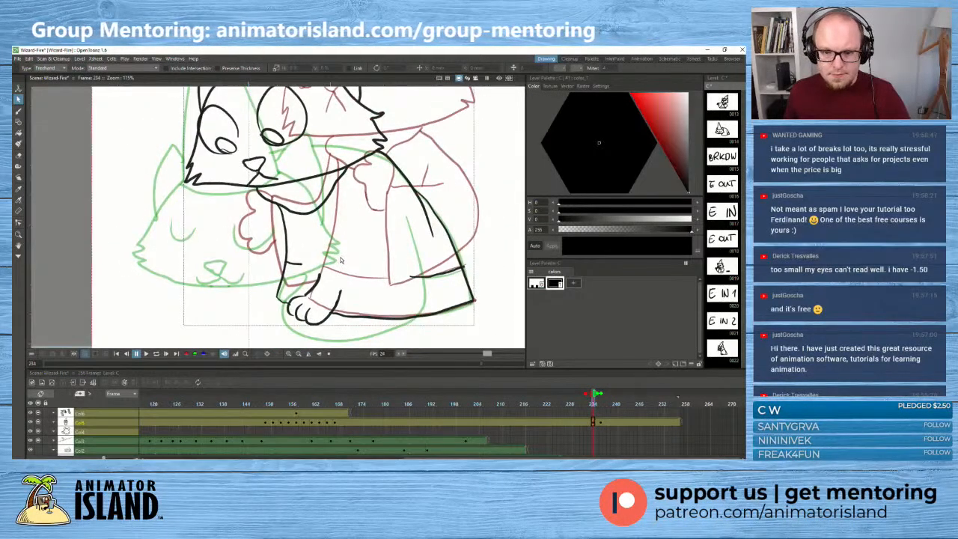
- Brush a new lower sleeve curve from the front paw along the body's bottom to its back, undoing unsatisfactory attempts
left_click(18, 112)
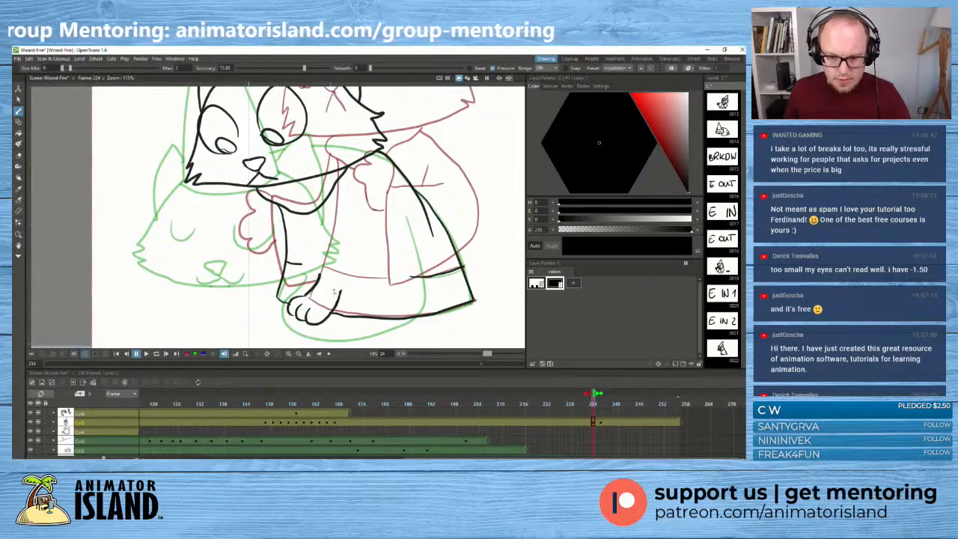
mouse_move(319, 274)
left_mouse_down()
mouse_move(429, 295)
mouse_move(413, 306)
mouse_move(342, 288)
left_mouse_up()
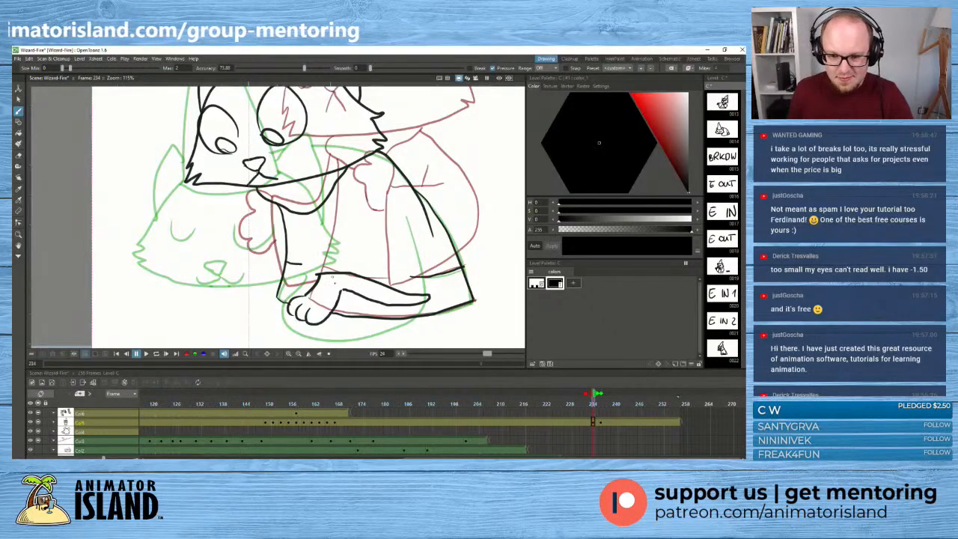
key("ctrl+z")
key("ctrl+z")
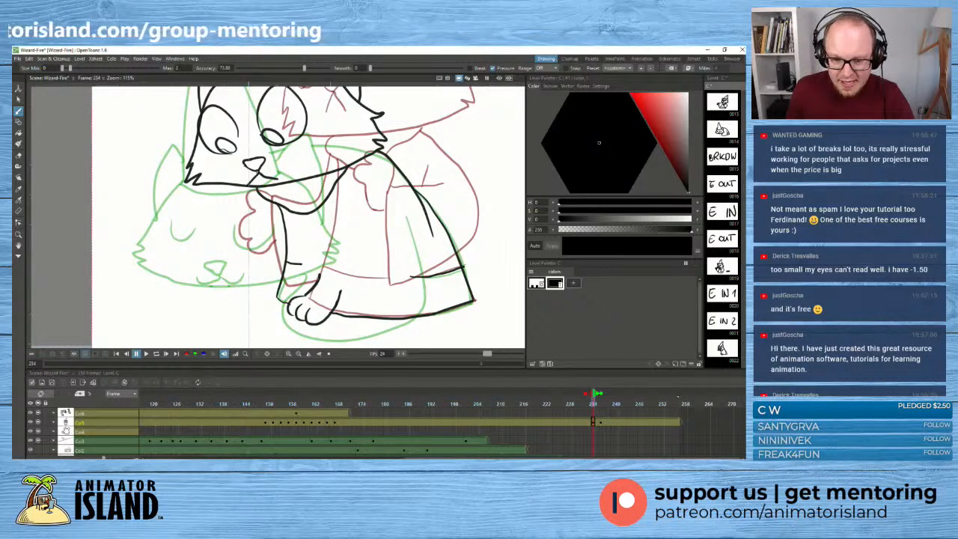
mouse_move(316, 274)
left_mouse_down()
mouse_move(356, 284)
mouse_move(417, 278)
mouse_move(411, 294)
mouse_move(342, 293)
left_mouse_up()
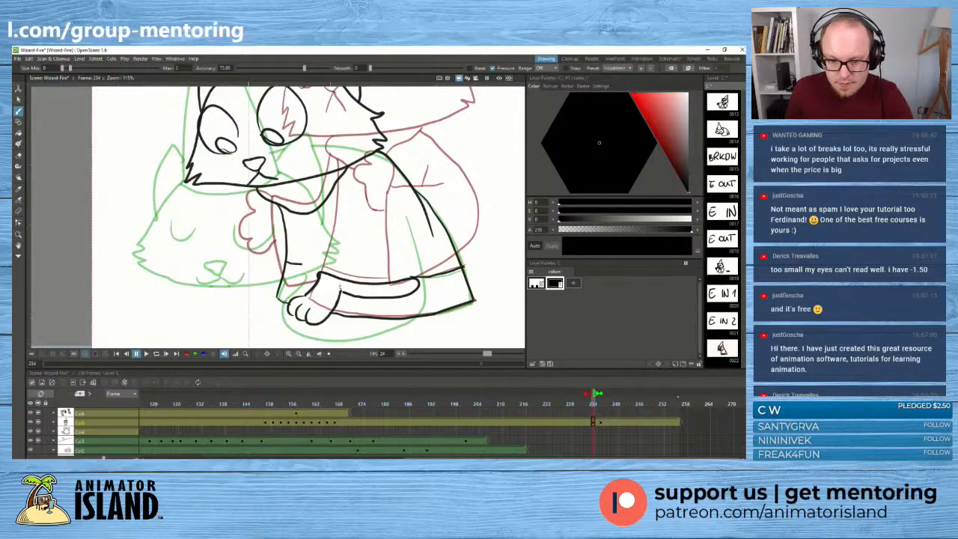
key("ctrl+z")
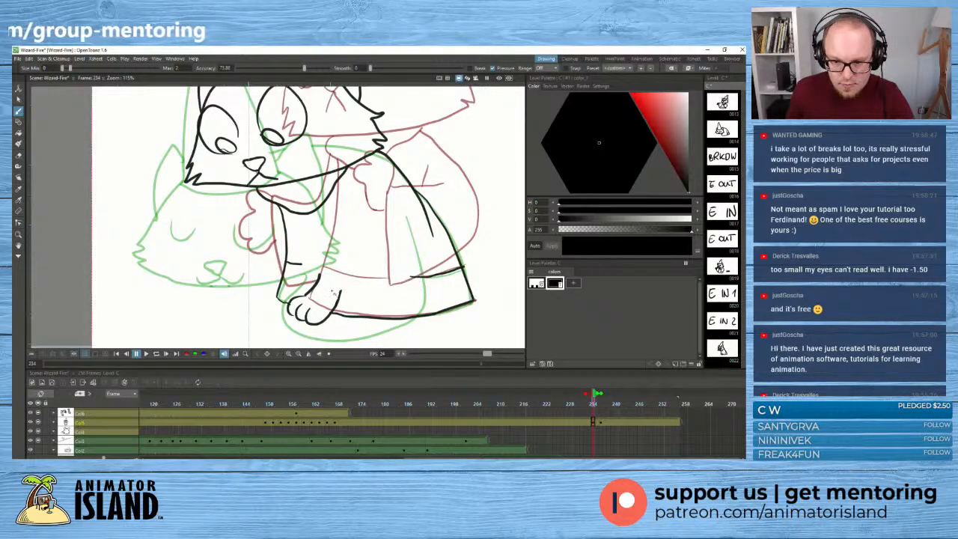
mouse_move(318, 274)
left_mouse_down()
mouse_move(360, 292)
mouse_move(407, 295)
mouse_move(436, 265)
left_mouse_up()
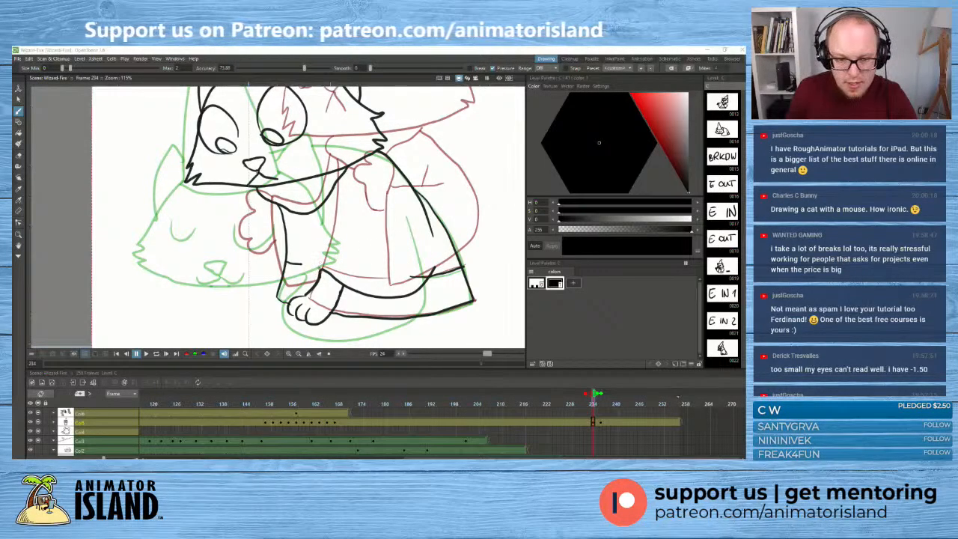
- Brush the front sleeve line from the paw up to the collar and close the curve at the back, undoing unsatisfactory strokes
left_click_drag(324, 266, 359, 188)
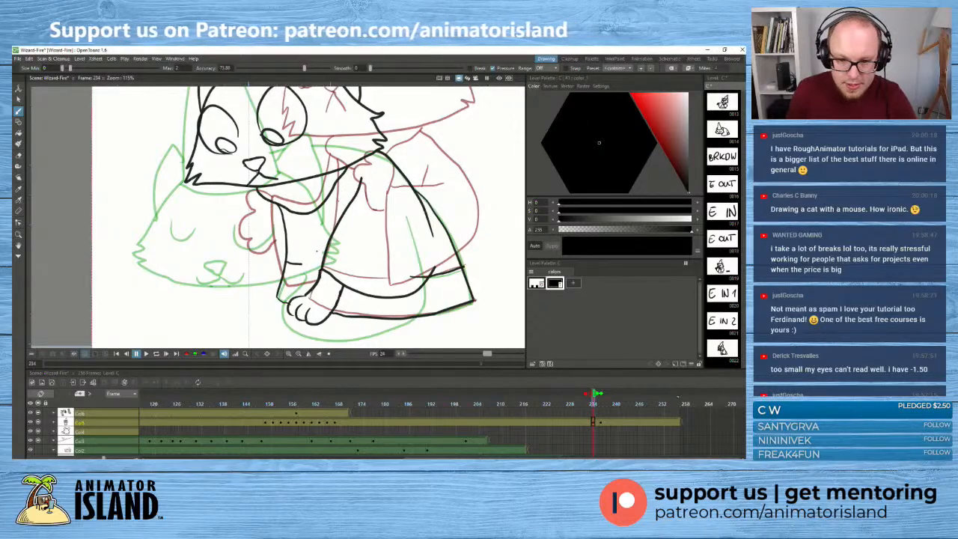
key("ctrl+z")
left_click_drag(322, 263, 366, 168)
key("ctrl+z")
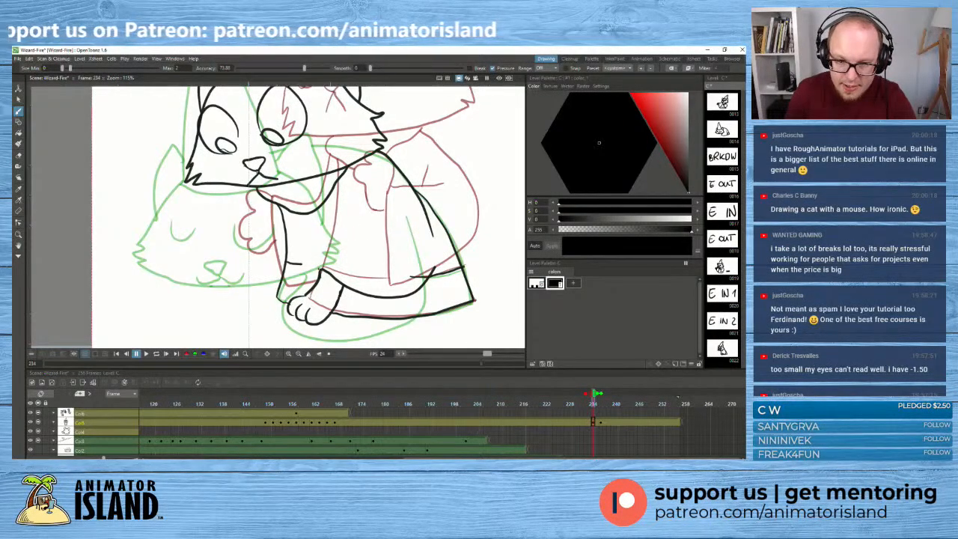
left_click_drag(323, 267, 337, 222)
key("ctrl+z")
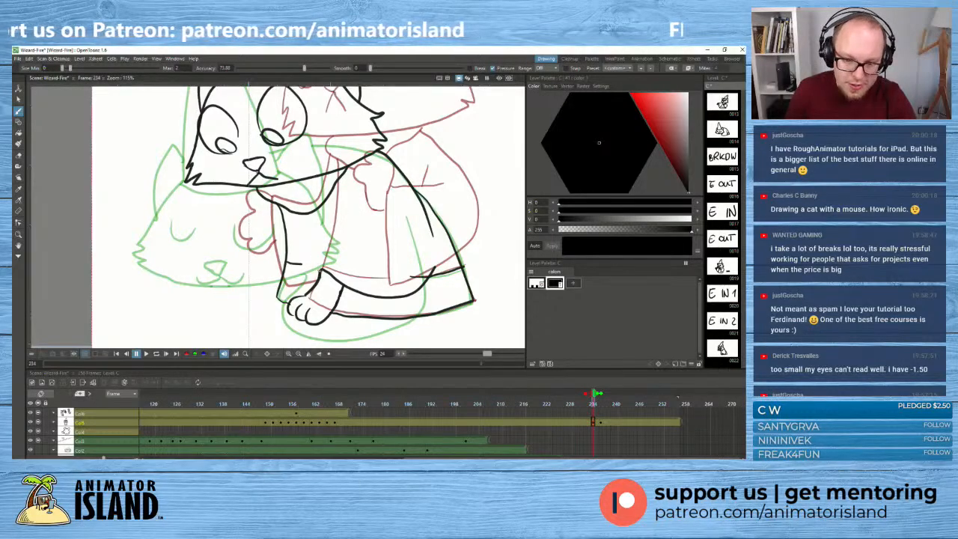
left_click_drag(322, 268, 352, 166)
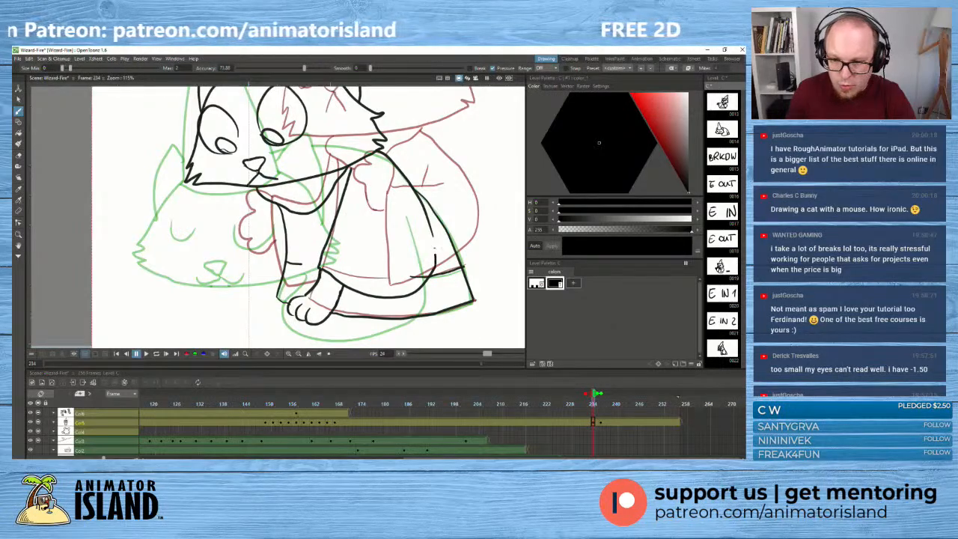
key("ctrl+z")
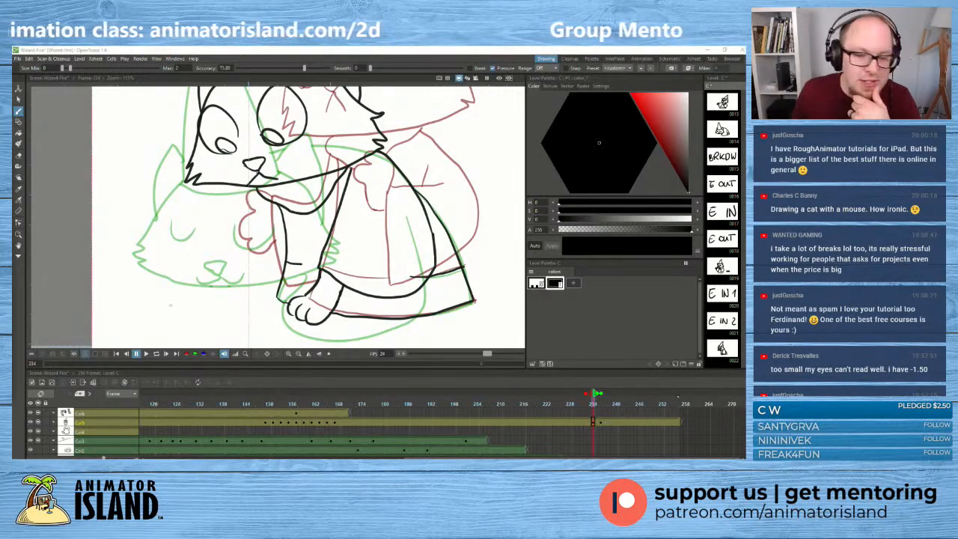
- Stretch the short cuff line on the cat's front leg so that it reaches across to the sleeve edge
scroll(489, 253, "down", 4)
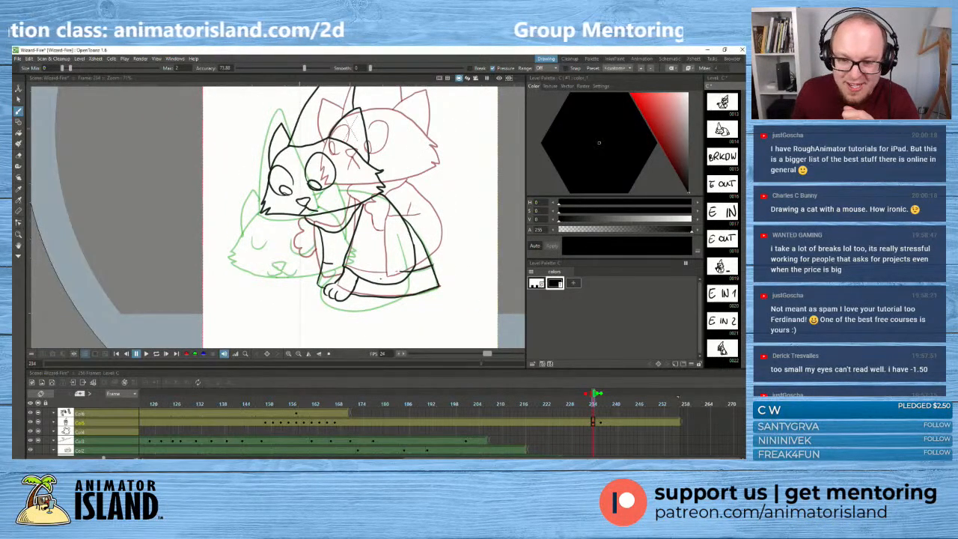
scroll(288, 265, "up", 2)
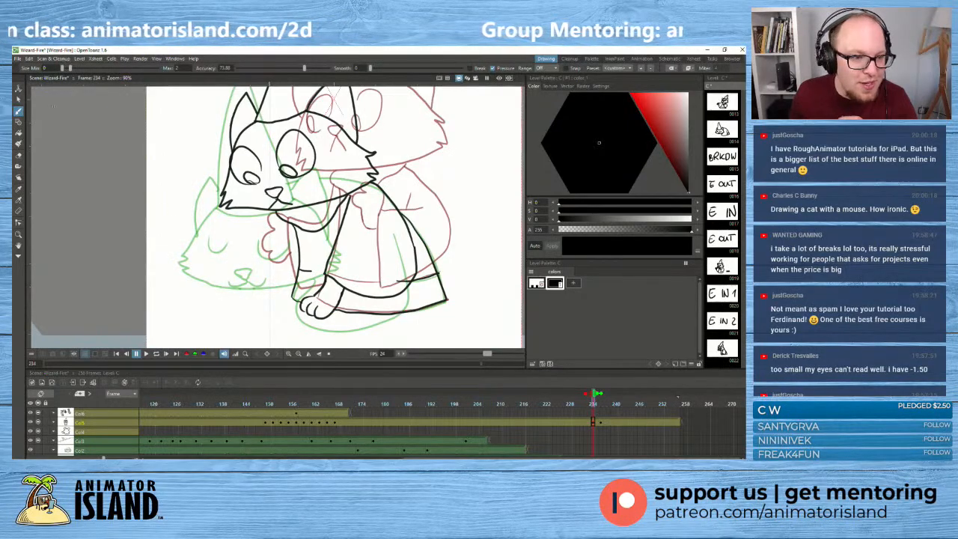
left_click(20, 99)
left_click(308, 272)
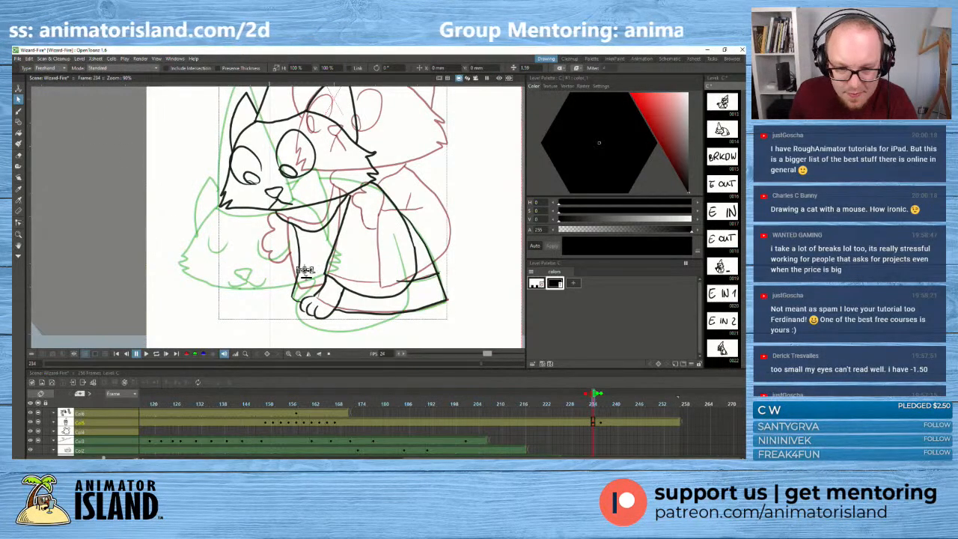
left_click_drag(314, 273, 327, 276)
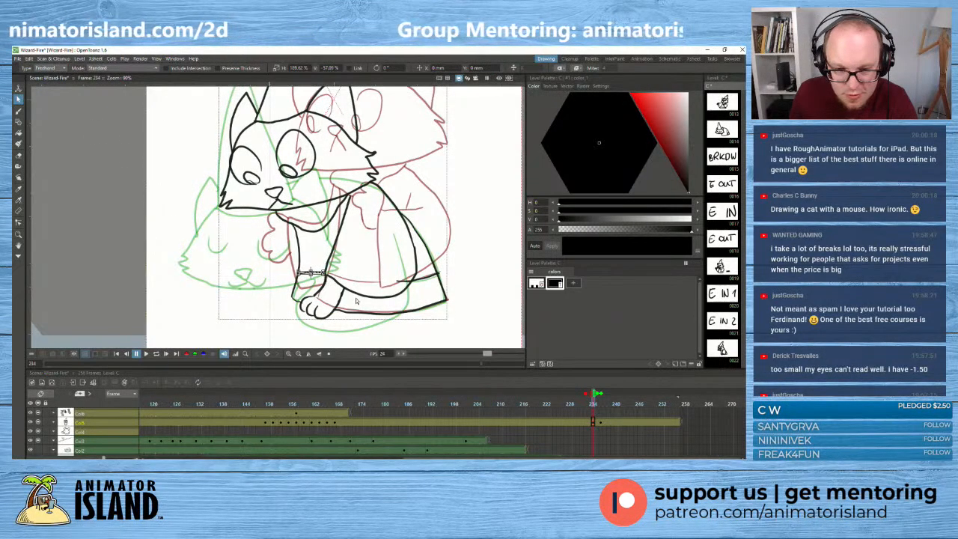
left_click(394, 296)
- Turn off the onion skin and narrow the lower sleeve curve to about 81% of its width, pulling in its back end
scroll(399, 316, "down", 4)
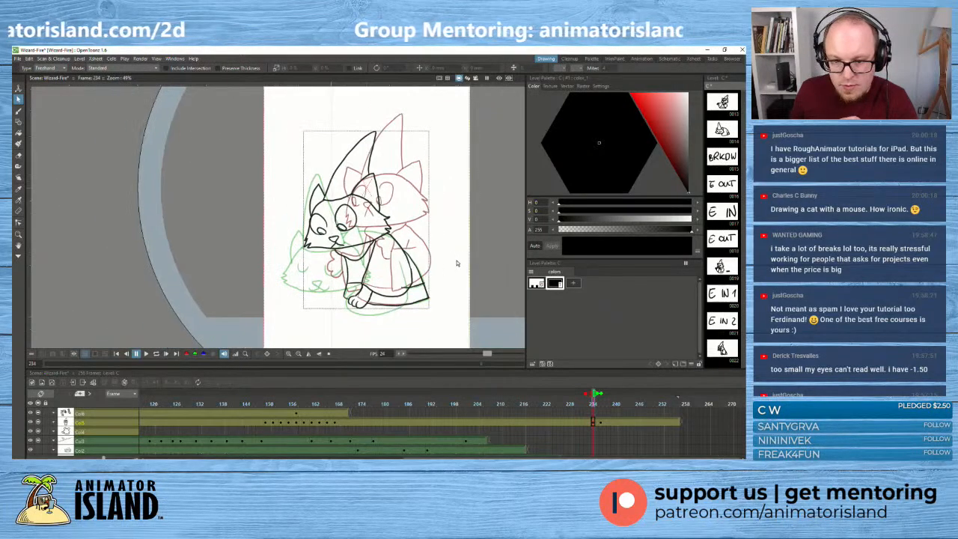
left_click_drag(594, 395, 591, 395)
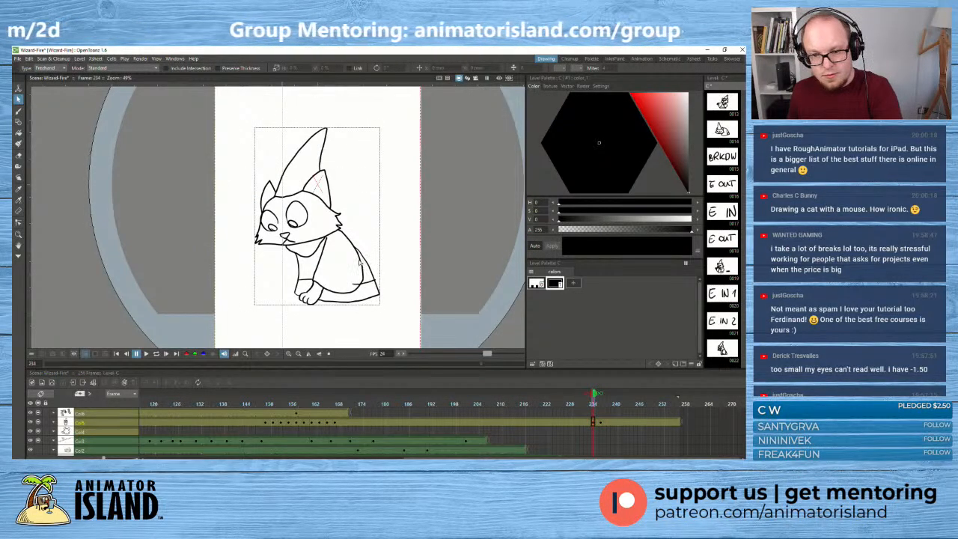
left_click(362, 262)
scroll(360, 269, "up", 2)
left_click_drag(364, 237, 360, 237)
left_click(325, 290)
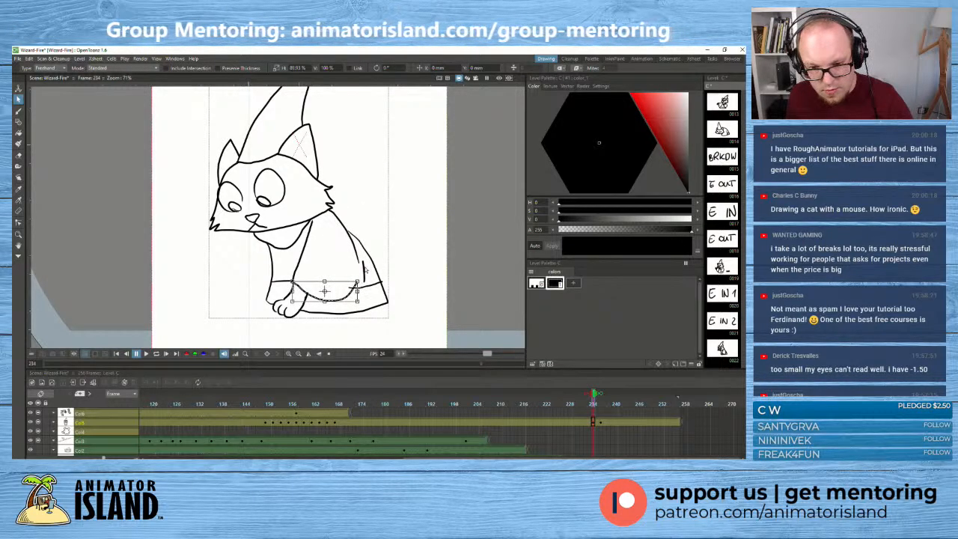
- Move and stretch the short vertical stroke at the back of the sleeve to join the upper sleeve line to the lower curve
left_click(363, 269)
scroll(363, 271, "up", 3)
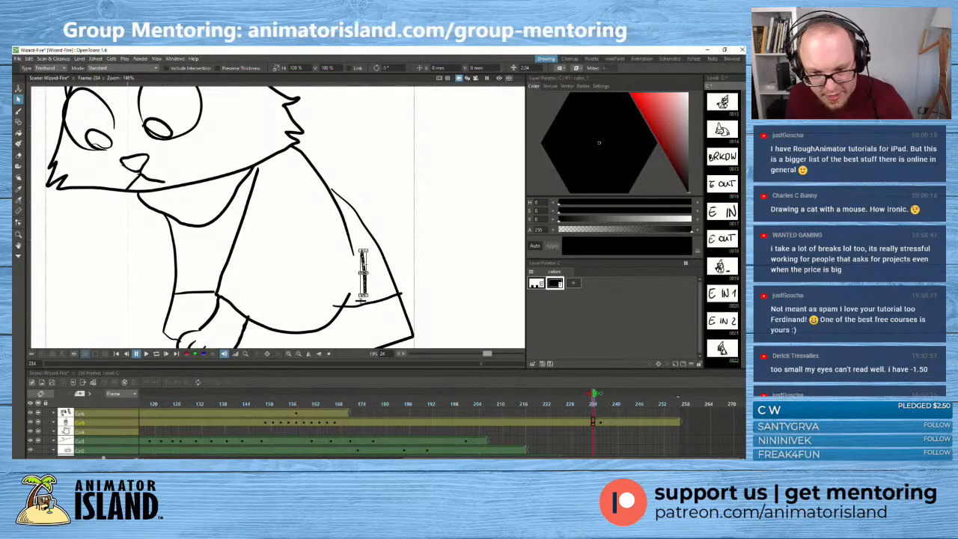
left_click_drag(365, 284, 358, 284)
left_click_drag(363, 247, 365, 250)
left_click(366, 291)
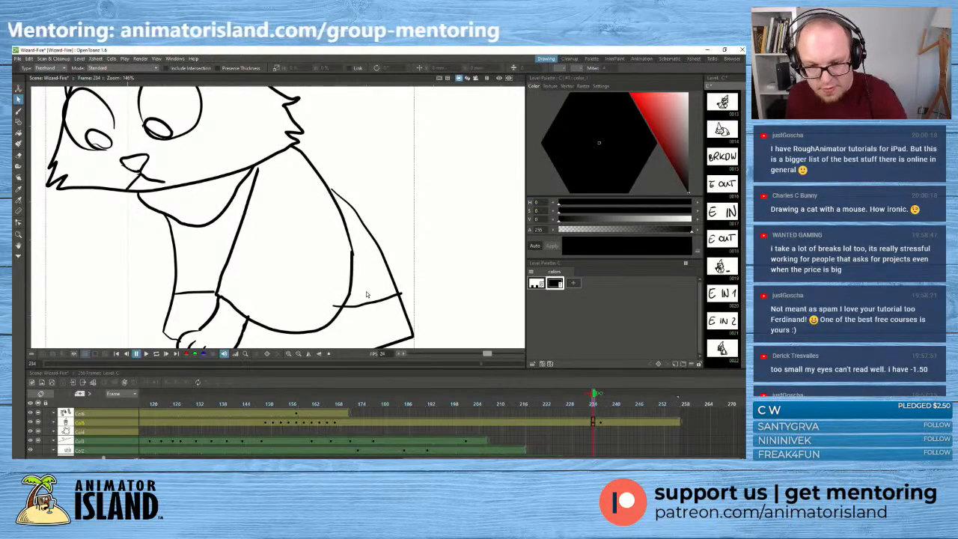
- Stretch the cat's outer back line to about 105% width and 102% height so it meets the sleeve line
scroll(360, 299, "down", 3)
scroll(359, 300, "down", 3)
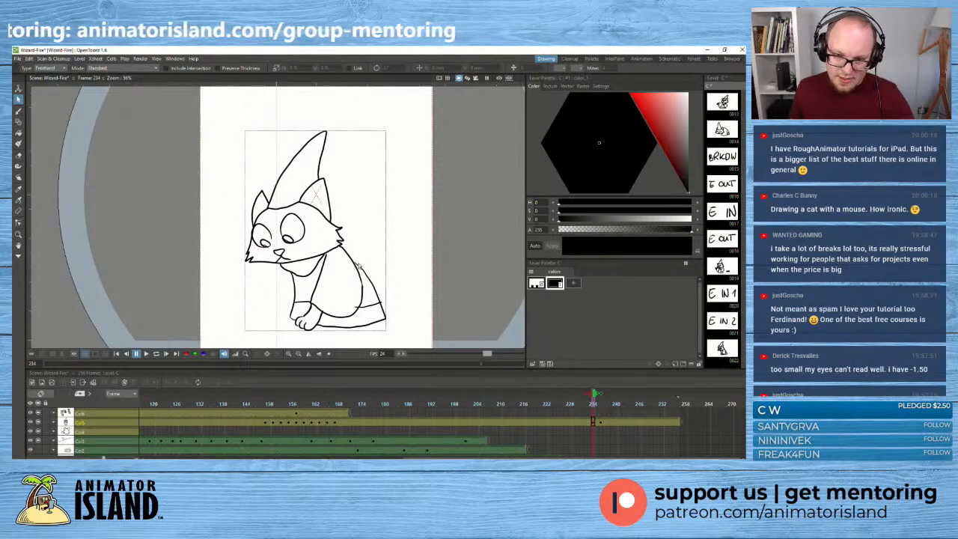
left_click(368, 291)
left_click_drag(355, 262, 354, 261)
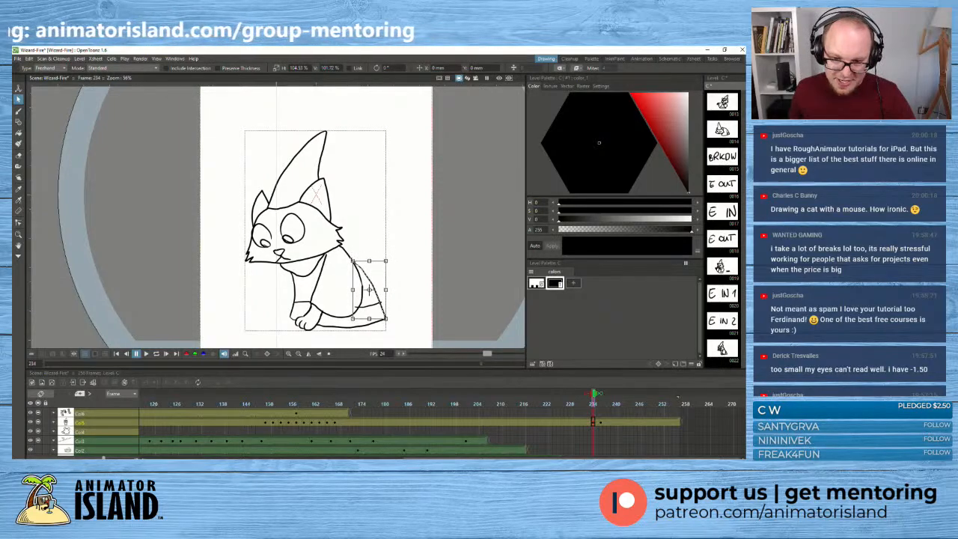
left_click(373, 235)
- Shorten the hem band line at the cat's back to about 87% width so it ends at the sleeve curve
left_click(365, 307)
scroll(365, 307, "up", 4)
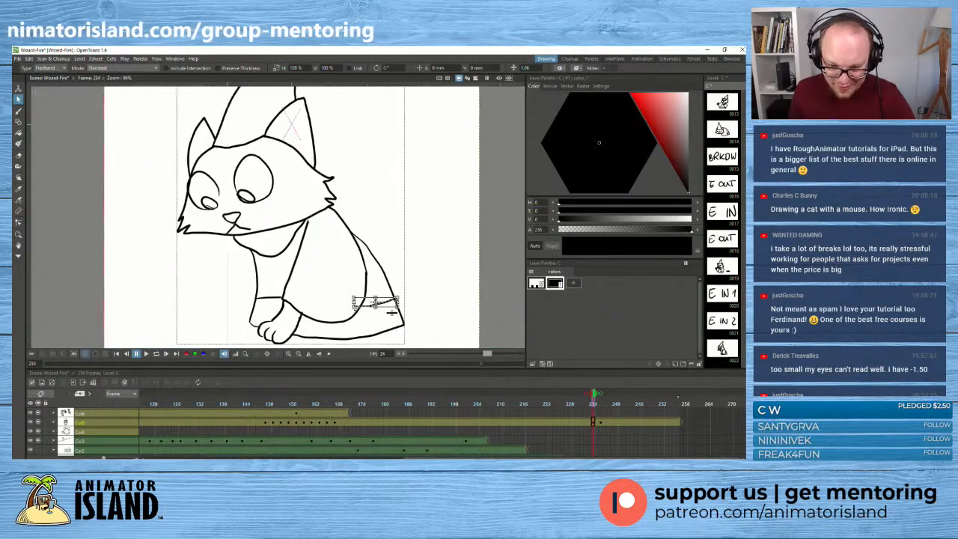
left_click_drag(354, 300, 358, 300)
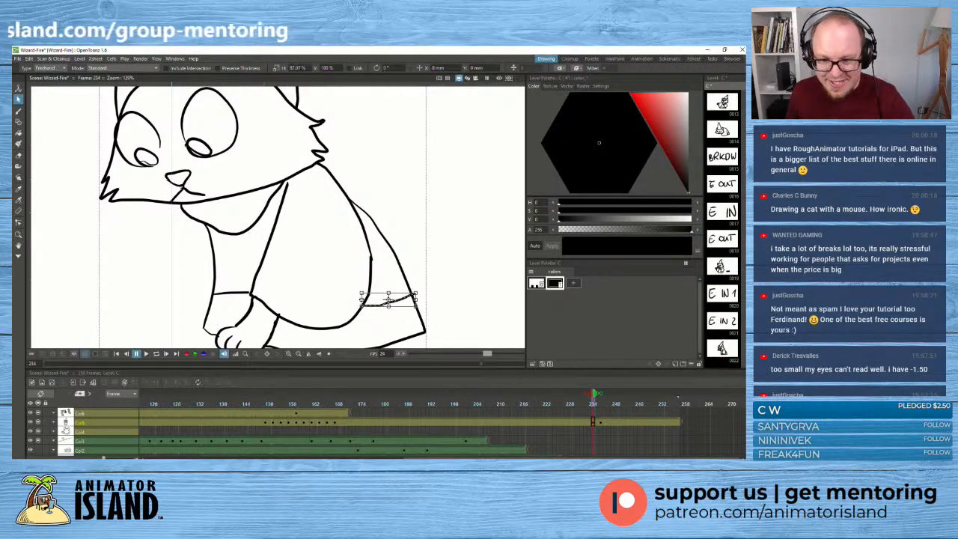
left_click(312, 274)
scroll(247, 268, "down", 6)
scroll(214, 262, "up", 3)
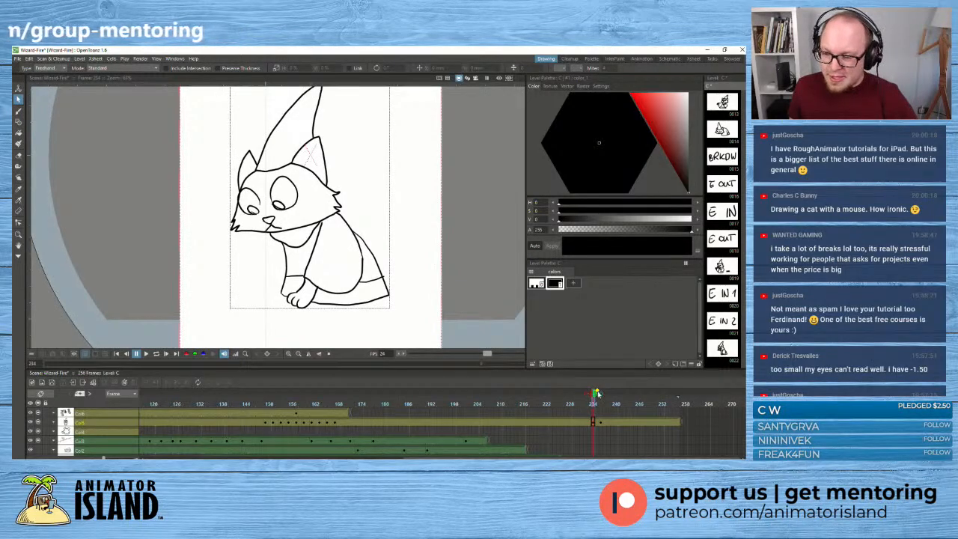
- Extend the frame 234 drawing's exposure by two frames, shifting the curled-up key from frame 236 to 238
mouse_move(593, 396)
left_mouse_down()
mouse_move(601, 395)
mouse_move(583, 396)
mouse_move(615, 397)
mouse_move(588, 402)
mouse_move(605, 403)
left_mouse_up()
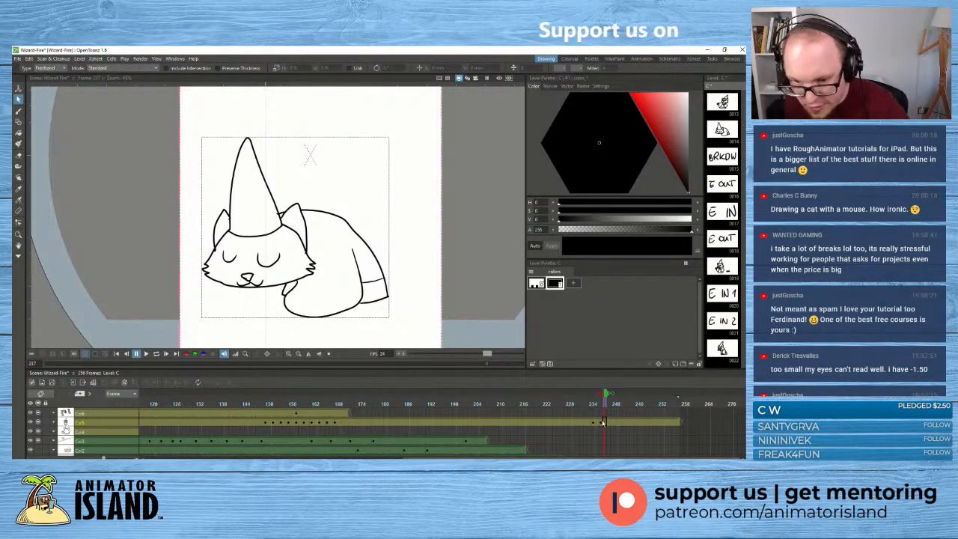
left_click(604, 424)
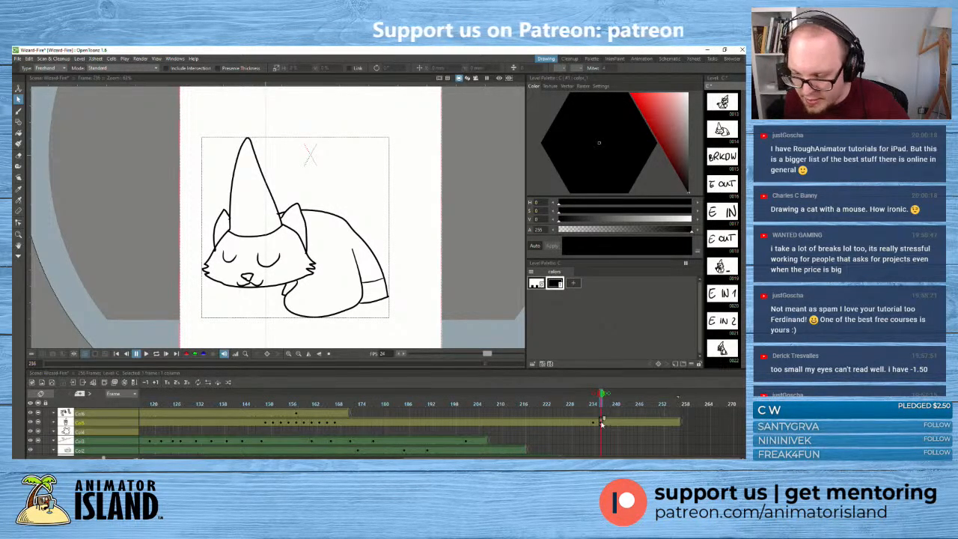
left_click(608, 424)
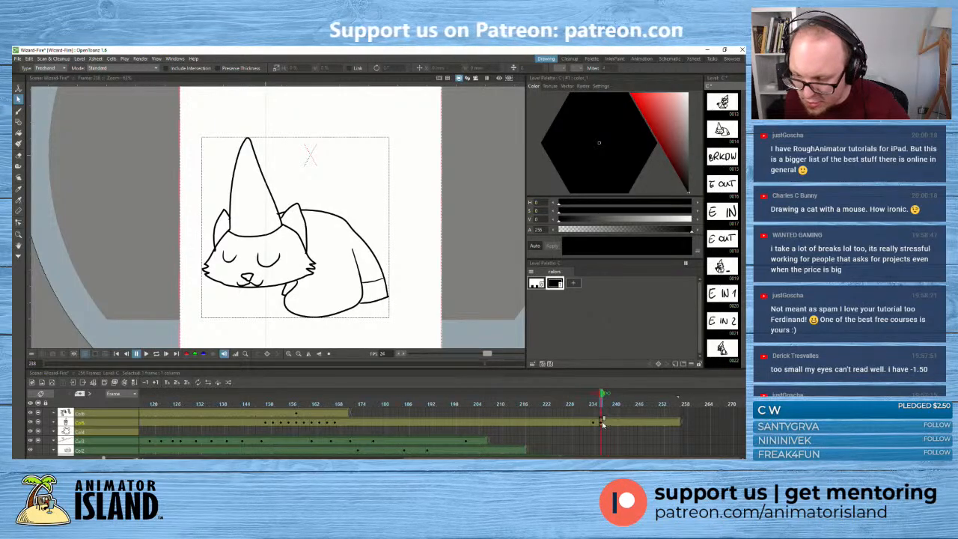
left_click(598, 421)
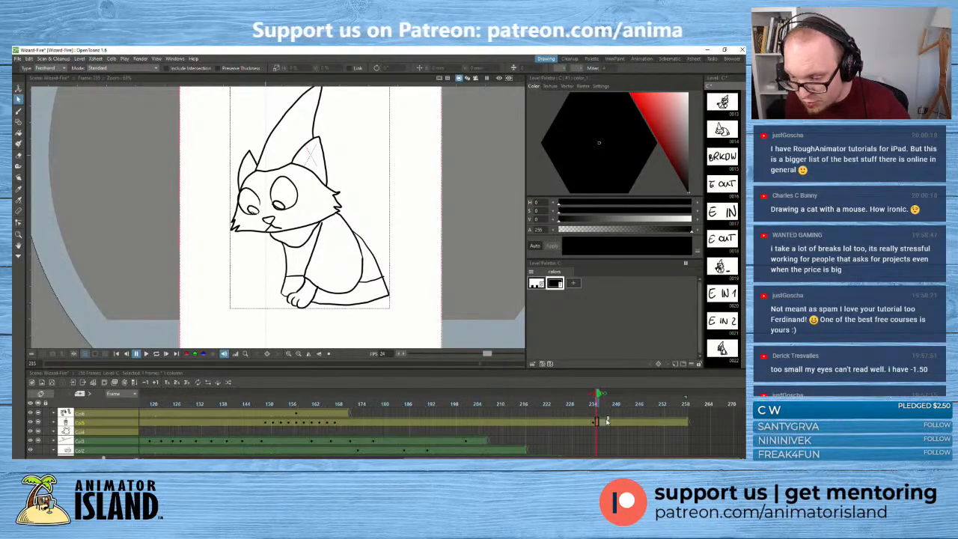
left_click(604, 424)
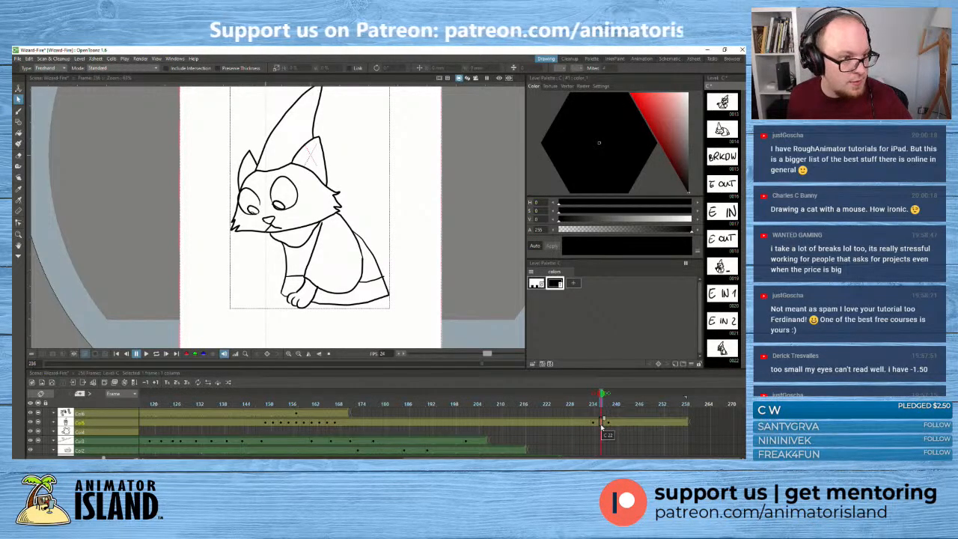
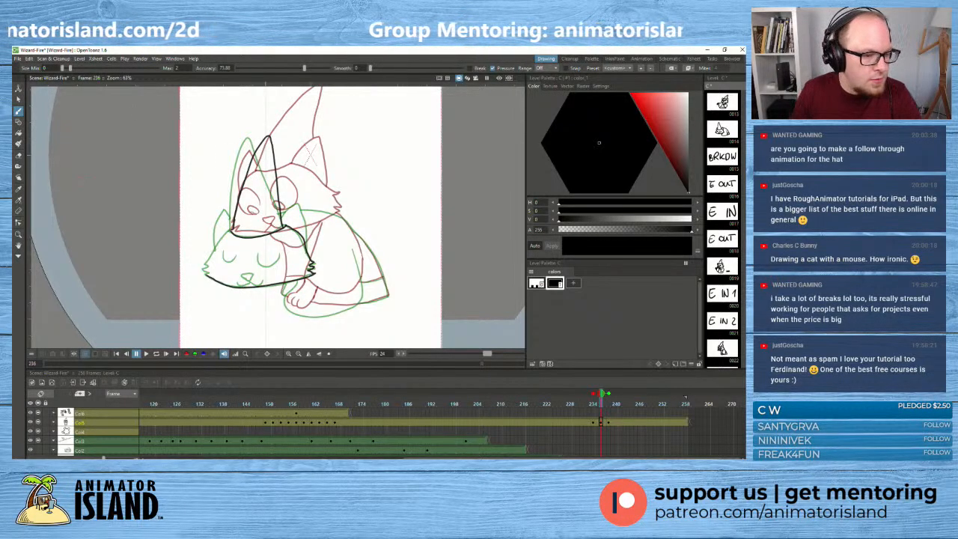
- Stretch the in-between's wizard hat outline at frame 236 to about 104% width and slightly more height
left_click(18, 99)
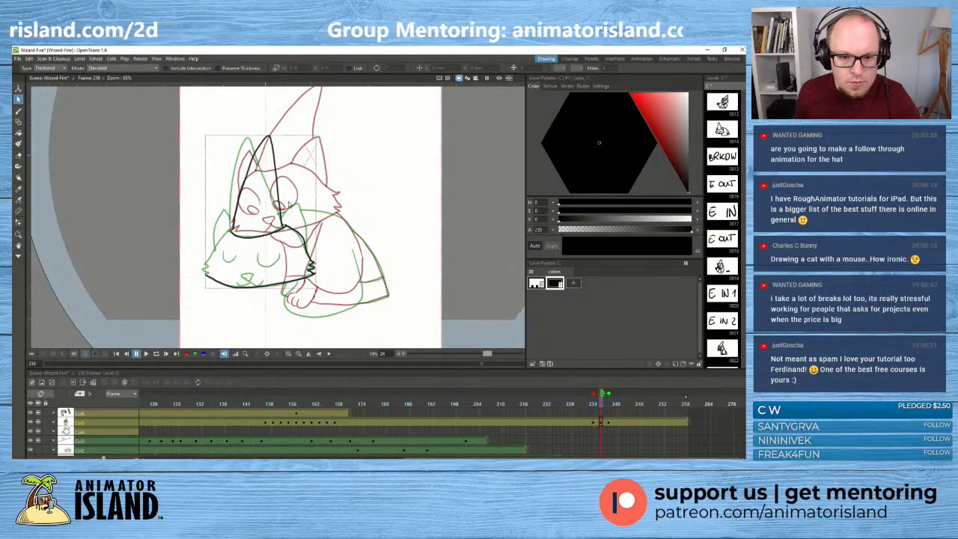
left_click(280, 202)
left_click_drag(284, 182, 285, 183)
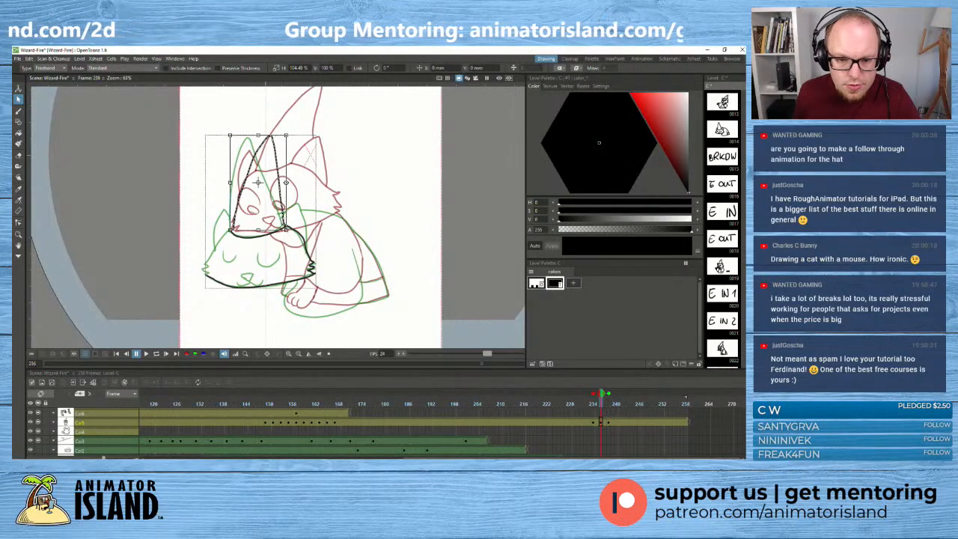
left_click_drag(257, 135, 258, 133)
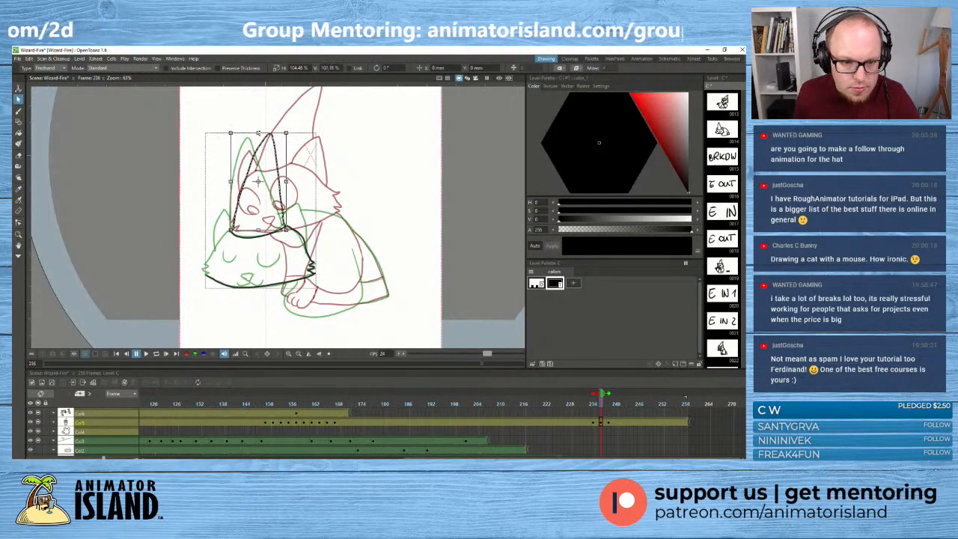
- Draw both pointed ears beside the hat and complete the head outline with the missing cheek line at frame 236
left_click(19, 111)
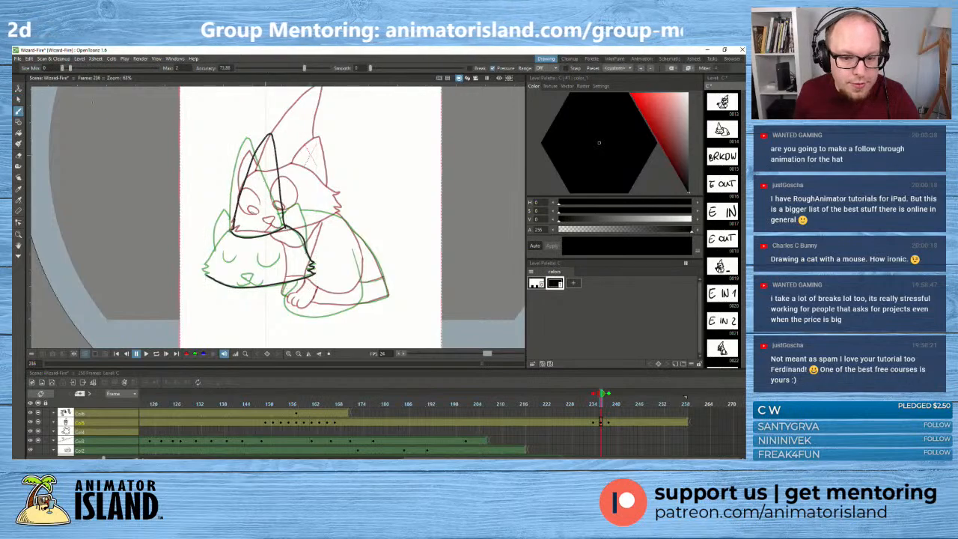
mouse_move(284, 216)
left_mouse_down()
mouse_move(301, 199)
mouse_move(307, 251)
mouse_move(294, 210)
mouse_move(303, 215)
mouse_move(300, 204)
mouse_move(307, 249)
left_mouse_up()
key("ctrl+z")
key("ctrl+z")
key("ctrl+z")
key("ctrl+z")
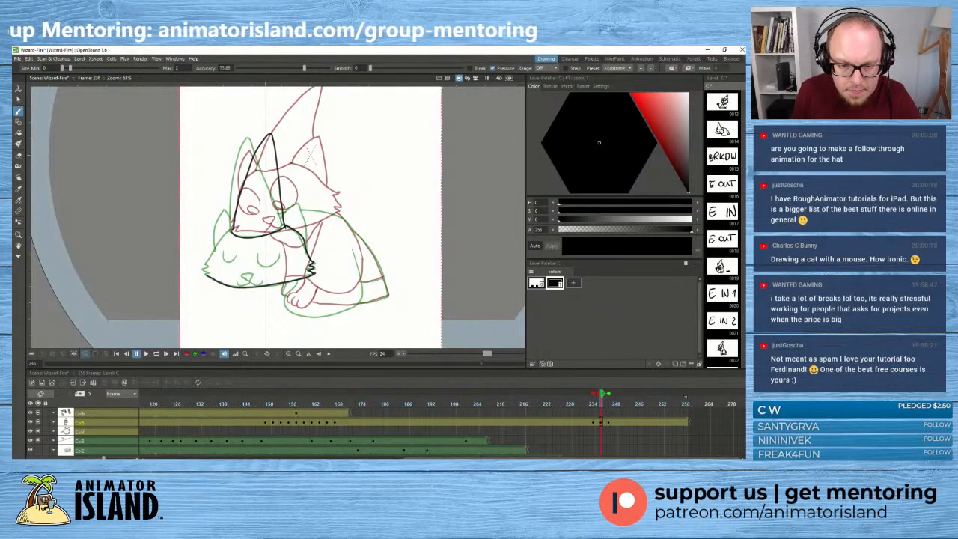
mouse_move(284, 217)
left_mouse_down()
mouse_move(297, 197)
mouse_move(307, 242)
left_mouse_up()
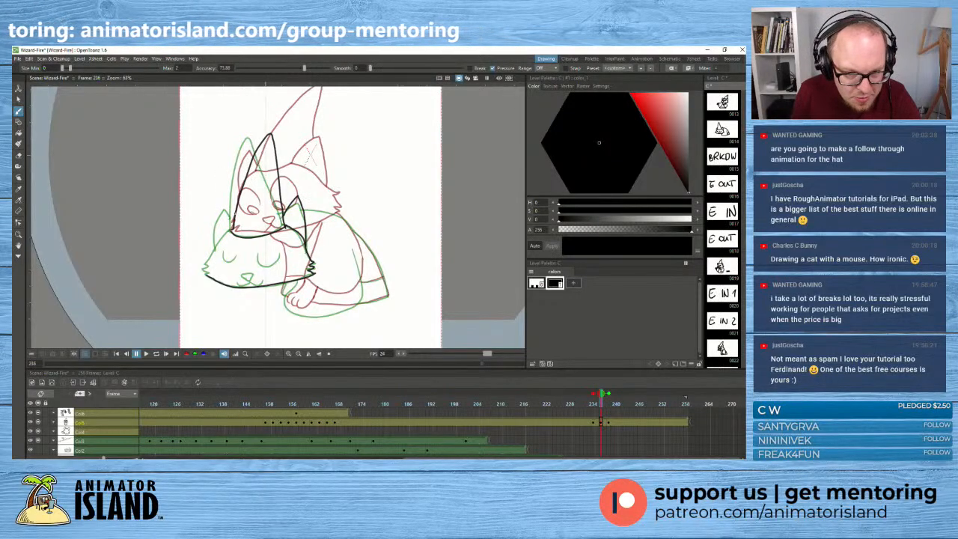
mouse_move(233, 203)
left_mouse_down()
mouse_move(220, 239)
mouse_move(238, 214)
left_mouse_up()
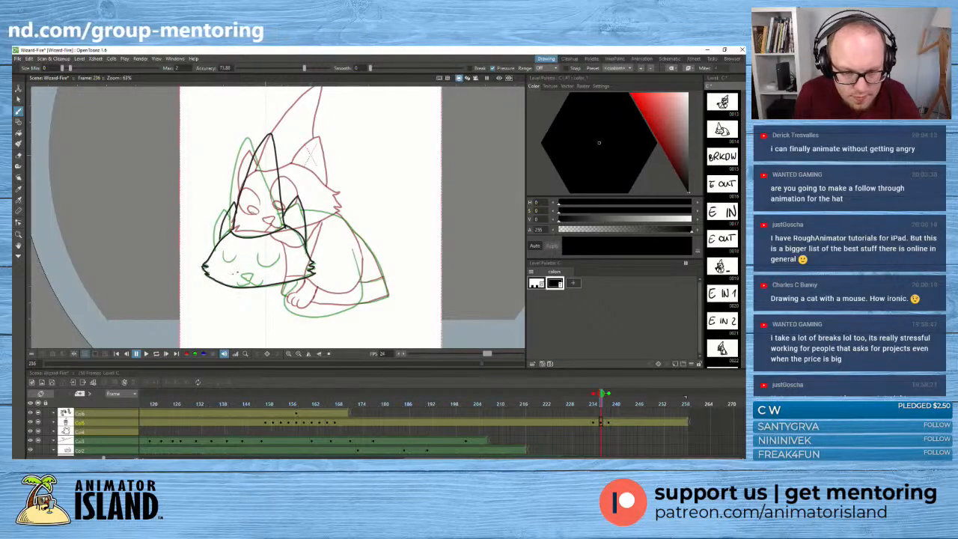
- Draw the nose, mouth and two closed eyes on the in-between head, and nudge one eye into place
mouse_move(242, 276)
left_mouse_down()
mouse_move(253, 276)
mouse_move(248, 283)
left_mouse_up()
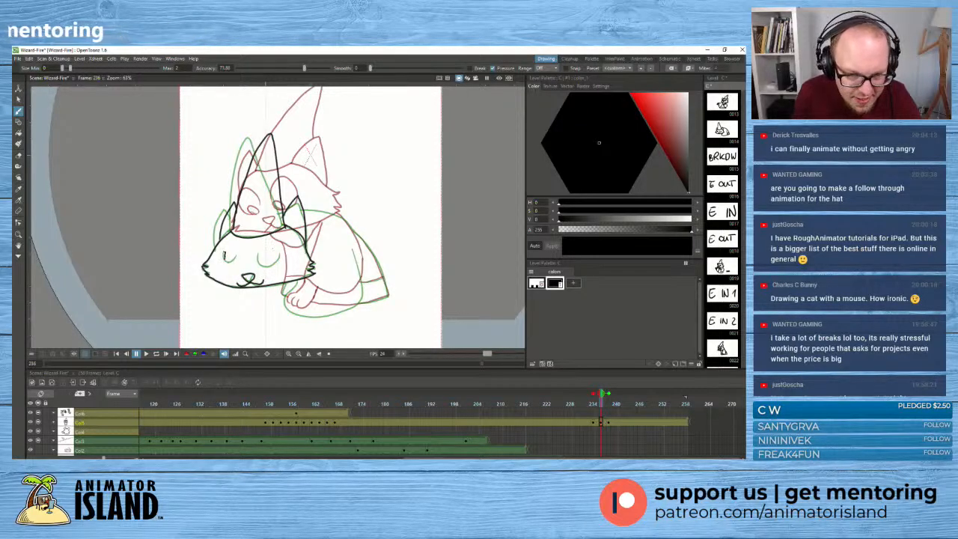
left_click_drag(223, 257, 274, 264)
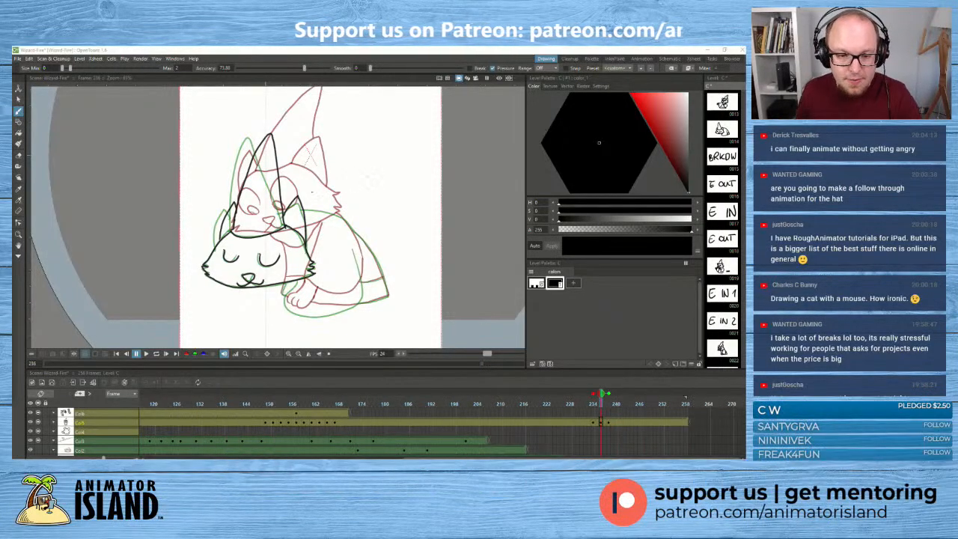
left_click(19, 98)
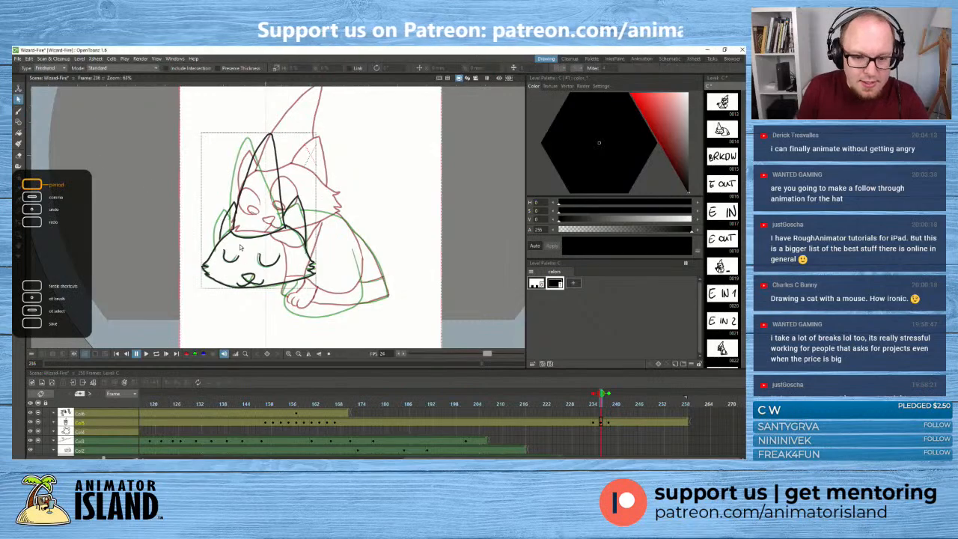
left_click(274, 262)
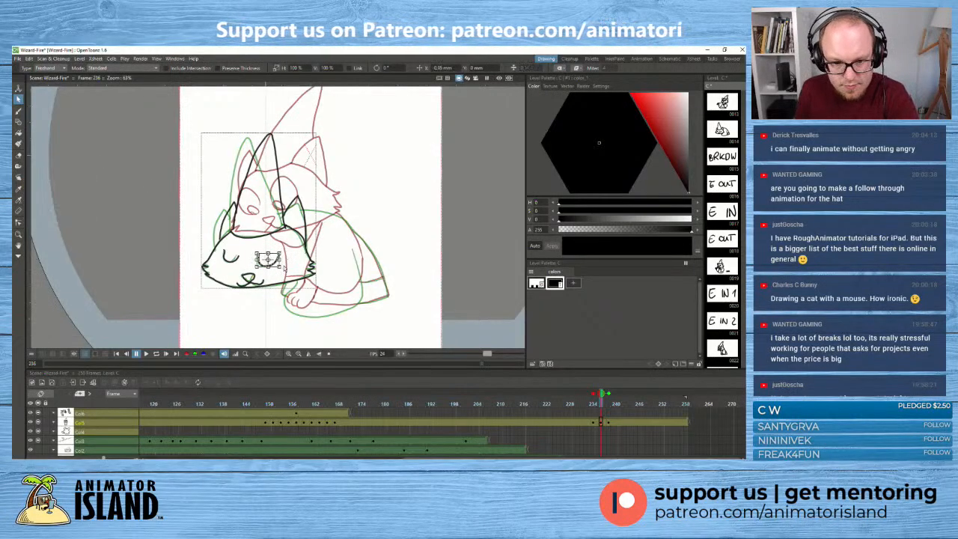
left_click(298, 274)
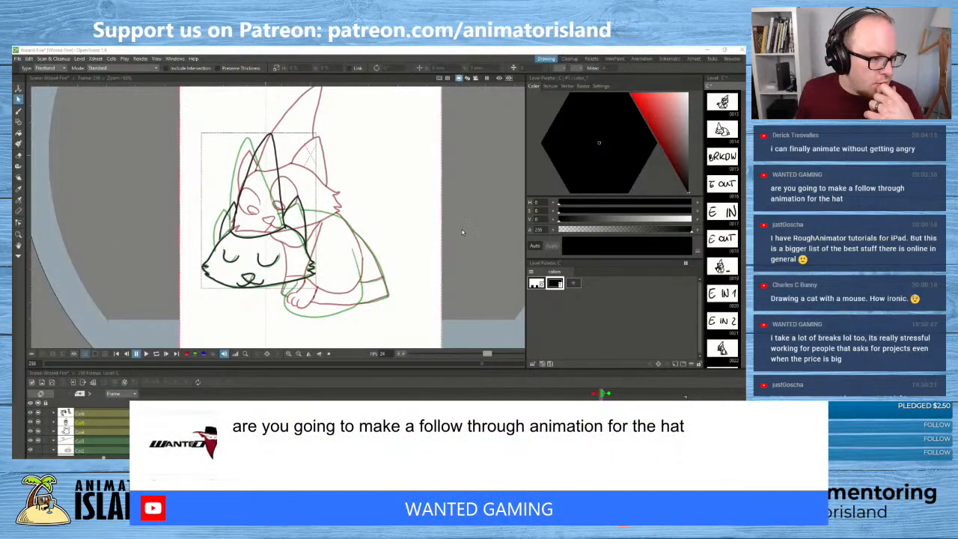
- Select the whole head and hat drawing and move it slightly down, just below the curled-up key's head
left_click(18, 109)
left_click(18, 98)
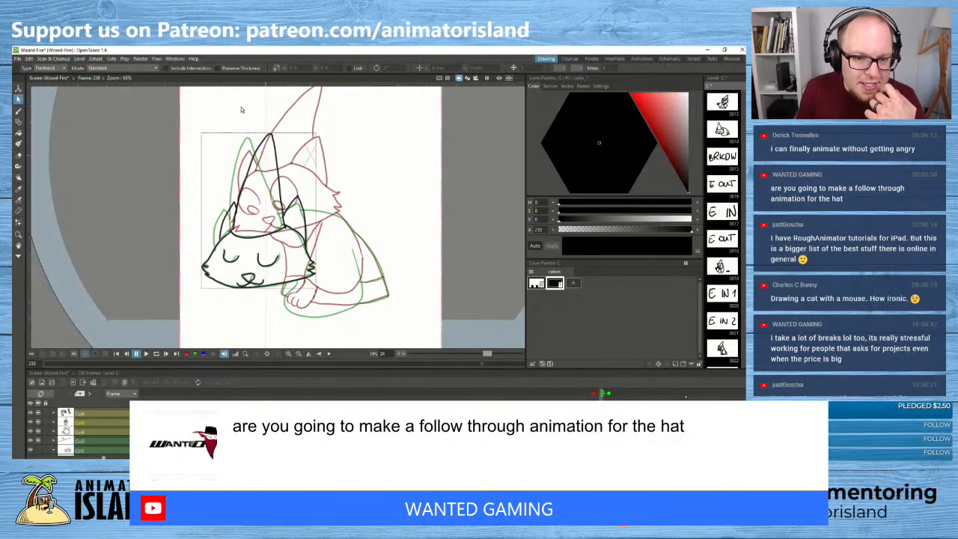
mouse_move(241, 109)
left_mouse_down()
mouse_move(167, 183)
mouse_move(395, 168)
mouse_move(289, 108)
left_mouse_up()
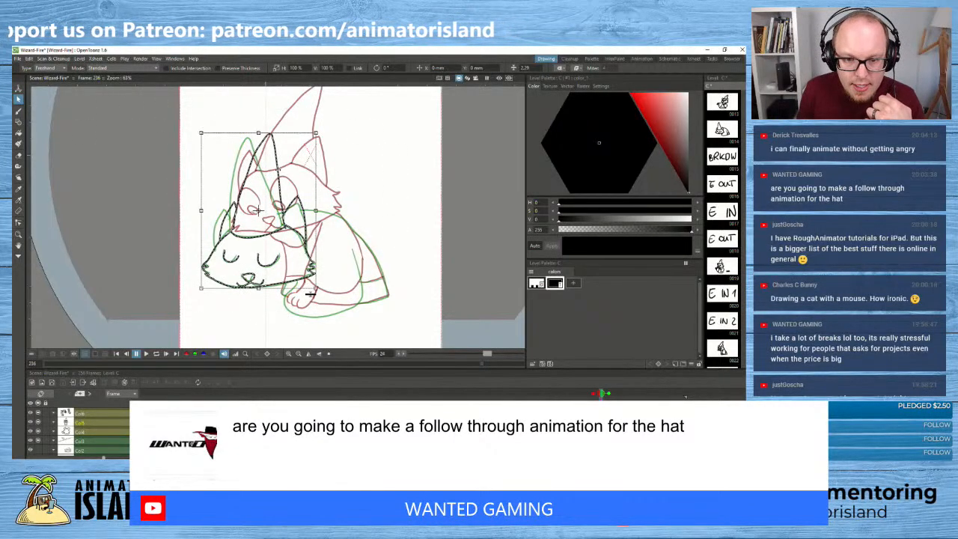
left_click_drag(278, 177, 278, 177)
left_click_drag(319, 137, 319, 138)
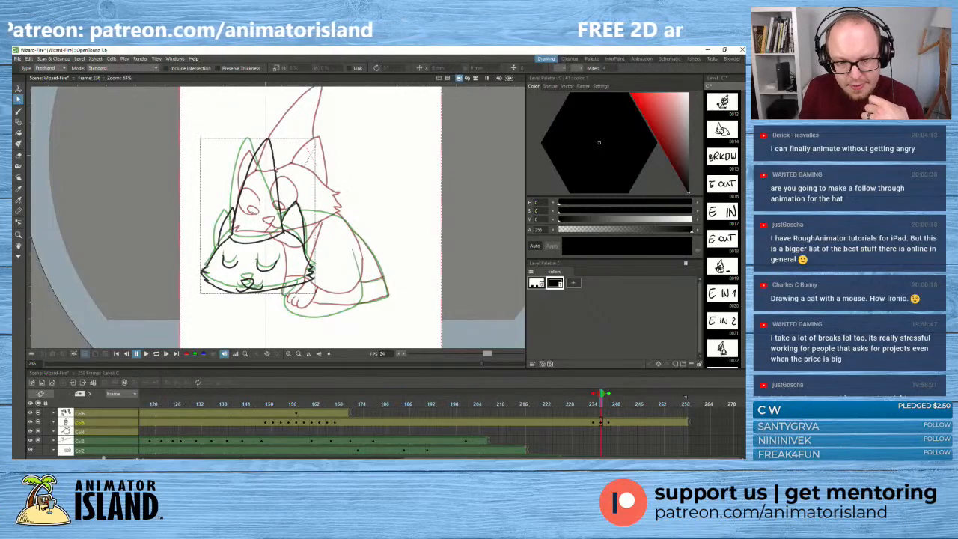
left_click(277, 165)
left_click(256, 143)
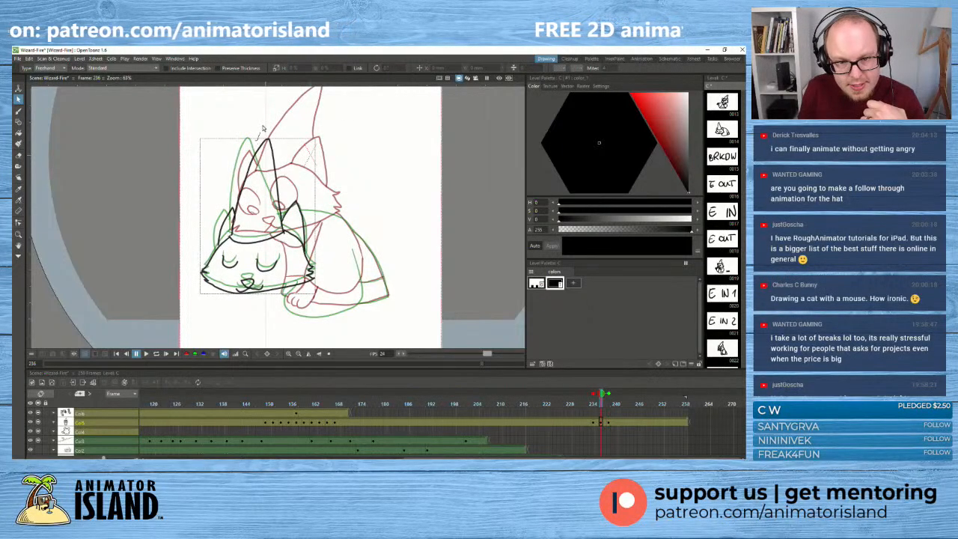
left_click(267, 141)
left_click_drag(259, 140, 258, 122)
key("ctrl+z")
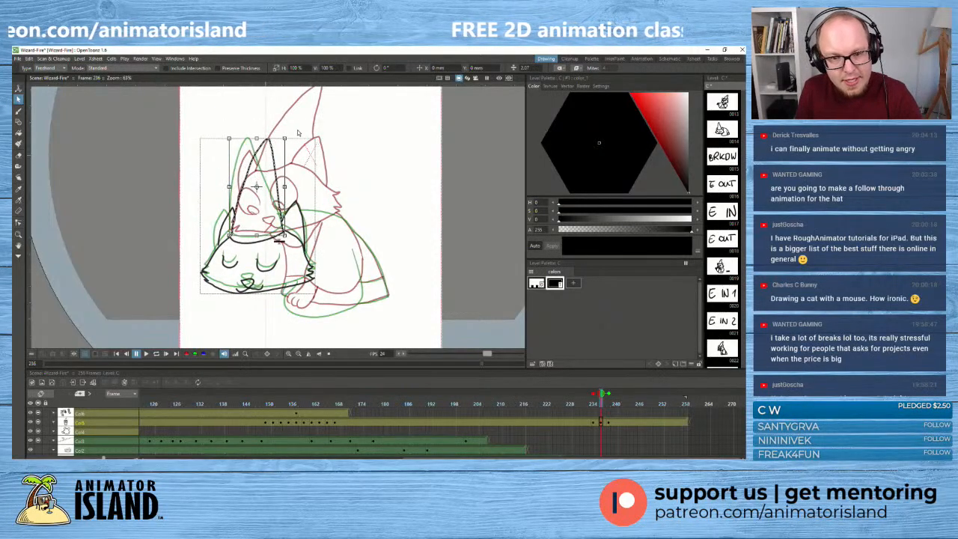
- Flip through frames 234 to 238 to examine how the new head drawing moves into the curled-up key
left_click(19, 111)
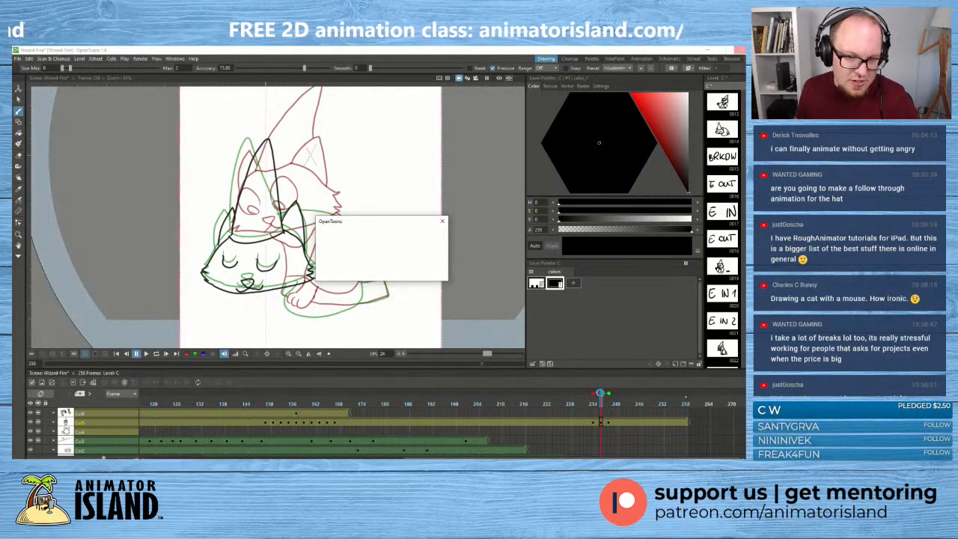
mouse_move(599, 393)
left_mouse_down()
mouse_move(605, 402)
mouse_move(594, 397)
left_mouse_up()
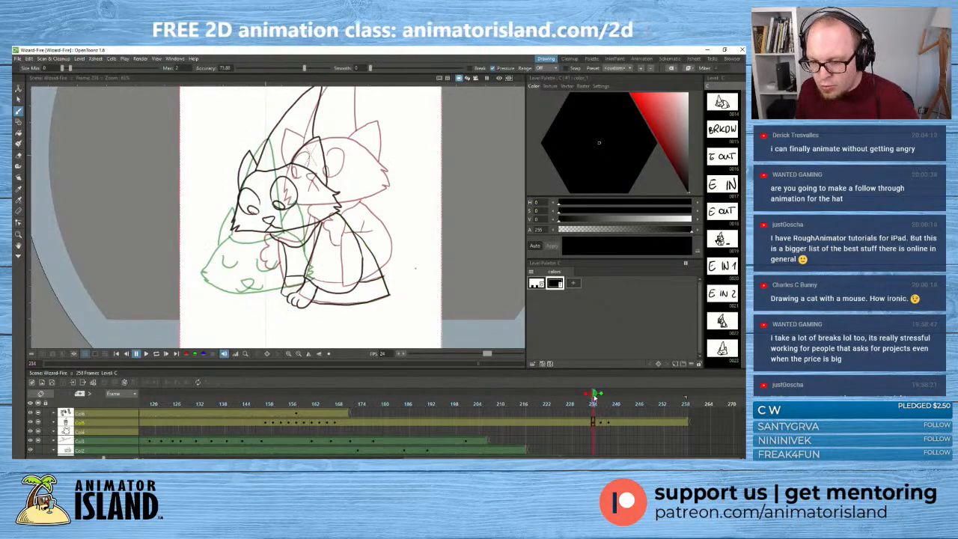
key("Right")
key("Right")
key("Right")
key("Right")
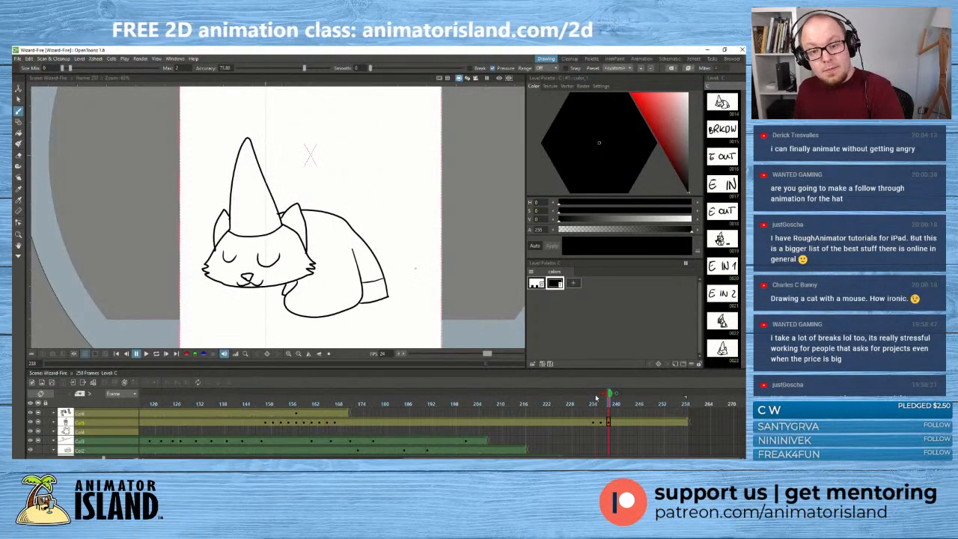
key("/")
key("Right")
key("Right")
left_click(595, 398)
key("Right")
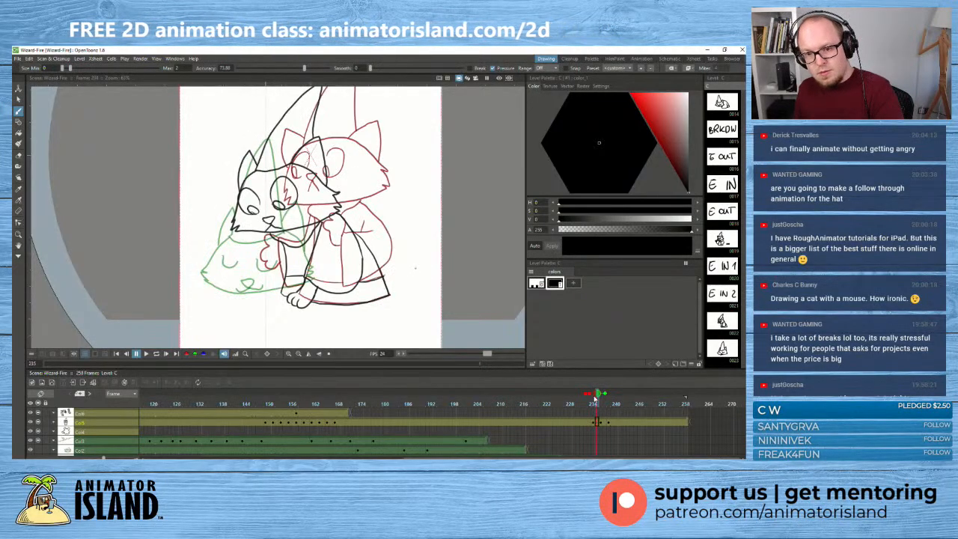
key("Right")
key("Right")
key("Right")
key("Right")
key("/")
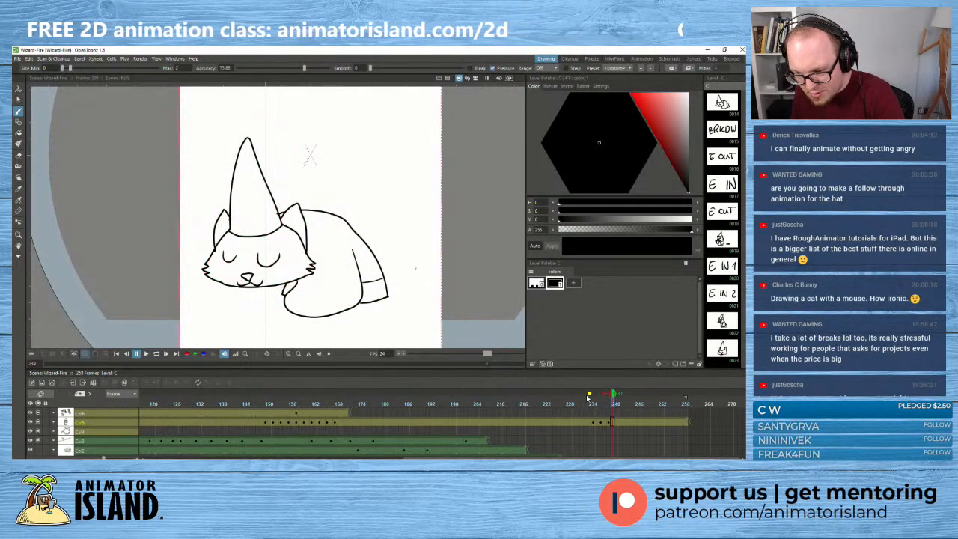
left_click(593, 398)
mouse_move(594, 398)
left_mouse_down()
mouse_move(613, 398)
mouse_move(584, 398)
mouse_move(620, 398)
mouse_move(583, 398)
mouse_move(621, 398)
mouse_move(602, 401)
left_mouse_up()
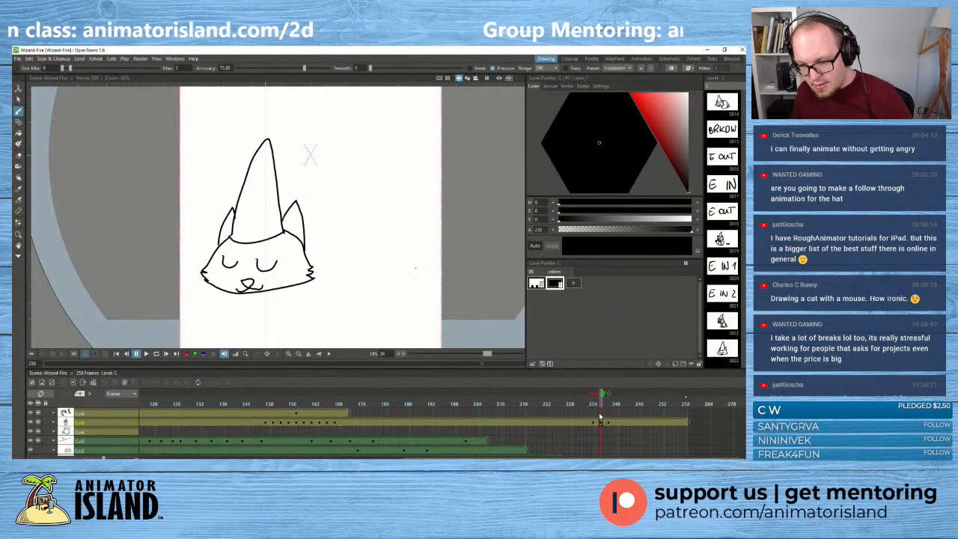
- Turn on onion skin at frame 236 and set its backward reference to the frame 234 drawing
left_click(599, 418)
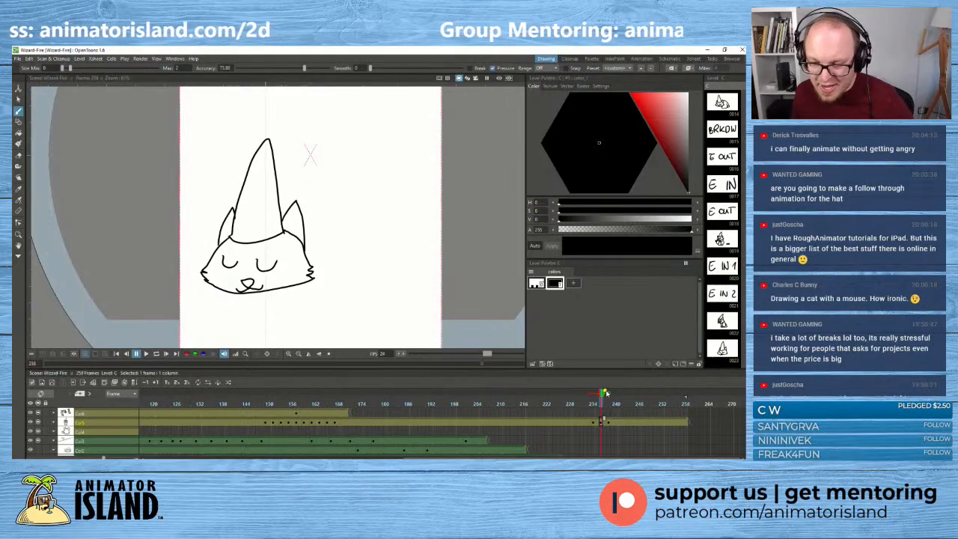
double_click(601, 394)
left_click_drag(593, 394, 598, 395)
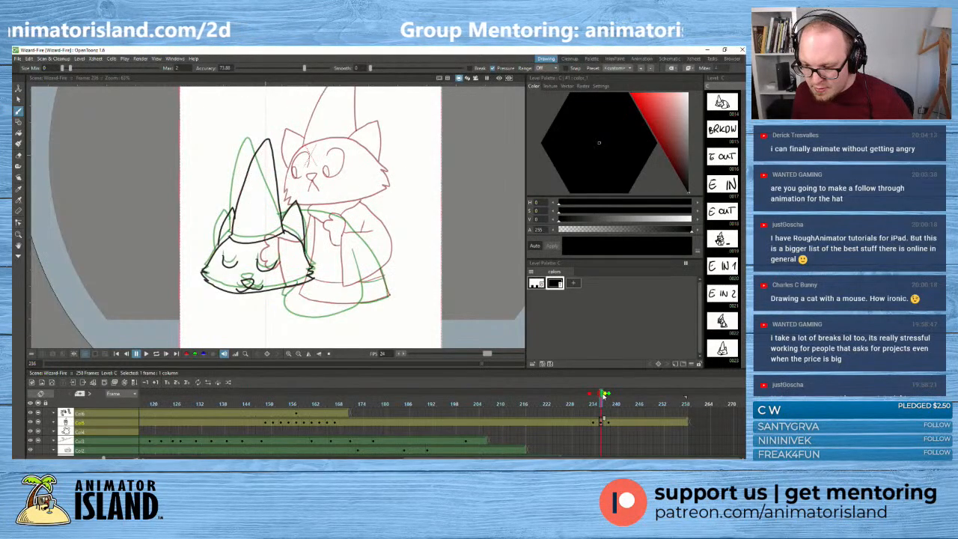
left_click(590, 395)
left_click(594, 395)
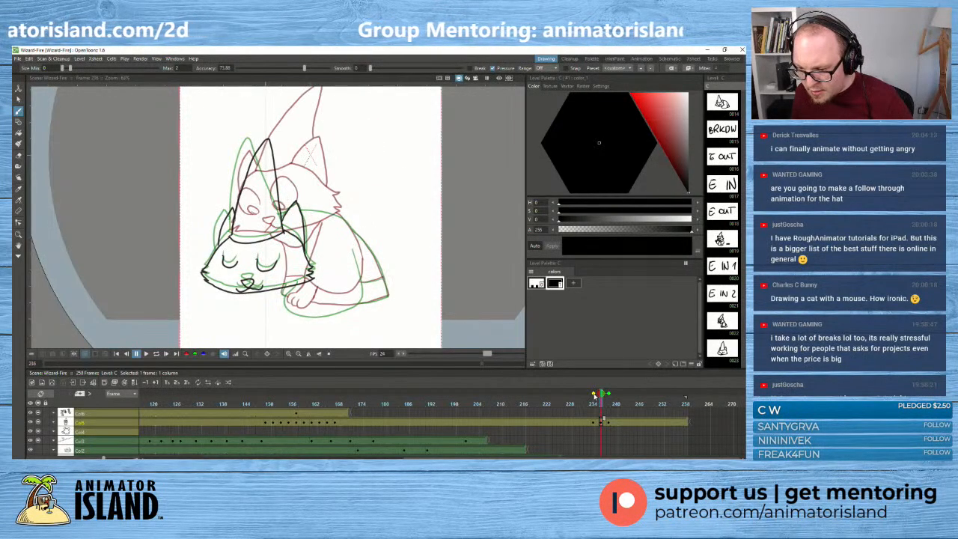
- Draw the cat's body at frame 236: the curled lower sleeve curve, the back line and the hem band
scroll(270, 290, "up", 1)
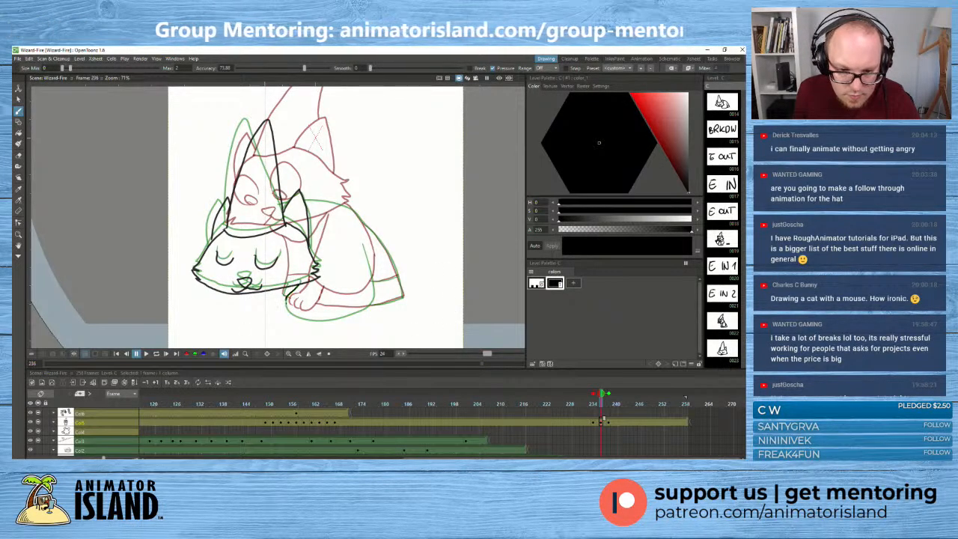
mouse_move(286, 297)
left_mouse_down()
mouse_move(305, 322)
mouse_move(361, 310)
mouse_move(372, 274)
mouse_move(358, 235)
left_mouse_up()
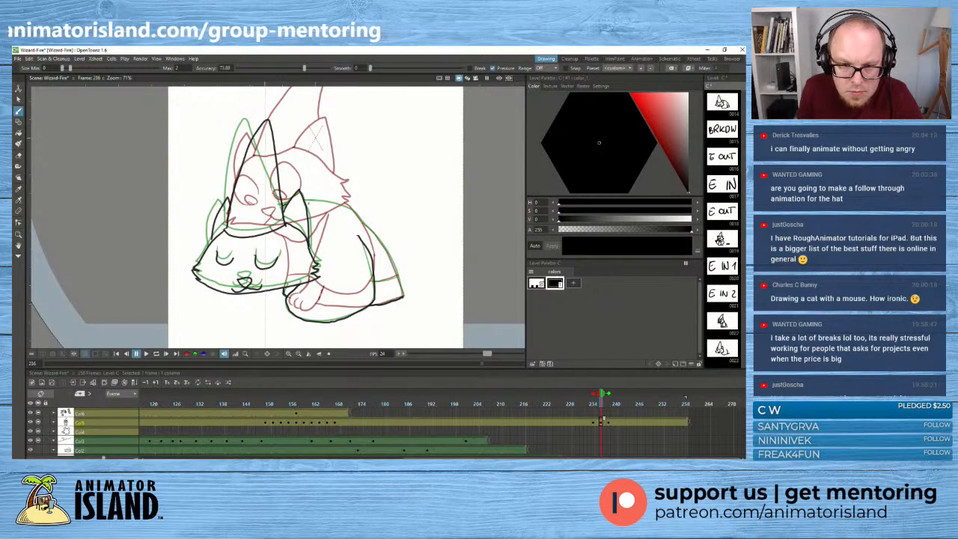
left_click_drag(307, 202, 364, 224)
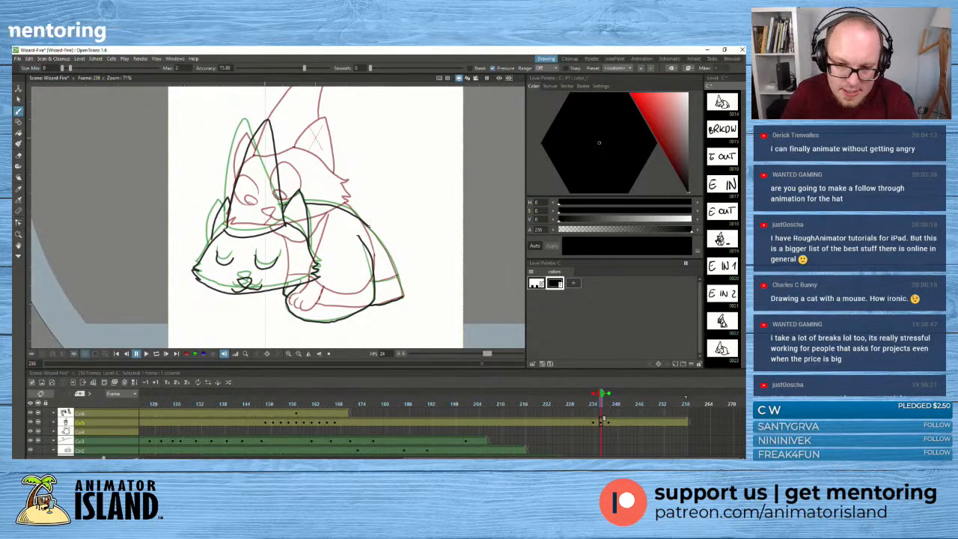
mouse_move(369, 225)
left_mouse_down()
mouse_move(403, 296)
mouse_move(388, 280)
mouse_move(398, 276)
left_mouse_up()
scroll(229, 197, "down", 2)
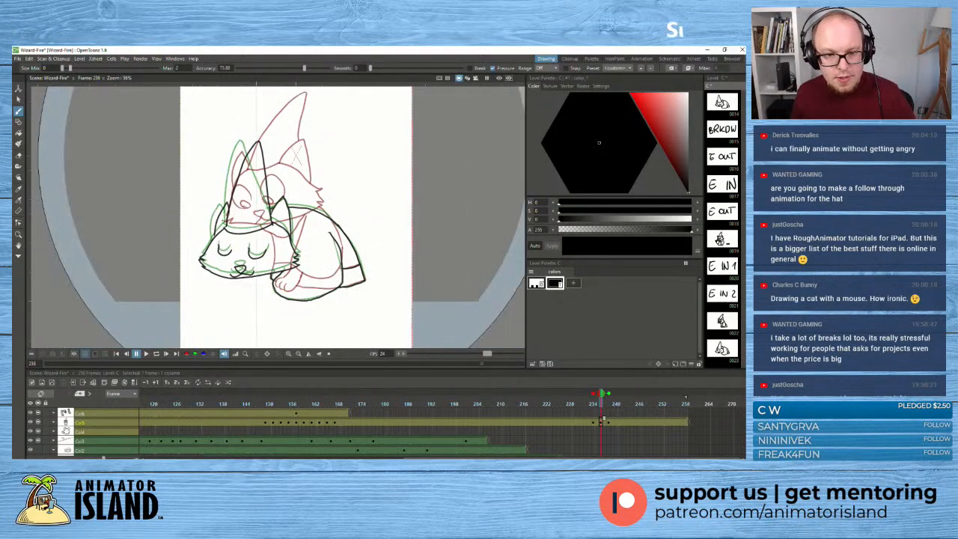
- Examine the finished frame 236 pose without onion skin and scrub from frame 228 towards the curled-up key
double_click(602, 394)
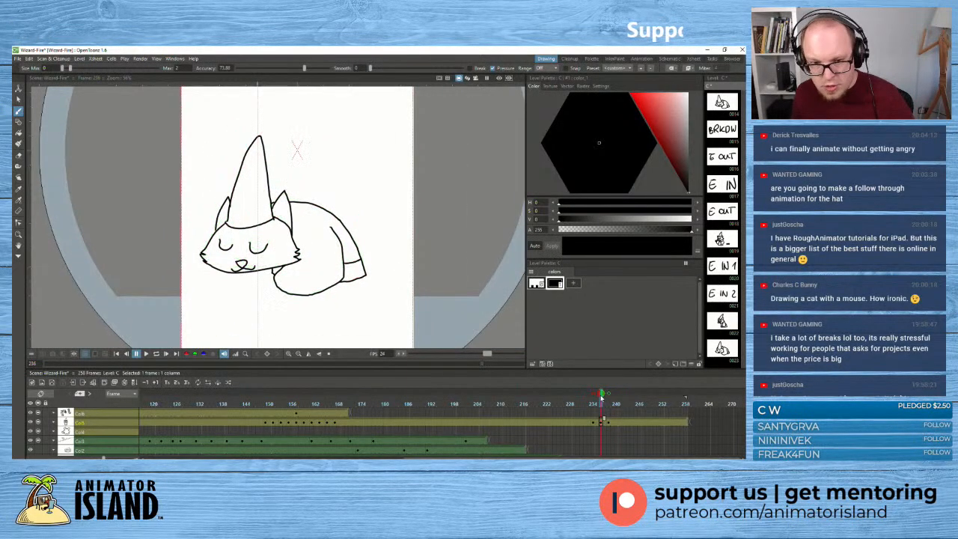
mouse_move(602, 395)
left_mouse_down()
mouse_move(572, 398)
mouse_move(597, 398)
left_mouse_up()
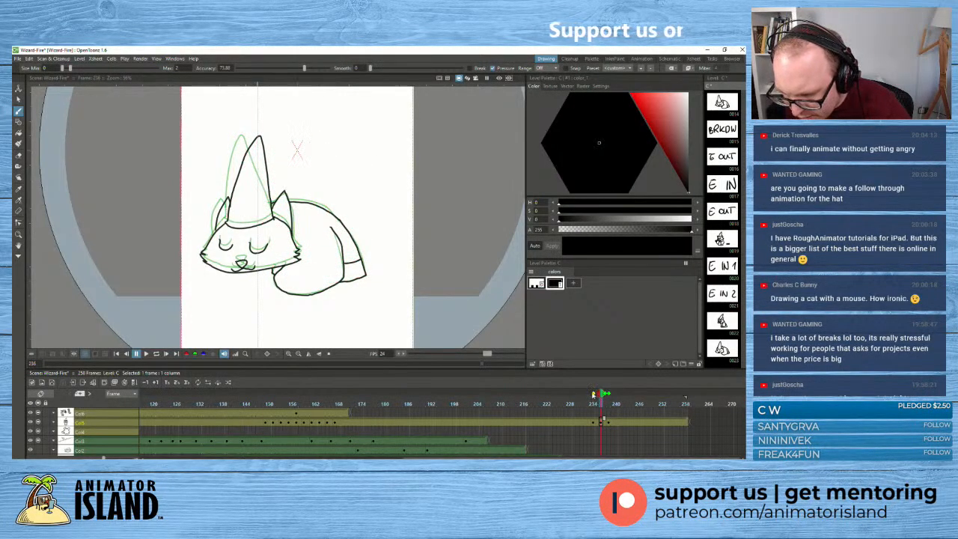
left_click(593, 394)
mouse_move(602, 395)
left_mouse_down()
mouse_move(575, 398)
mouse_move(624, 397)
mouse_move(570, 395)
left_mouse_up()
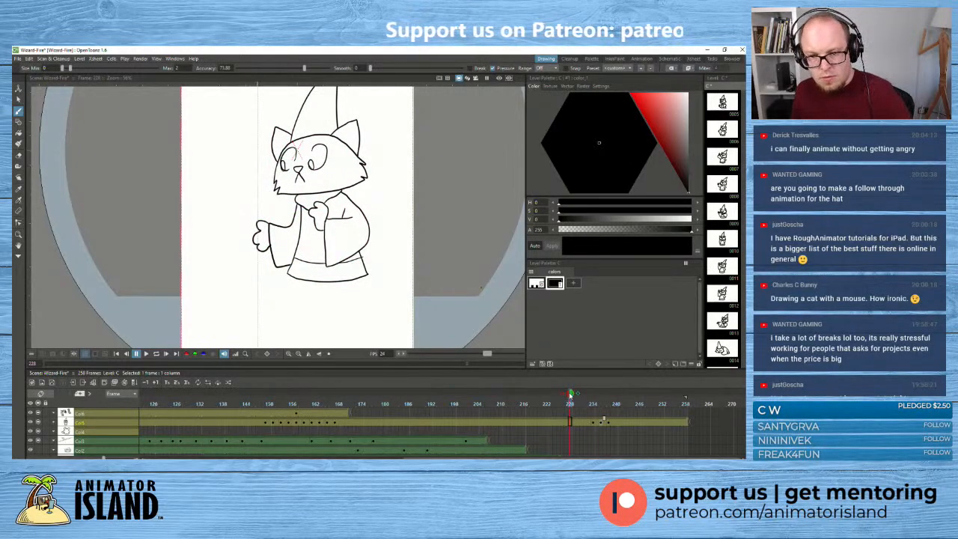
key("space")
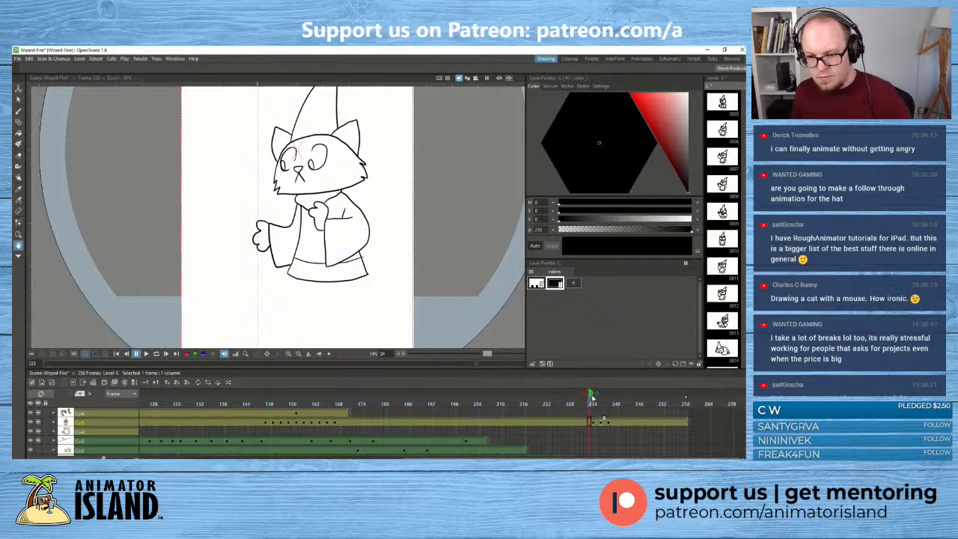
left_click_drag(591, 397, 610, 402)
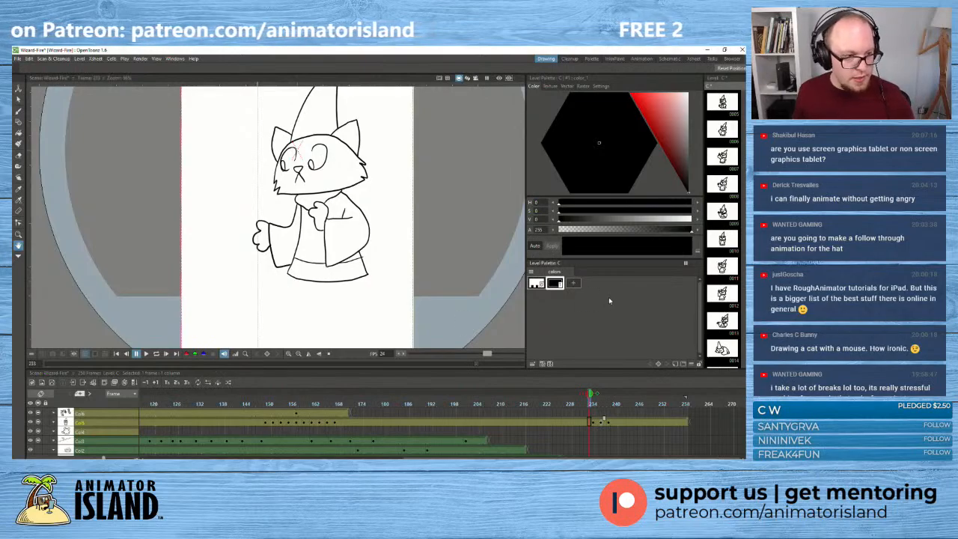
- Flip back and forth through frames 229 to 234 to examine the change from the standing pose to the sitting pose
left_click(597, 421)
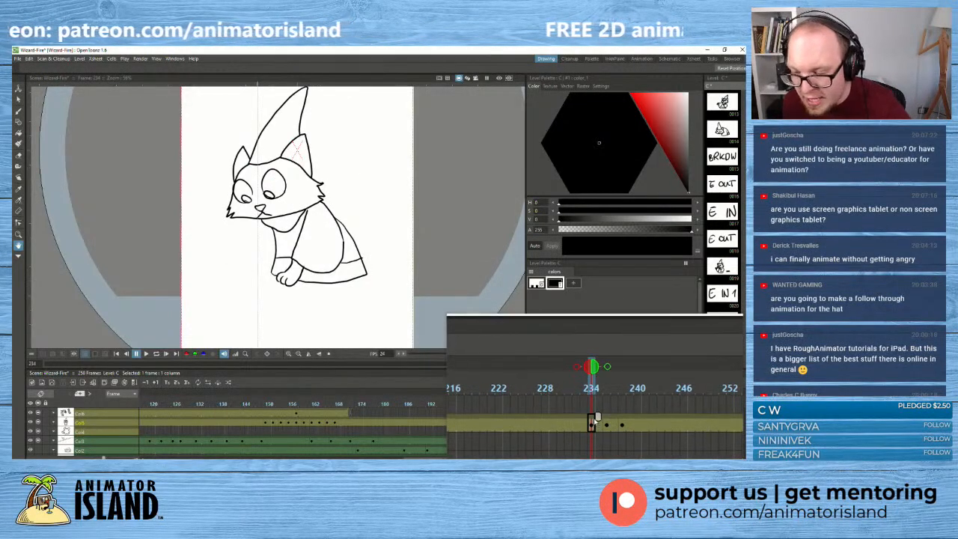
left_click(586, 421)
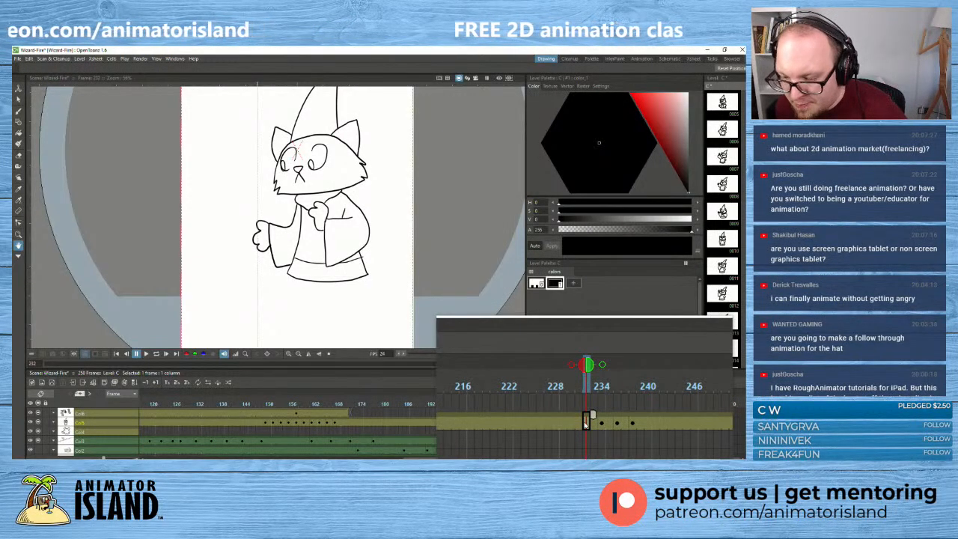
left_click(576, 424)
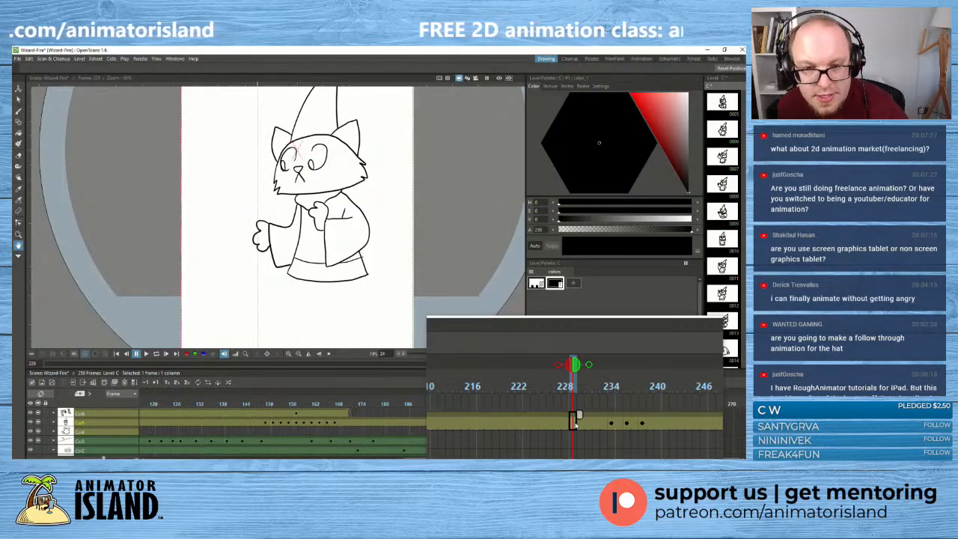
left_click(587, 424)
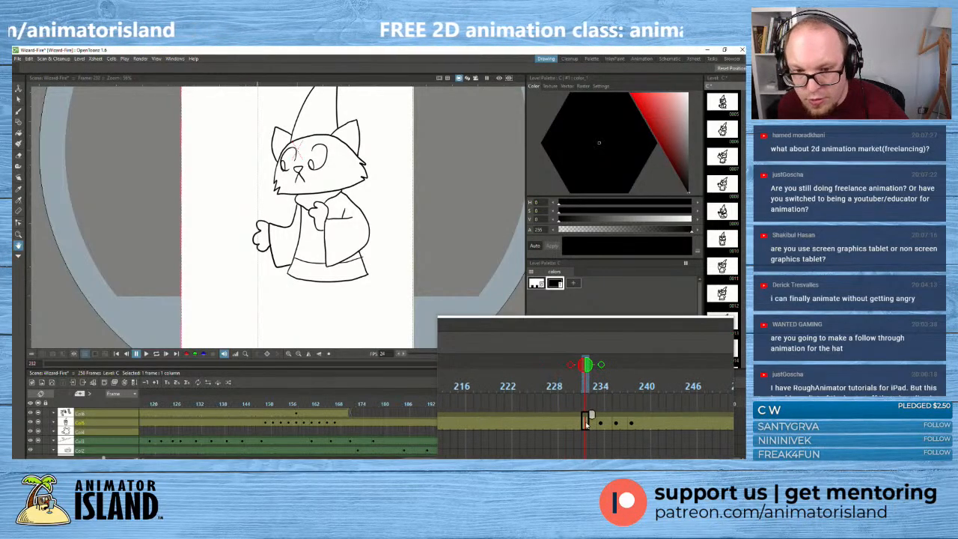
left_click(594, 424)
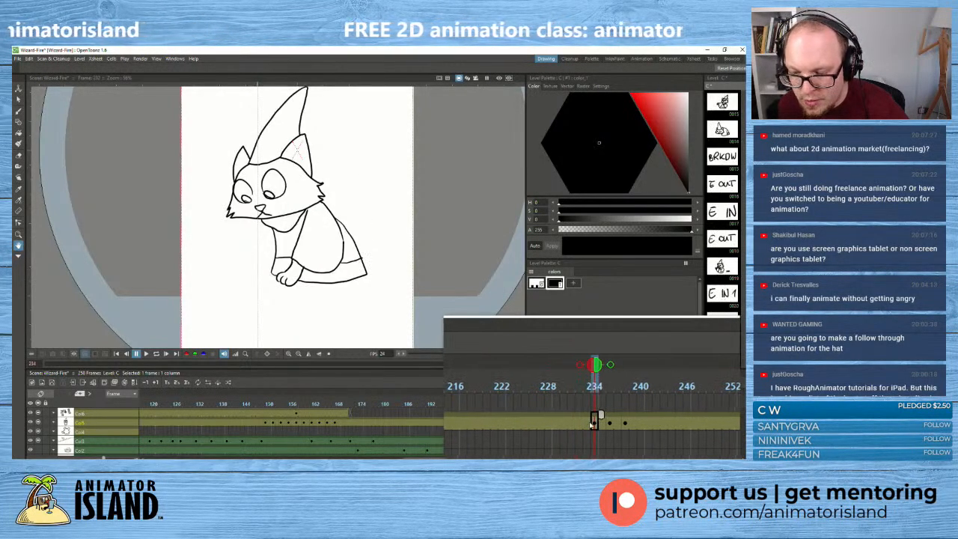
left_click(585, 424)
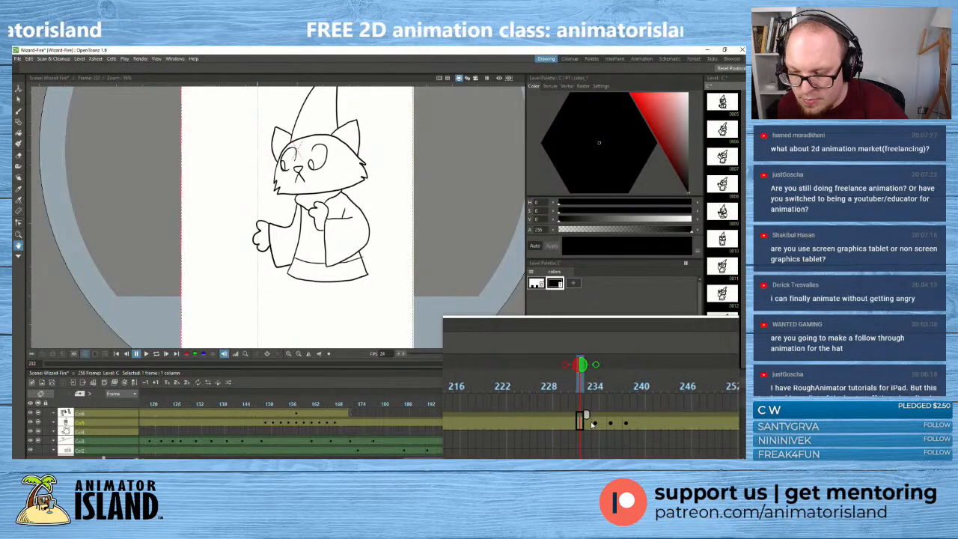
left_click(582, 424)
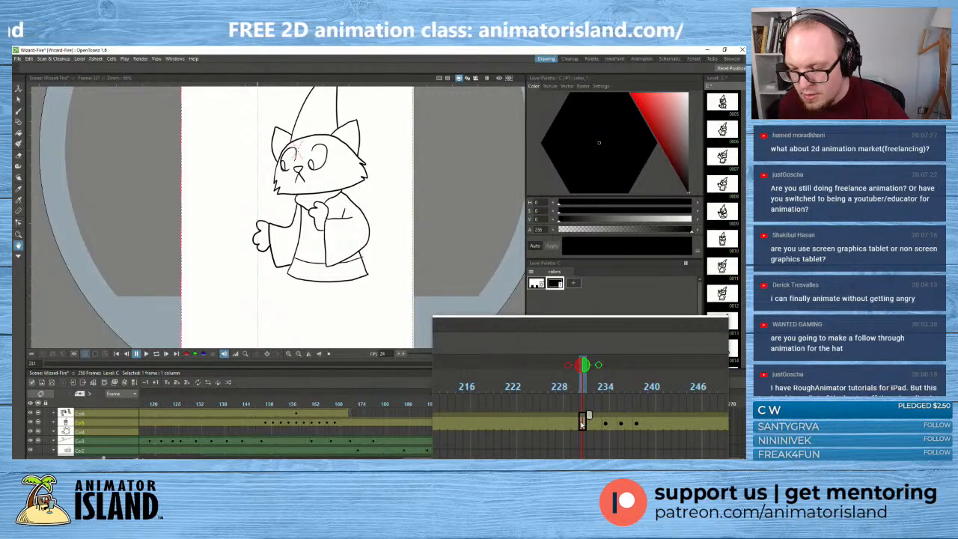
- Add handwritten placeholder drawings before the sitting pose: E OUT at frame 230 and E OUT 2 at frame 232
left_click(586, 423)
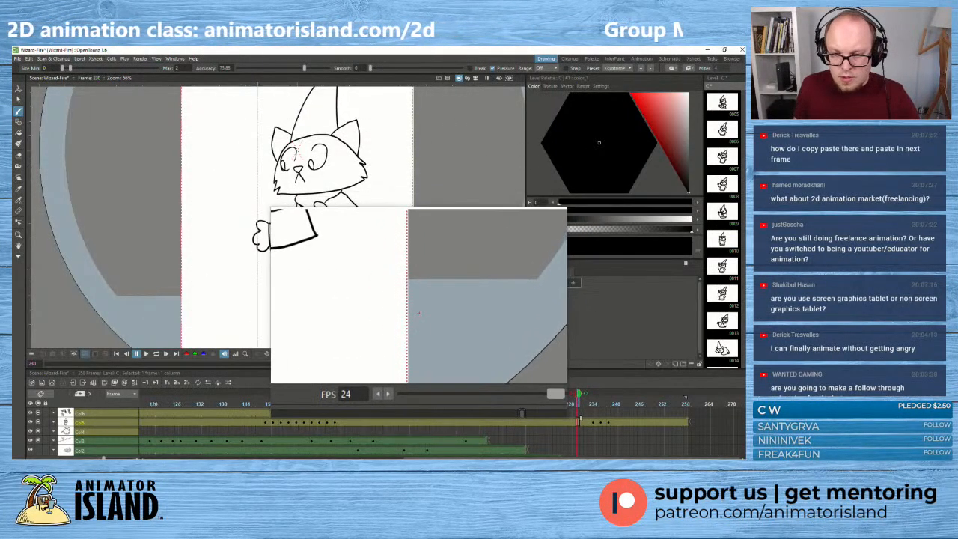
mouse_move(422, 315)
left_mouse_down()
mouse_move(451, 321)
mouse_move(442, 310)
mouse_move(454, 329)
mouse_move(464, 312)
mouse_move(482, 338)
mouse_move(493, 312)
left_mouse_up()
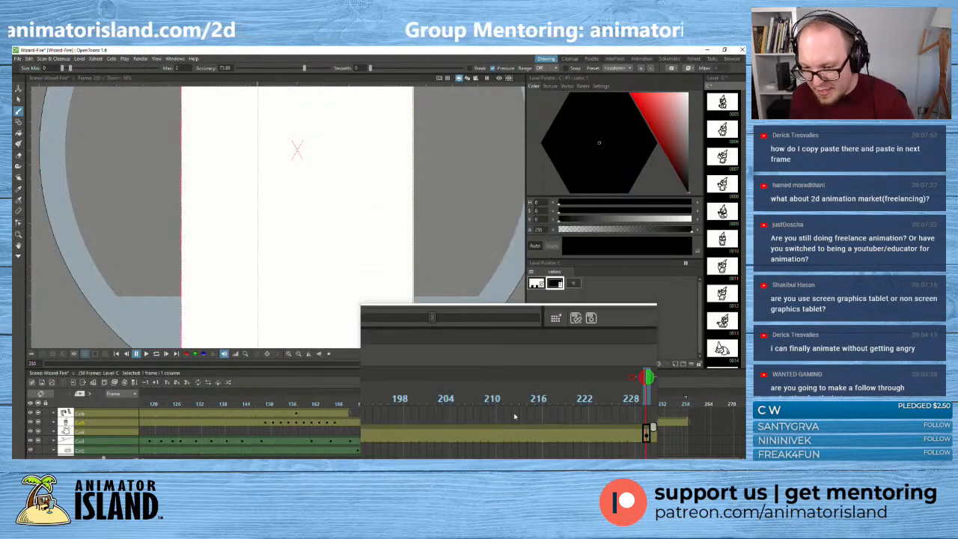
left_click(586, 419)
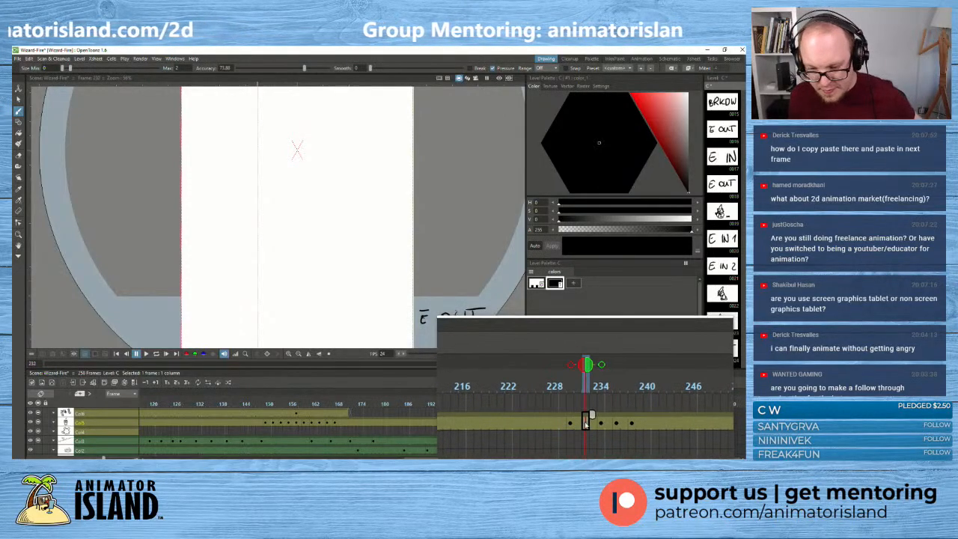
key("super+Escape")
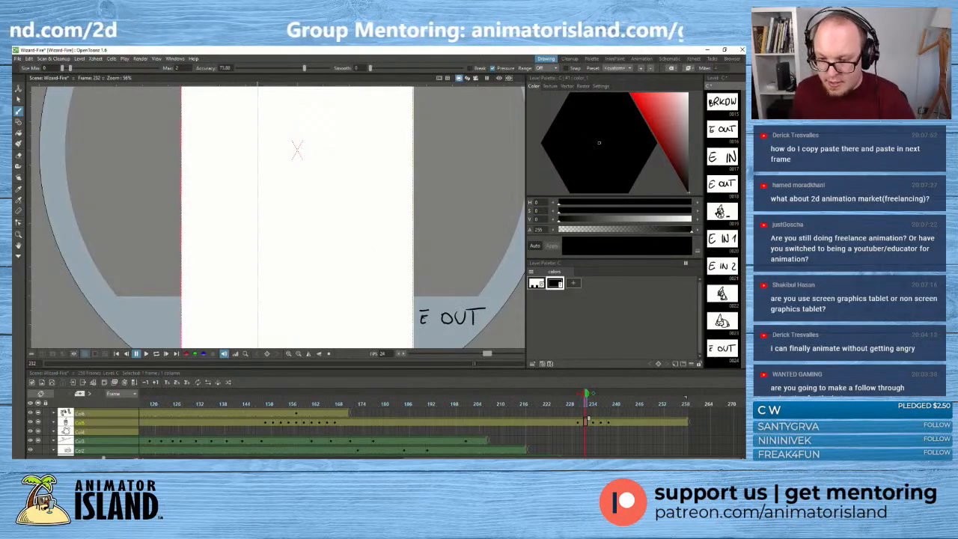
left_click_drag(424, 307, 420, 322)
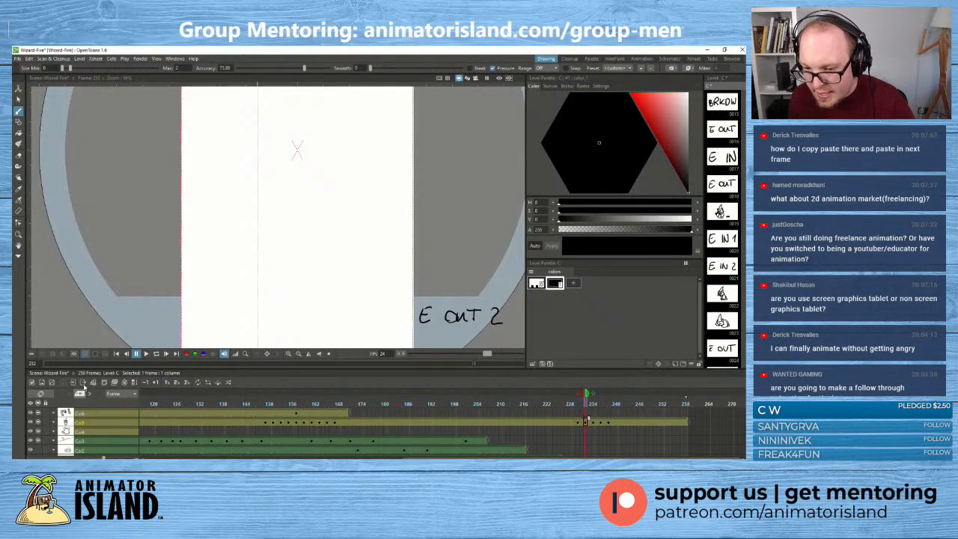
- Write the label BRKD beside the sitting cat on the frame 234 drawing
left_click(595, 422)
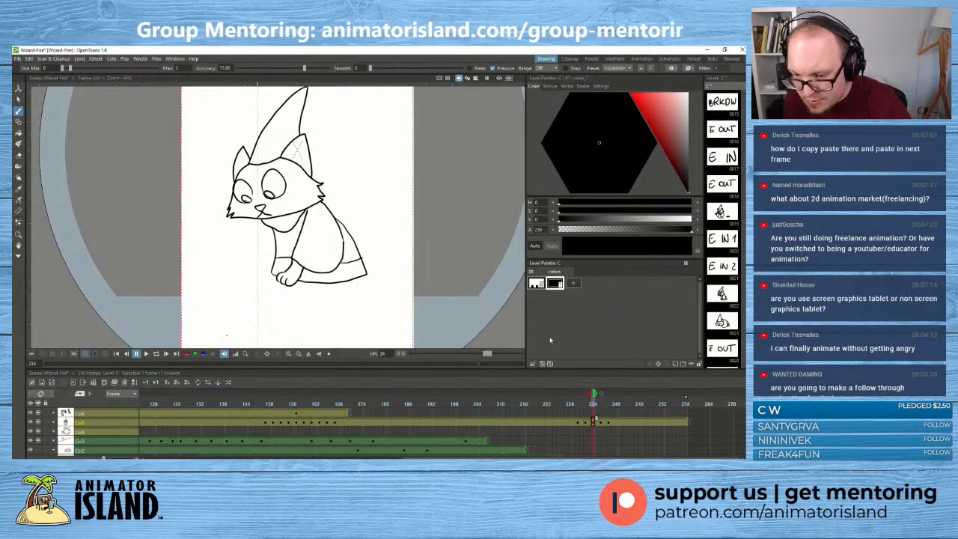
mouse_move(429, 306)
left_mouse_down()
mouse_move(429, 322)
mouse_move(464, 322)
left_mouse_up()
left_click_drag(468, 304, 468, 319)
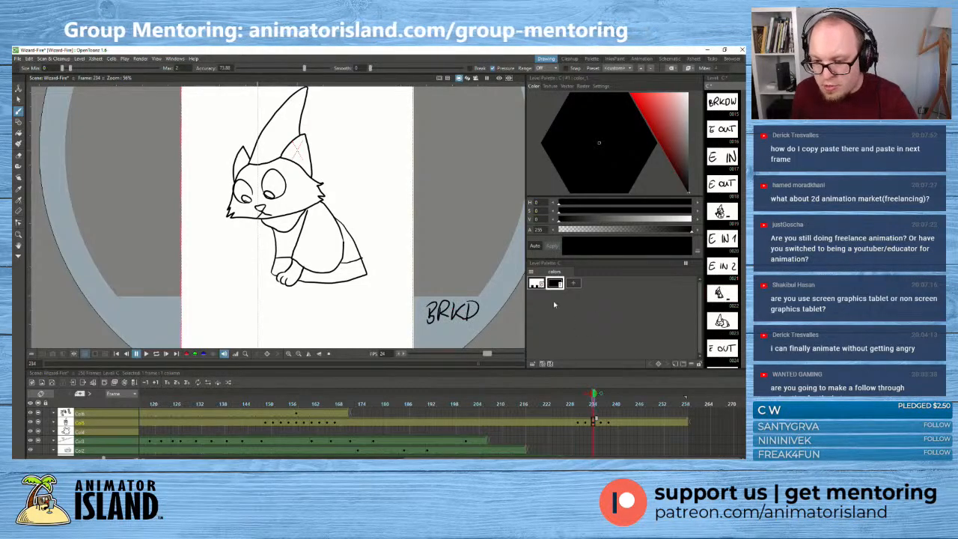
- Make room for two more frames after the frame 234 breakdown and add a handwritten E IN placeholder drawing at frame 236
left_click(597, 432)
left_click_drag(594, 423, 598, 421)
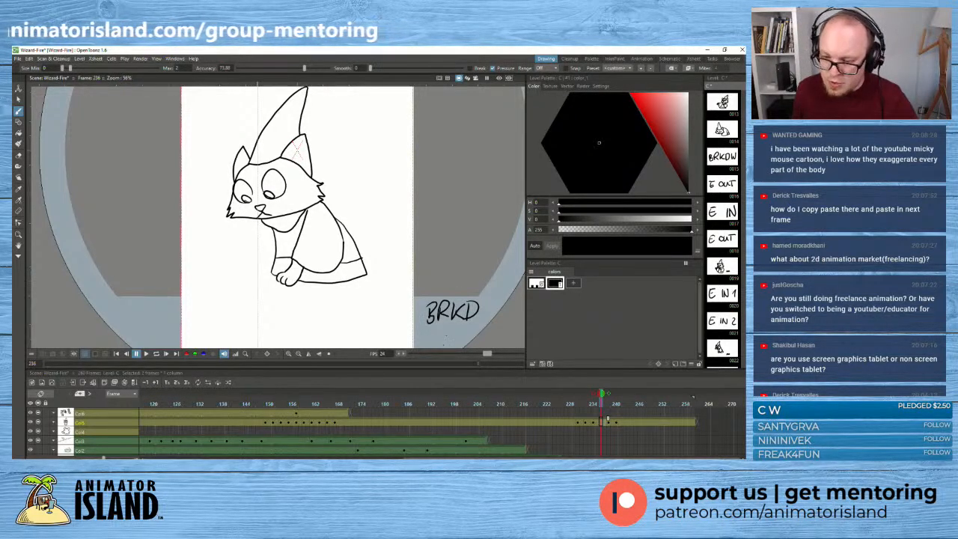
left_click_drag(433, 306, 439, 322)
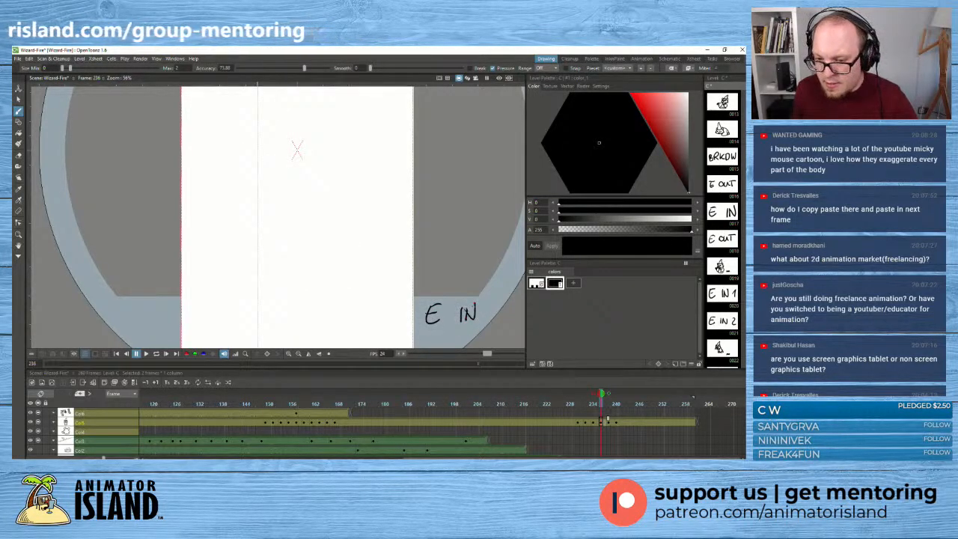
- Hold the curled-up cat drawing at frame 238 two frames longer, pushing the following key to frame 242
left_click(610, 421)
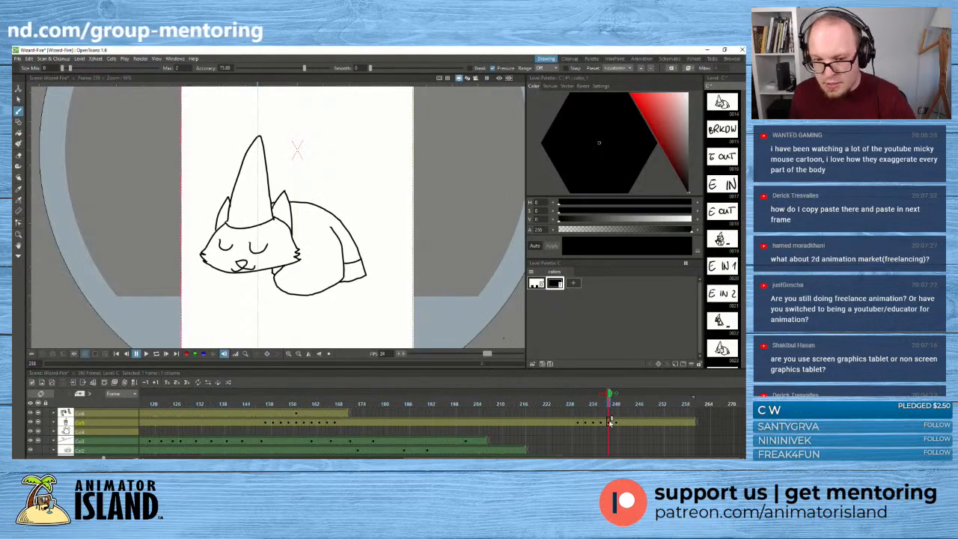
left_click(613, 422)
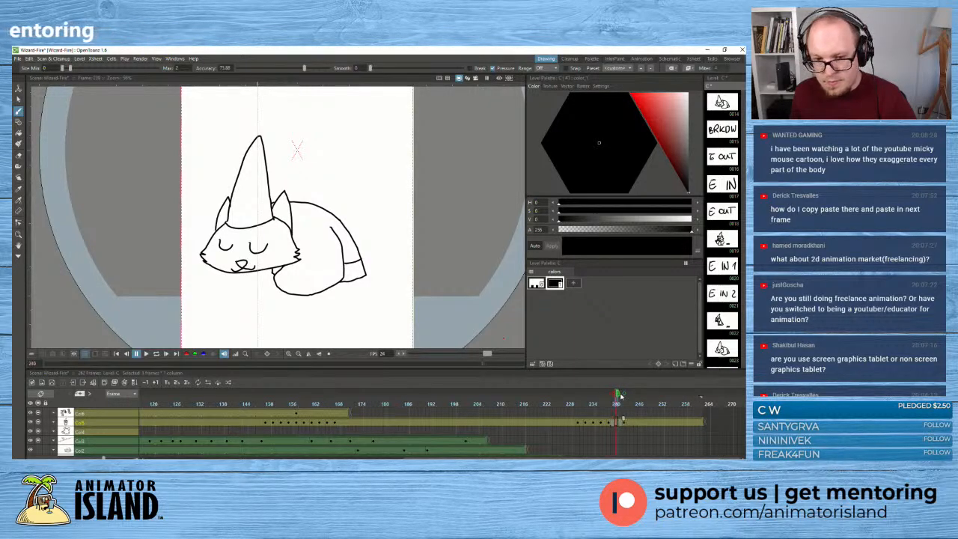
mouse_move(620, 397)
left_mouse_down()
mouse_move(628, 397)
mouse_move(616, 399)
left_mouse_up()
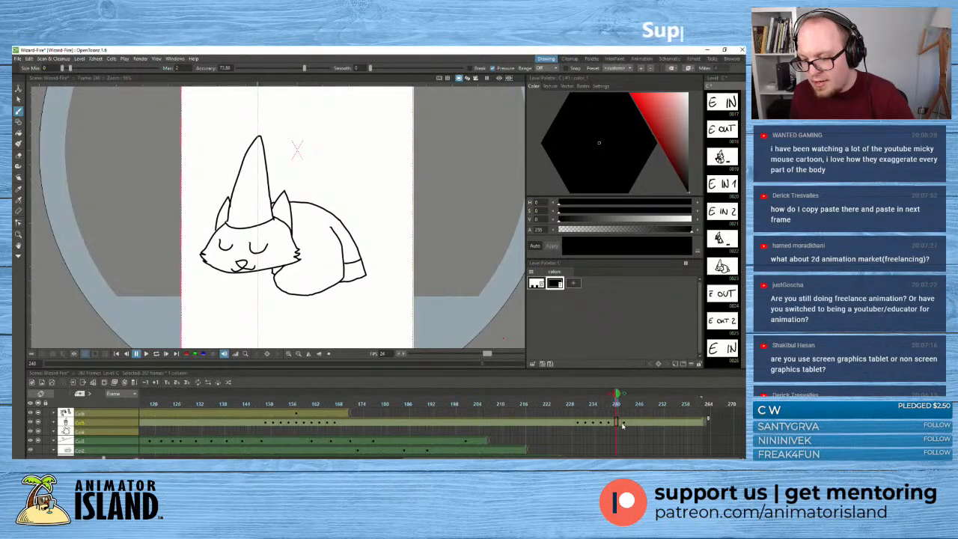
left_click(624, 423)
- Add a handwritten BRKD placeholder drawing at frame 240
left_click(619, 424)
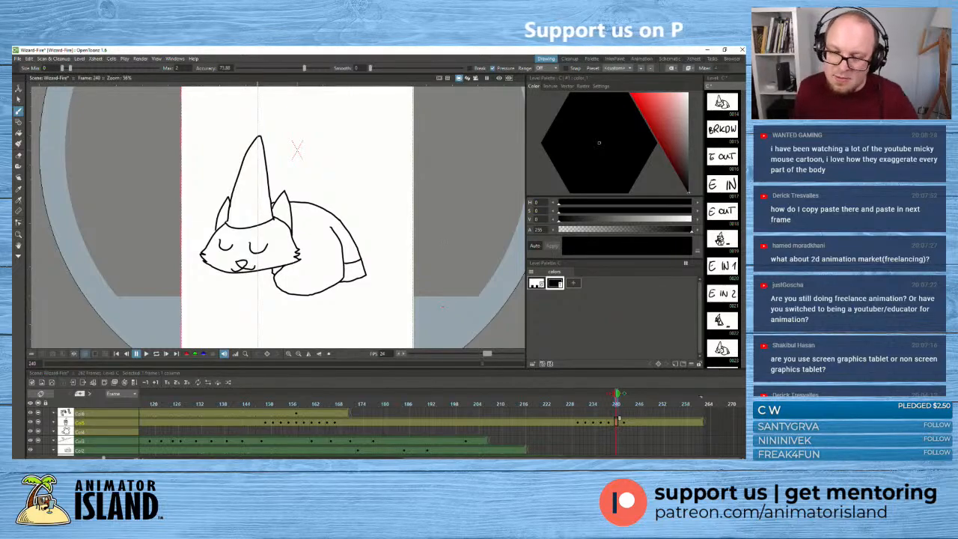
mouse_move(424, 315)
left_mouse_down()
mouse_move(423, 333)
mouse_move(436, 328)
left_mouse_up()
left_click_drag(435, 312, 447, 328)
mouse_move(448, 311)
left_mouse_down()
mouse_move(449, 326)
mouse_move(468, 324)
left_mouse_up()
left_click_drag(462, 310, 462, 327)
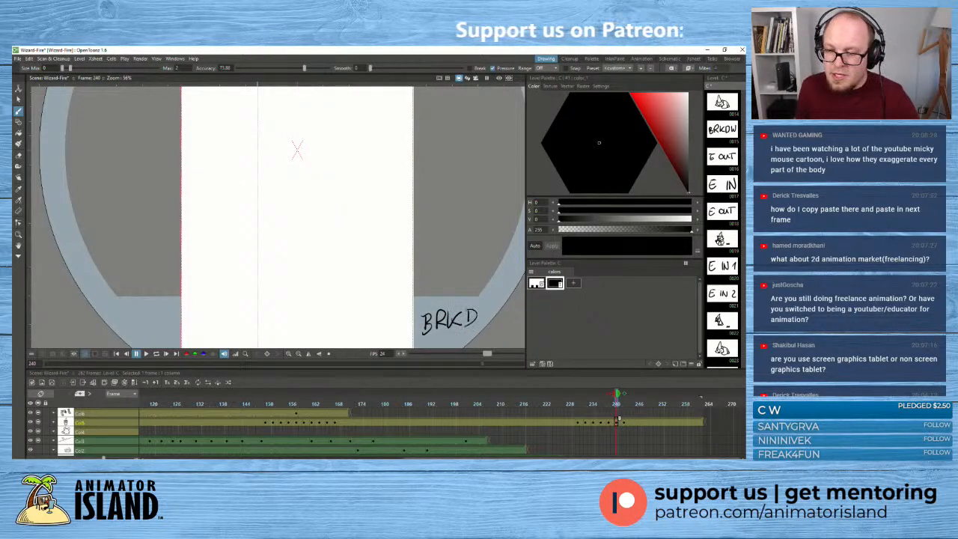
left_click(611, 399)
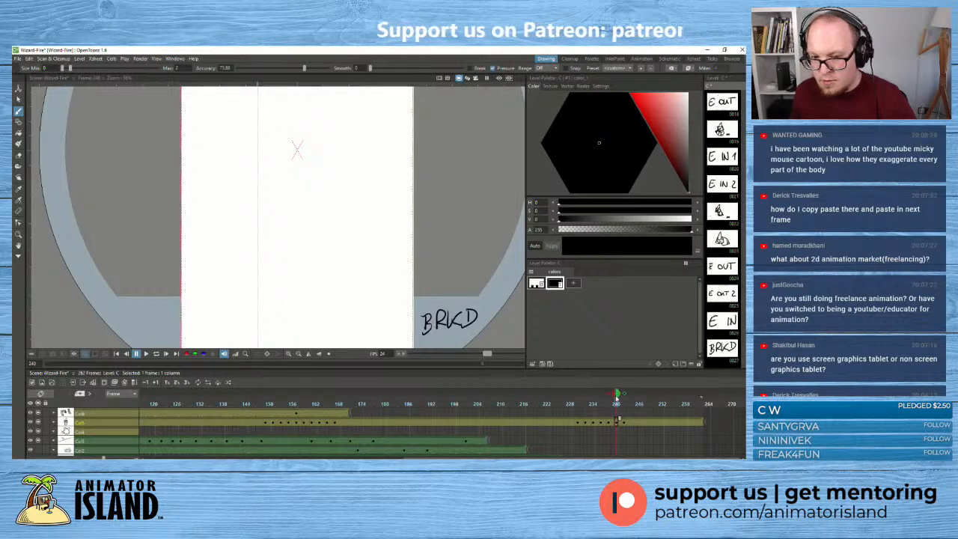
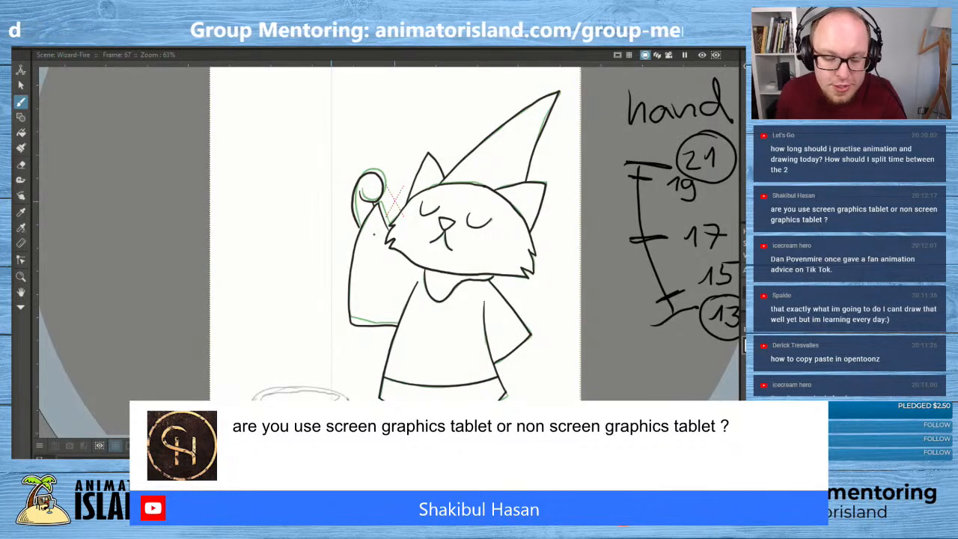
- On frame 67, draw the cat's raised curled hand as an inbetween of the red and green onion-skin outlines
scroll(346, 238, "up", 2)
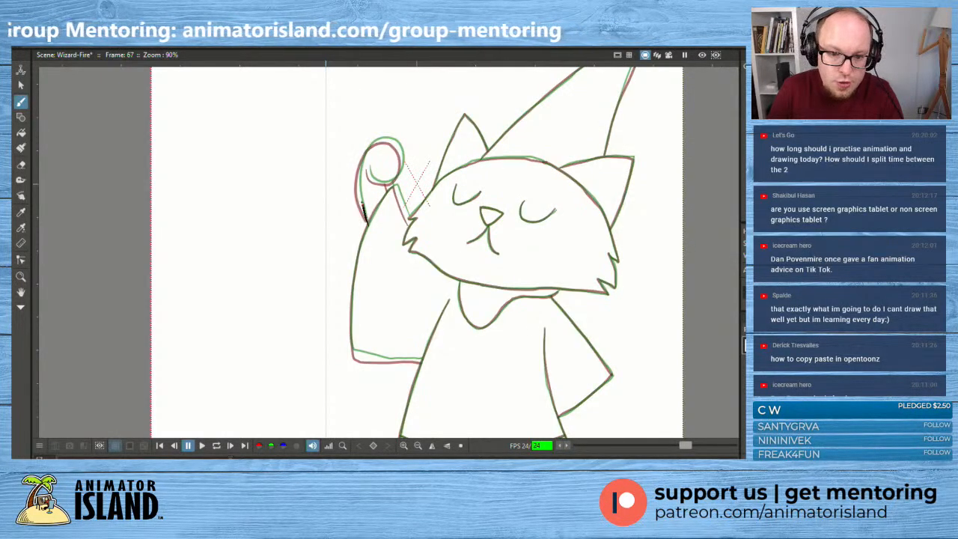
left_click_drag(366, 226, 361, 158)
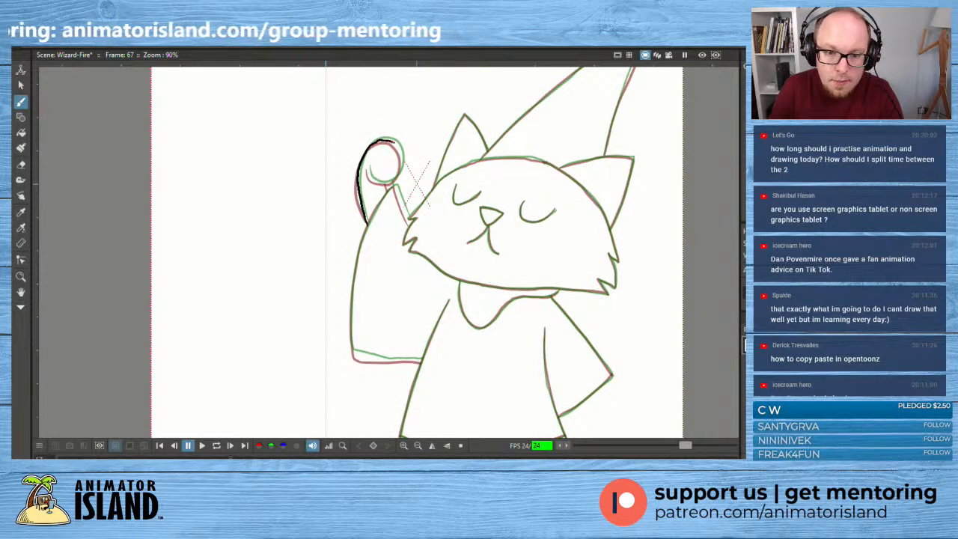
mouse_move(390, 141)
left_mouse_down()
mouse_move(402, 161)
mouse_move(369, 177)
mouse_move(367, 168)
left_mouse_up()
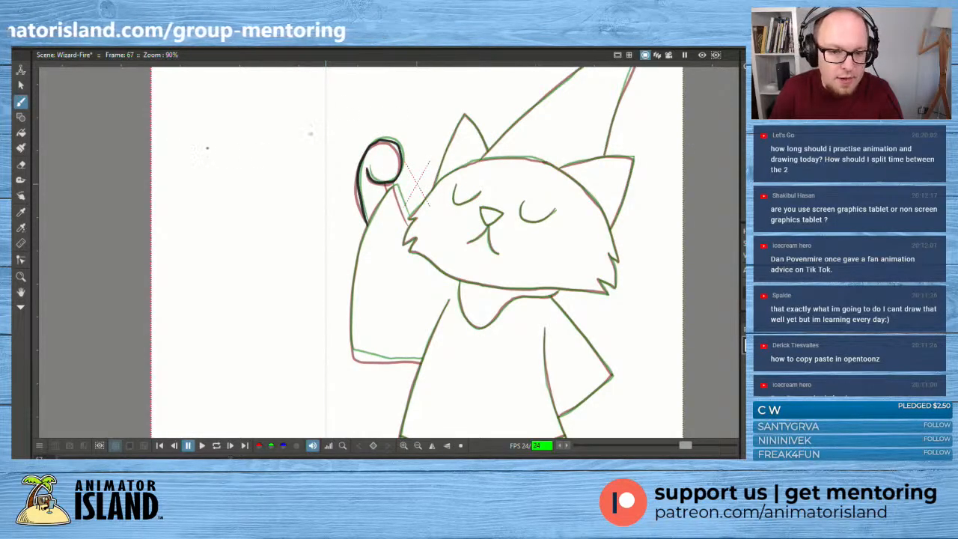
left_click(21, 84)
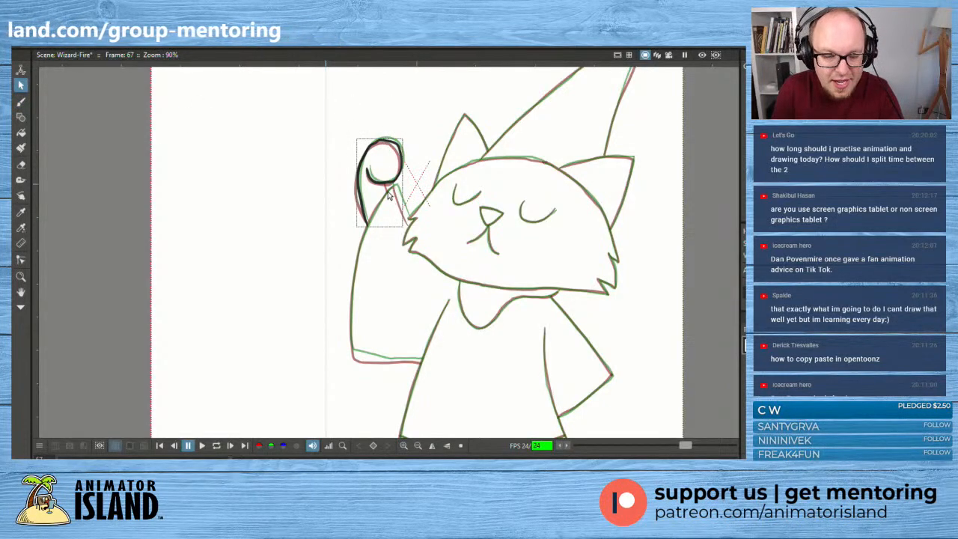
left_click(21, 101)
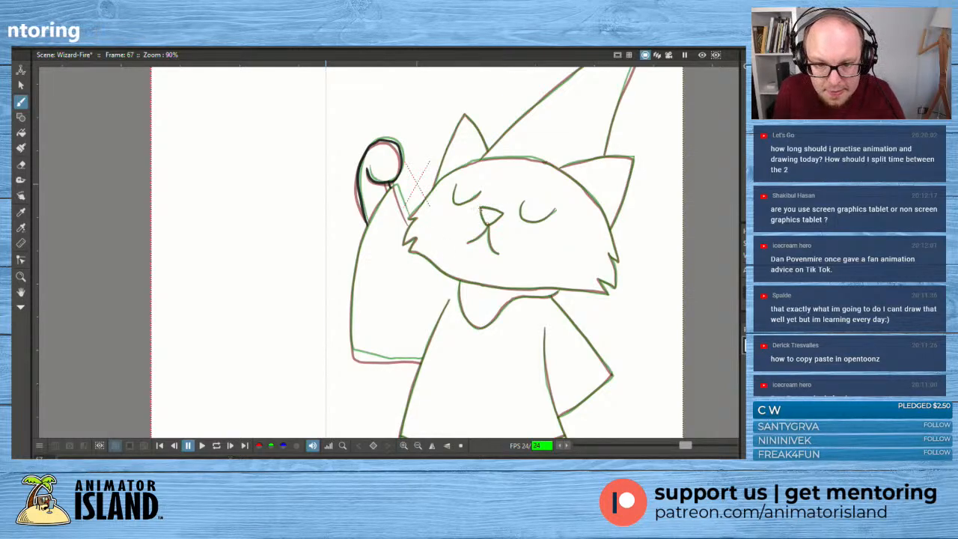
- Trace the cat's nose, mouth and two closed eyes over the onion-skin lines on frame 67
mouse_move(479, 206)
left_mouse_down()
mouse_move(489, 226)
mouse_move(502, 213)
mouse_move(481, 207)
left_mouse_up()
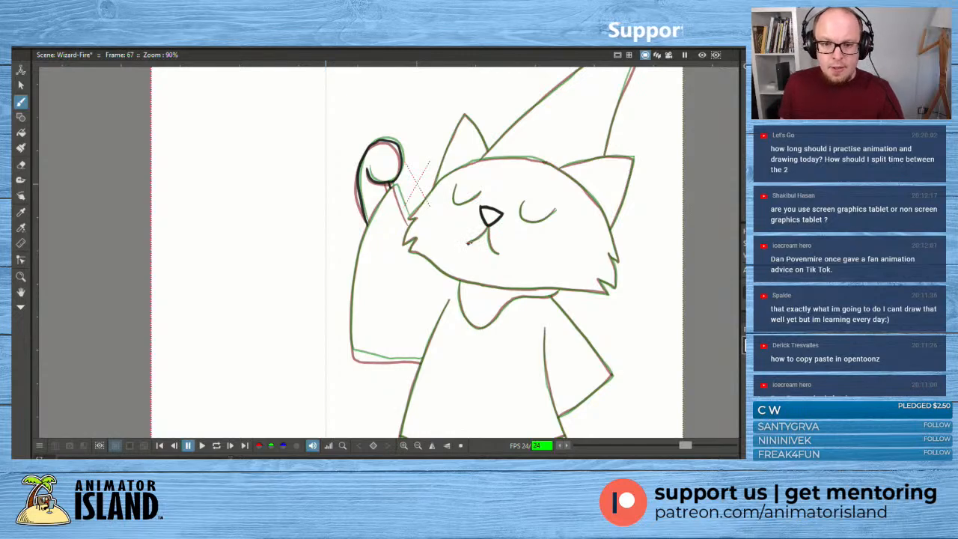
mouse_move(469, 244)
left_mouse_down()
mouse_move(494, 218)
mouse_move(487, 239)
mouse_move(498, 251)
mouse_move(493, 234)
mouse_move(501, 256)
left_mouse_up()
key("ctrl+z")
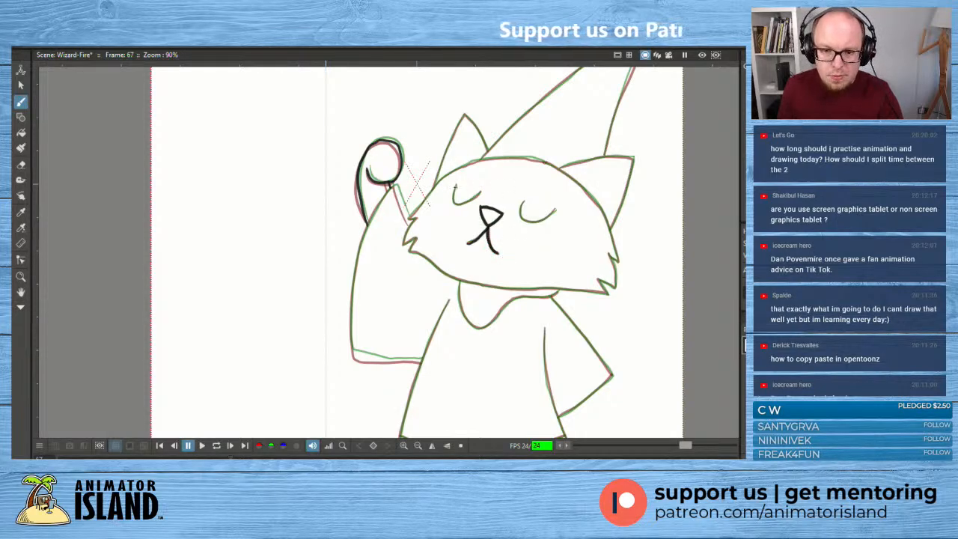
mouse_move(457, 185)
left_mouse_down()
mouse_move(455, 202)
mouse_move(481, 192)
mouse_move(457, 204)
mouse_move(481, 193)
mouse_move(517, 223)
mouse_move(542, 226)
mouse_move(550, 219)
mouse_move(520, 217)
mouse_move(558, 212)
left_mouse_up()
key("ctrl+z")
key("ctrl+z")
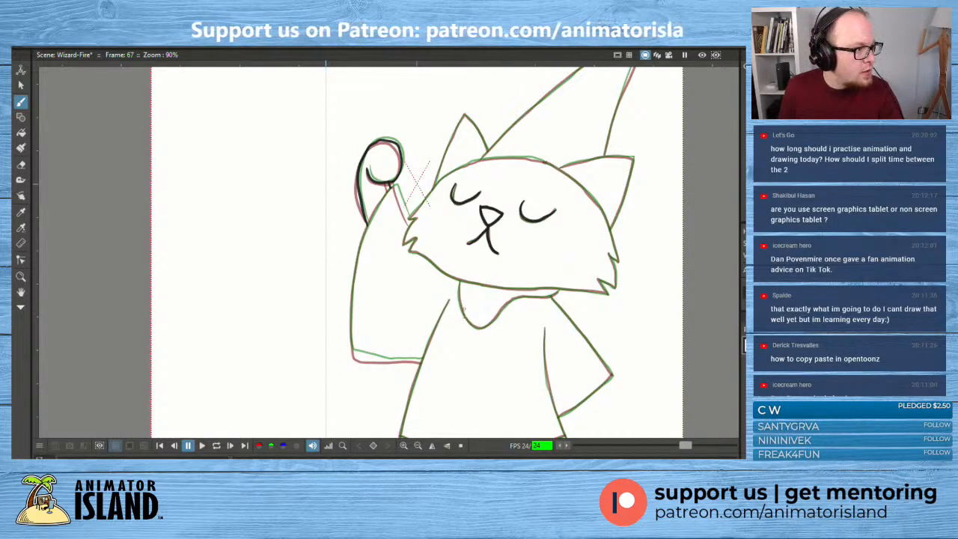
mouse_move(472, 346)
left_mouse_down()
mouse_move(474, 261)
mouse_move(498, 330)
mouse_move(500, 271)
mouse_move(520, 303)
mouse_move(527, 256)
mouse_move(547, 305)
mouse_move(557, 275)
mouse_move(594, 247)
mouse_move(580, 263)
mouse_move(604, 201)
mouse_move(608, 246)
mouse_move(601, 186)
mouse_move(626, 221)
mouse_move(612, 211)
mouse_move(591, 253)
mouse_move(603, 250)
mouse_move(567, 267)
mouse_move(565, 308)
mouse_move(571, 257)
mouse_move(531, 312)
mouse_move(542, 262)
mouse_move(520, 277)
mouse_move(596, 213)
mouse_move(541, 271)
mouse_move(531, 255)
mouse_move(507, 296)
mouse_move(596, 273)
left_mouse_up()
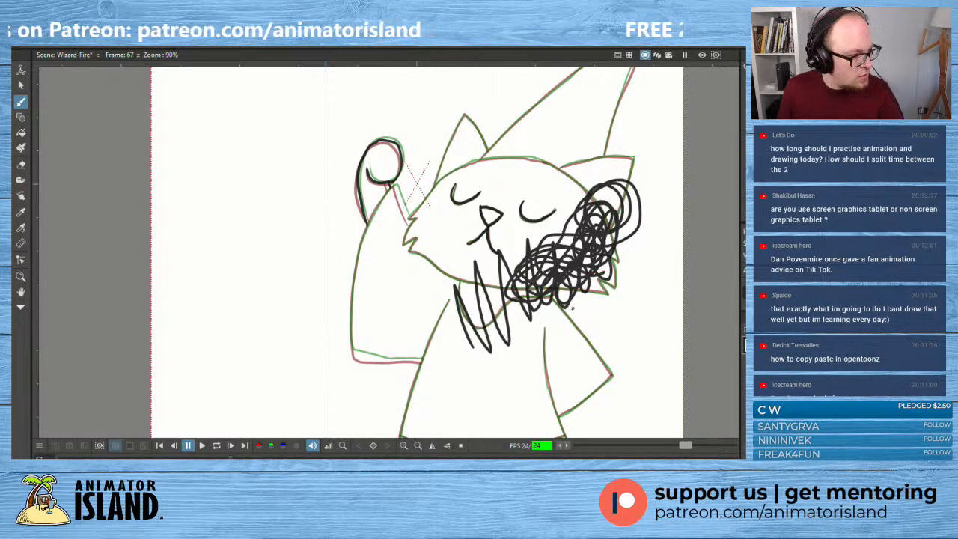
key("ctrl+z")
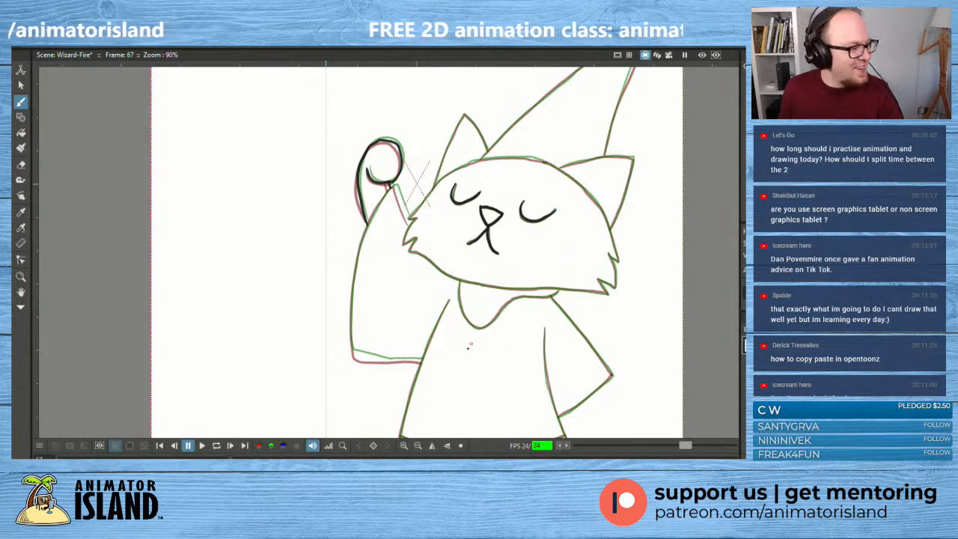
mouse_move(469, 346)
left_mouse_down()
mouse_move(477, 289)
mouse_move(508, 324)
mouse_move(530, 306)
mouse_move(546, 254)
mouse_move(581, 281)
mouse_move(583, 226)
mouse_move(630, 224)
mouse_move(627, 172)
mouse_move(631, 202)
mouse_move(659, 217)
left_mouse_up()
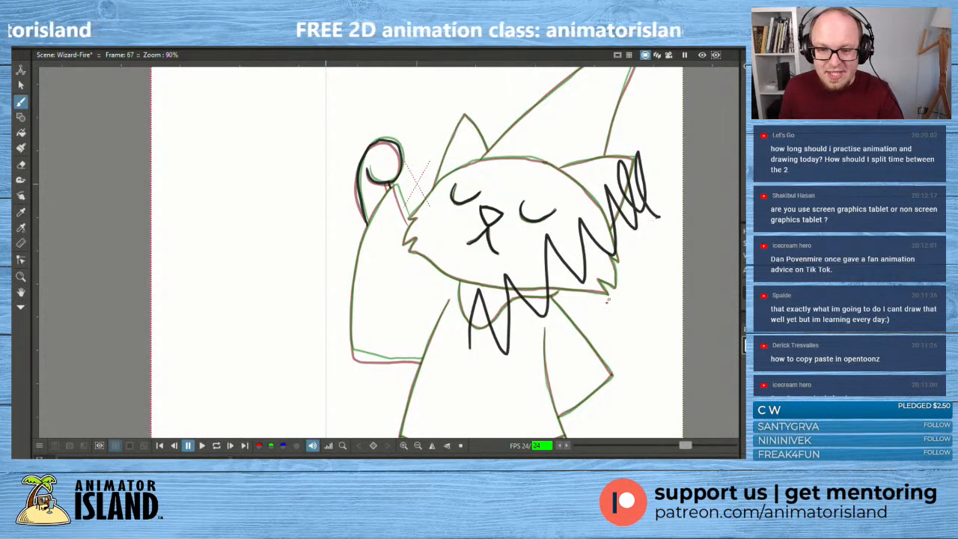
key("ctrl+z")
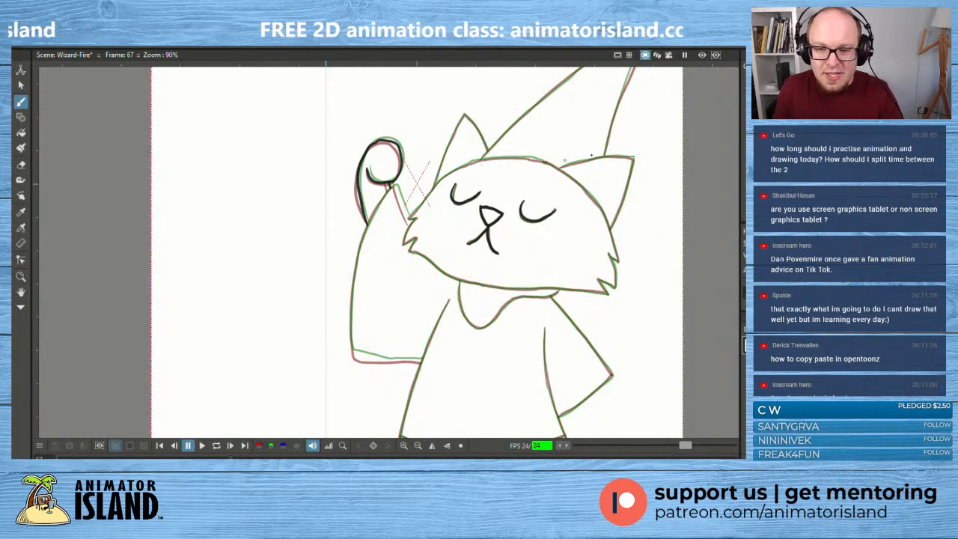
- Trace both of the cat's pointed ears over the onion-skin lines, redoing strokes that stray from the guides
left_click_drag(559, 169, 634, 158)
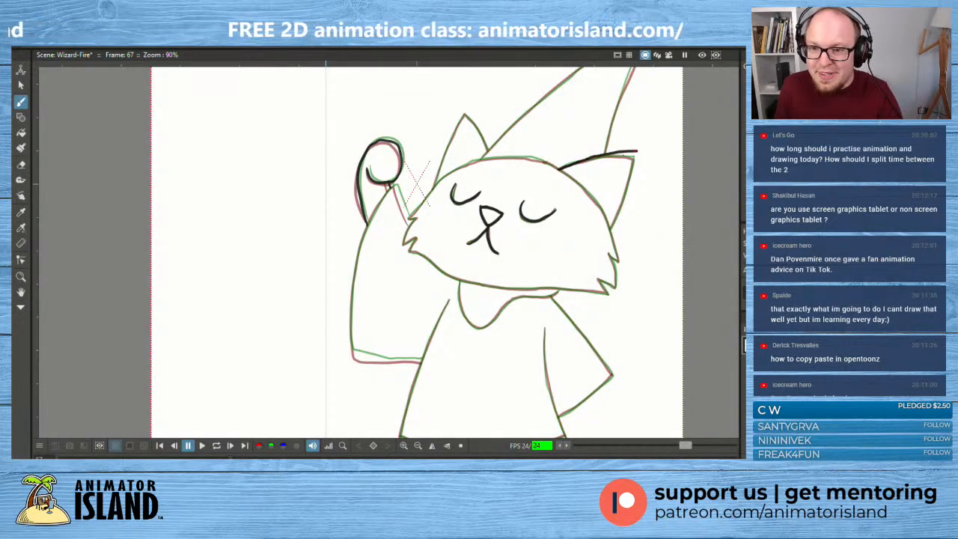
key("ctrl+z")
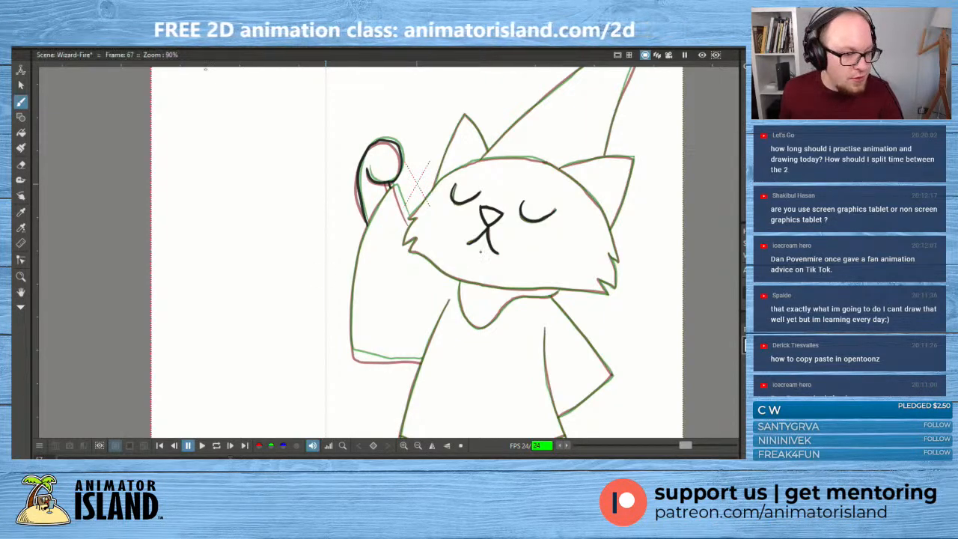
mouse_move(557, 168)
left_mouse_down()
mouse_move(635, 155)
mouse_move(611, 227)
left_mouse_up()
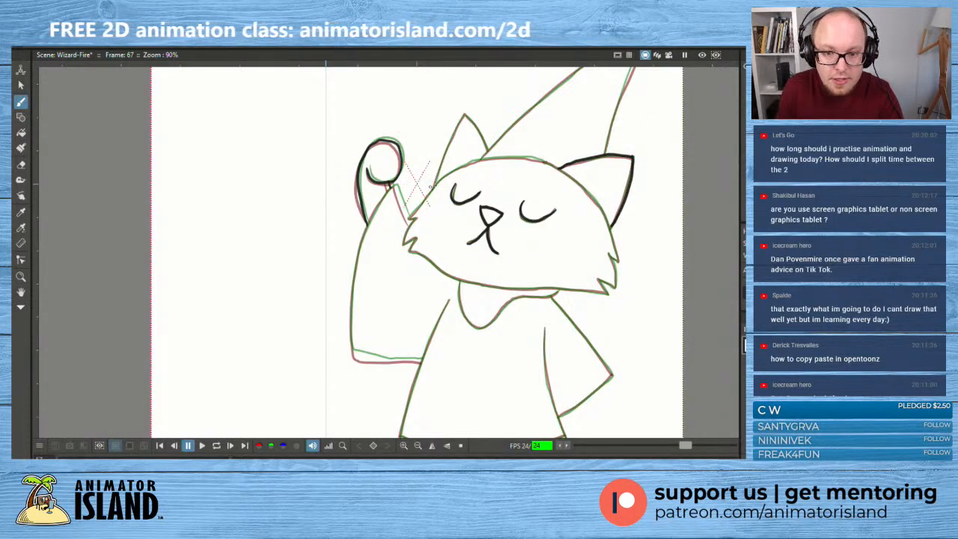
mouse_move(435, 186)
left_mouse_down()
mouse_move(465, 114)
mouse_move(489, 150)
left_mouse_up()
key("ctrl+z")
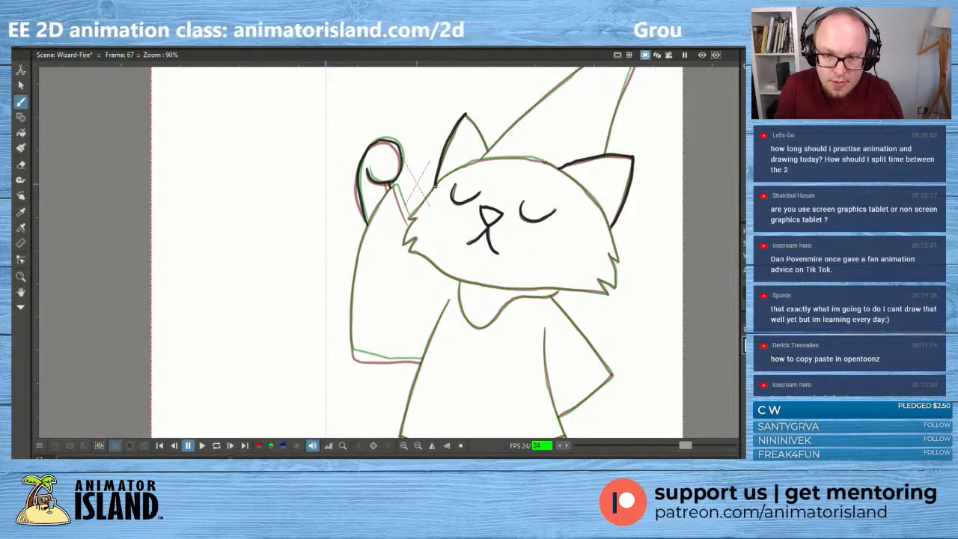
key("ctrl+z")
left_click_drag(434, 187, 464, 113)
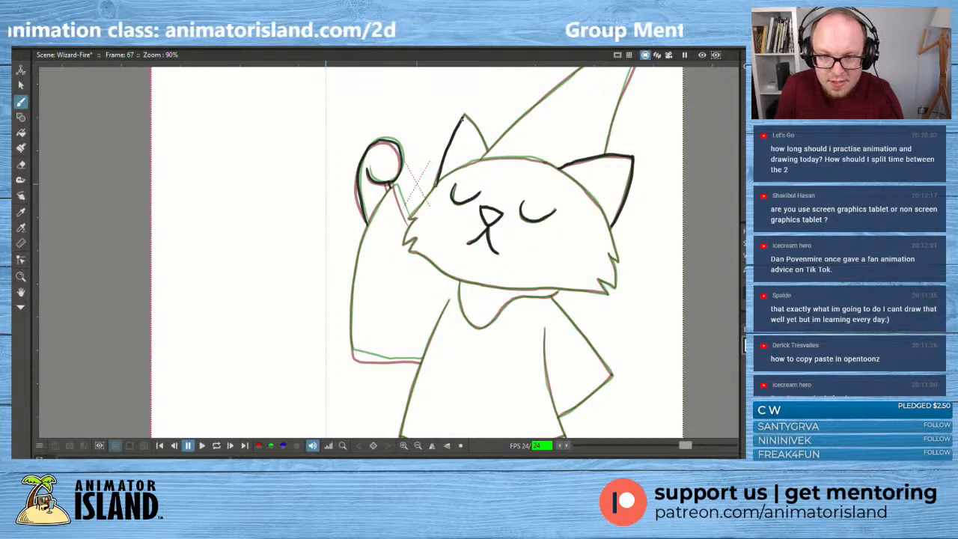
left_click_drag(465, 114, 489, 149)
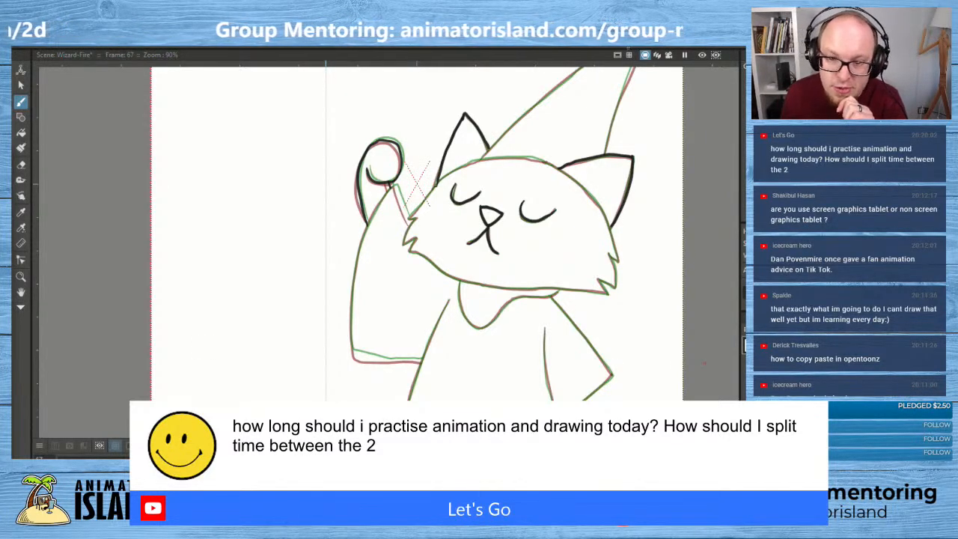
- Draw both sides of the pointed hat up to its tip and nudge the shorter side's stroke between the onion-skin guides
left_click_drag(596, 136, 539, 260)
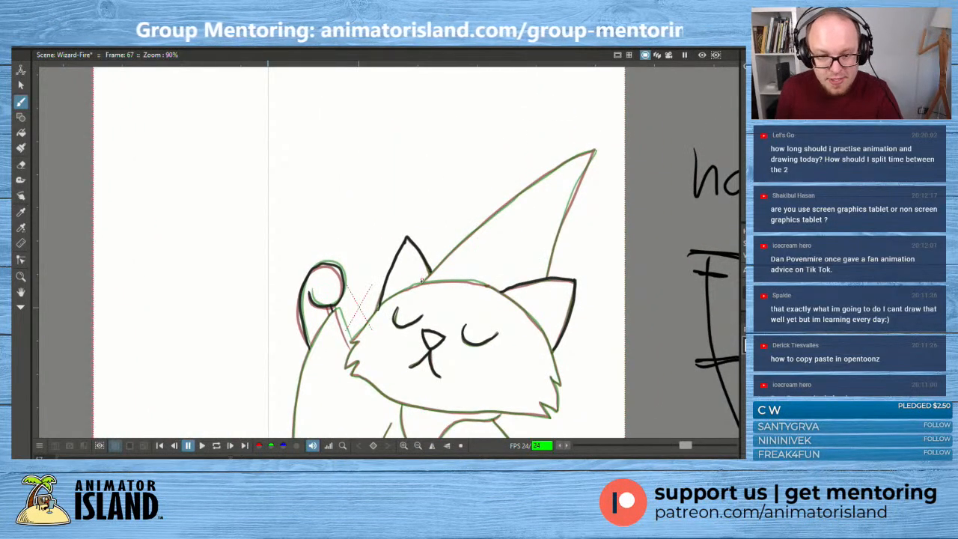
mouse_move(422, 283)
left_mouse_down()
mouse_move(502, 206)
mouse_move(596, 143)
mouse_move(544, 275)
left_mouse_up()
key("s")
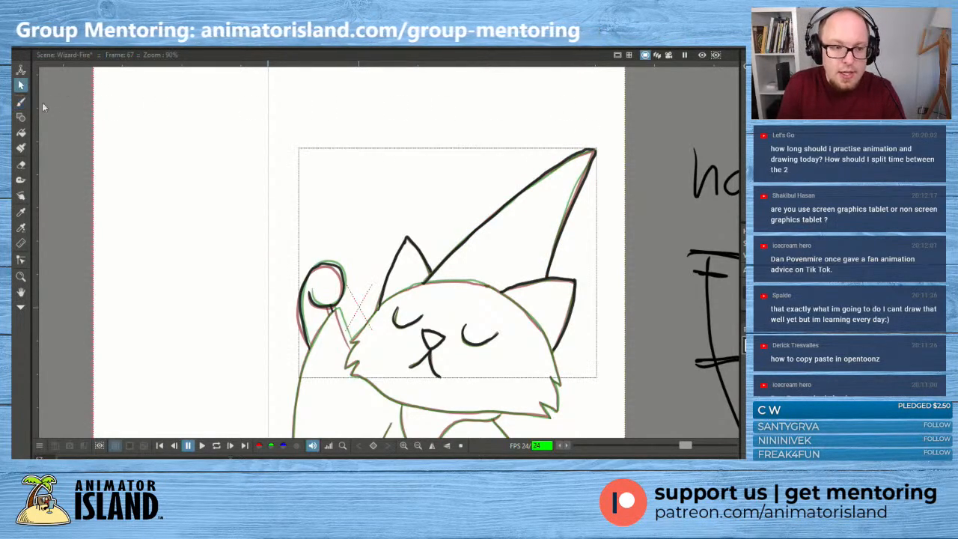
left_click(572, 210)
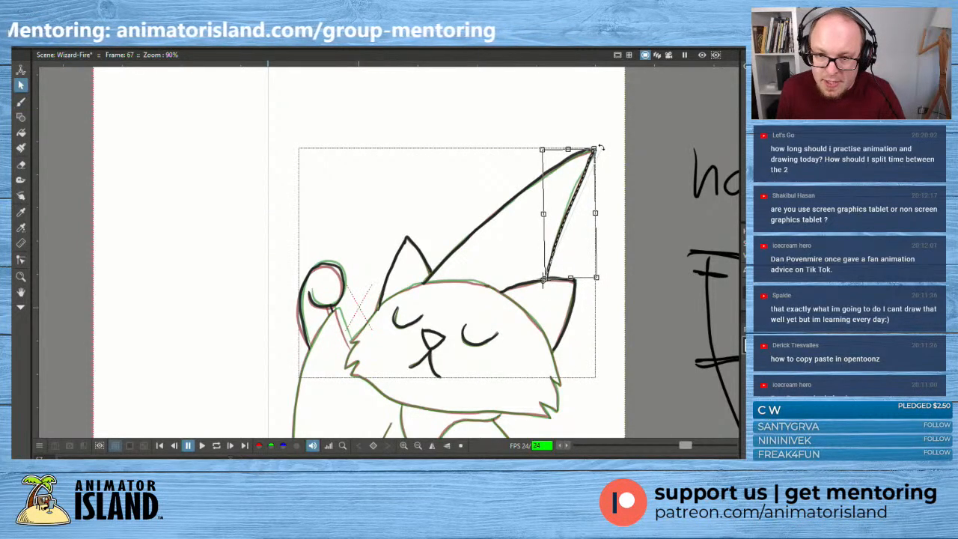
left_click(615, 245)
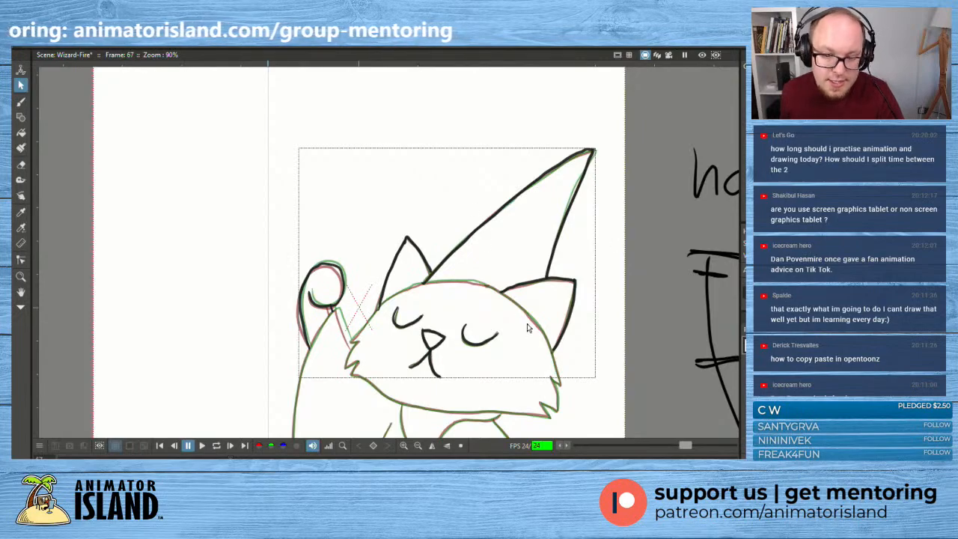
- Draw the top-of-head outline from the cheek beside the raised hand to the opposite ear
scroll(530, 328, "down", 3)
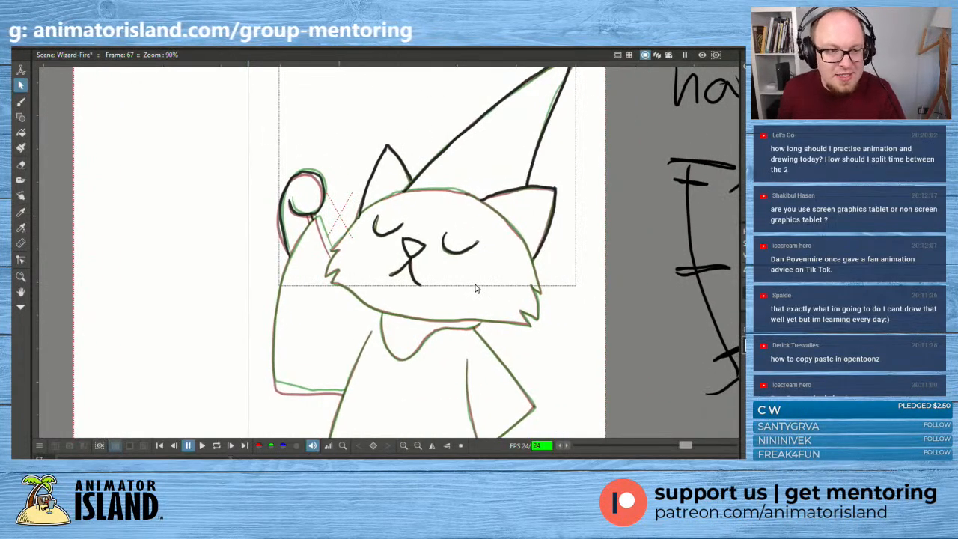
left_click(21, 101)
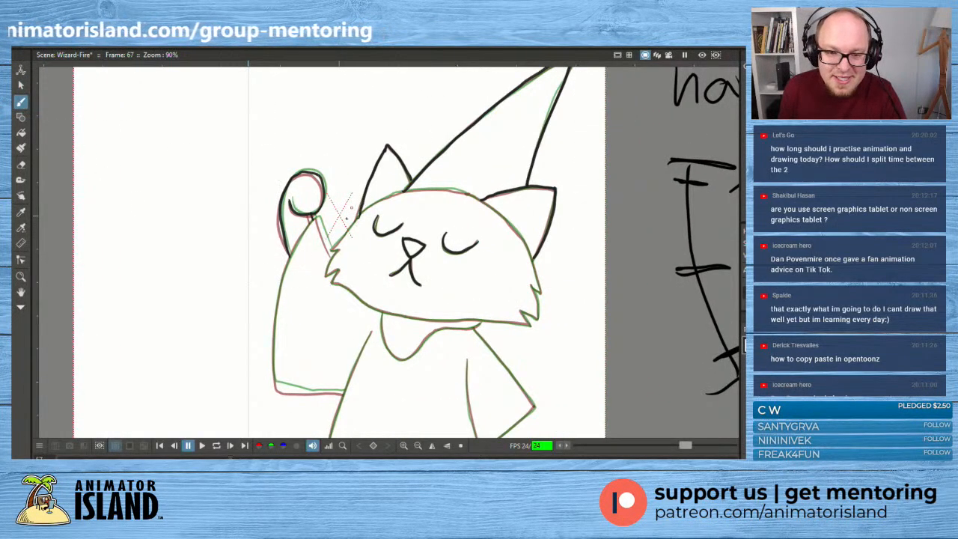
mouse_move(339, 238)
left_mouse_down()
mouse_move(384, 195)
mouse_move(430, 185)
left_mouse_up()
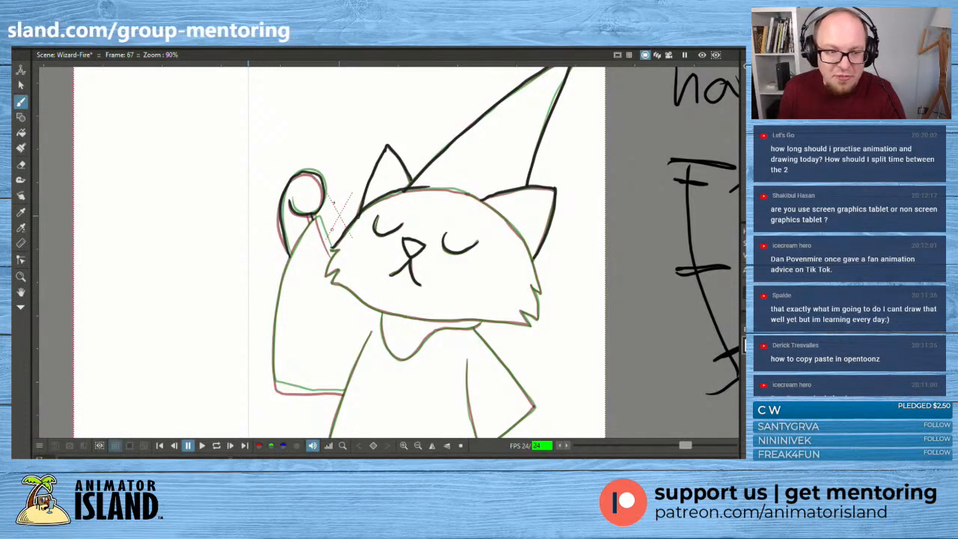
key("ctrl+z")
mouse_move(331, 251)
left_mouse_down()
mouse_move(367, 209)
mouse_move(413, 187)
mouse_move(461, 187)
mouse_move(485, 199)
left_mouse_up()
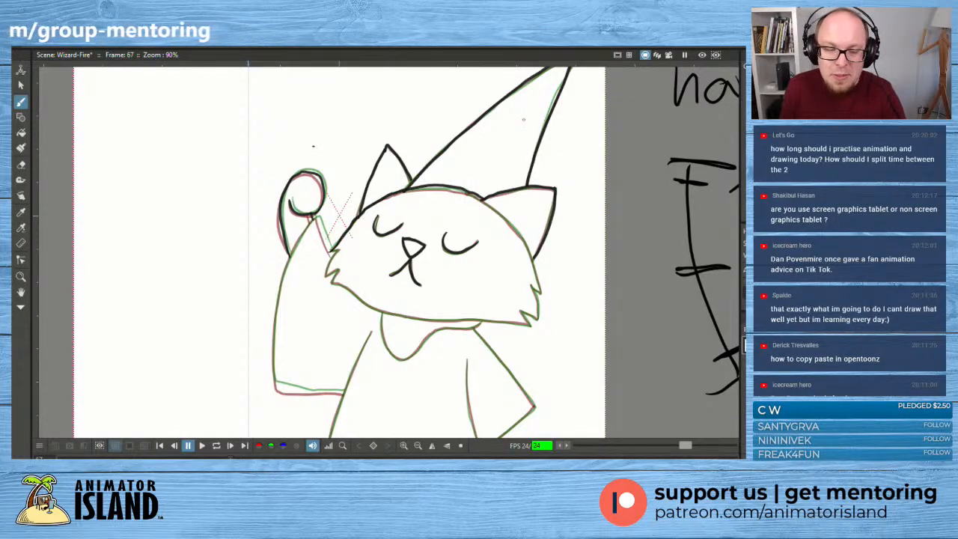
- Select the top-of-head stroke and squash it slightly in height to match the onion-skin curve
key("s")
left_click(440, 193)
left_click(440, 194)
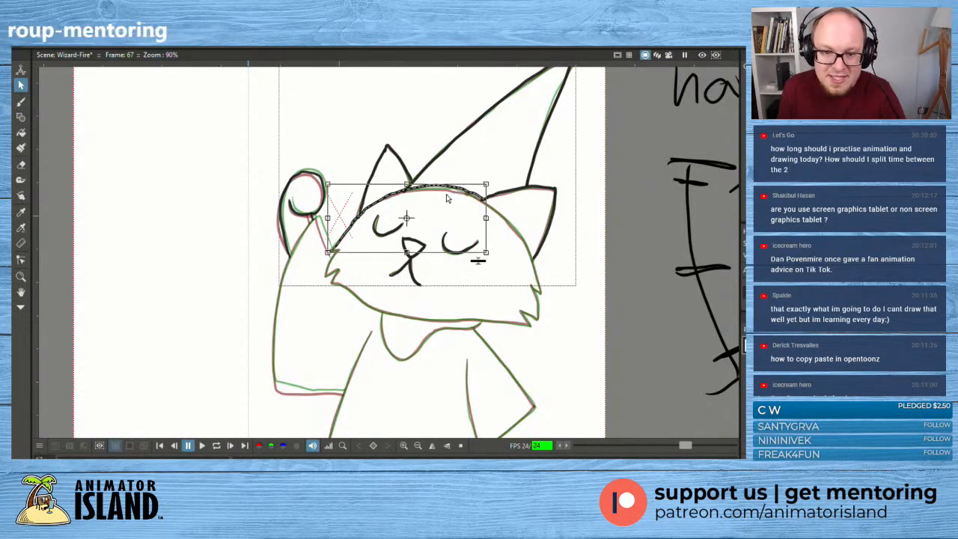
left_click_drag(408, 187, 409, 185)
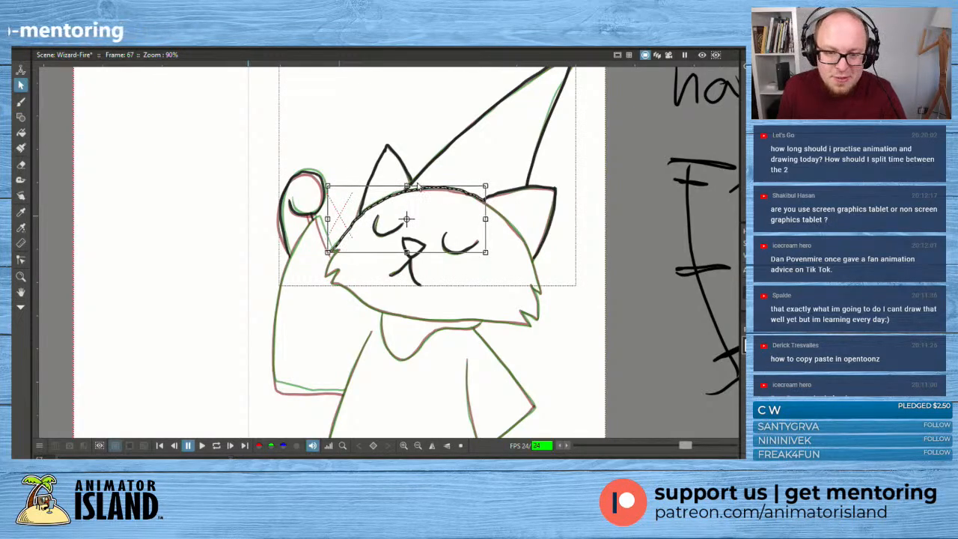
left_click(472, 155)
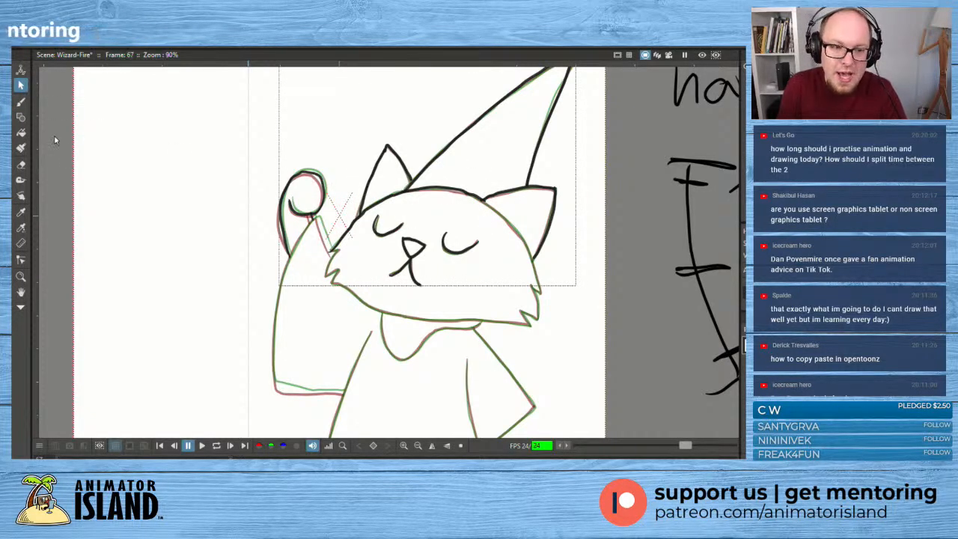
- Draw the jagged cheek fur beside the raised hand and the chin line across to the opposite cheek's fur tip
left_click(21, 101)
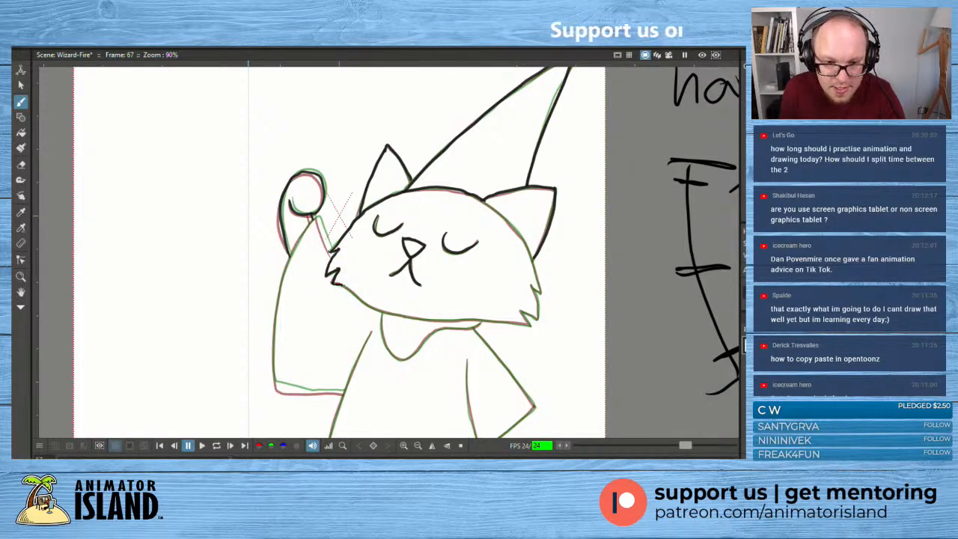
left_click_drag(330, 283, 368, 304)
key("ctrl+z")
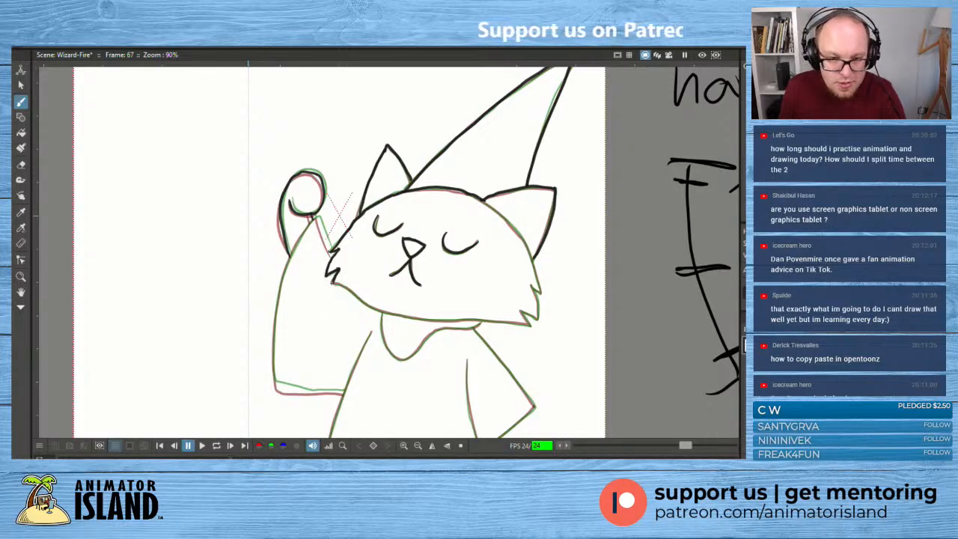
left_click_drag(345, 286, 394, 311)
key("ctrl+z")
mouse_move(333, 283)
left_mouse_down()
mouse_move(428, 320)
mouse_move(530, 324)
left_mouse_up()
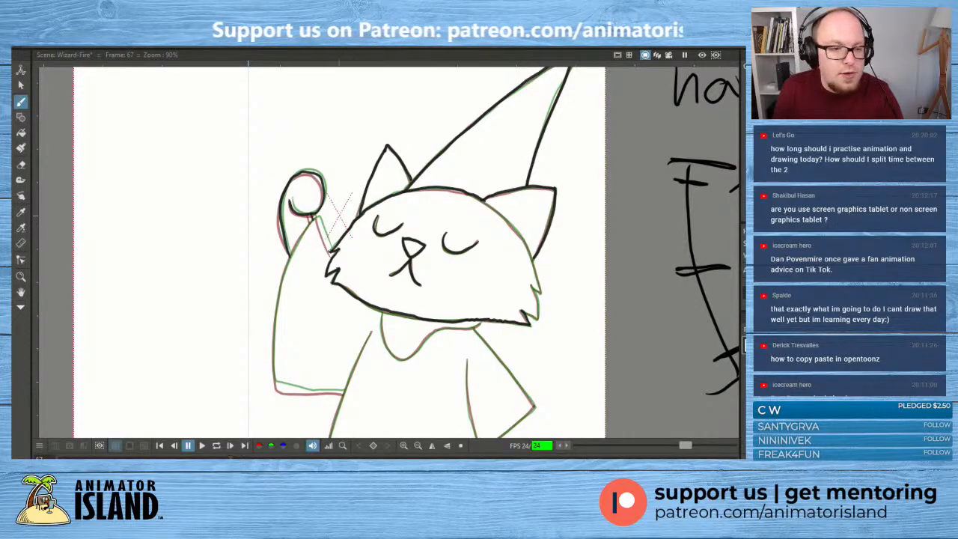
- Delete the chin stroke and redraw it as one smooth line between the two cheek fur tips
left_click(21, 84)
left_click(522, 330)
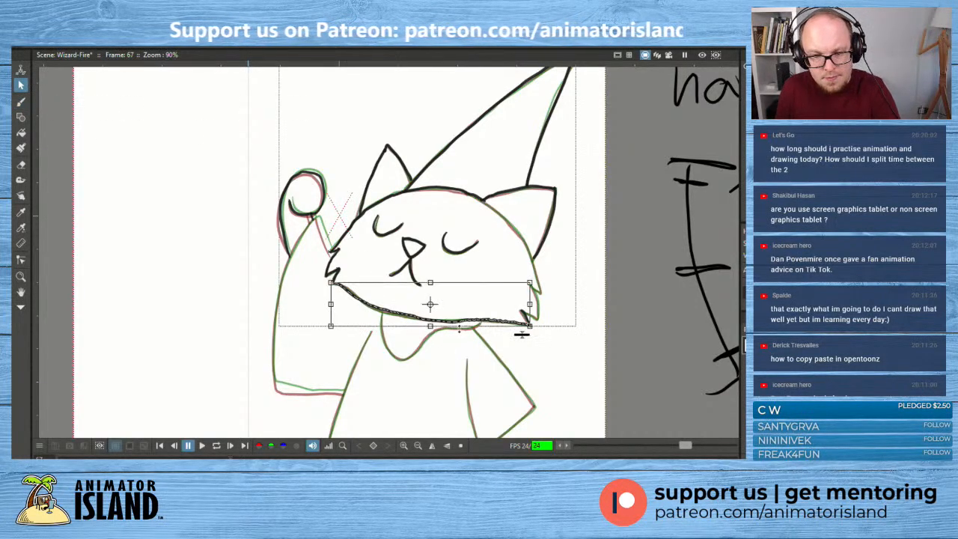
key("Delete")
left_click(21, 102)
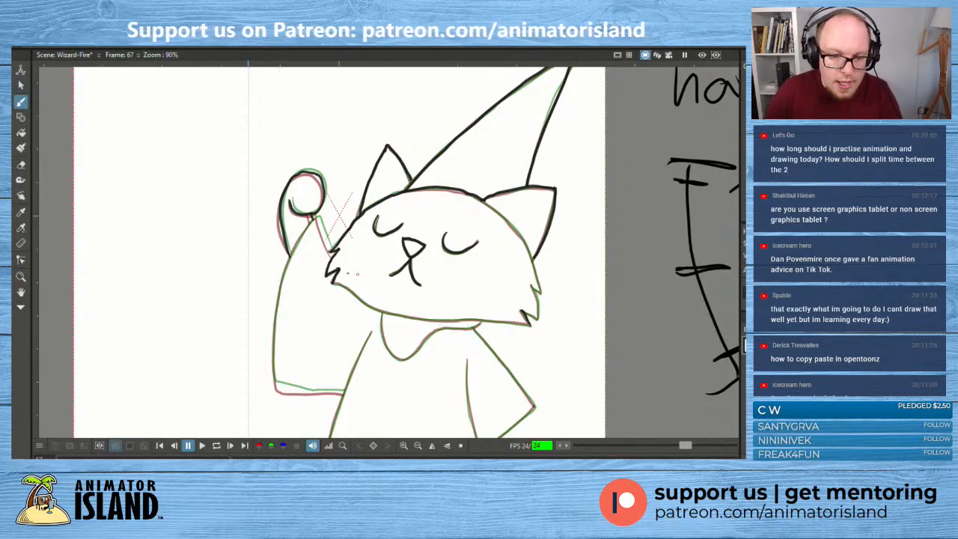
mouse_move(333, 284)
left_mouse_down()
mouse_move(425, 321)
mouse_move(527, 324)
left_mouse_up()
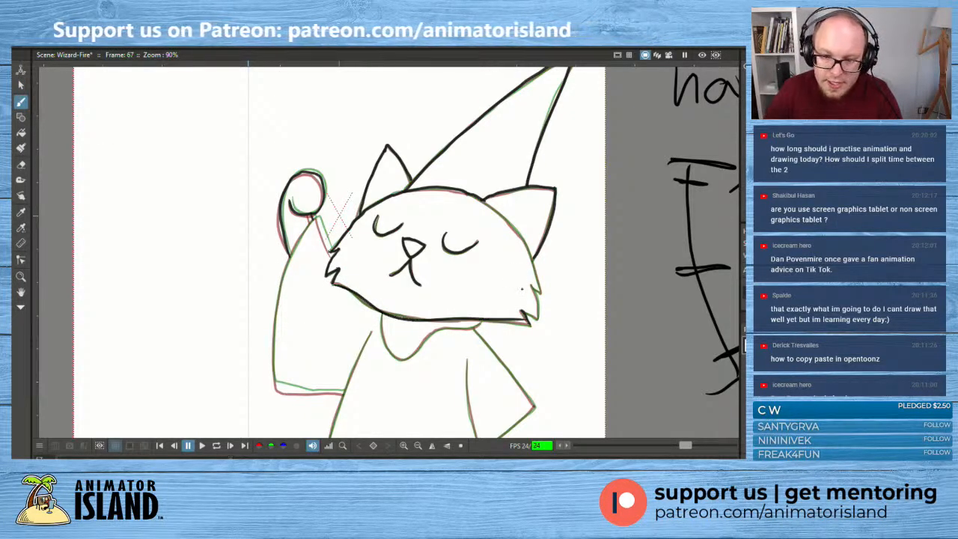
- Undo the chin line and redraw it as one smooth curve between the two cheeks' fur tips
key("ctrl+z")
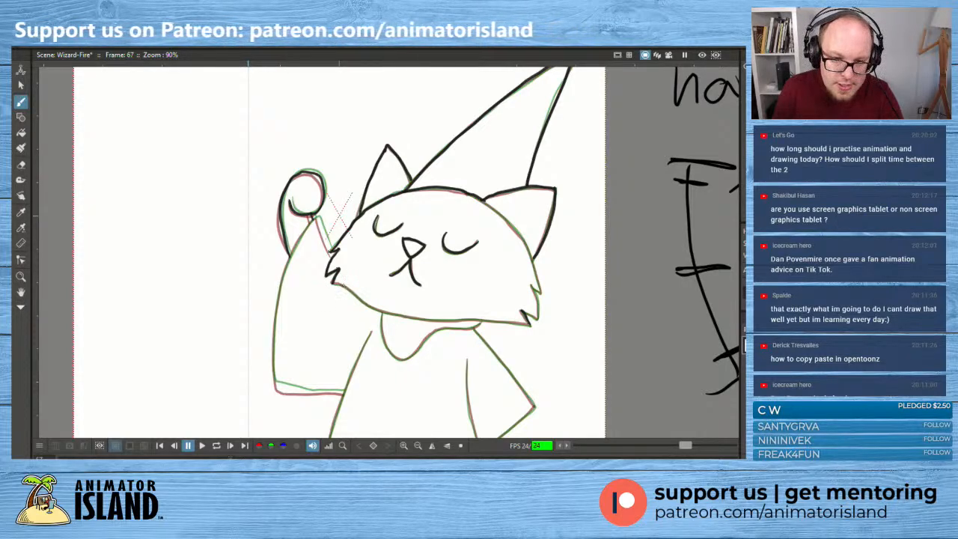
left_click_drag(332, 285, 355, 294)
key("ctrl+z")
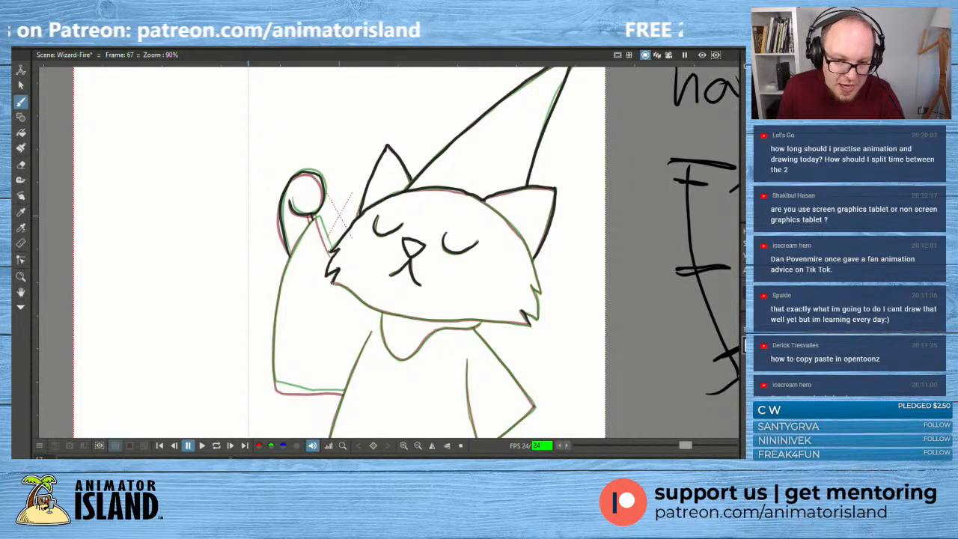
mouse_move(334, 283)
left_mouse_down()
mouse_move(361, 299)
mouse_move(339, 286)
mouse_move(405, 316)
mouse_move(534, 327)
left_mouse_up()
key("ctrl+z")
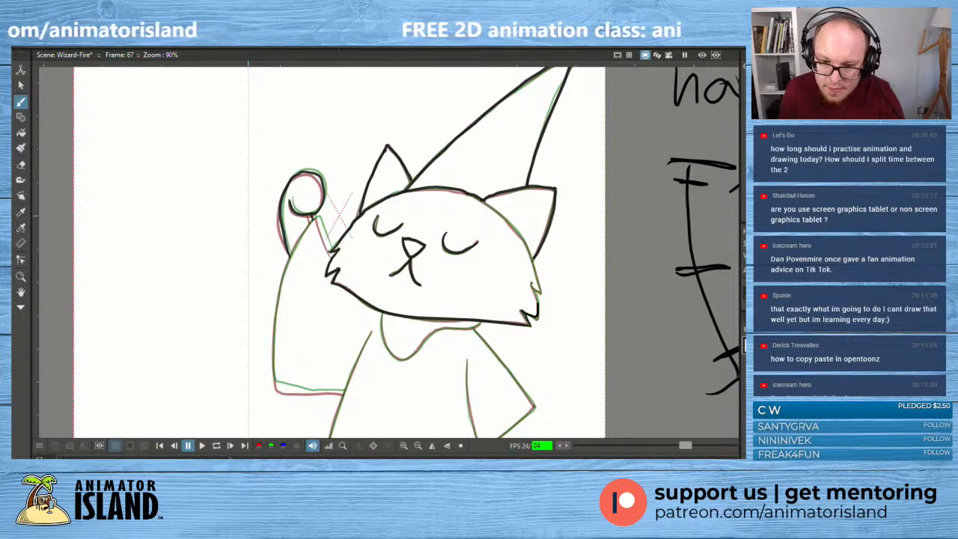
- Draw the jagged fur on the cheek away from the raised hand and the head's side outline up past that ear
mouse_move(532, 285)
left_mouse_down()
mouse_move(536, 319)
mouse_move(530, 287)
left_mouse_up()
key("ctrl+z")
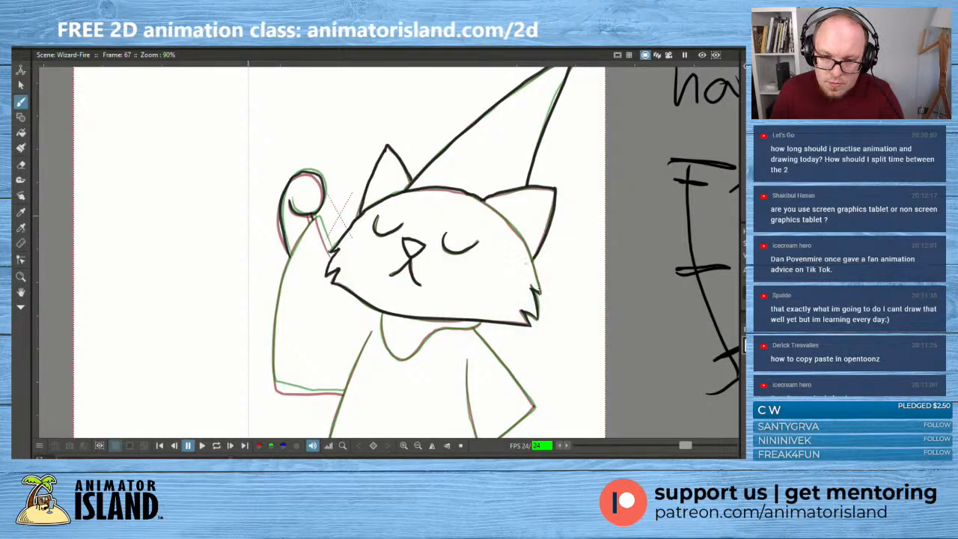
mouse_move(539, 289)
left_mouse_down()
mouse_move(521, 238)
mouse_move(474, 192)
left_mouse_up()
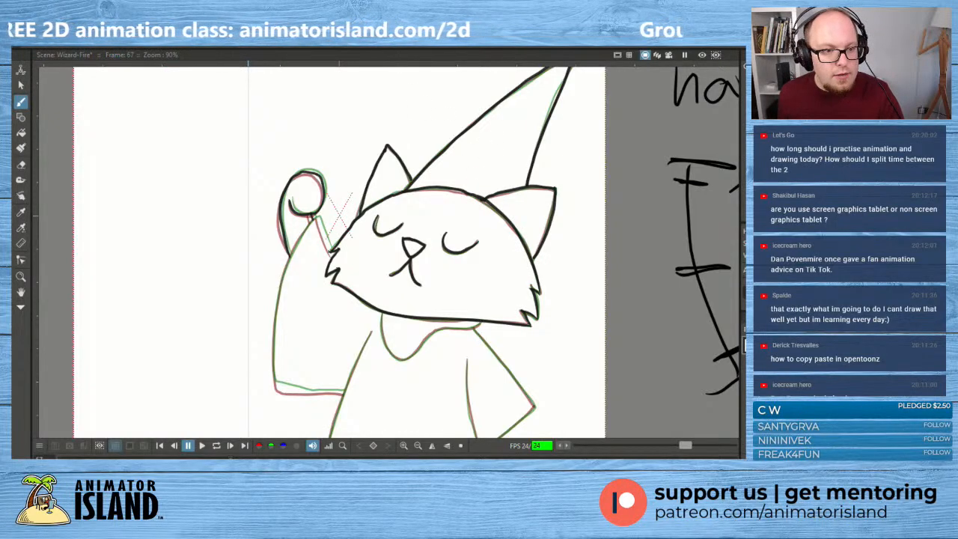
- Widen the head's side stroke slightly towards the hat and squash the top-of-head stroke a little to match the onion skin
left_click(21, 85)
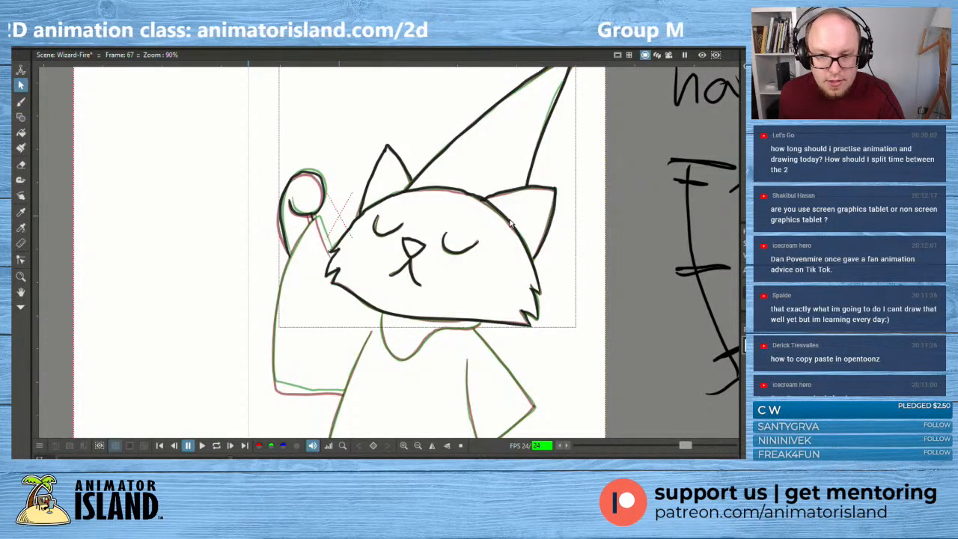
left_click(533, 238)
left_click_drag(476, 194, 471, 193)
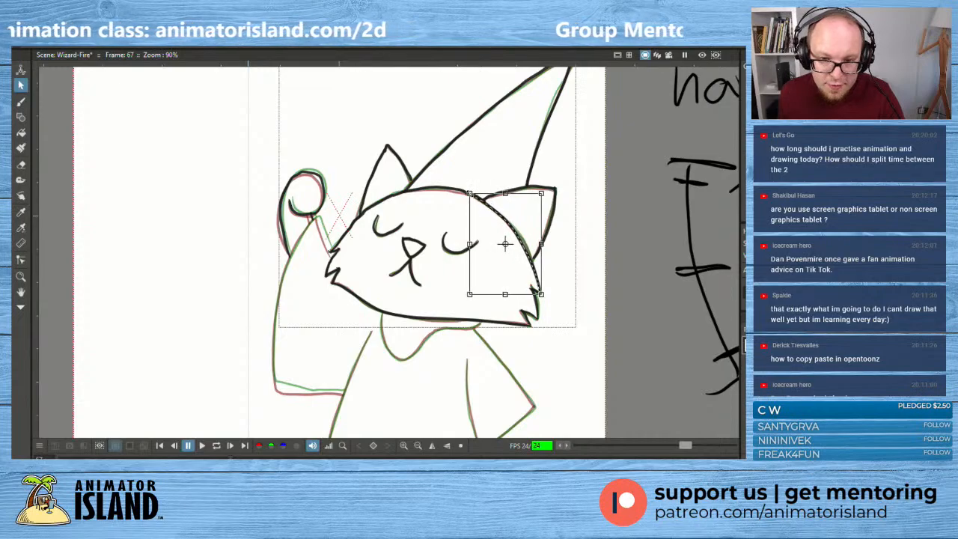
left_click(434, 195)
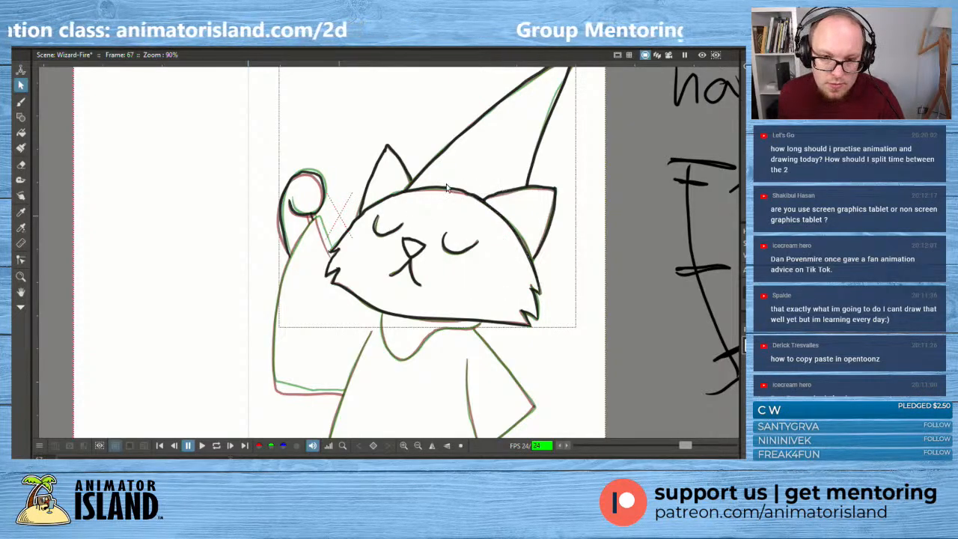
left_click(447, 188)
left_click_drag(406, 186, 406, 187)
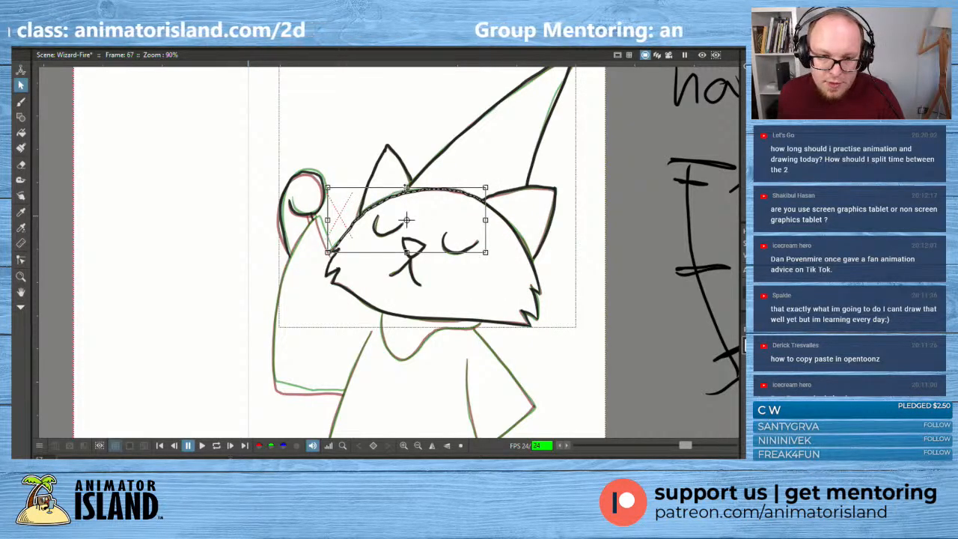
left_click(284, 226)
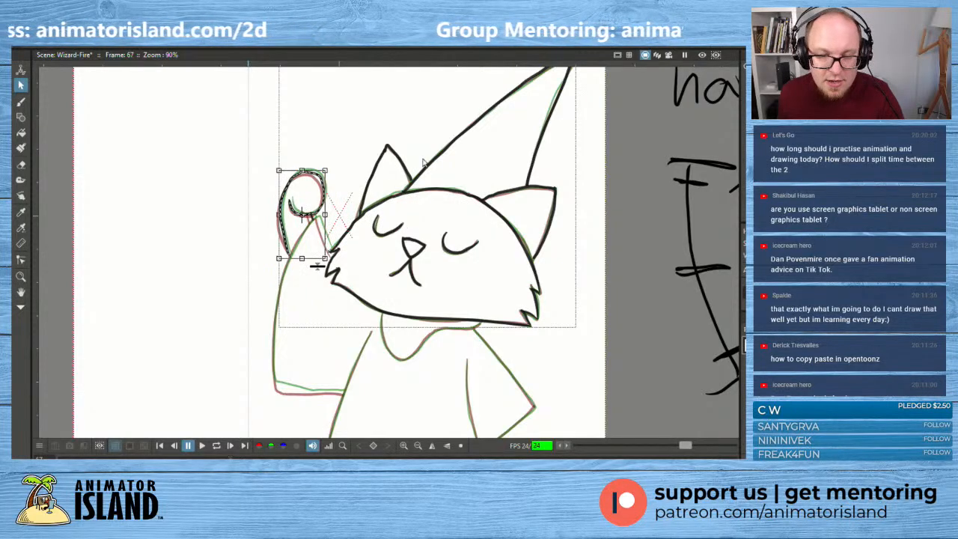
left_click(522, 183)
scroll(600, 158, "down", 2)
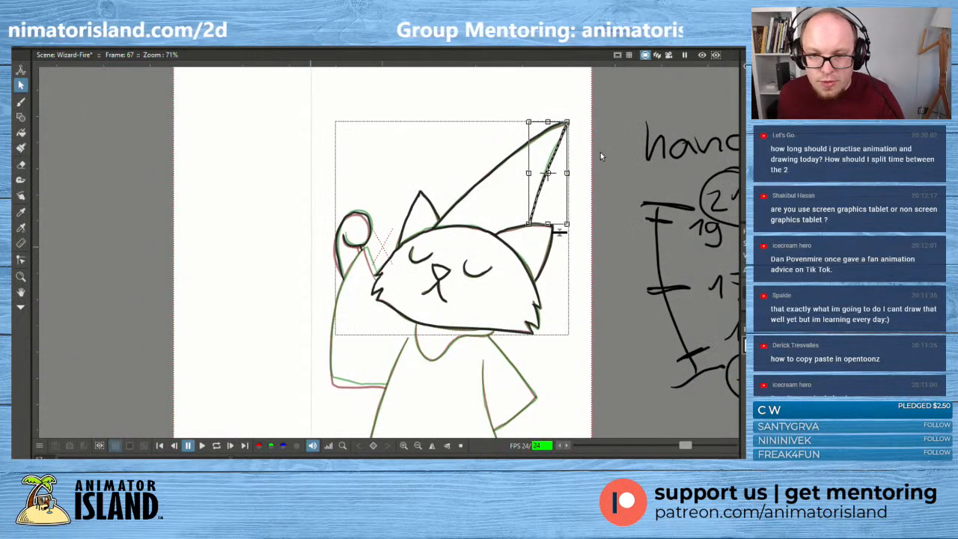
left_click(601, 174)
- Draw the wavy collar outline under the chin, redoing the stroke until it follows the onion-skinned drawings
mouse_move(574, 316)
left_mouse_down()
mouse_move(574, 282)
mouse_move(509, 246)
left_mouse_up()
scroll(482, 300, "up", 1)
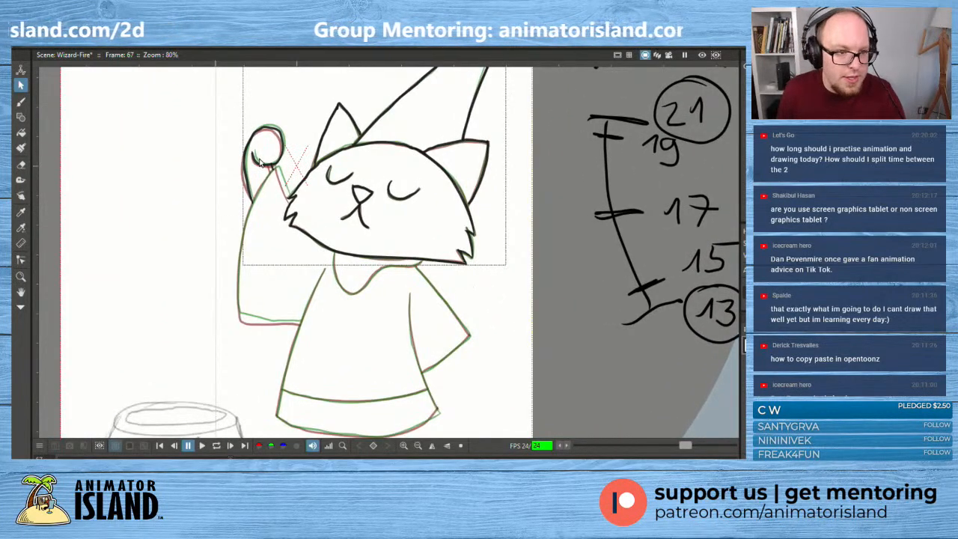
left_click(21, 101)
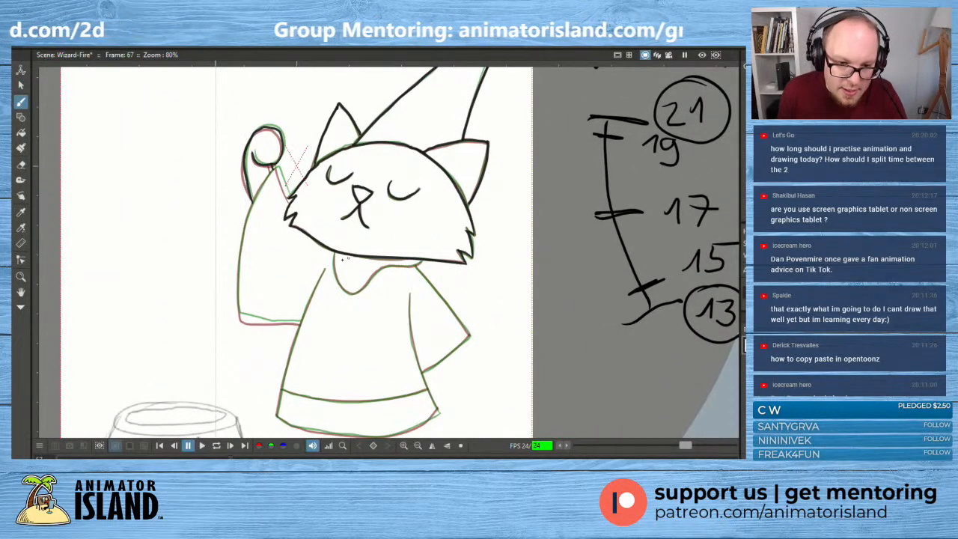
mouse_move(335, 255)
left_mouse_down()
mouse_move(349, 291)
mouse_move(395, 268)
left_mouse_up()
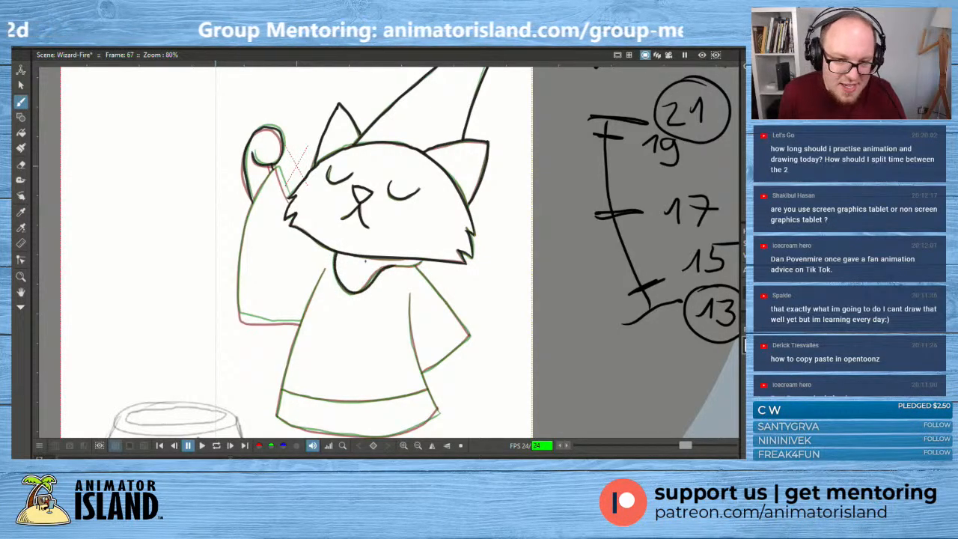
key("ctrl+z")
mouse_move(335, 254)
left_mouse_down()
mouse_move(348, 294)
mouse_move(334, 283)
mouse_move(335, 265)
mouse_move(358, 295)
mouse_move(388, 266)
mouse_move(425, 262)
left_mouse_up()
key("ctrl+z")
key("ctrl+z")
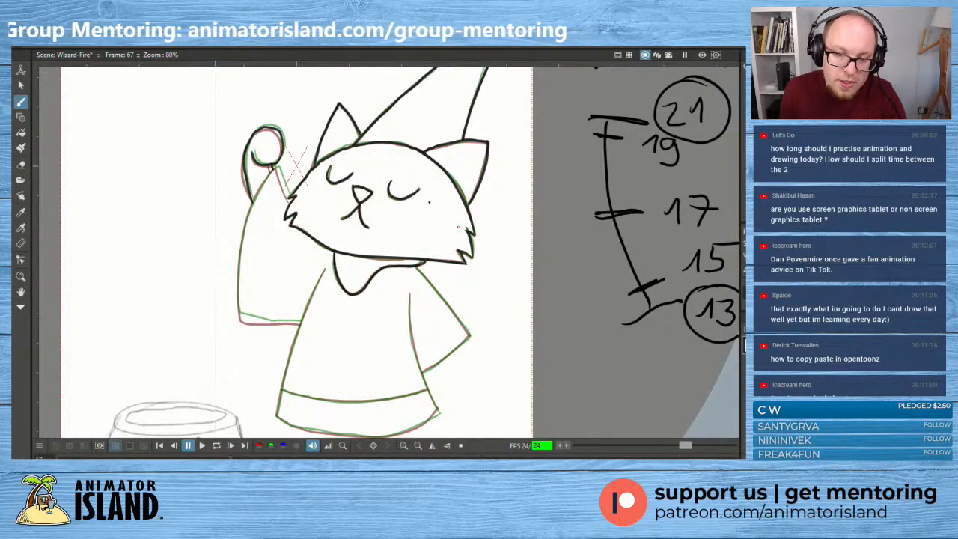
- Select the collar stroke and narrow it slightly to fit the onion-skinned collar
left_click(21, 84)
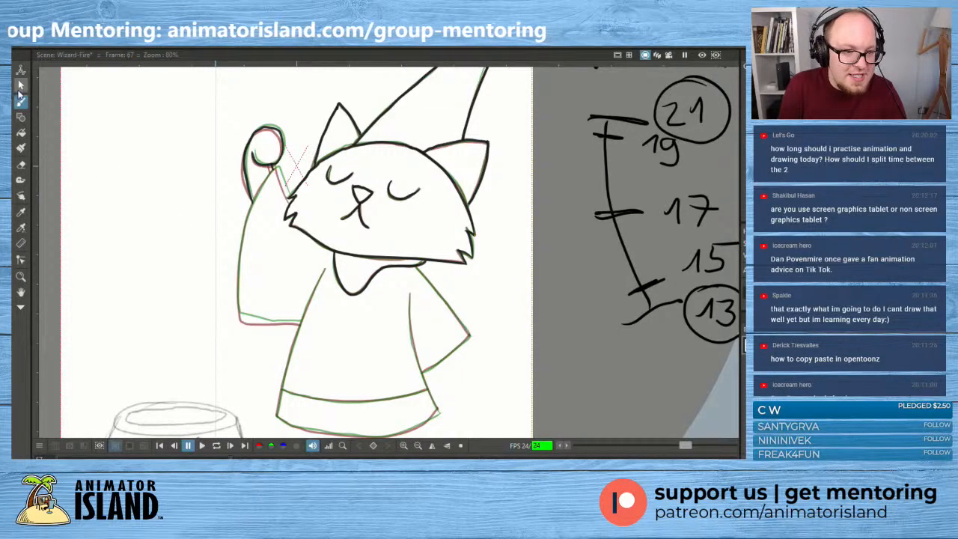
left_click(396, 266)
left_click_drag(427, 274, 423, 274)
left_click(456, 289)
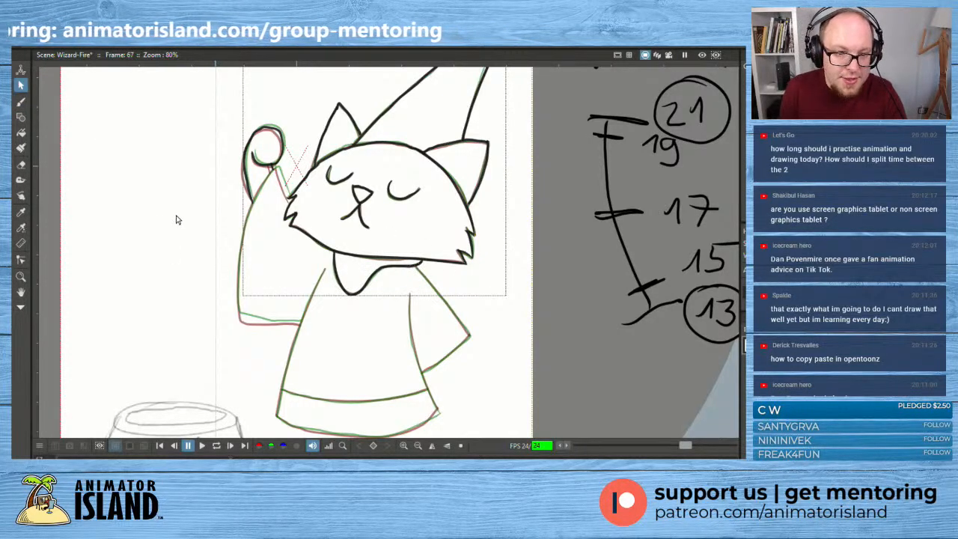
- Draw the robe's side line next to the raised arm from the hem corner up to the shoulder, redoing the first stroke
left_click_drag(239, 196, 265, 196)
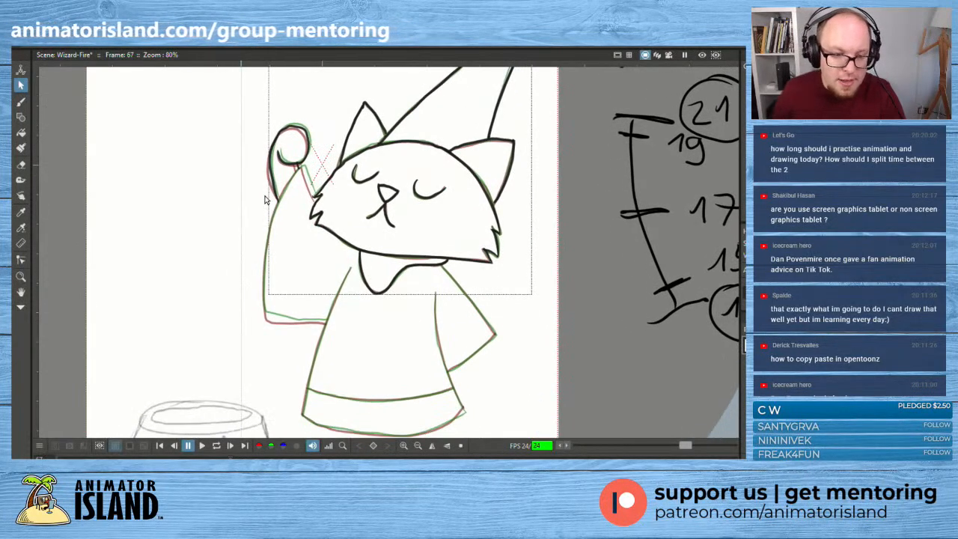
left_click(21, 102)
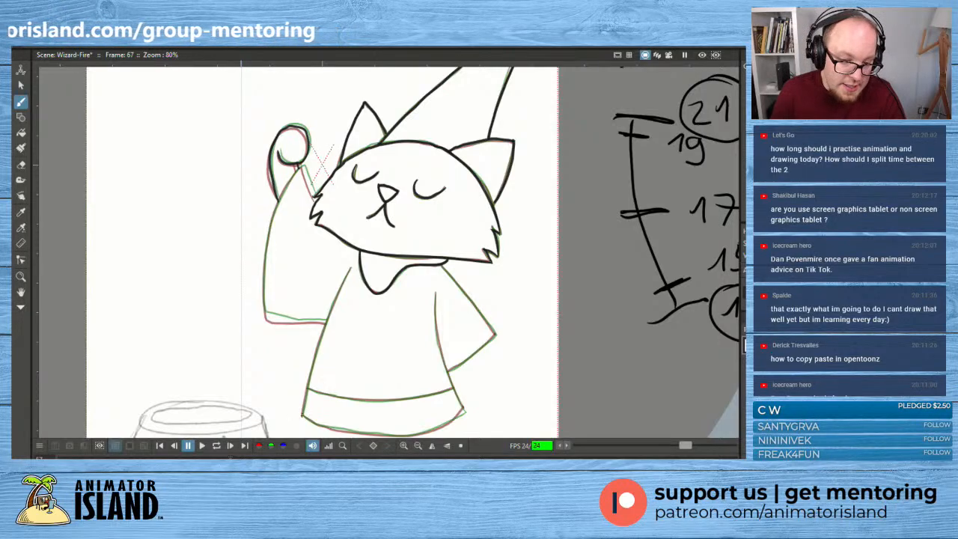
mouse_move(303, 417)
left_mouse_down()
mouse_move(308, 363)
mouse_move(349, 268)
left_mouse_up()
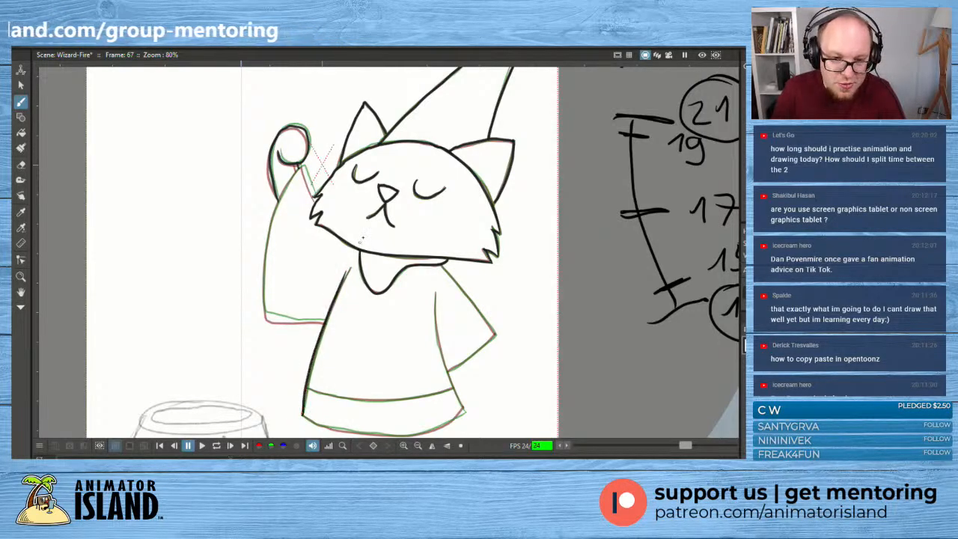
key("ctrl+z")
left_click_drag(302, 413, 350, 263)
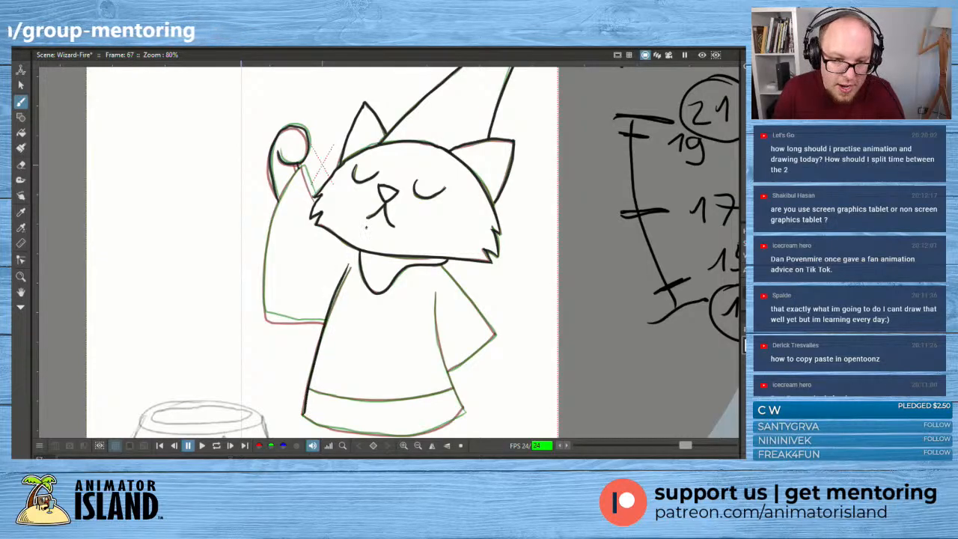
- Stretch the robe's side stroke next to the raised arm slightly wider at the shoulder to match the onion skin
left_click(21, 84)
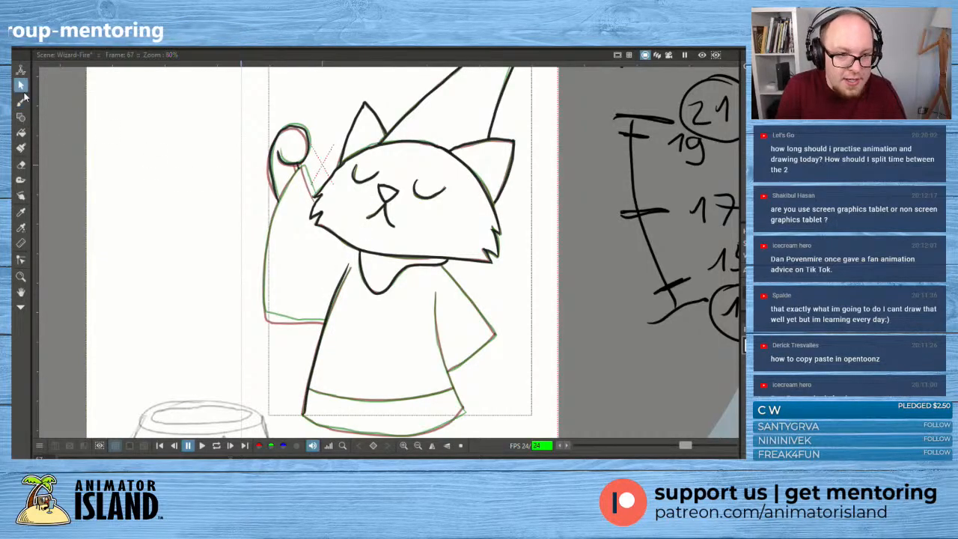
left_click(327, 326)
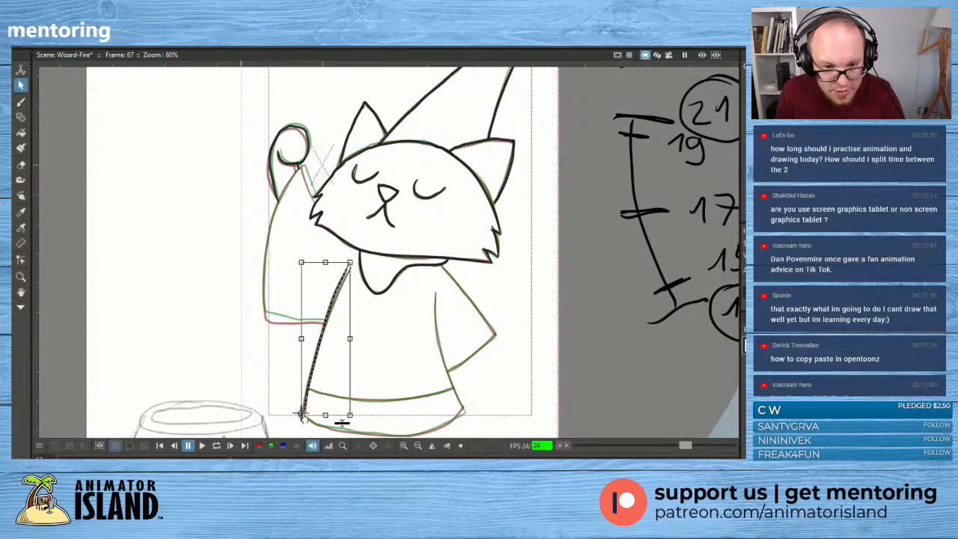
left_click_drag(357, 259, 359, 263)
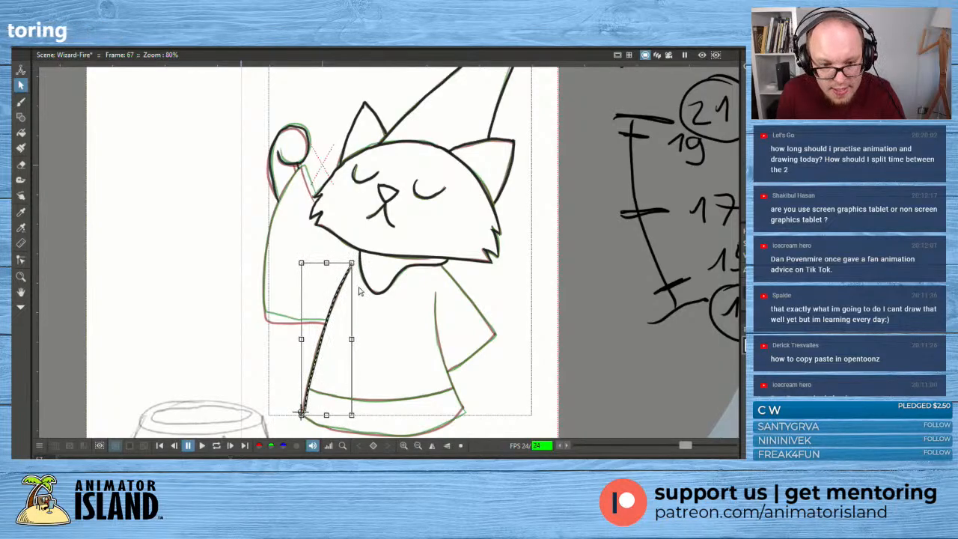
left_click(388, 340)
- Draw the robe's opposite side line, beside the lowered arm, from the armpit down to the hem corner
left_click_drag(390, 336, 336, 289)
left_click(21, 101)
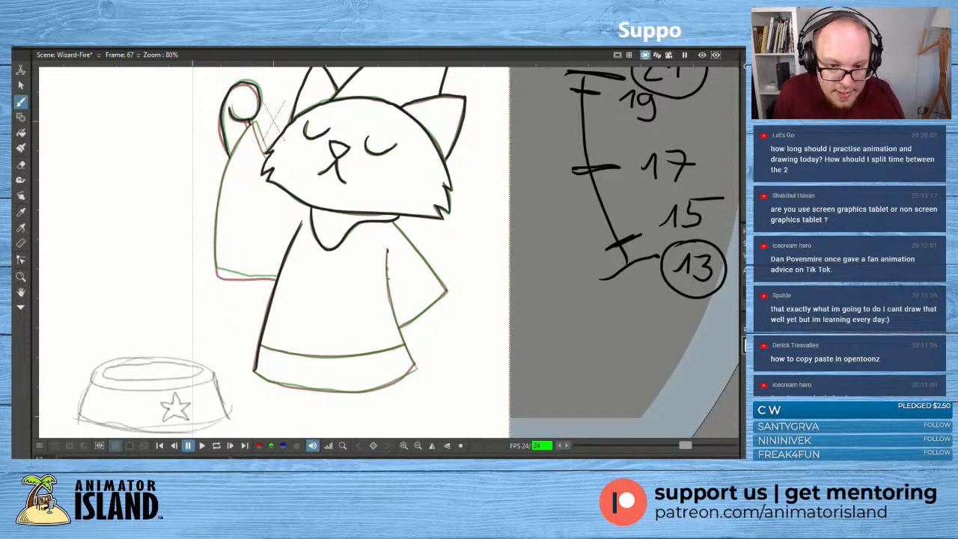
mouse_move(388, 252)
left_mouse_down()
mouse_move(394, 318)
mouse_move(417, 369)
left_mouse_up()
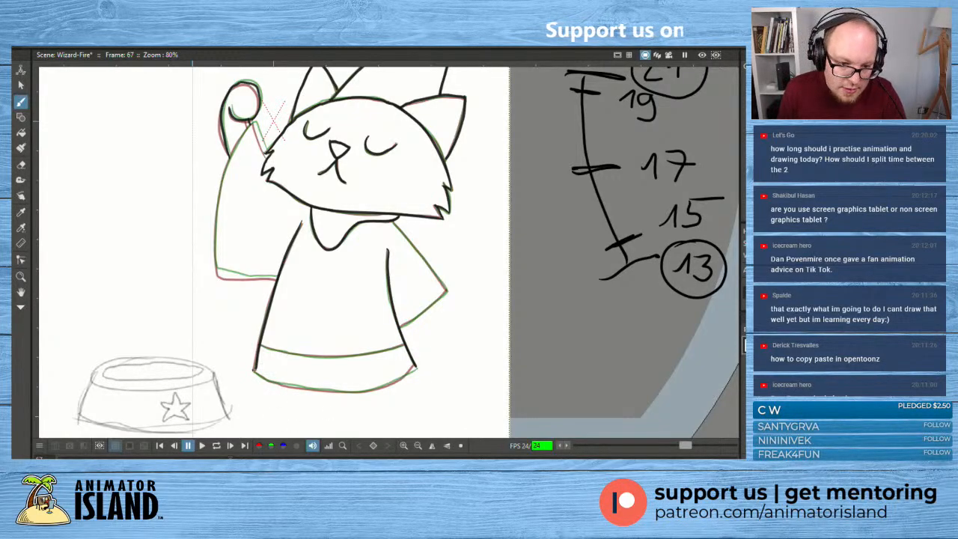
- Draw the robe's curved bottom edge between the hem corners and the parallel hem band line above it
mouse_move(256, 371)
left_mouse_down()
mouse_move(289, 386)
mouse_move(377, 385)
left_mouse_up()
key("ctrl+z")
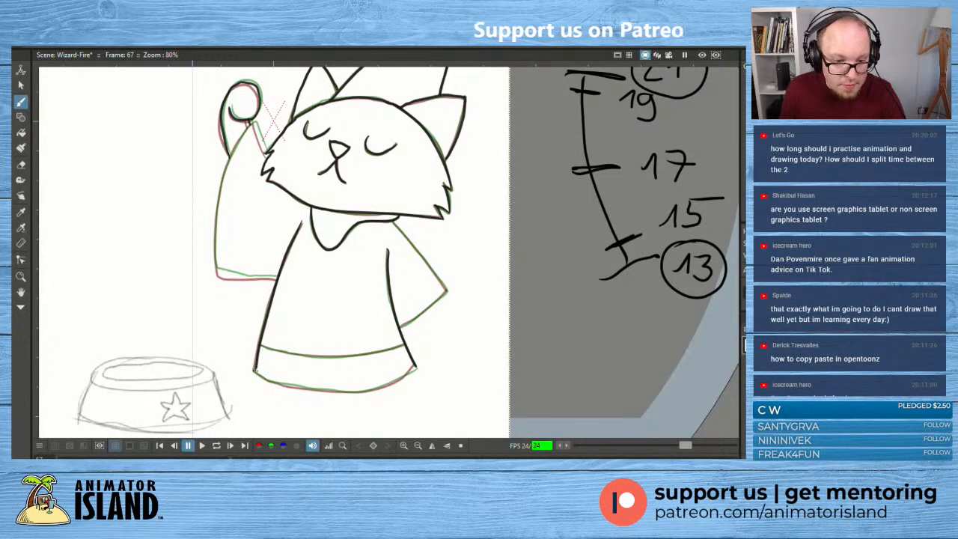
mouse_move(256, 372)
left_mouse_down()
mouse_move(355, 391)
mouse_move(417, 368)
left_mouse_up()
key("ctrl+z")
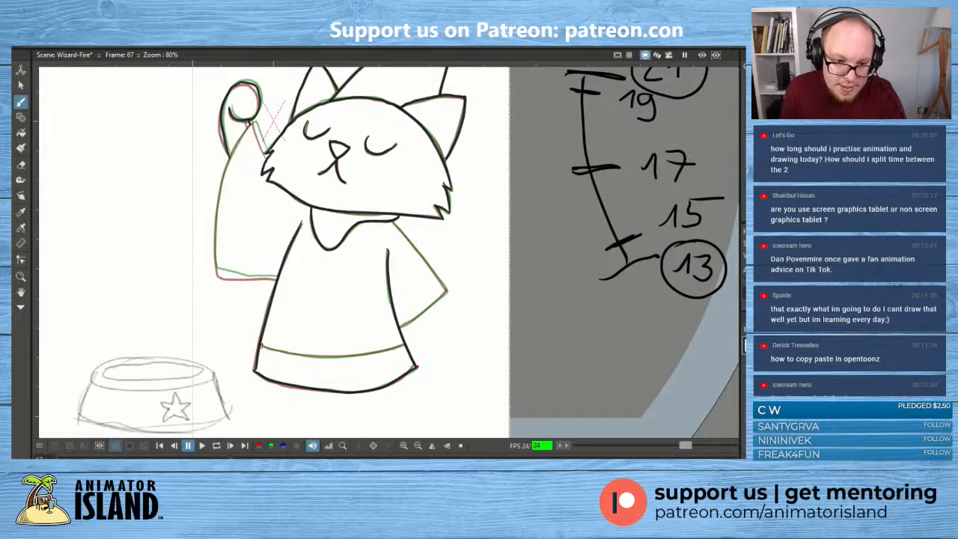
mouse_move(261, 346)
left_mouse_down()
mouse_move(344, 358)
mouse_move(407, 342)
left_mouse_up()
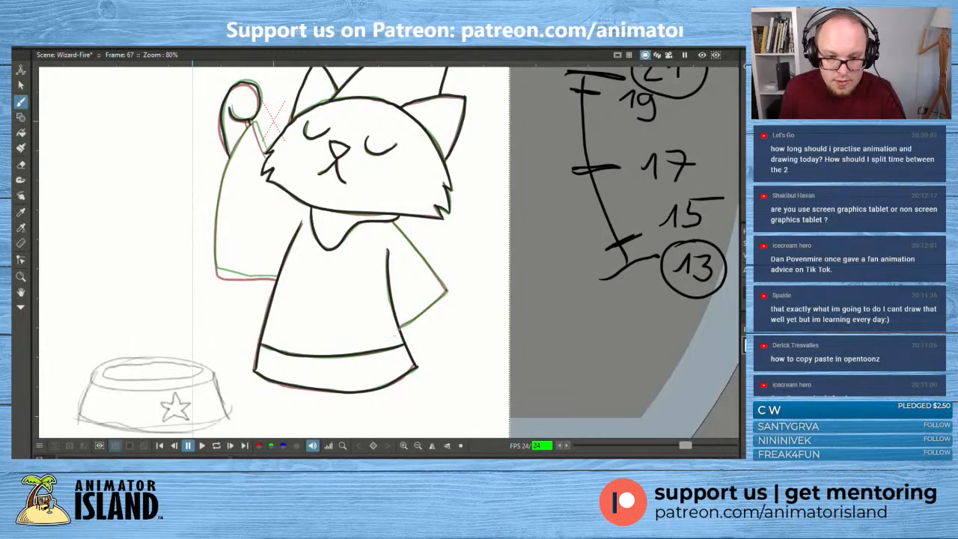
- Draw the lowered arm as two lines meeting at the elbow, redoing the upper line from collar to elbow
left_click_drag(401, 327, 447, 292)
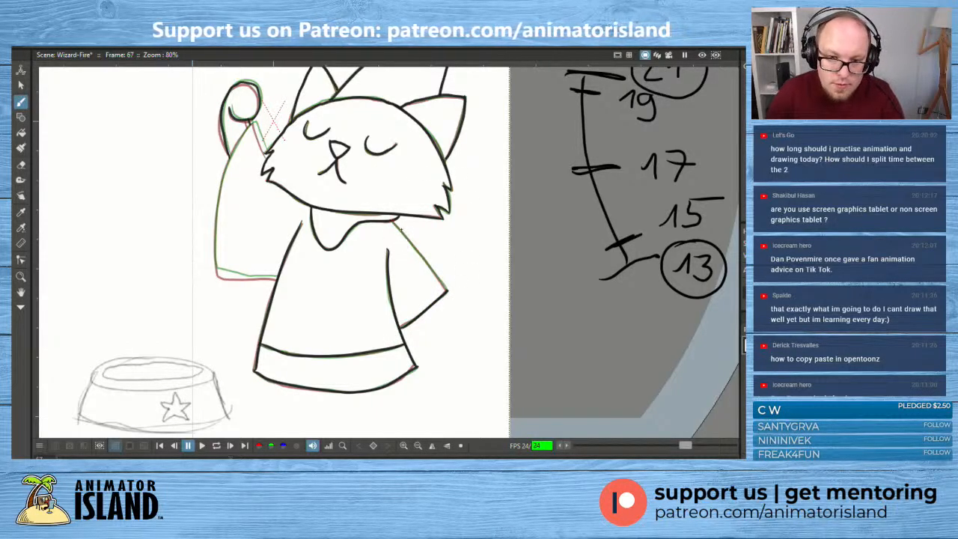
left_click_drag(392, 220, 448, 298)
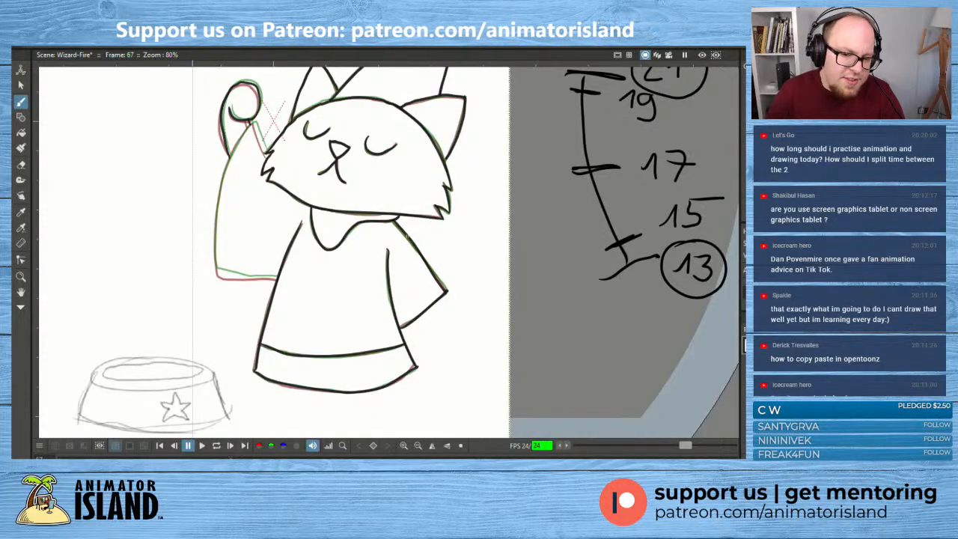
key("ctrl+z")
left_click_drag(393, 220, 449, 297)
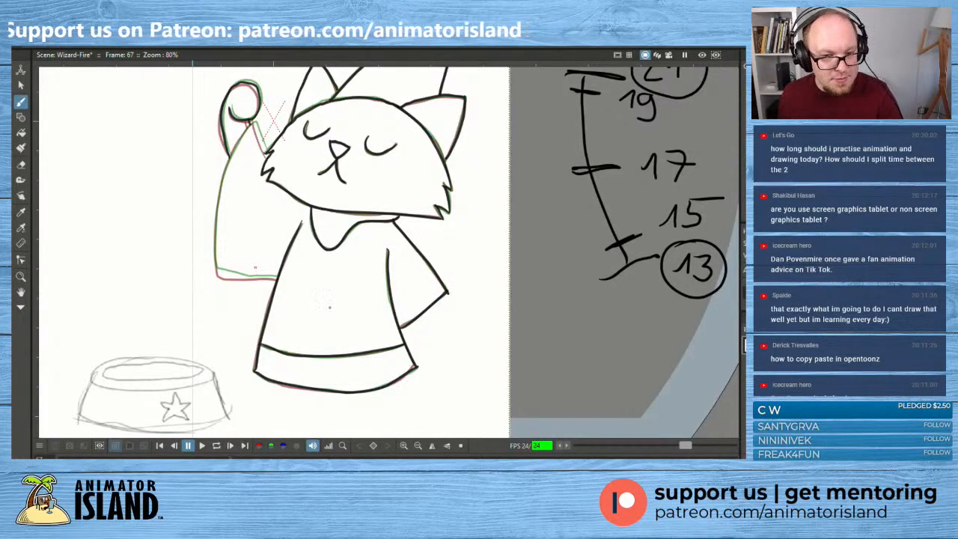
- Draw the bottom edge of the raised arm's sleeve midway between the onion-skin lines, ending at the robe's side
left_click_drag(255, 268, 340, 308)
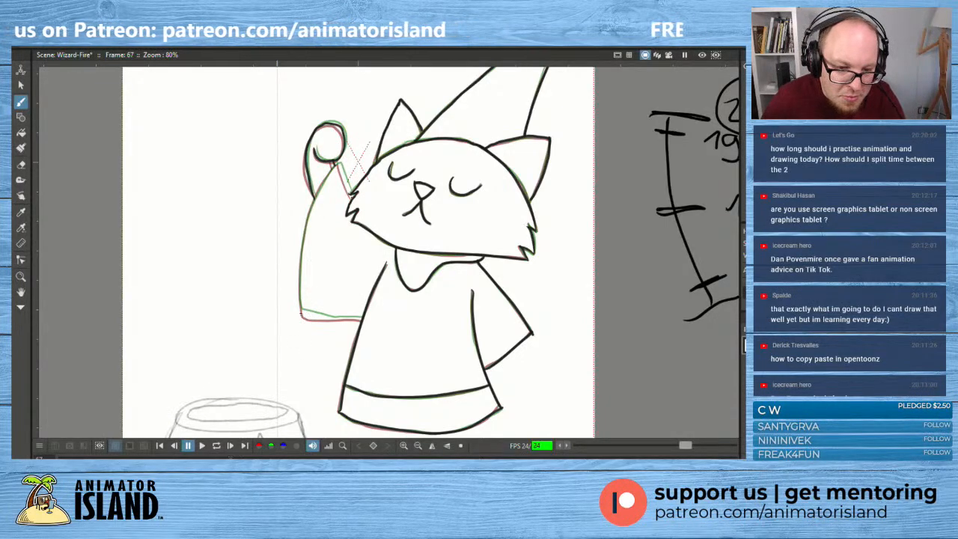
left_click_drag(302, 314, 366, 322)
key("ctrl+z")
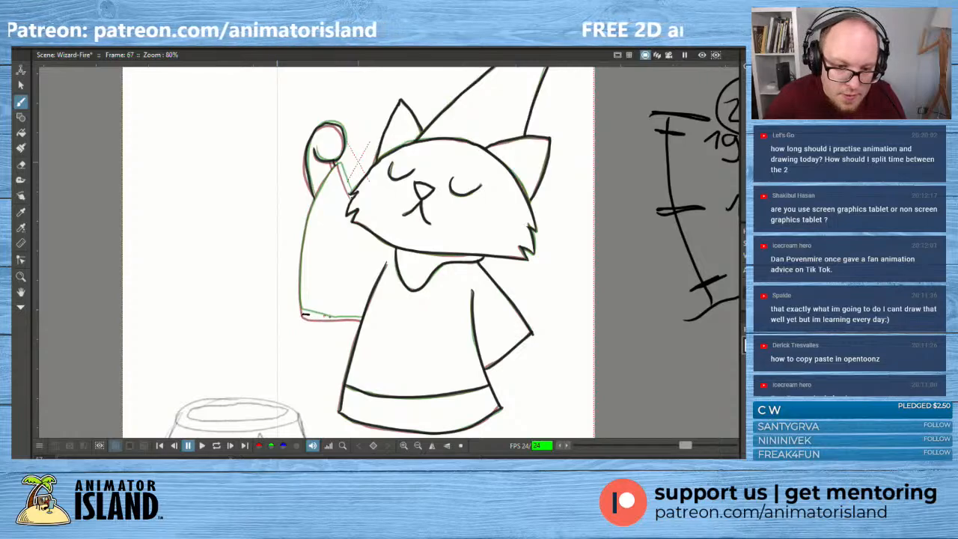
left_click_drag(304, 314, 366, 319)
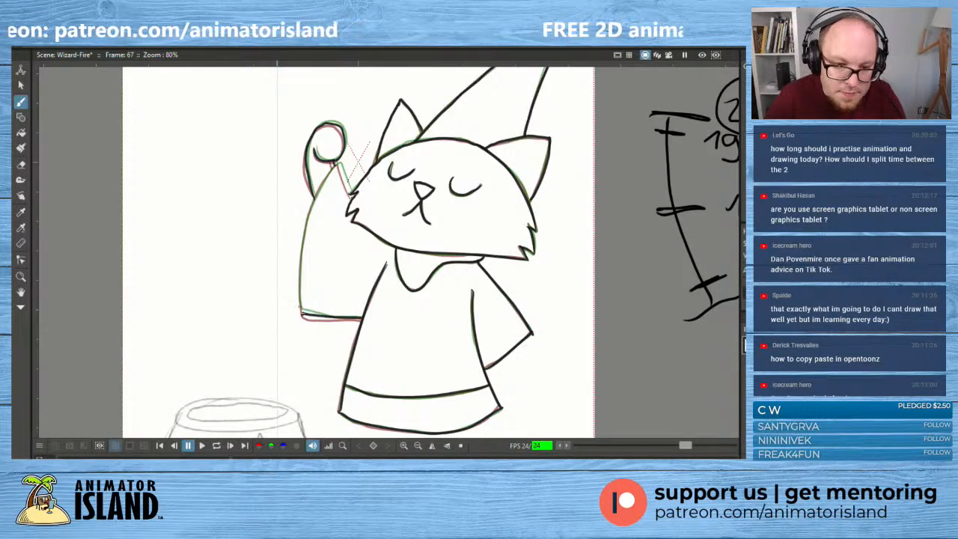
- Draw the raised arm's outer sleeve line from the lower corner up to the hand and the short edge back to the cheek
mouse_move(301, 311)
left_mouse_down()
mouse_move(299, 247)
mouse_move(314, 193)
mouse_move(339, 163)
mouse_move(353, 194)
left_mouse_up()
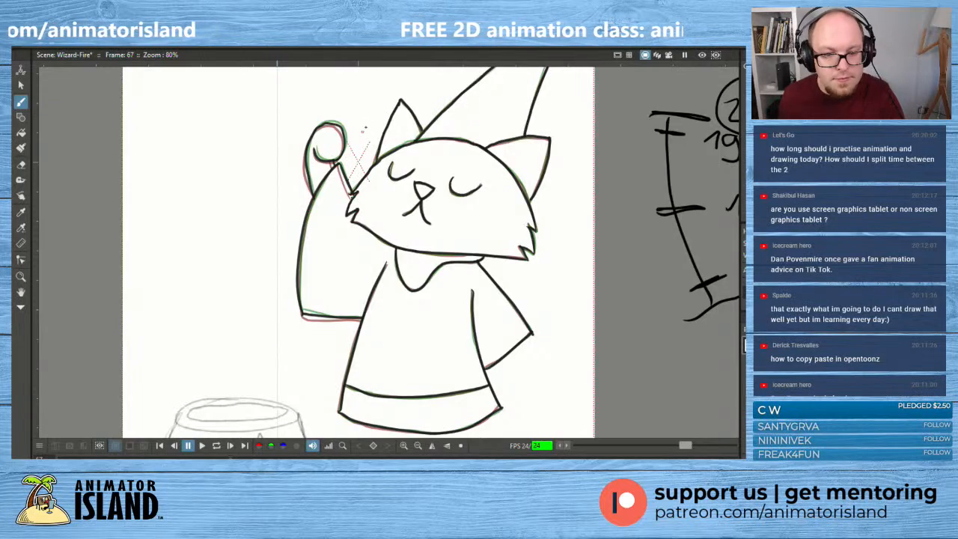
- On frame 71, draw the robe's side lines, curved bottom edge and hem band, plus the lowered arm's underside up to the elbow
scroll(479, 330, "down", 1)
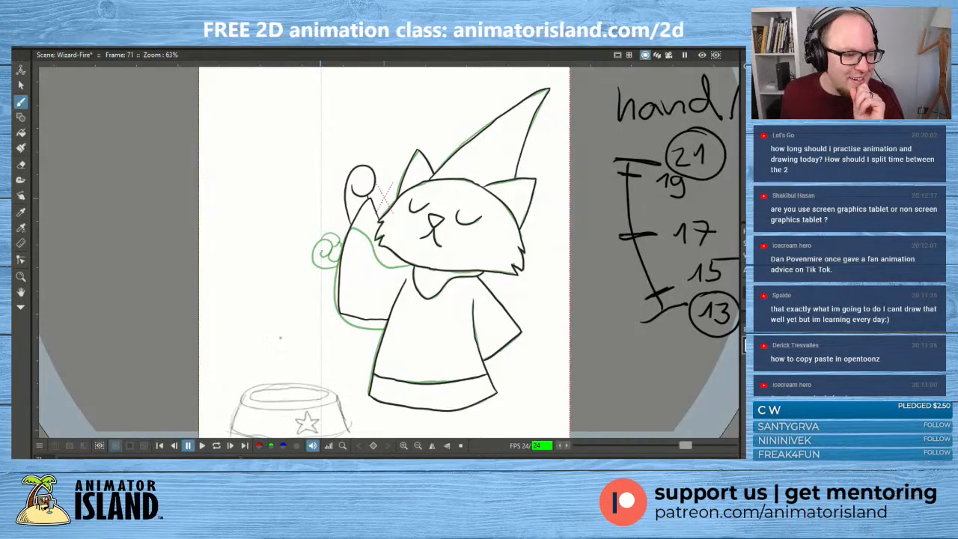
scroll(400, 302, "up", 1)
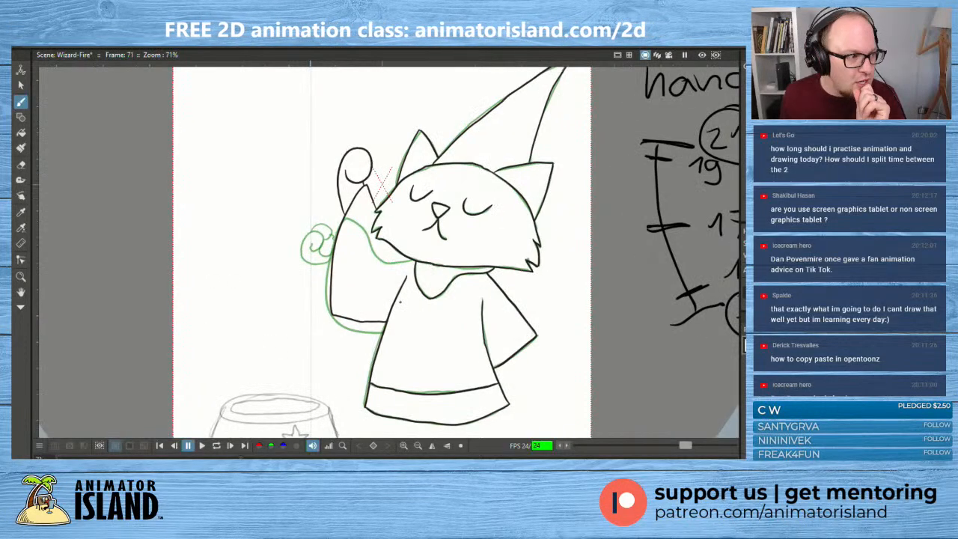
left_click_drag(430, 299, 425, 277)
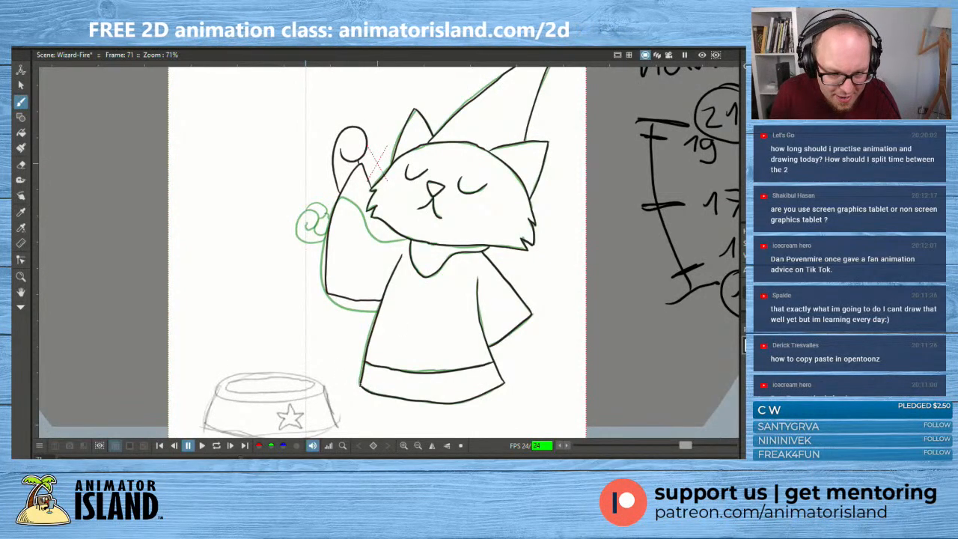
mouse_move(362, 384)
left_mouse_down()
mouse_move(371, 322)
mouse_move(402, 247)
left_mouse_up()
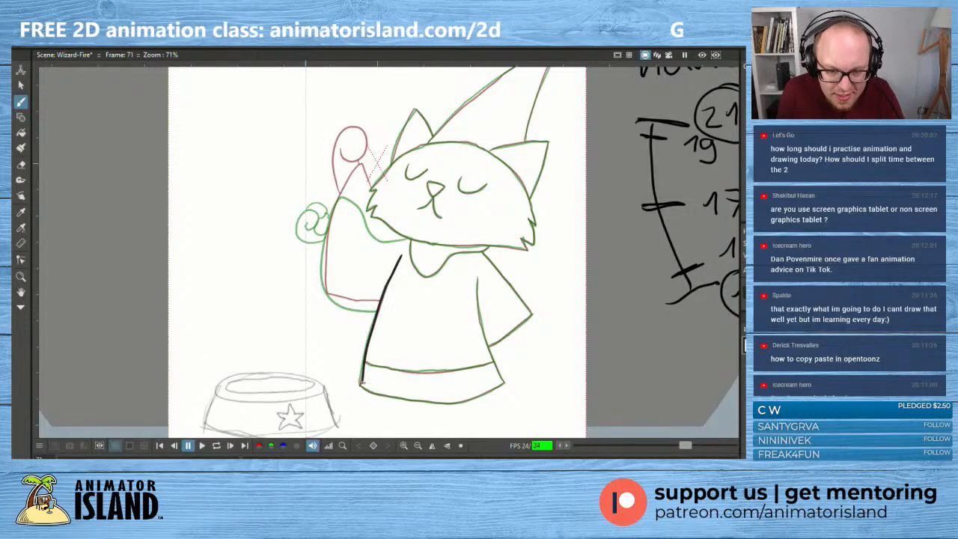
mouse_move(362, 385)
left_mouse_down()
mouse_move(448, 402)
mouse_move(484, 397)
mouse_move(506, 380)
left_mouse_up()
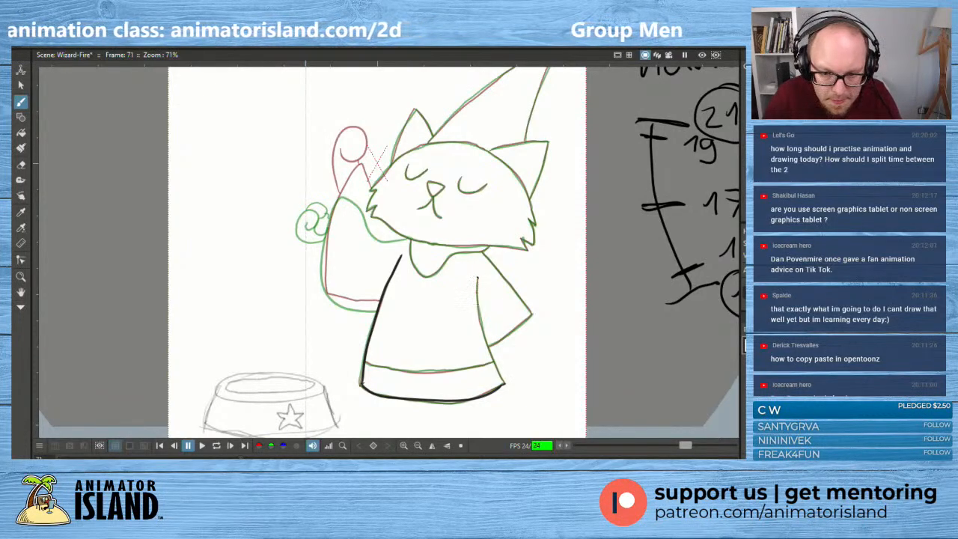
left_click_drag(483, 327, 505, 385)
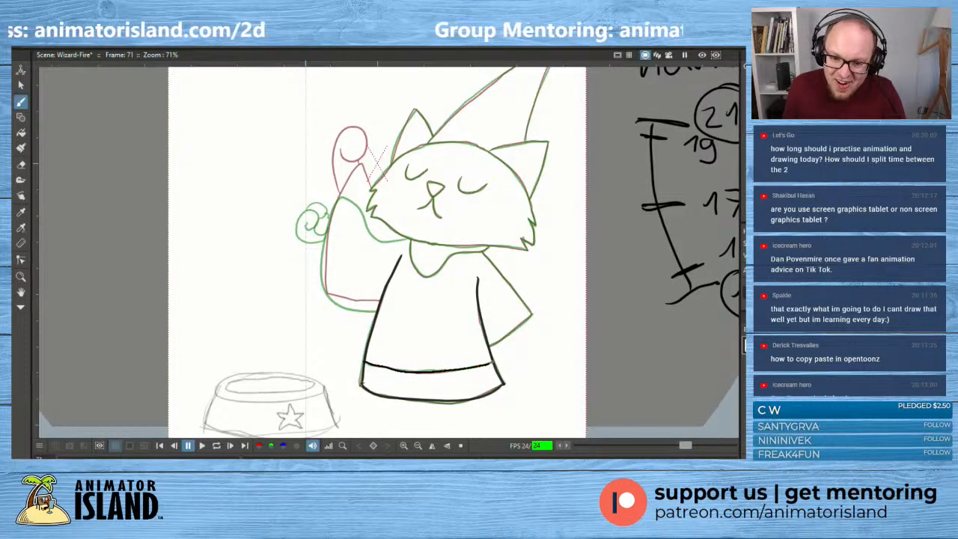
left_click_drag(492, 363, 532, 313)
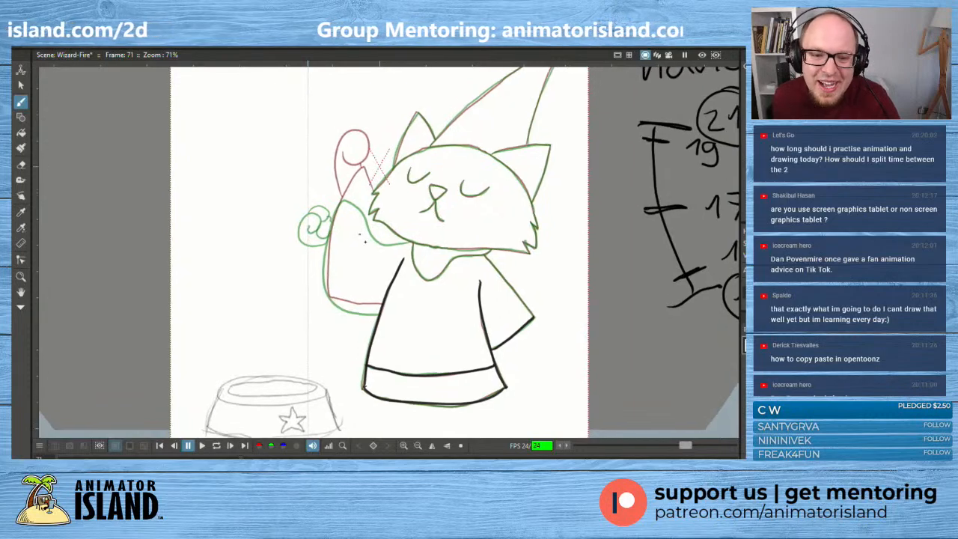
- Draw the raised arm's sleeve from the cheek over its pointed tip, down to the lower corner and across to the robe's side
left_click_drag(364, 226, 377, 259)
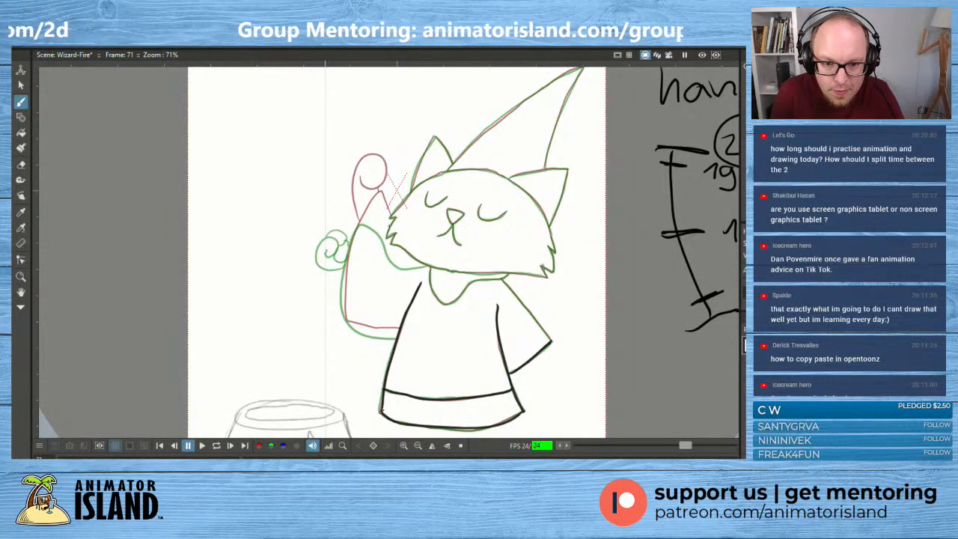
mouse_move(388, 222)
left_mouse_down()
mouse_move(372, 199)
mouse_move(345, 270)
mouse_move(345, 323)
mouse_move(386, 333)
left_mouse_up()
key("ctrl+z")
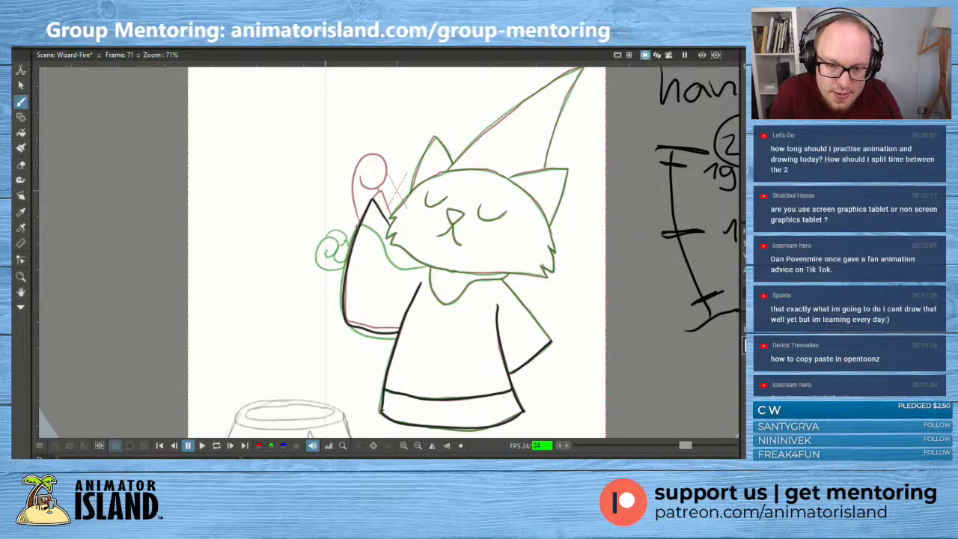
- Draw the raised hand as a rounded loop above the sleeve, shifted outward from the previous drawing's hand, redoing the first attempt
left_click_drag(356, 223, 348, 183)
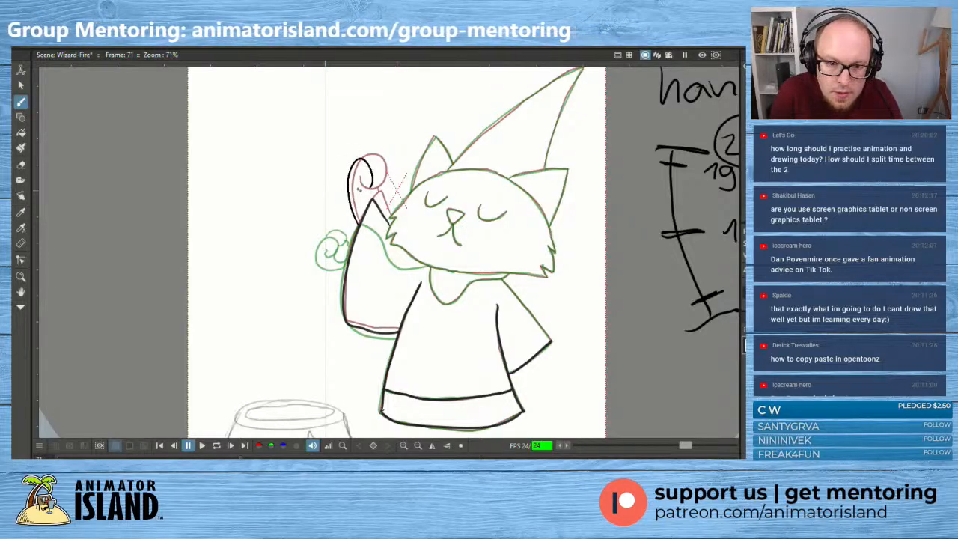
key("ctrl+z")
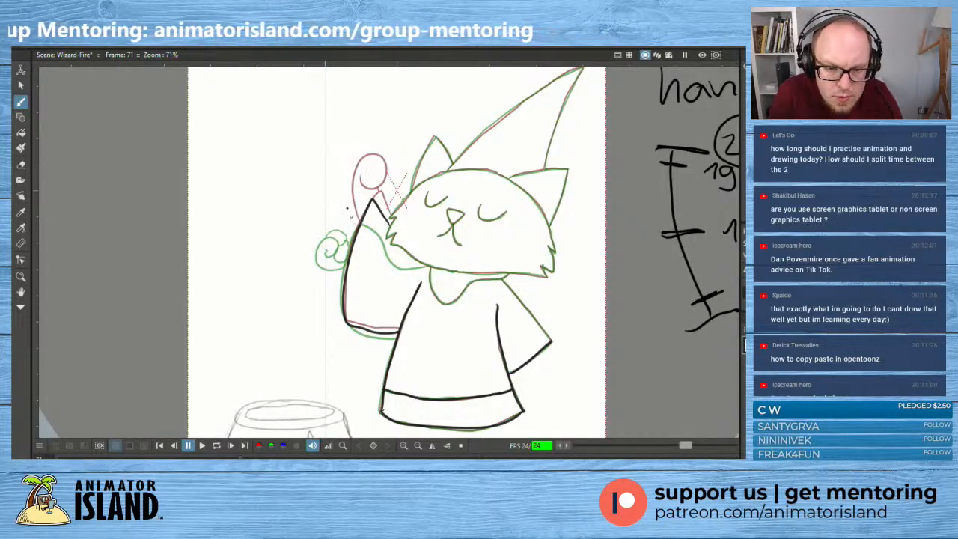
mouse_move(355, 224)
left_mouse_down()
mouse_move(346, 186)
mouse_move(364, 159)
mouse_move(352, 186)
left_mouse_up()
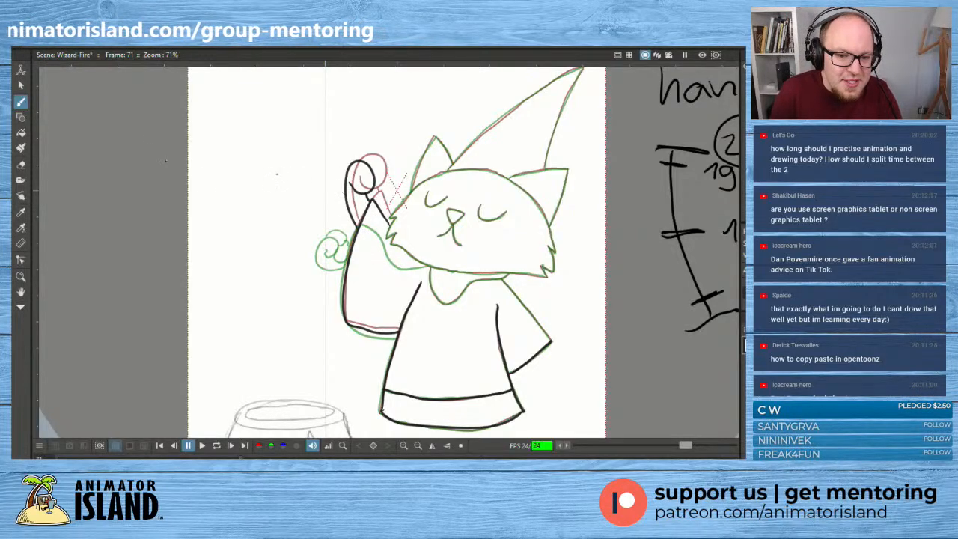
- Select the raised hand's strokes and stretch them slightly downward onto the sleeve, clearing the selection when done
left_click(22, 85)
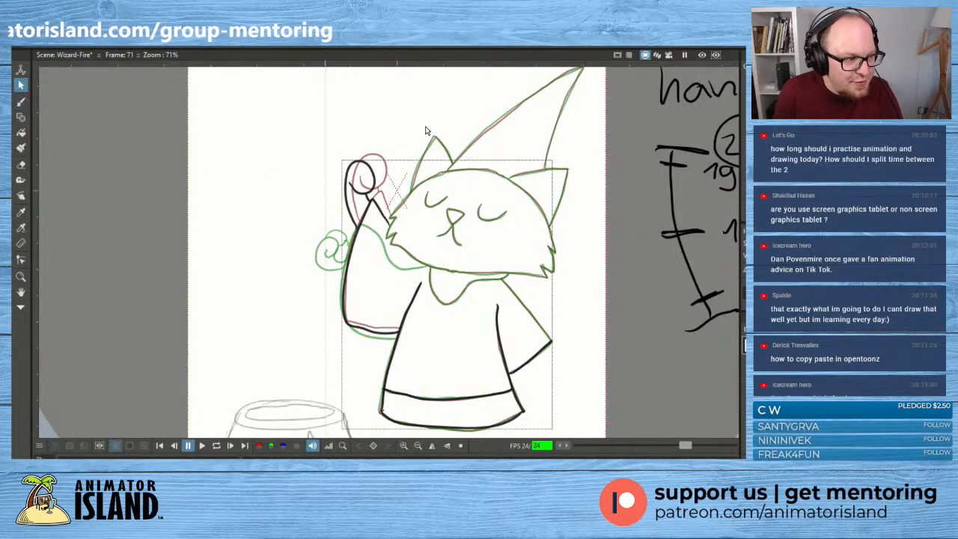
mouse_move(367, 136)
left_mouse_down()
mouse_move(313, 208)
mouse_move(370, 230)
mouse_move(390, 184)
mouse_move(346, 140)
left_mouse_up()
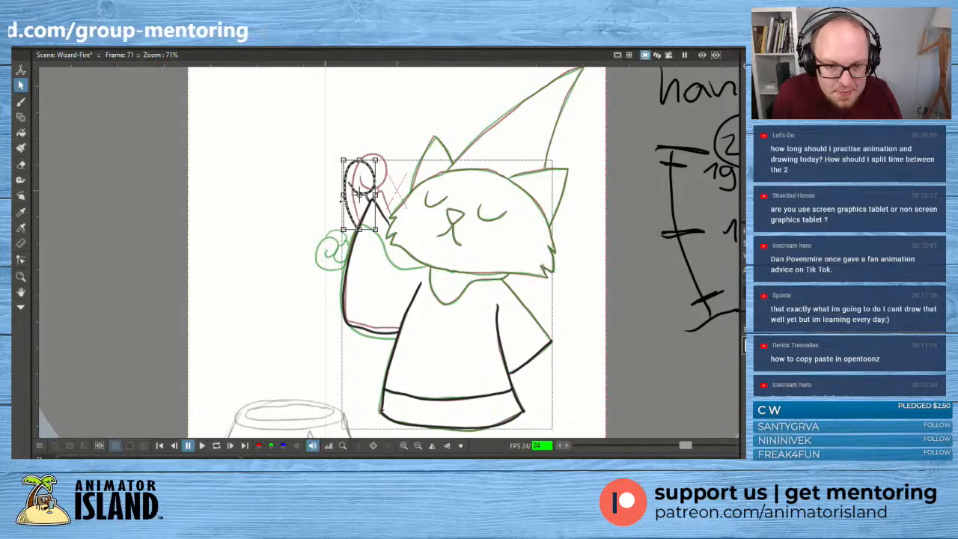
left_click_drag(360, 229, 360, 232)
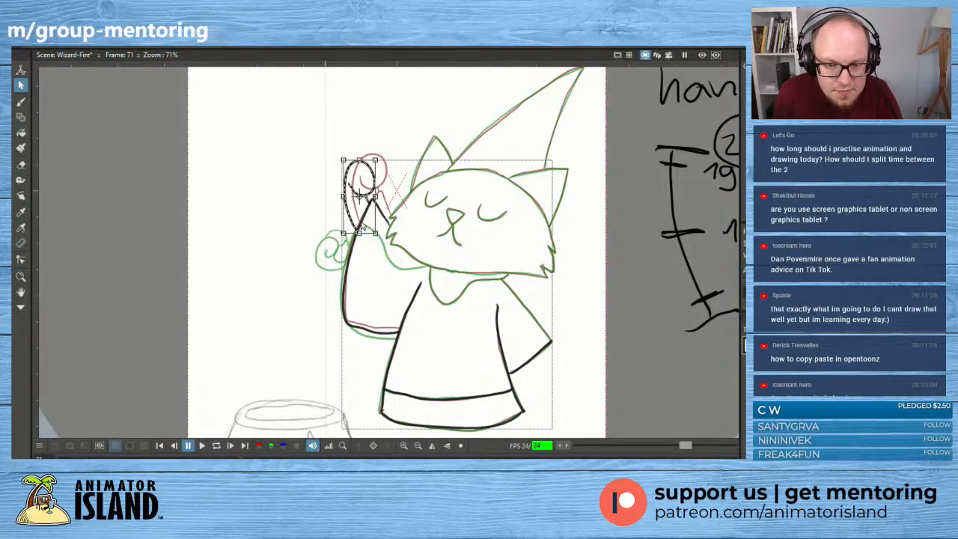
left_click(436, 125)
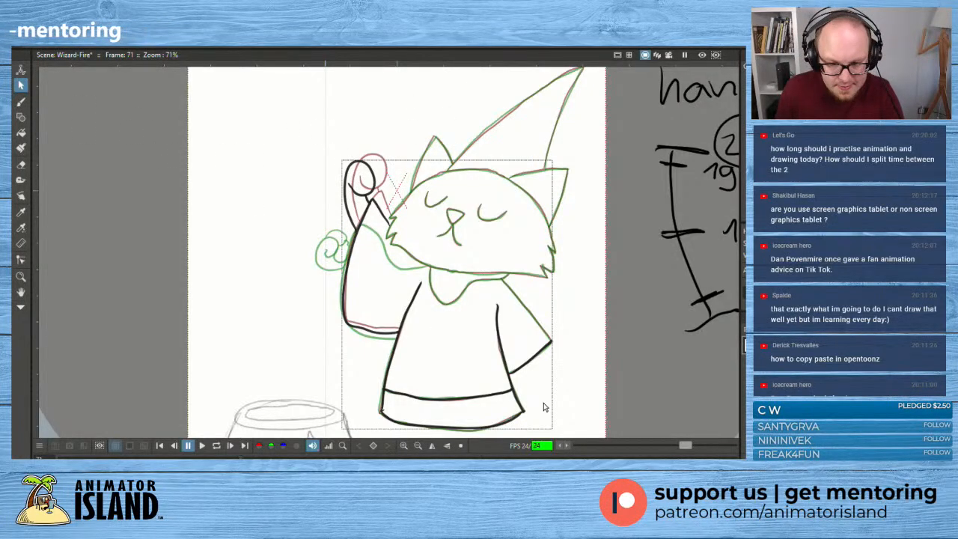
- Play back the animation from around frame 60 several times to check the raised hand's motion into the arm drop
key("comma")
key("comma")
key("comma")
key("comma")
key("comma")
key("comma")
key("comma")
key("comma")
key("comma")
key("comma")
key("comma")
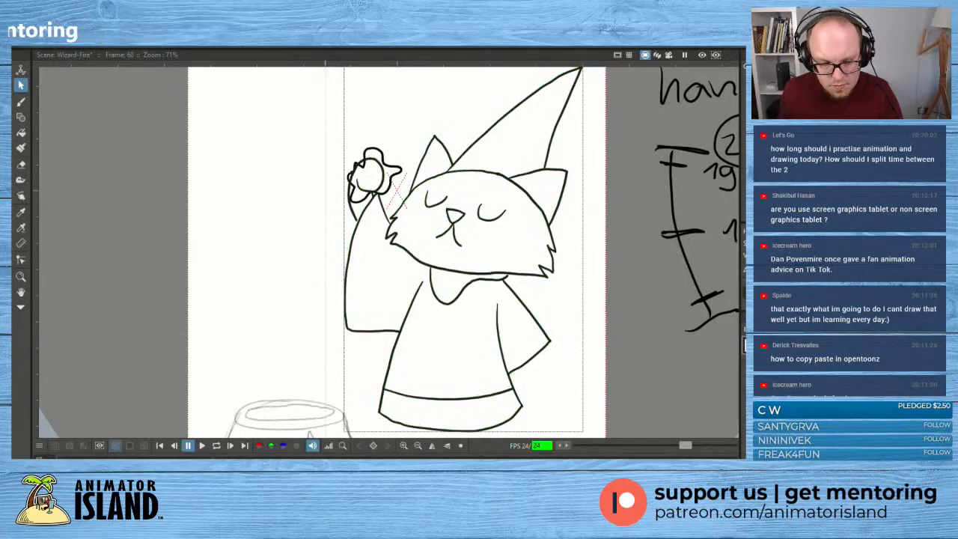
left_click(202, 446)
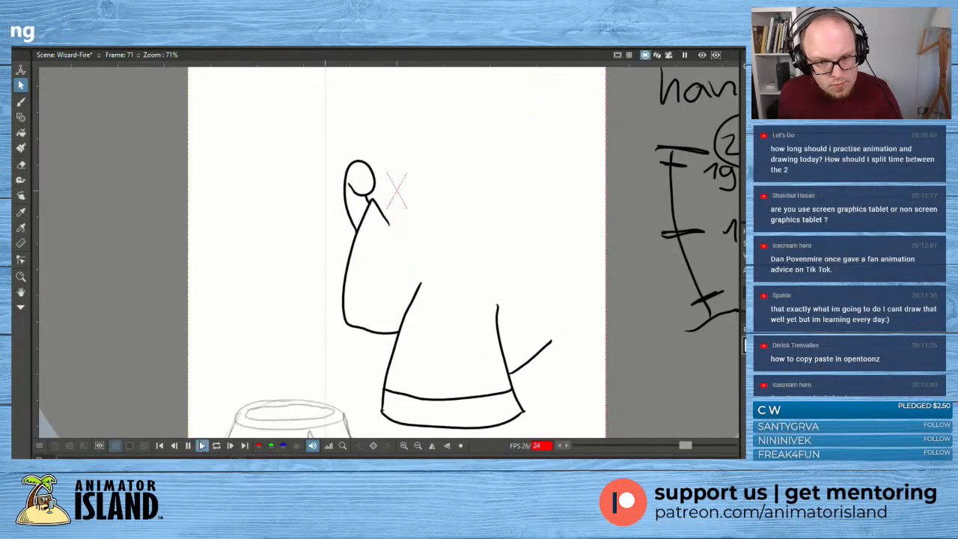
left_click(188, 446)
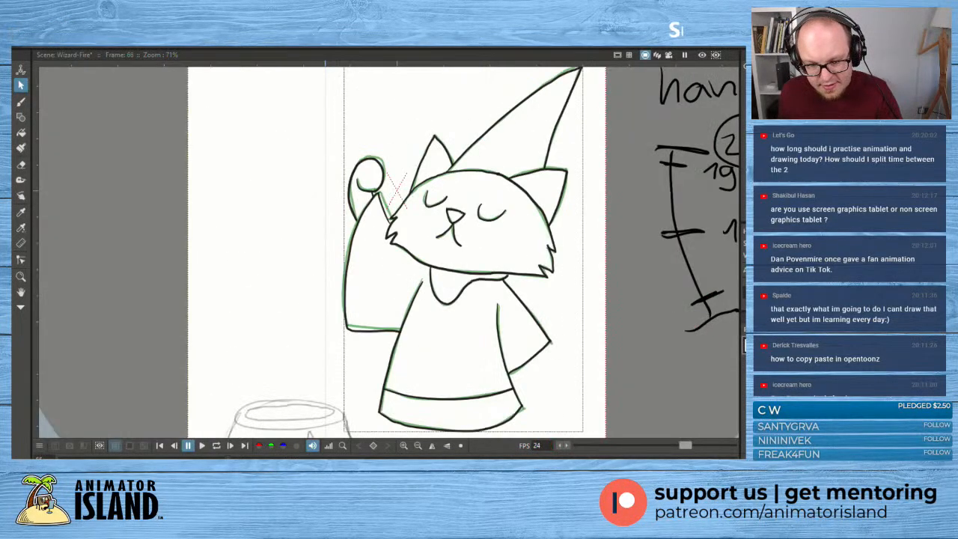
left_click(202, 445)
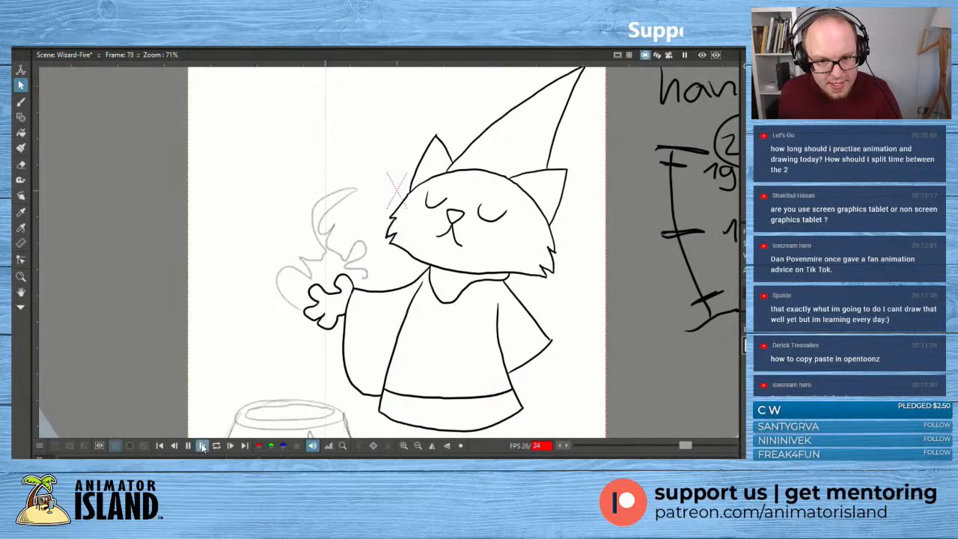
left_click(188, 446)
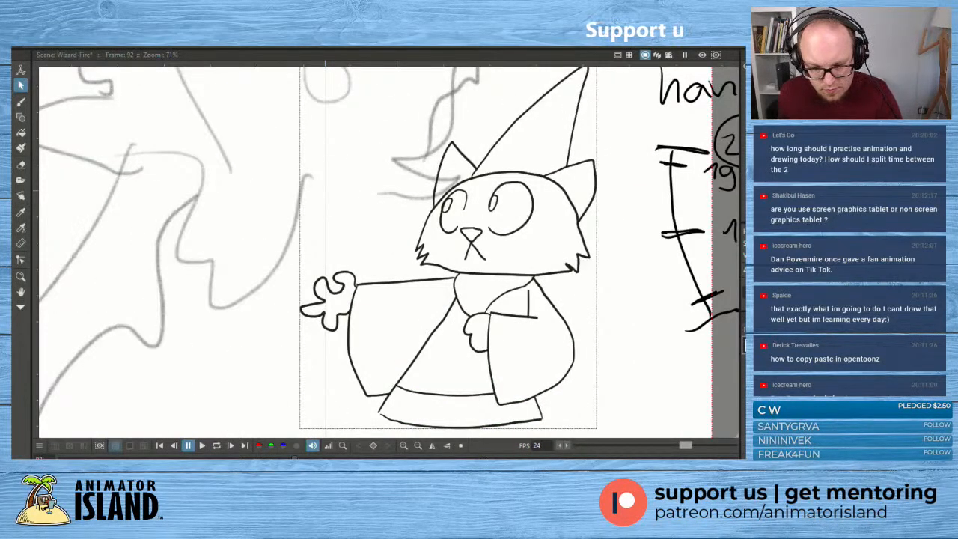
left_click(201, 447)
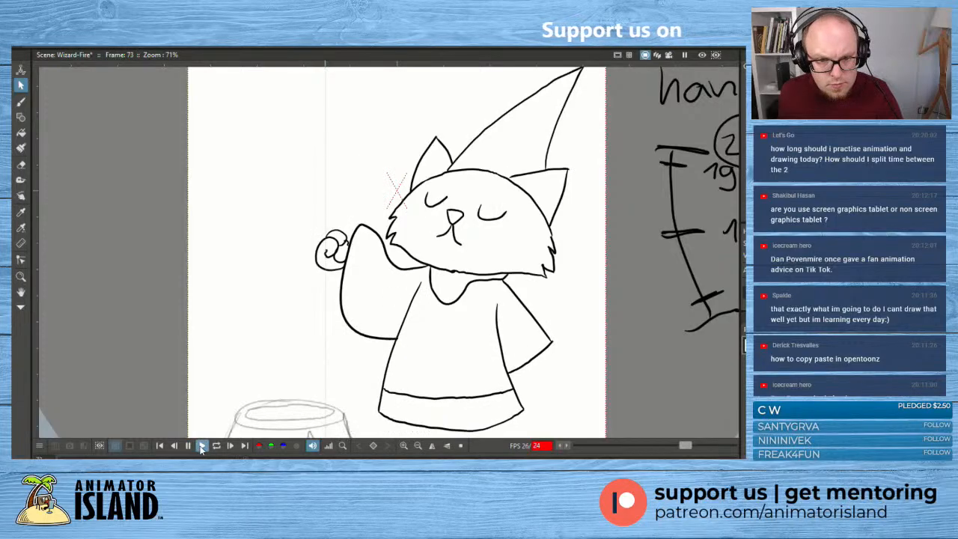
left_click(188, 445)
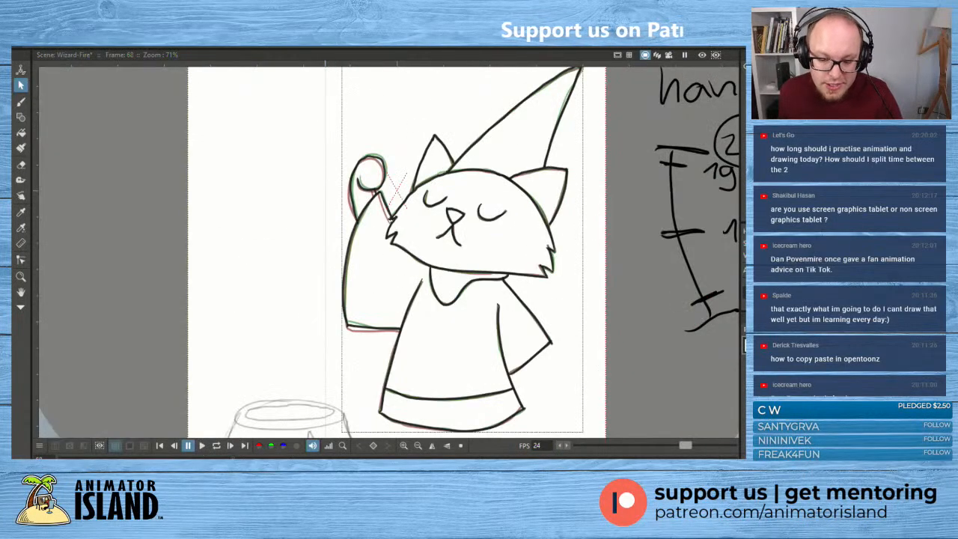
- Flip through the drawings after frame 68 up to frame 75 to compare the raised arm's poses
key("shift+period")
key("shift+period")
key("shift+period")
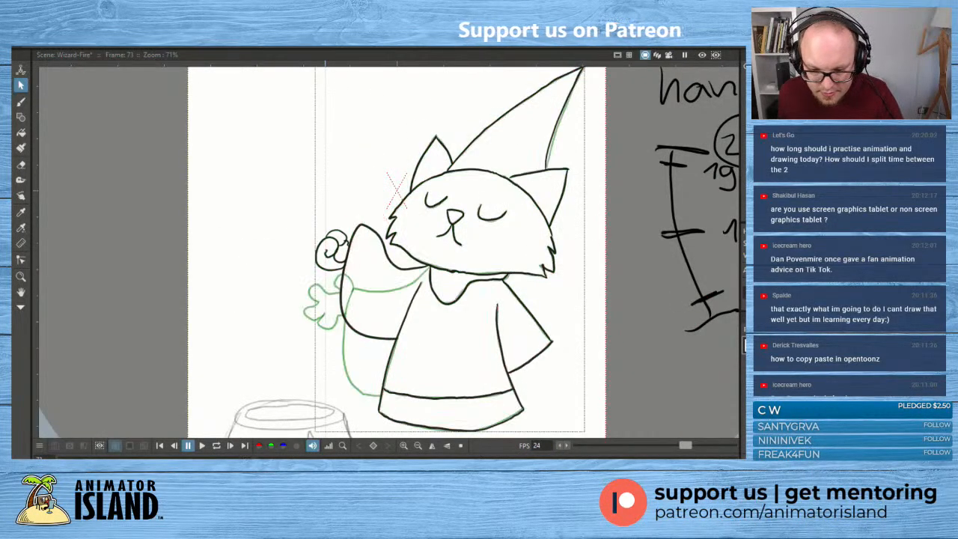
key("shift+comma")
key("shift+period")
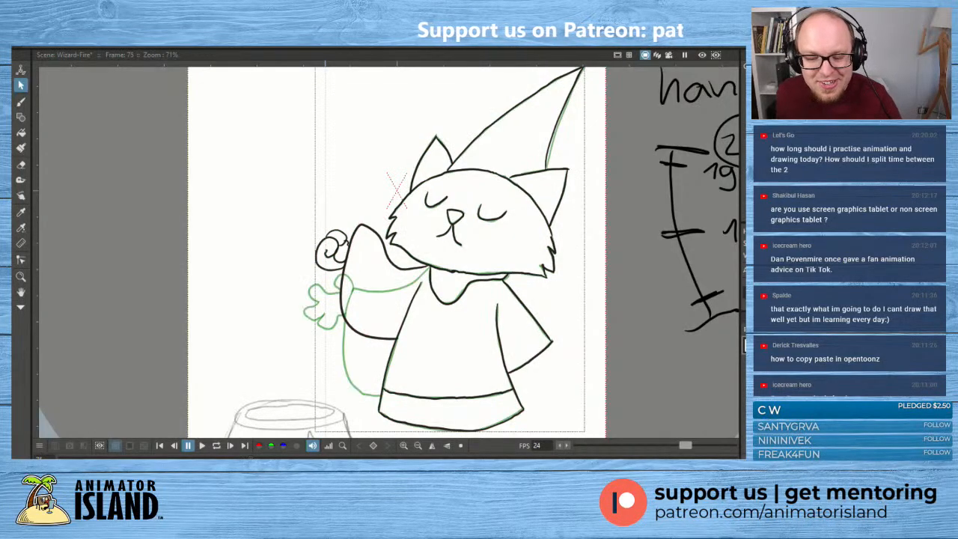
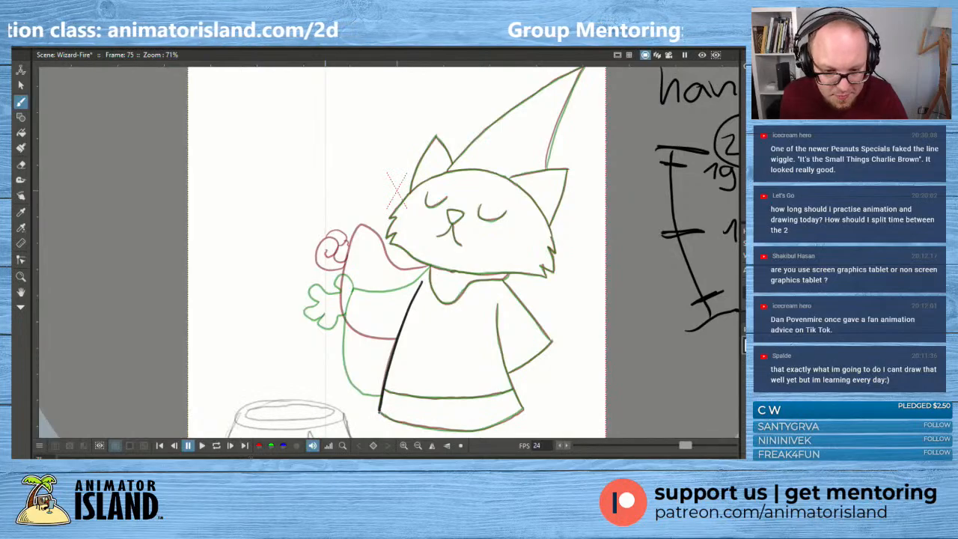
- Trace the robe's curved bottom edge and its right side line on frame 75, redoing strokes that miss the onion skin
left_click_drag(379, 412, 487, 428)
key("ctrl+z")
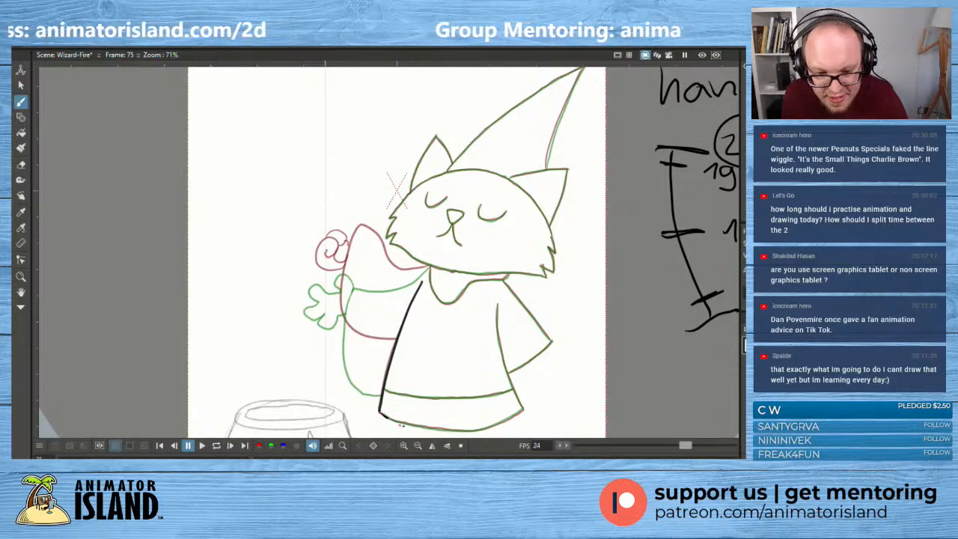
mouse_move(382, 413)
left_mouse_down()
mouse_move(452, 430)
mouse_move(525, 409)
left_mouse_up()
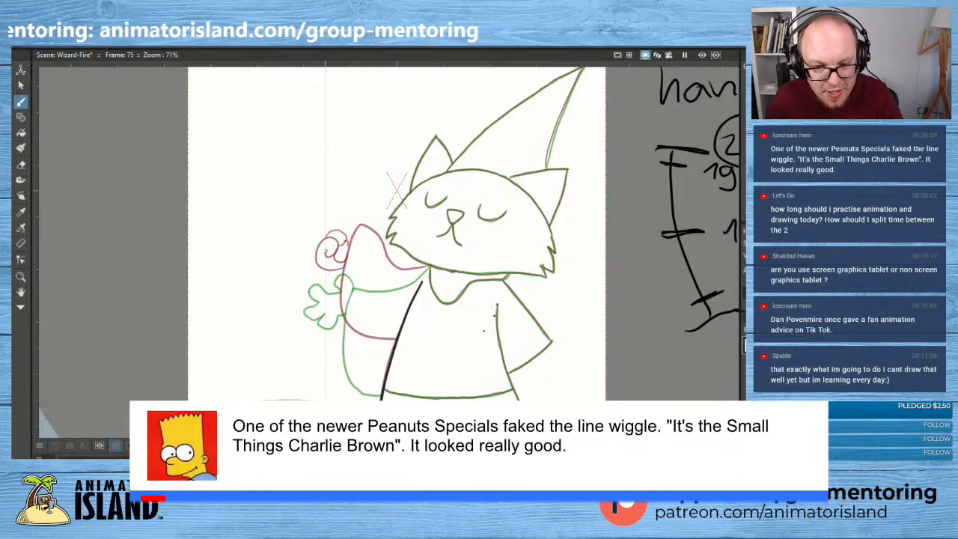
mouse_move(498, 306)
left_mouse_down()
mouse_move(495, 349)
mouse_move(497, 306)
mouse_move(522, 408)
left_mouse_up()
key("ctrl+z")
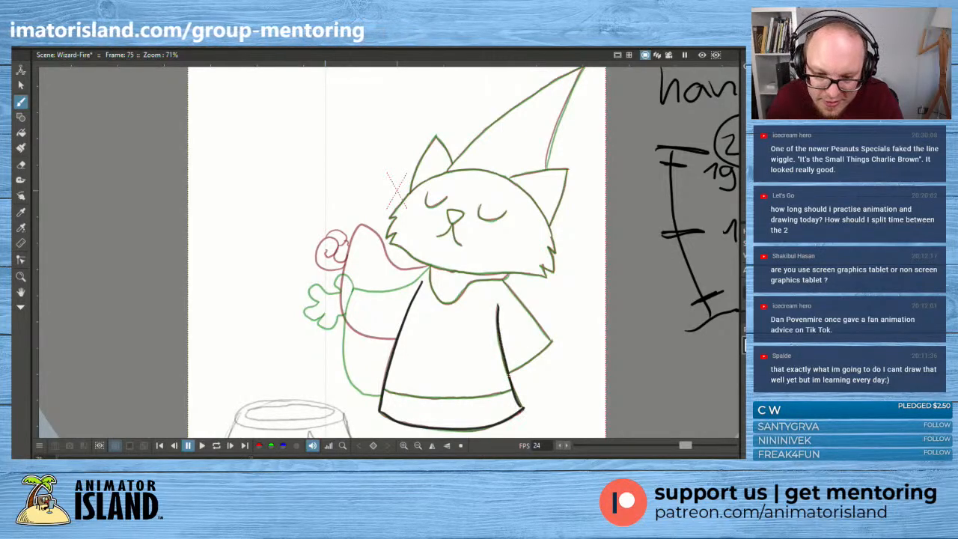
key("ctrl+z")
left_click_drag(497, 321, 524, 410)
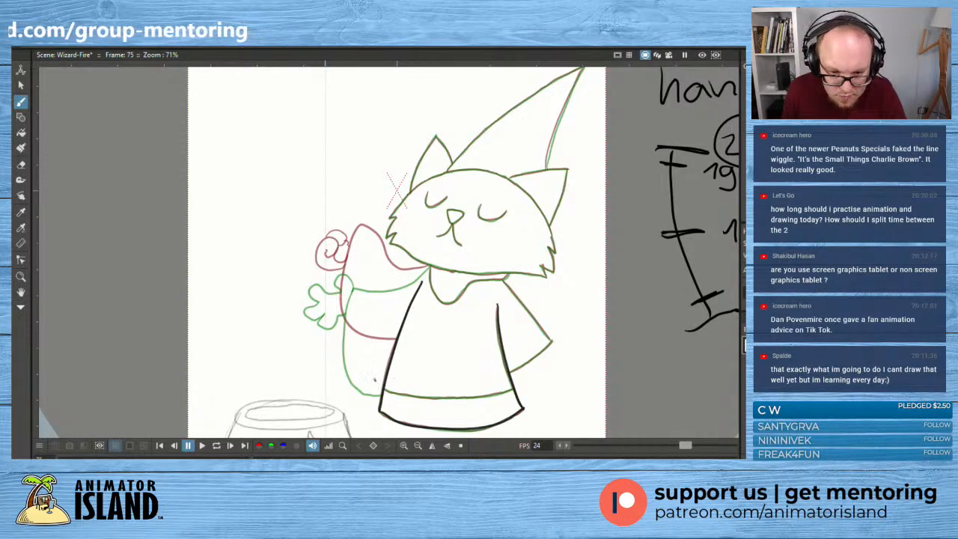
- Draw the curved hem band line across the robe, overshooting both sides, nudge it upward with the Selection tool and clear the selection
mouse_move(374, 379)
left_mouse_down()
mouse_move(451, 402)
mouse_move(527, 384)
left_mouse_up()
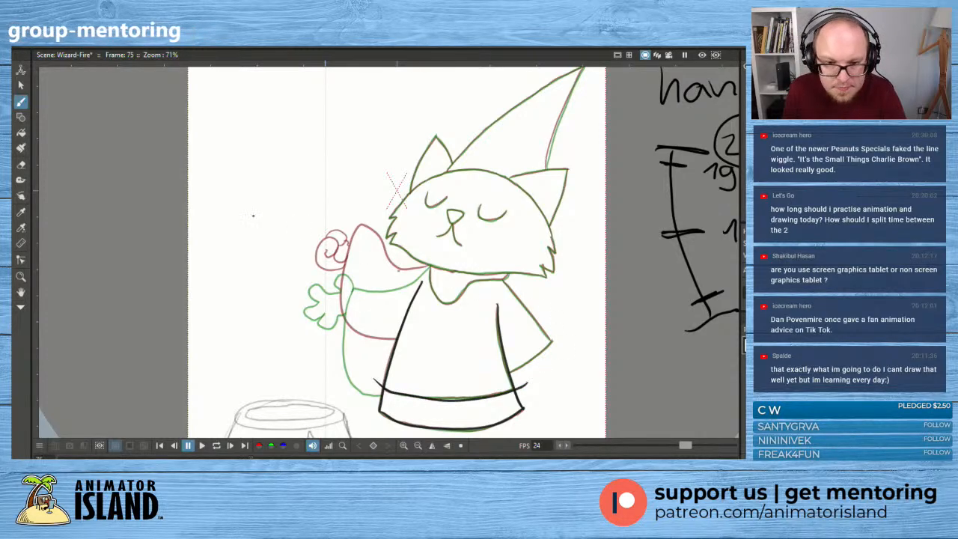
left_click(21, 85)
left_click(464, 402)
key("Up")
key("Up")
key("Up")
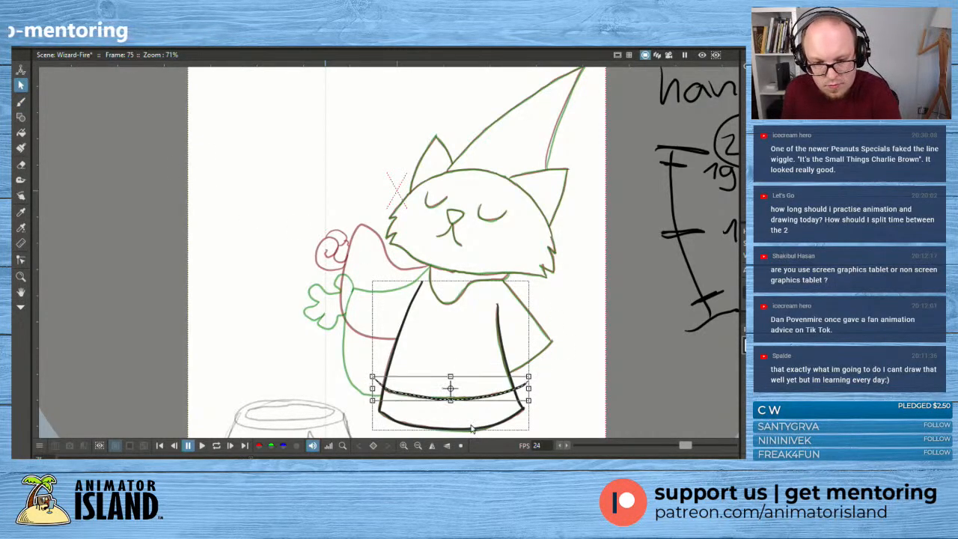
left_click(595, 396)
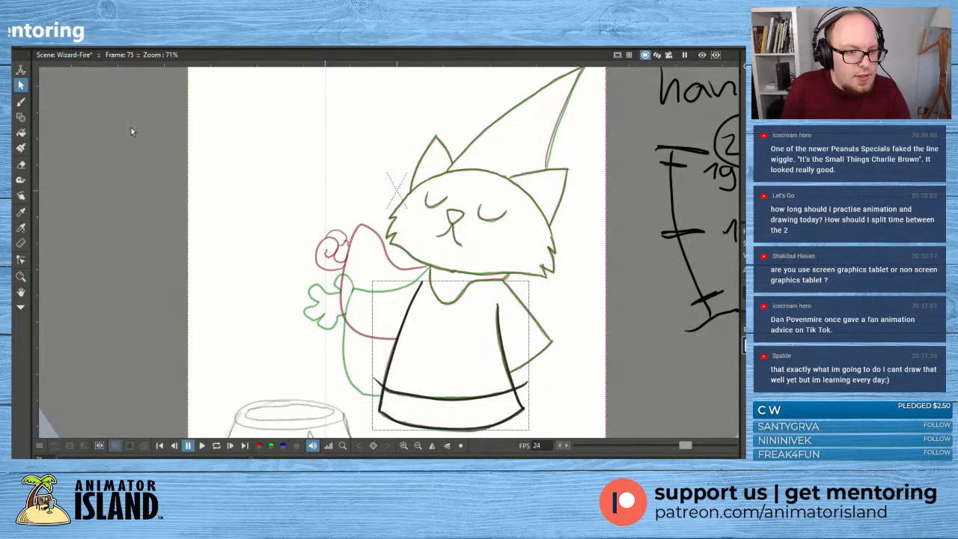
- Trace the lower and upper edges of the right sleeve with the Brush, redoing the lower one, and add the wavy collar under the head
left_click(20, 101)
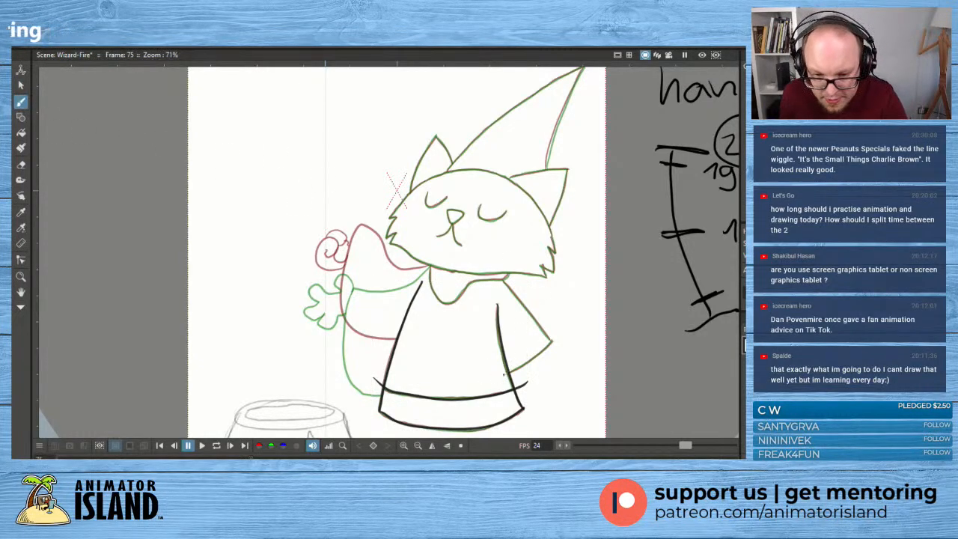
left_click_drag(504, 374, 566, 326)
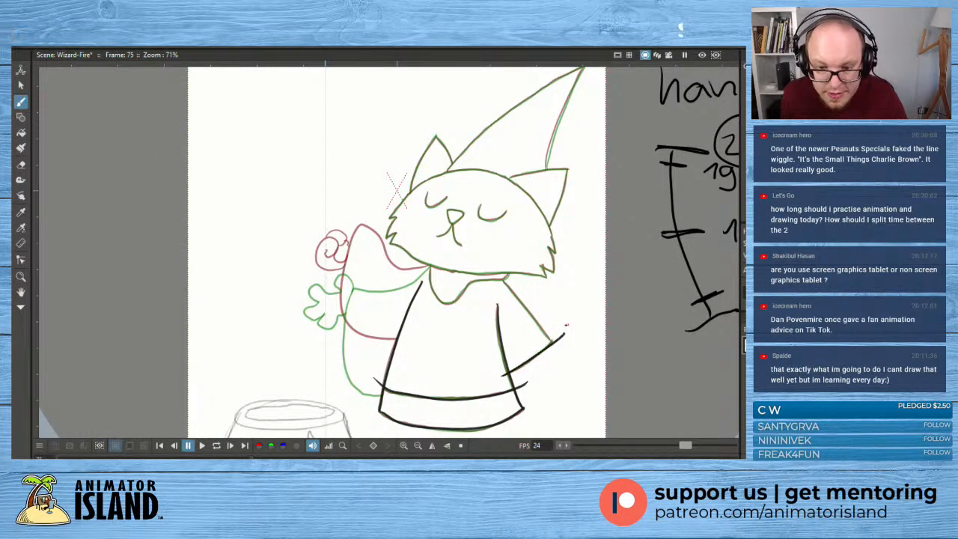
key("ctrl+z")
left_click_drag(497, 378, 563, 333)
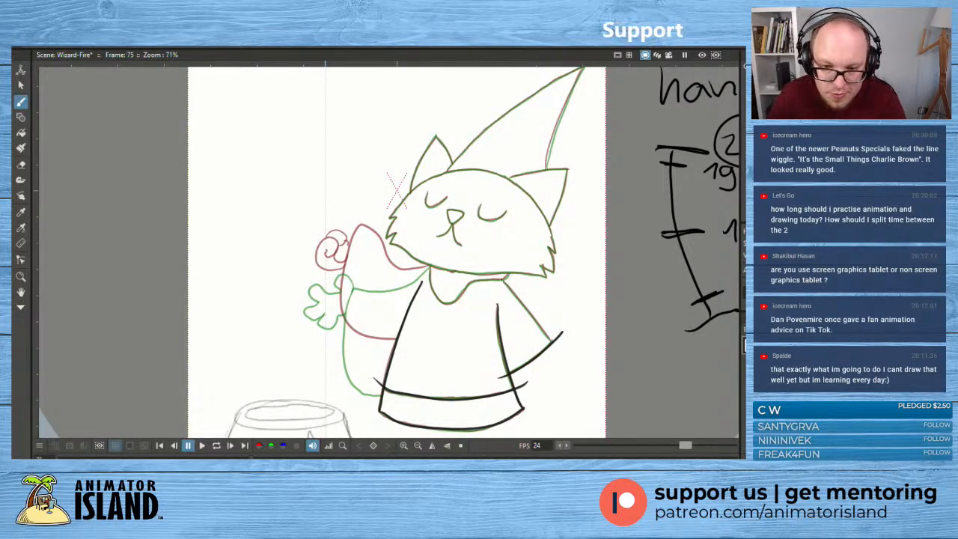
left_click_drag(502, 279, 561, 350)
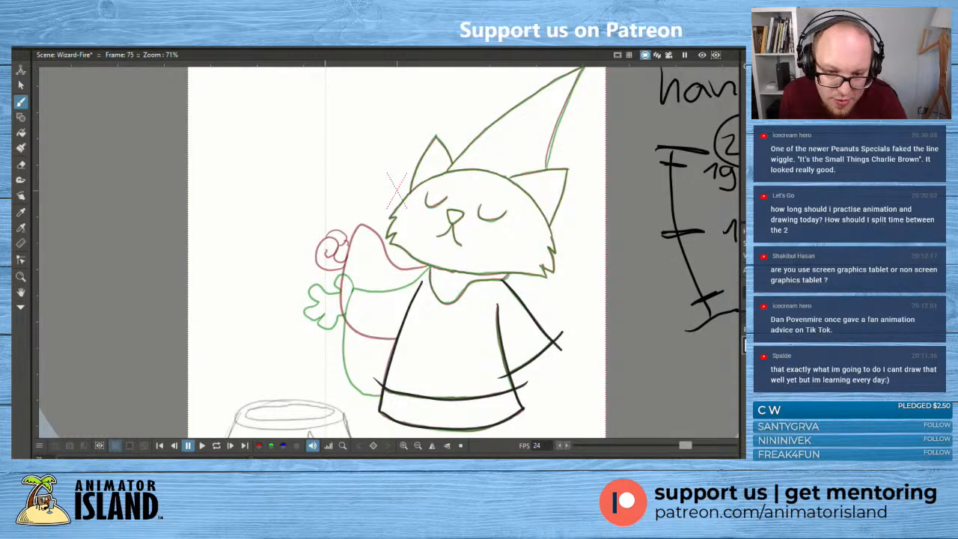
mouse_move(430, 266)
left_mouse_down()
mouse_move(436, 296)
mouse_move(455, 304)
mouse_move(470, 283)
mouse_move(510, 271)
left_mouse_up()
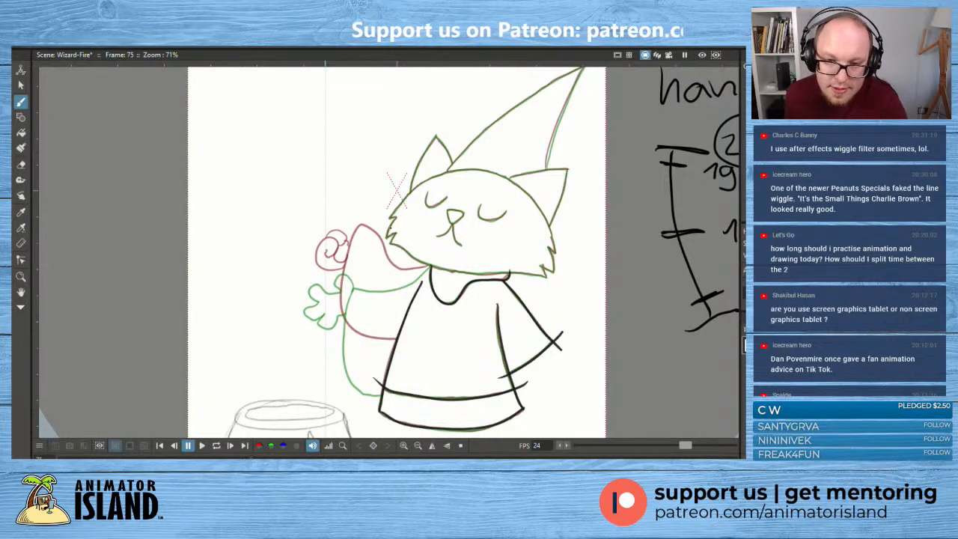
- Trace the cat's triangular nose and the forked mouth line below it
scroll(381, 222, "up", 2)
mouse_move(447, 212)
left_mouse_down()
mouse_move(433, 224)
mouse_move(409, 223)
mouse_move(433, 234)
mouse_move(448, 219)
mouse_move(426, 218)
left_mouse_up()
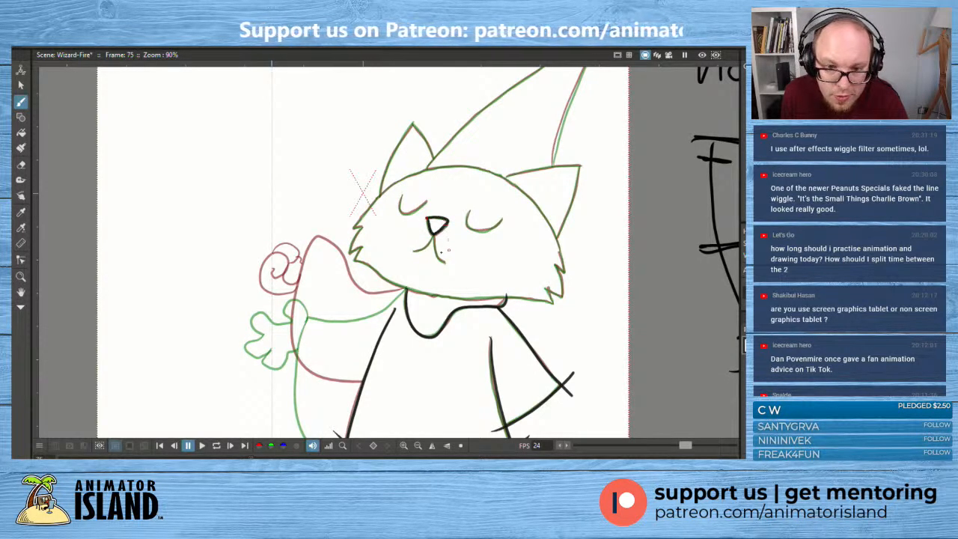
mouse_move(413, 252)
left_mouse_down()
mouse_move(437, 235)
mouse_move(446, 264)
left_mouse_up()
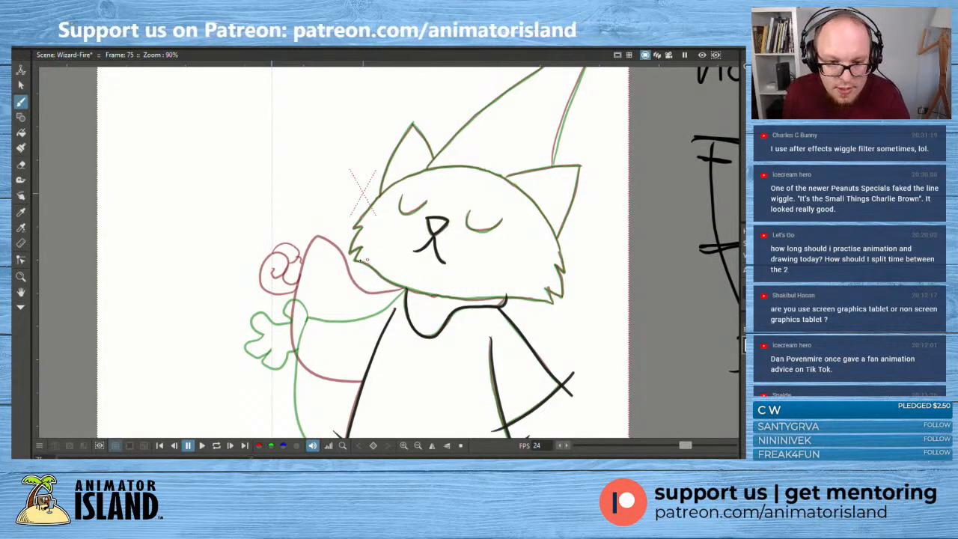
- Trace the full head outline, with the jagged cheek fur on both sides and the rounded top
mouse_move(355, 261)
left_mouse_down()
mouse_move(441, 298)
mouse_move(557, 300)
mouse_move(546, 287)
mouse_move(559, 296)
mouse_move(555, 267)
mouse_move(565, 271)
left_mouse_up()
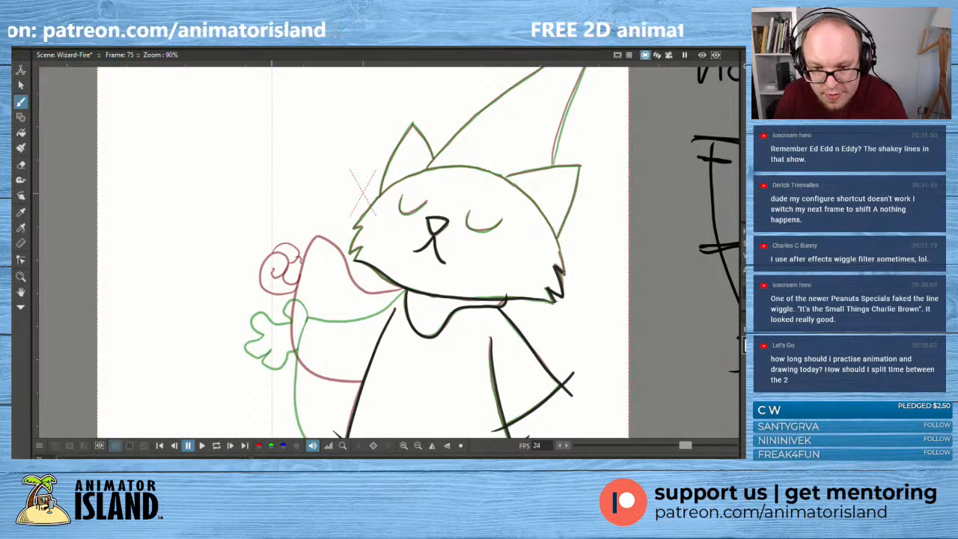
mouse_move(564, 271)
left_mouse_down()
mouse_move(550, 228)
mouse_move(523, 195)
left_mouse_up()
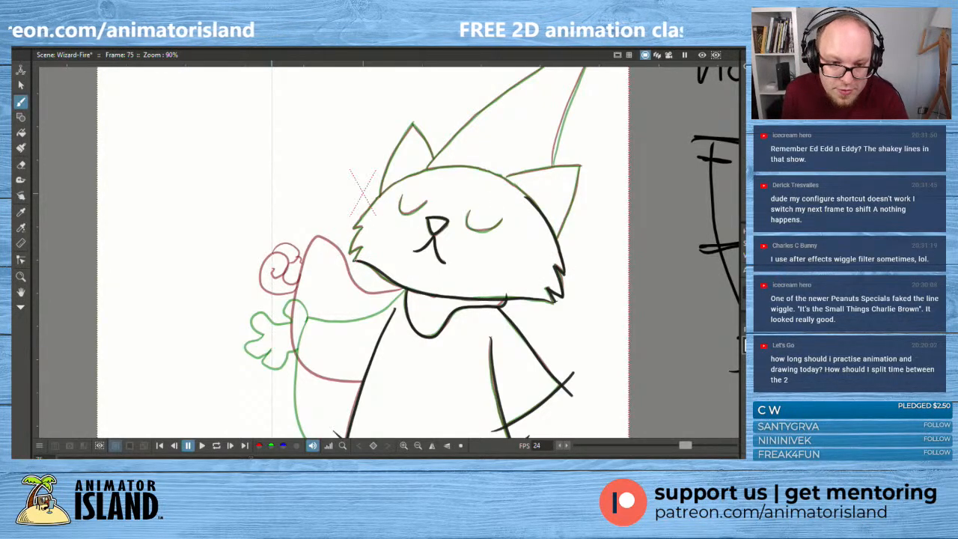
mouse_move(362, 261)
left_mouse_down()
mouse_move(349, 250)
mouse_move(362, 217)
mouse_move(411, 173)
mouse_move(476, 167)
mouse_move(532, 197)
left_mouse_up()
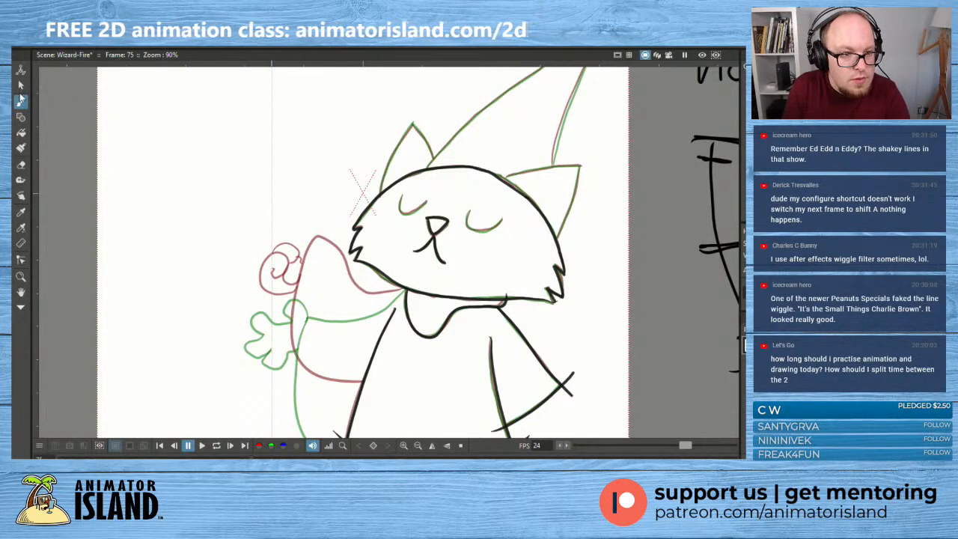
- Adjust the control points of the head's top curve near the right ear with the Control Point Editor, clearing the selection when done
key("alt+s")
left_click(511, 192)
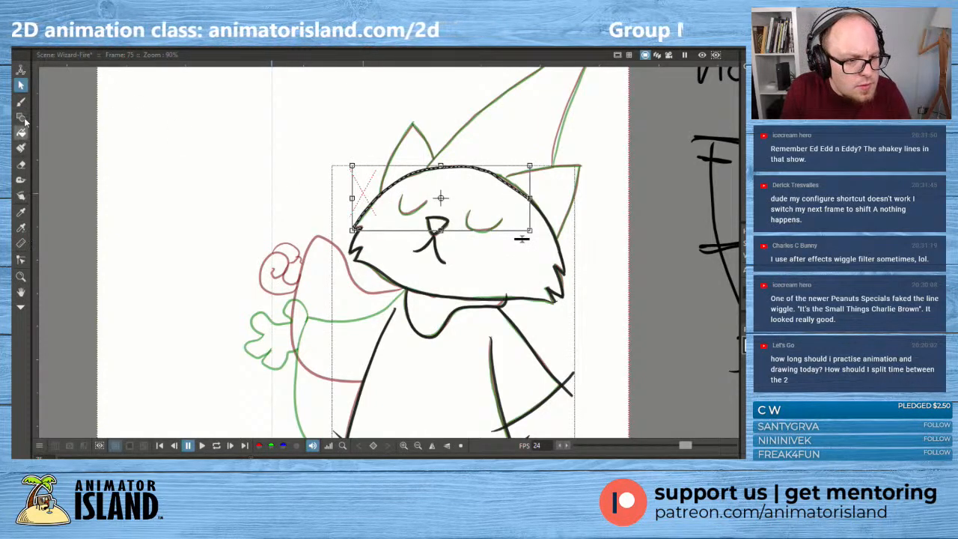
left_click(21, 259)
left_click(514, 191)
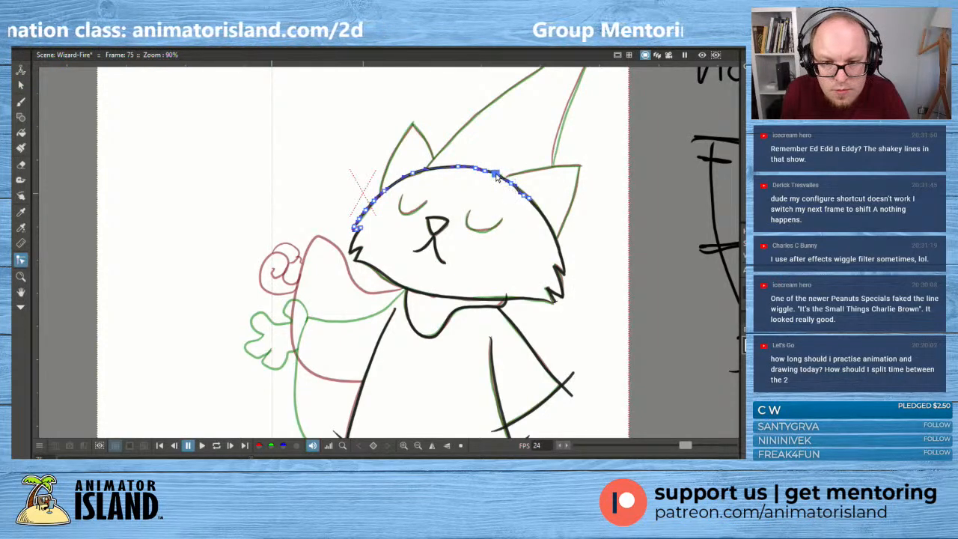
left_click_drag(524, 197, 522, 196)
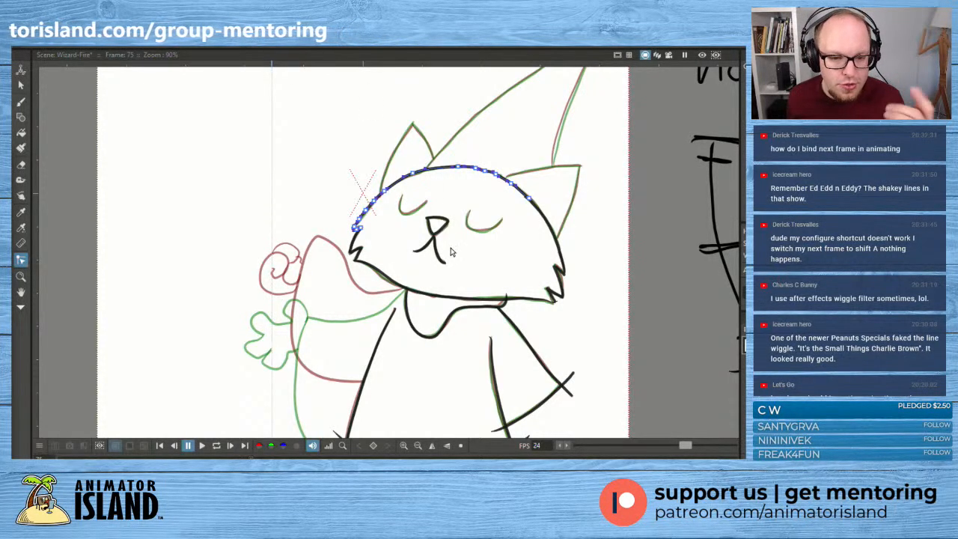
left_click(236, 145)
- Trace the right ear's upper and outer edges with the Brush, redoing the first stroke
left_click_drag(247, 182, 127, 231)
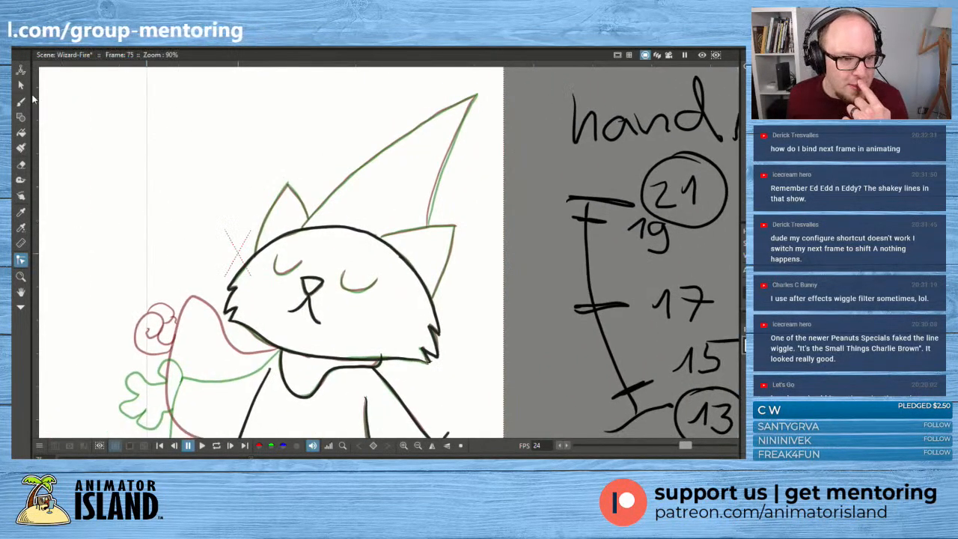
left_click(21, 102)
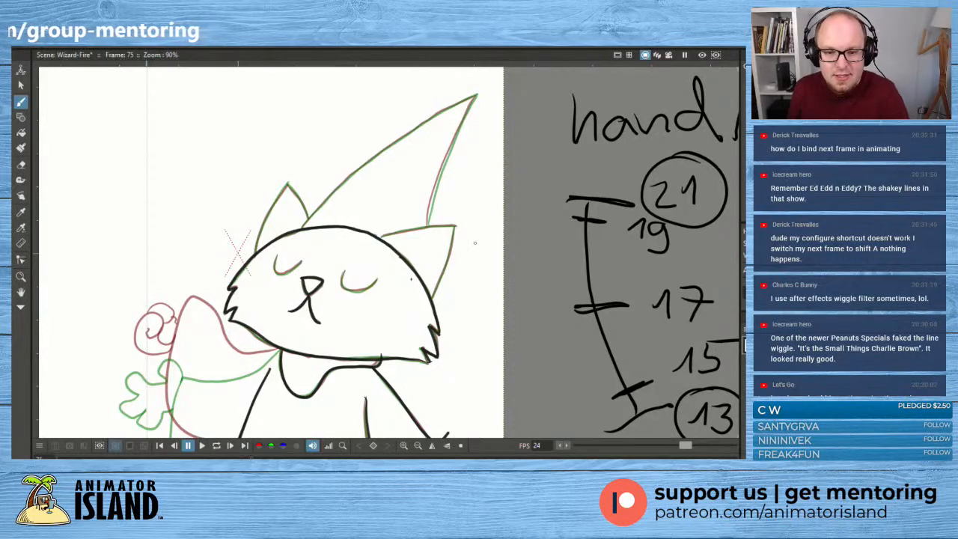
mouse_move(379, 238)
left_mouse_down()
mouse_move(461, 222)
mouse_move(452, 214)
mouse_move(451, 254)
mouse_move(432, 303)
mouse_move(458, 215)
left_mouse_up()
key("ctrl+z")
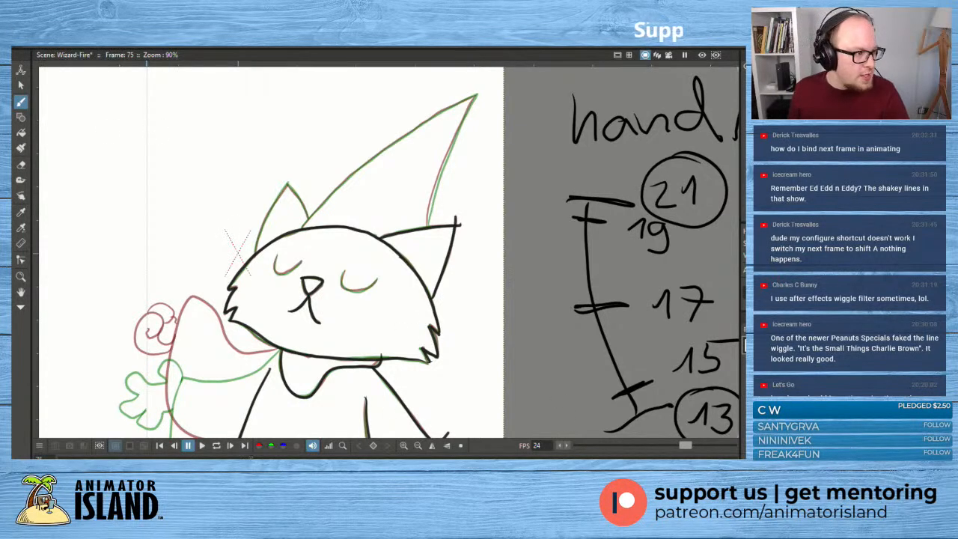
- Restore the full workspace and sketch looping test squiggles beside the cat on frames 175 and 177 of the topmost column
key("grave")
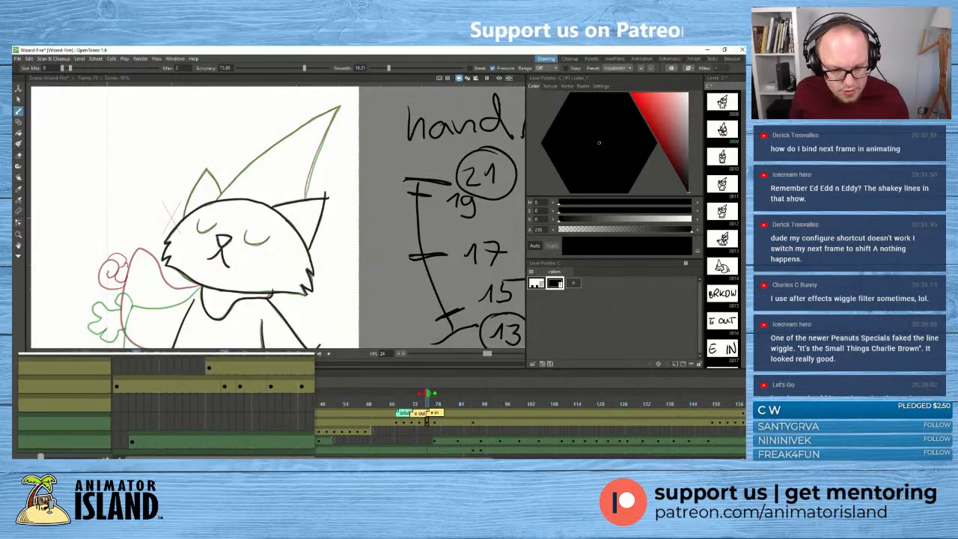
left_click(149, 416)
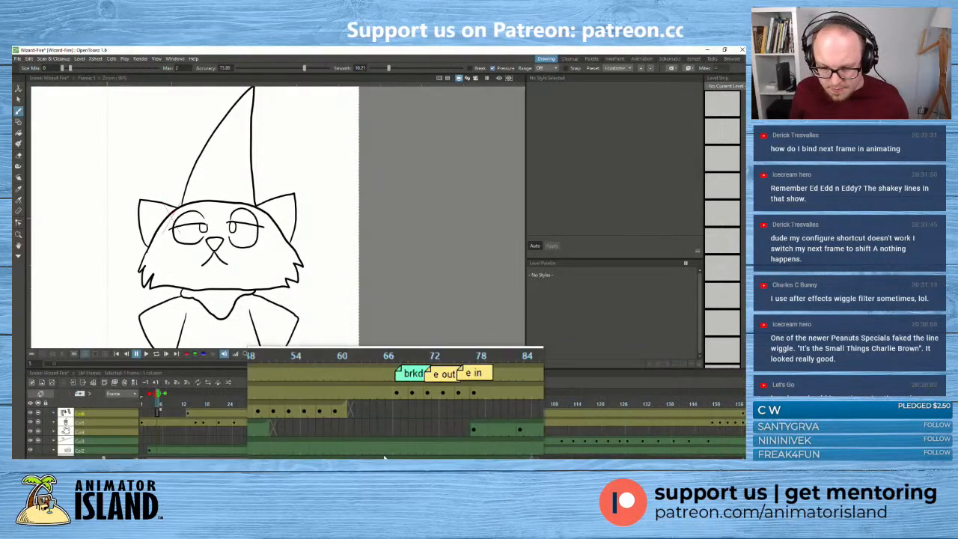
left_click_drag(363, 458, 657, 458)
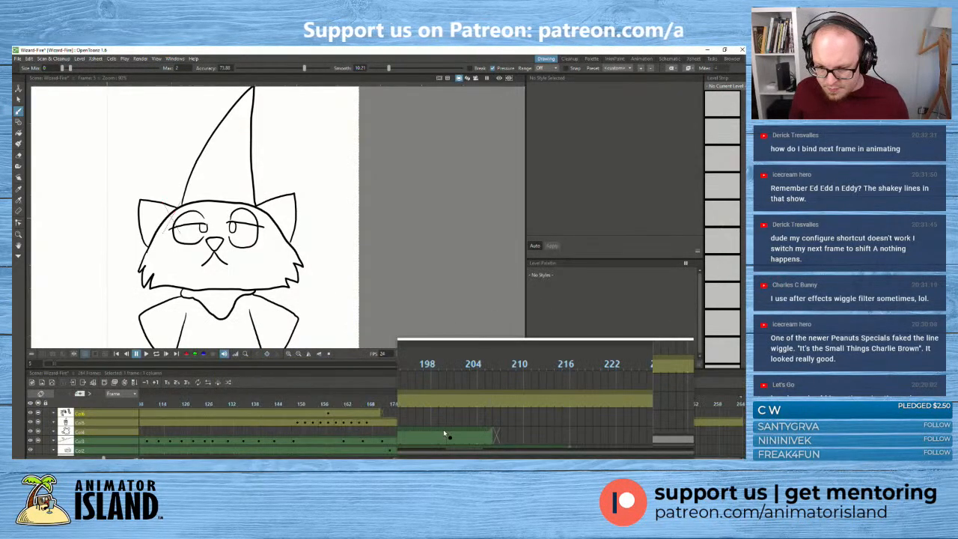
left_click(396, 414)
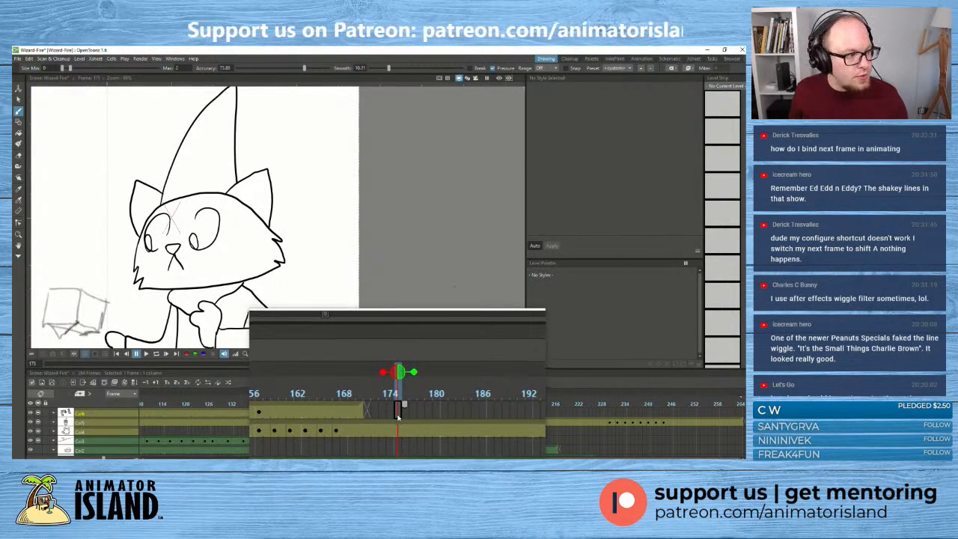
mouse_move(319, 235)
left_mouse_down()
mouse_move(321, 265)
mouse_move(338, 232)
mouse_move(318, 247)
mouse_move(405, 248)
left_mouse_up()
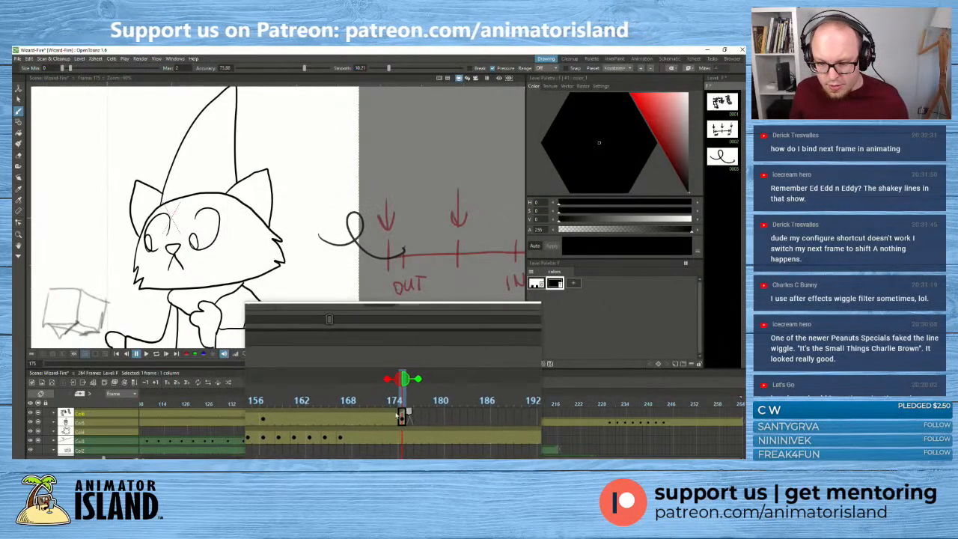
left_click(404, 413)
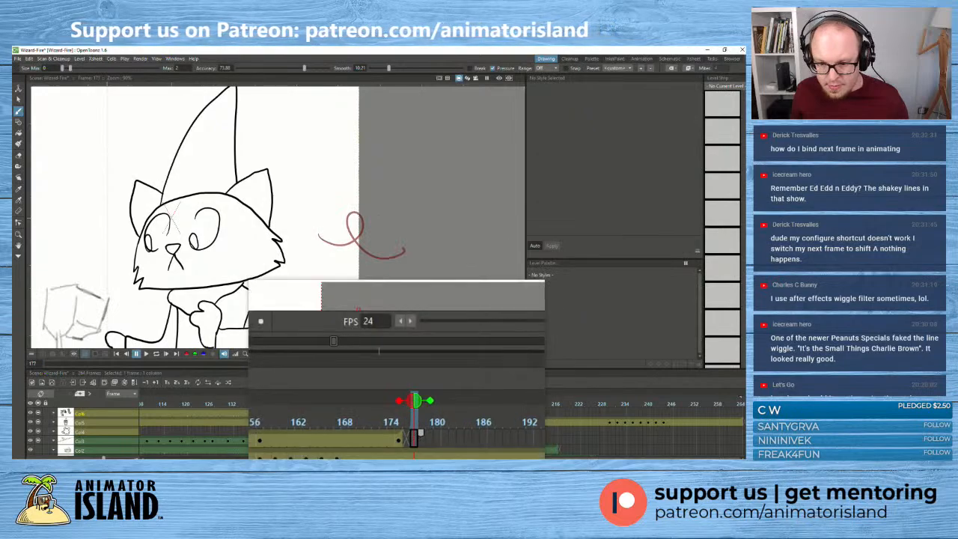
mouse_move(320, 235)
left_mouse_down()
mouse_move(394, 268)
mouse_move(345, 265)
mouse_move(345, 284)
mouse_move(420, 291)
left_mouse_up()
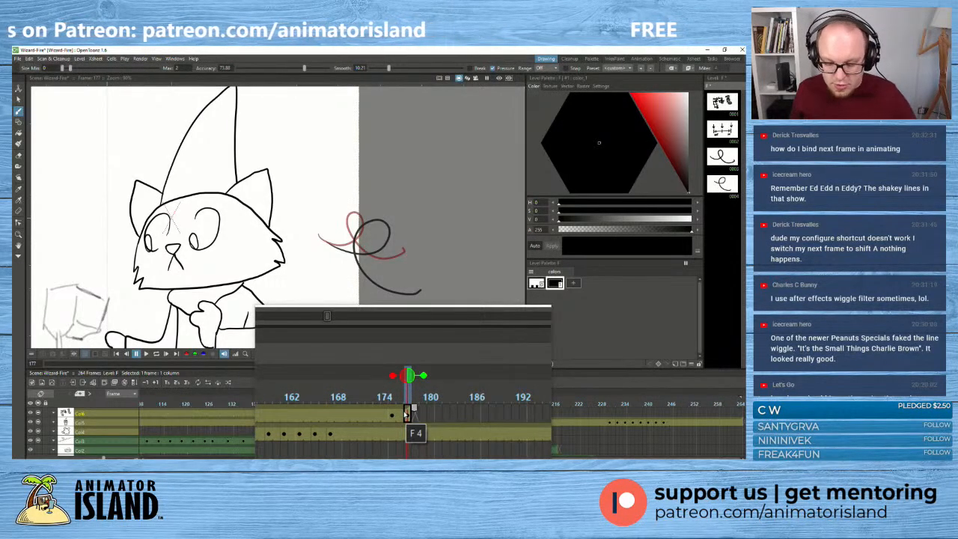
- Step back and forth through the frames around 171 to 177 to compare frame stepping across the test drawings
key("Left")
key("Left")
key("Left")
key("Left")
key("Left")
key("Left")
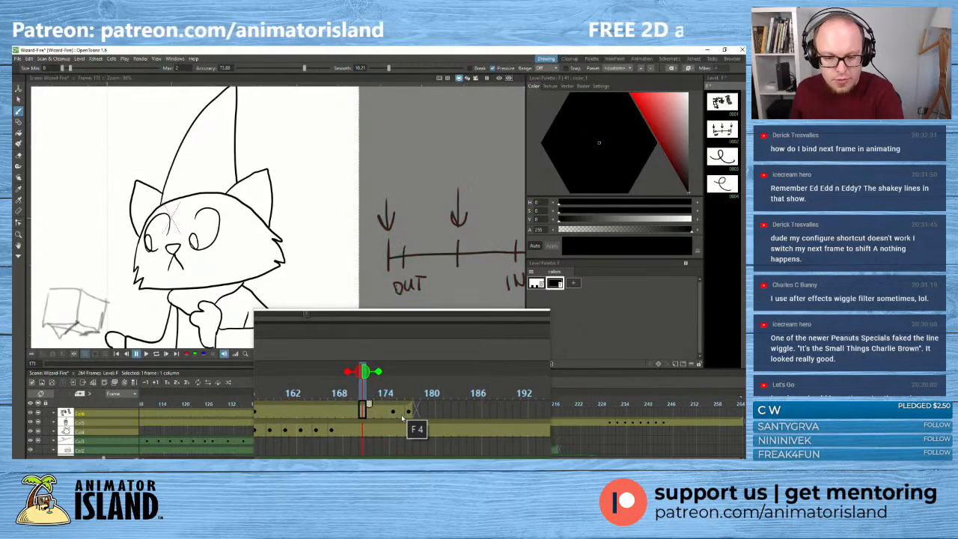
key("Right")
key("Right")
key("Right")
key("Right")
key("Right")
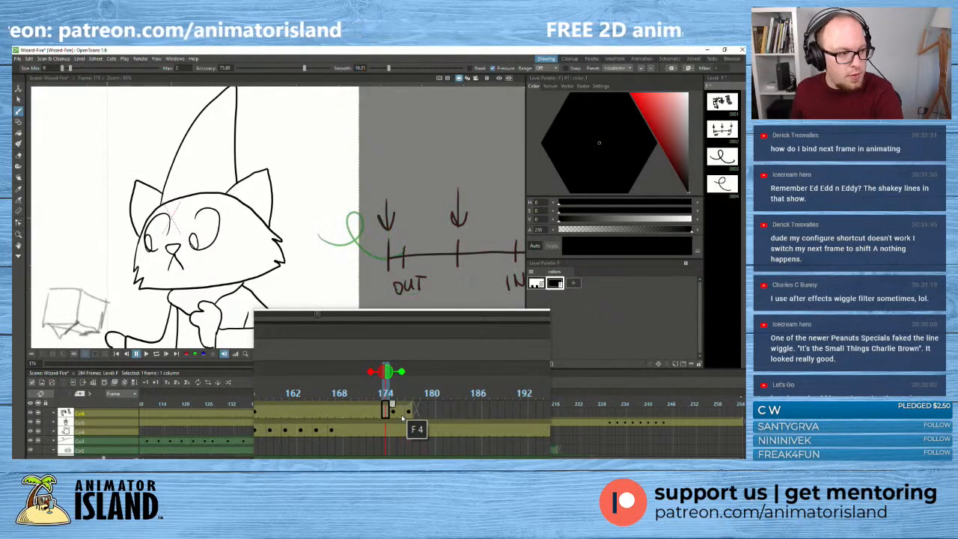
key("Left")
key("Left")
key("Left")
key("Right")
key("Right")
key("Right")
key("Left")
key("Left")
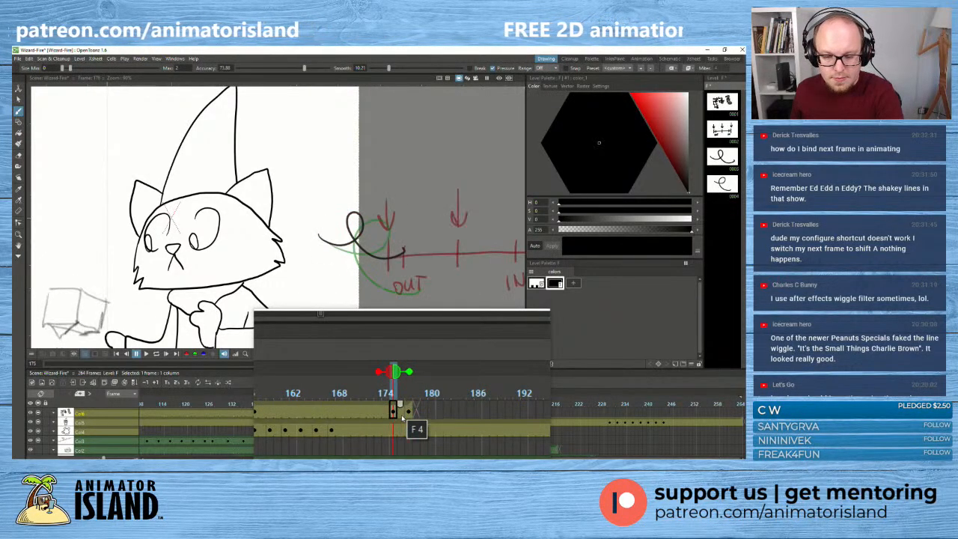
key("Right")
key("Right")
key("Right")
key("Right")
key("Left")
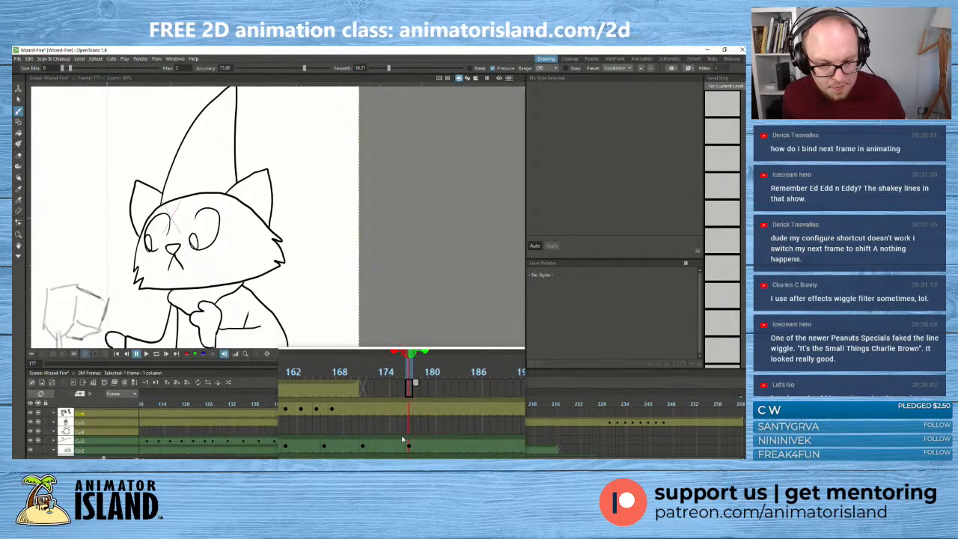
- Return to the arm-drop section of the timeline, view the frame 69 drawing, and select the level C drawing at frame 71
key("super+Escape")
left_click_drag(382, 457, 207, 453)
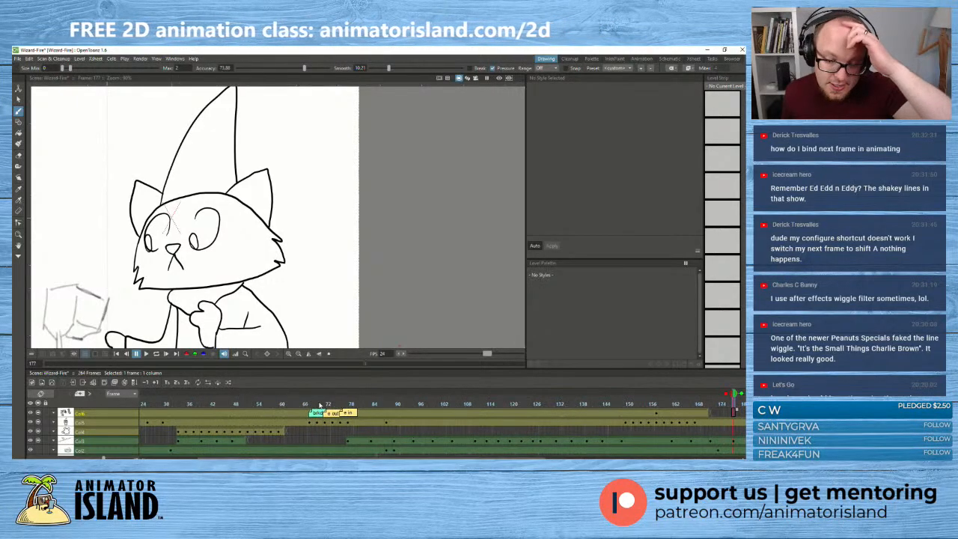
mouse_move(320, 405)
left_mouse_down()
mouse_move(330, 405)
mouse_move(318, 405)
mouse_move(317, 423)
left_mouse_up()
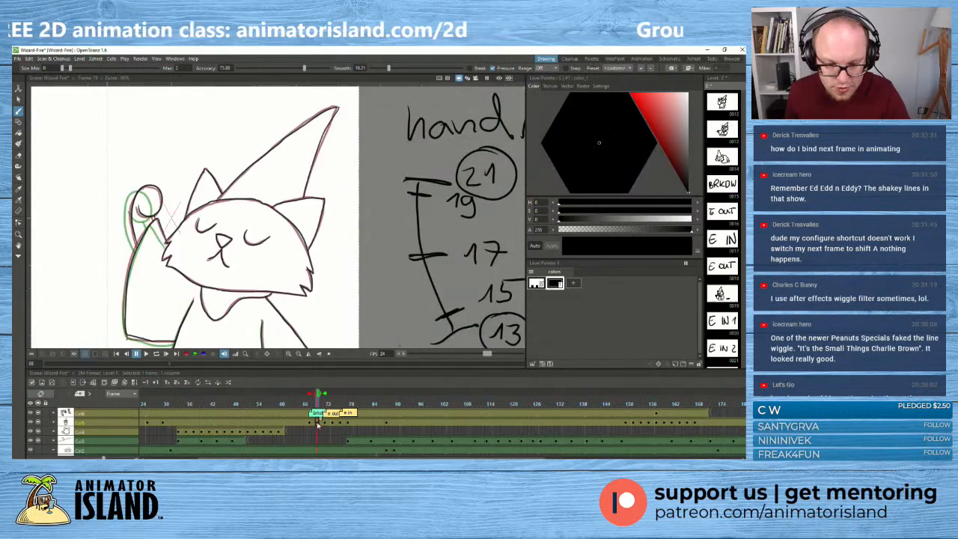
scroll(195, 246, "down", 3)
left_click_drag(195, 246, 224, 208)
left_click(324, 425)
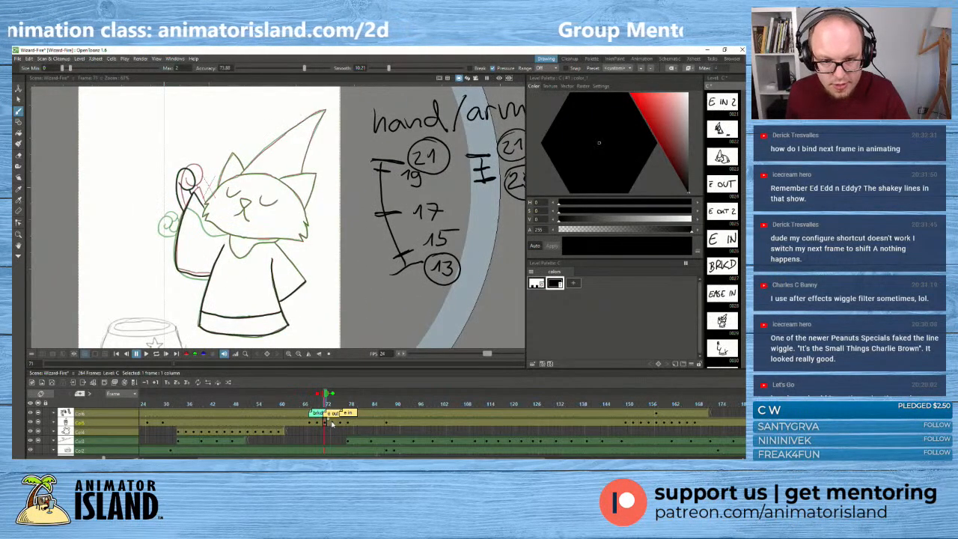
- Try to trace the cat's nose on the frame 71 drawing with the Brush over the onion-skinned neighbours, undoing the stroke
left_click_drag(212, 150, 217, 156)
scroll(217, 157, "up", 1)
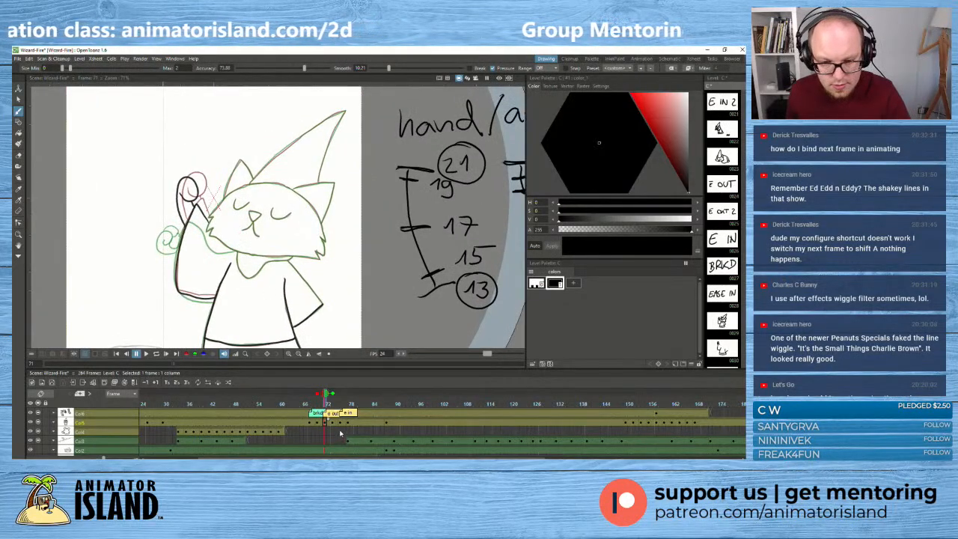
left_click_drag(246, 224, 250, 223)
scroll(250, 223, "up", 1)
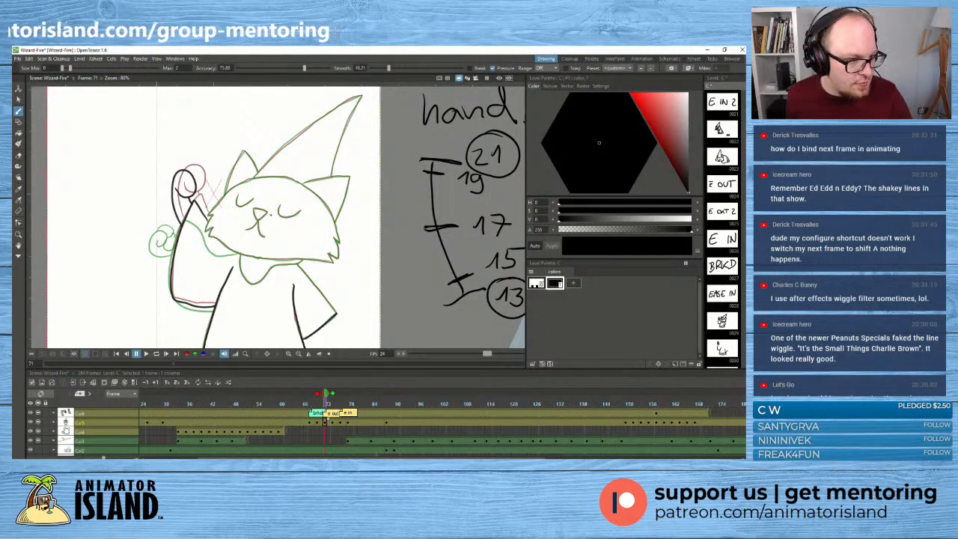
scroll(271, 216, "up", 2)
scroll(271, 225, "up", 2)
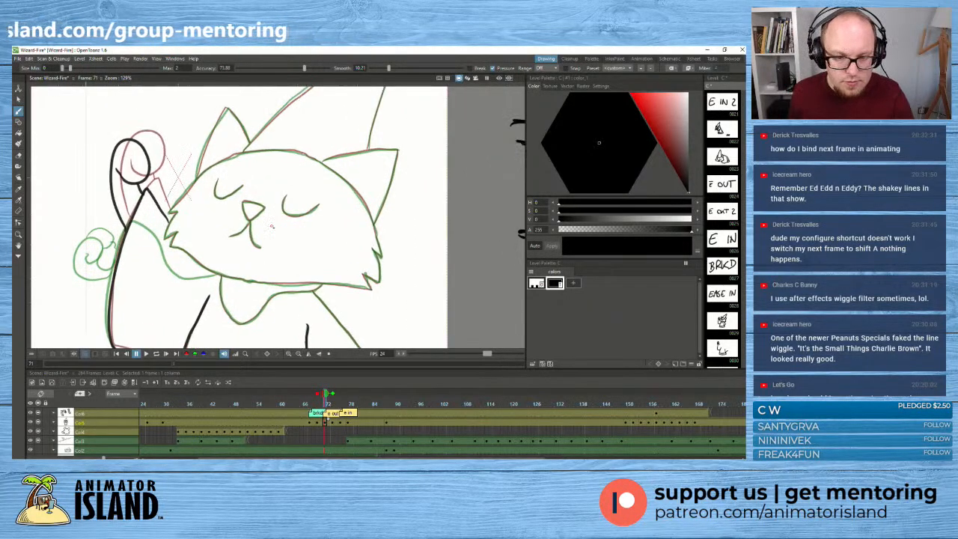
scroll(272, 226, "down", 1)
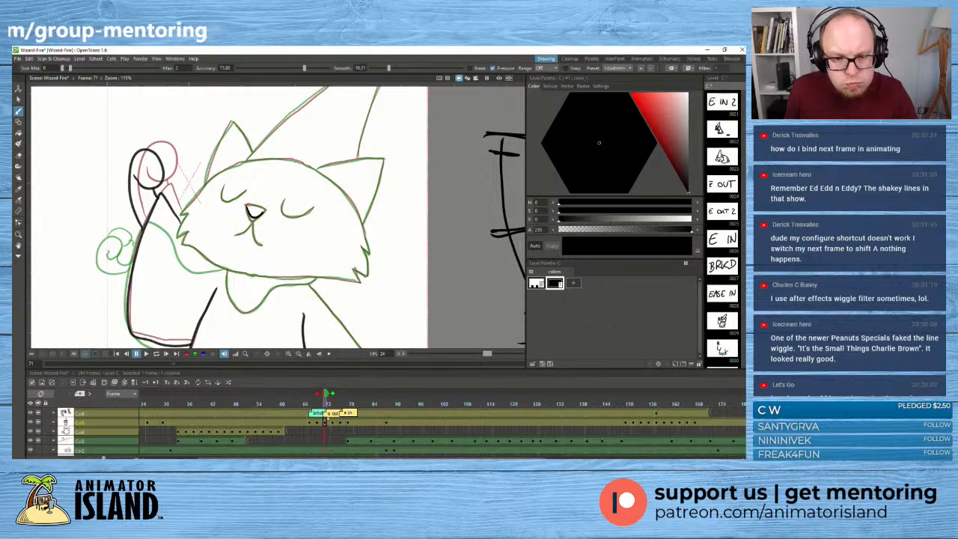
key("ctrl+z")
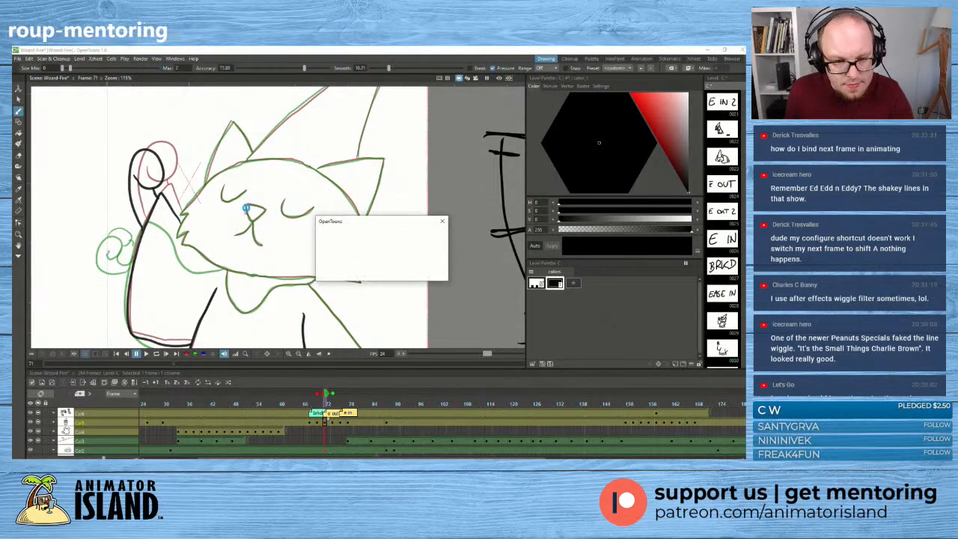